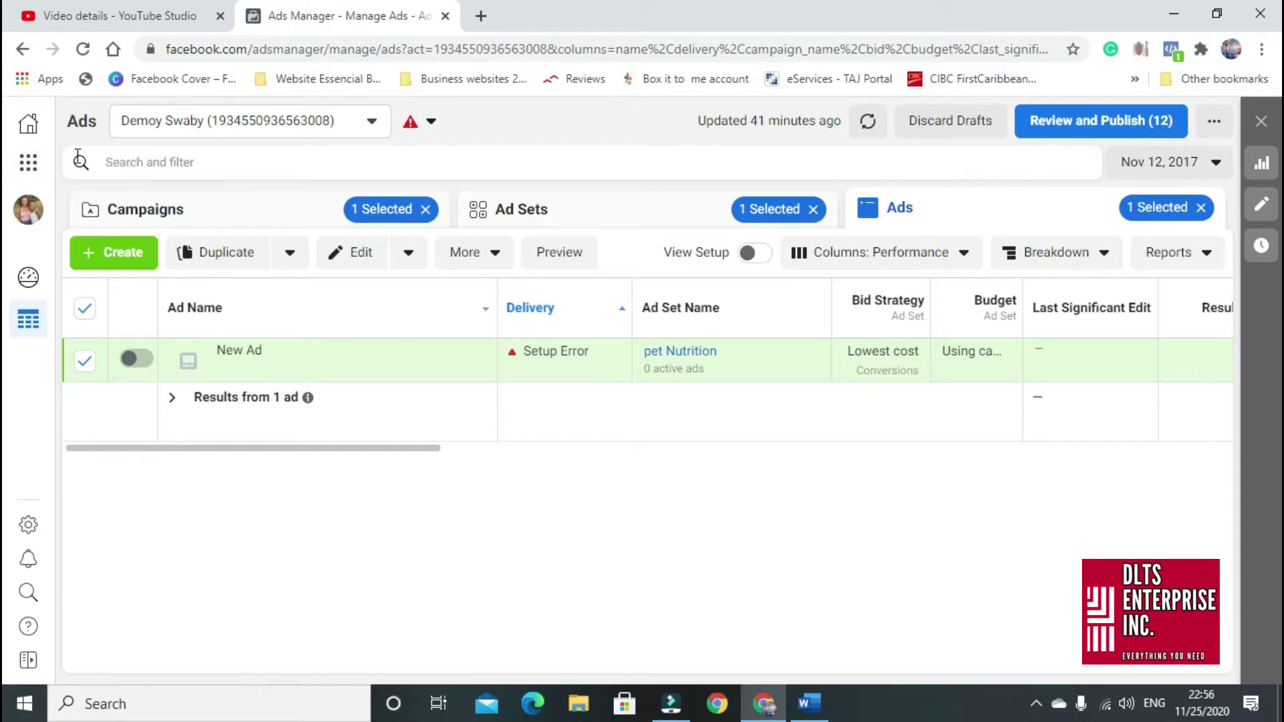
- Open the Ads Manager campaign overview and create a new campaign with the Conversions objective
click(30, 168)
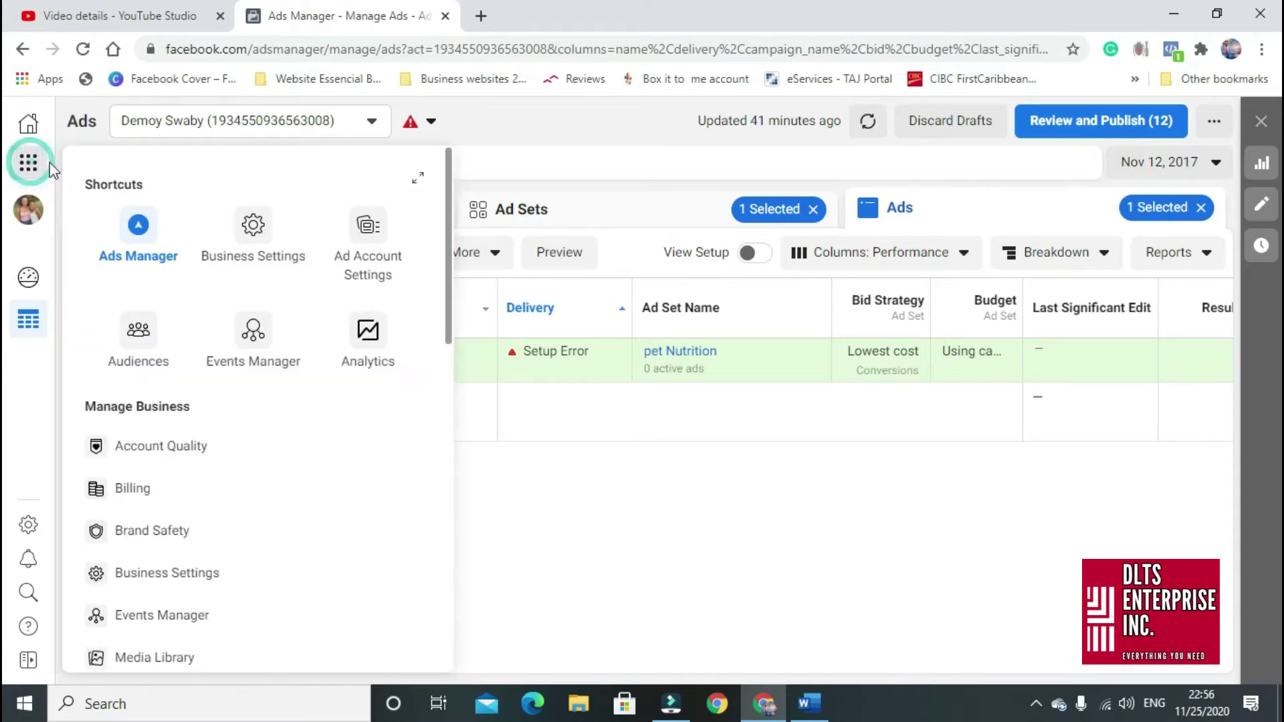
click(140, 234)
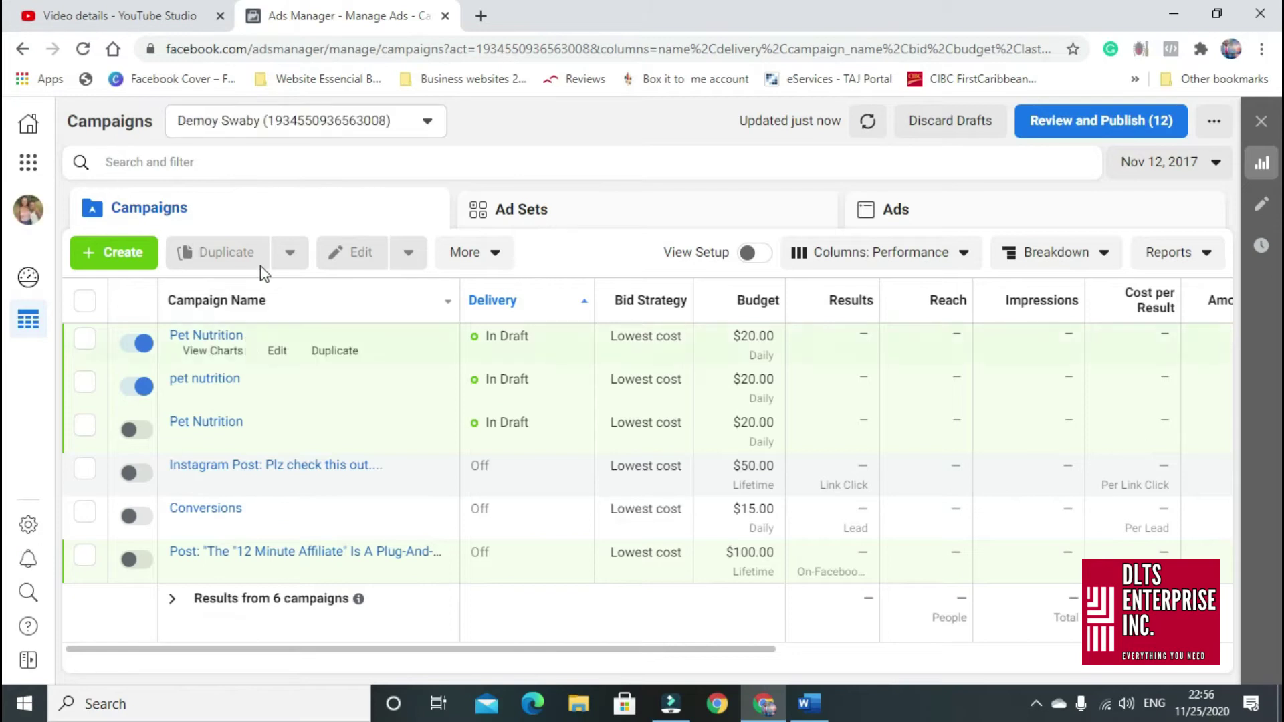
click(127, 257)
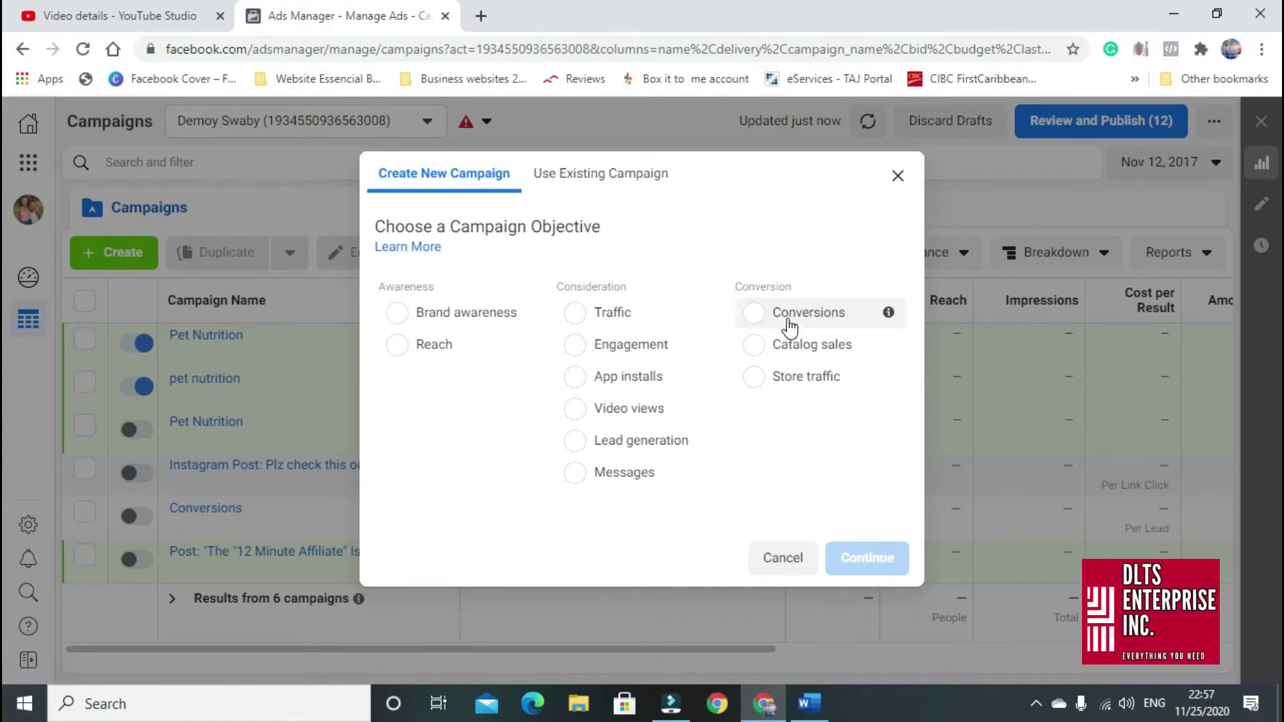
click(757, 312)
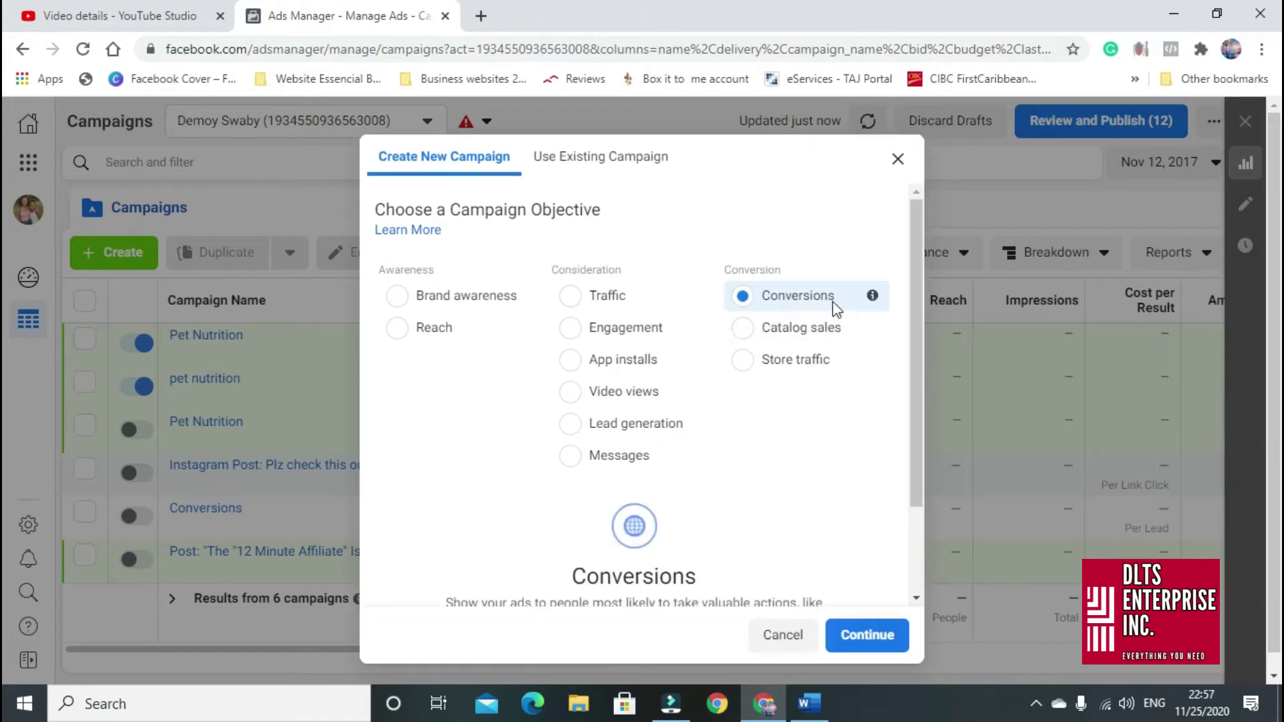
mouse_move(699, 295)
drag(922, 489, 923, 576)
click(868, 635)
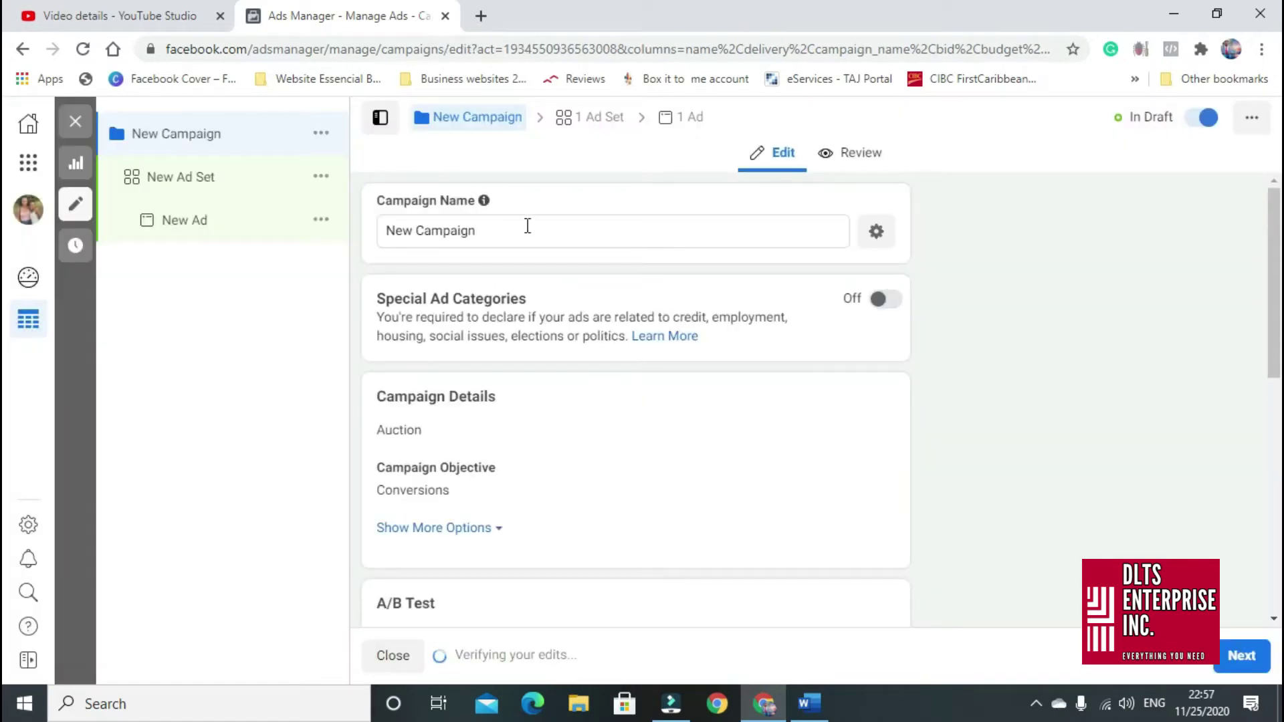
- Name the new campaign "Pet Nutrition"
triple_click(528, 227)
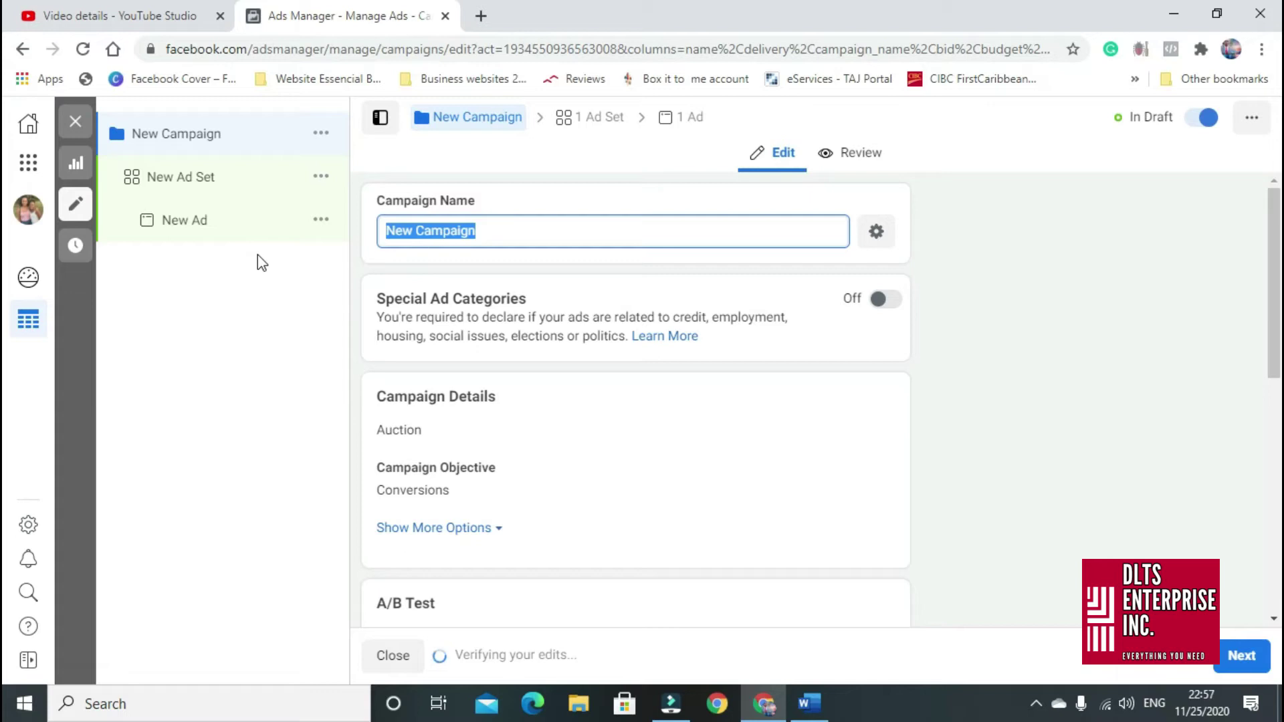
text(Pet Nutrtional)
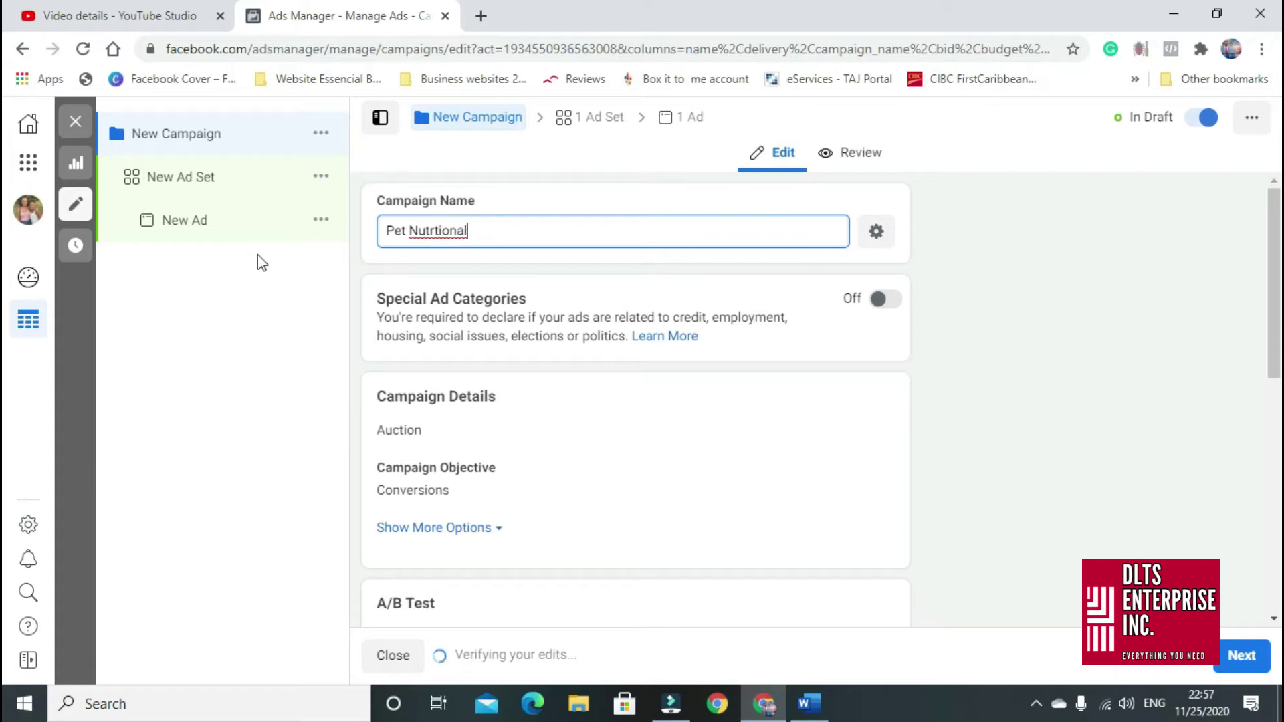
key(BackSpace)
key(BackSpace)
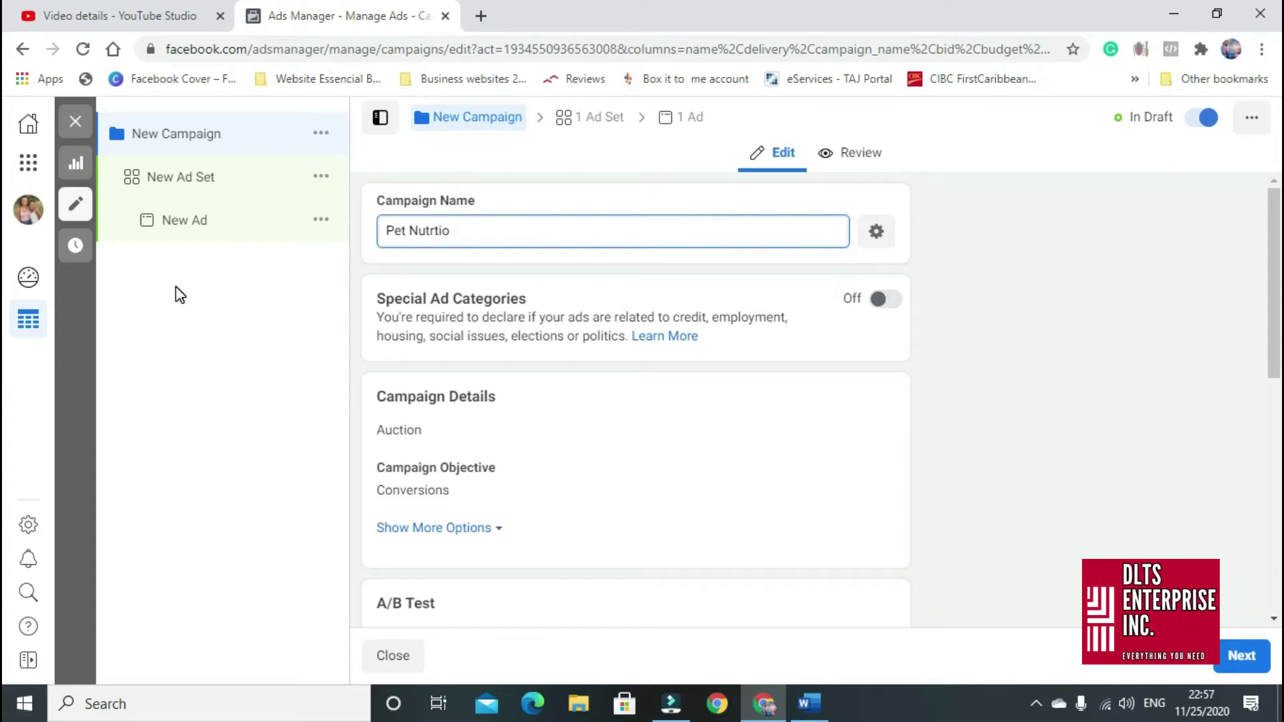
click(436, 234)
text(i)
- Set the campaign's daily budget to $20.00 under Campaign Budget Optimization
scroll(508, 280, down, 1)
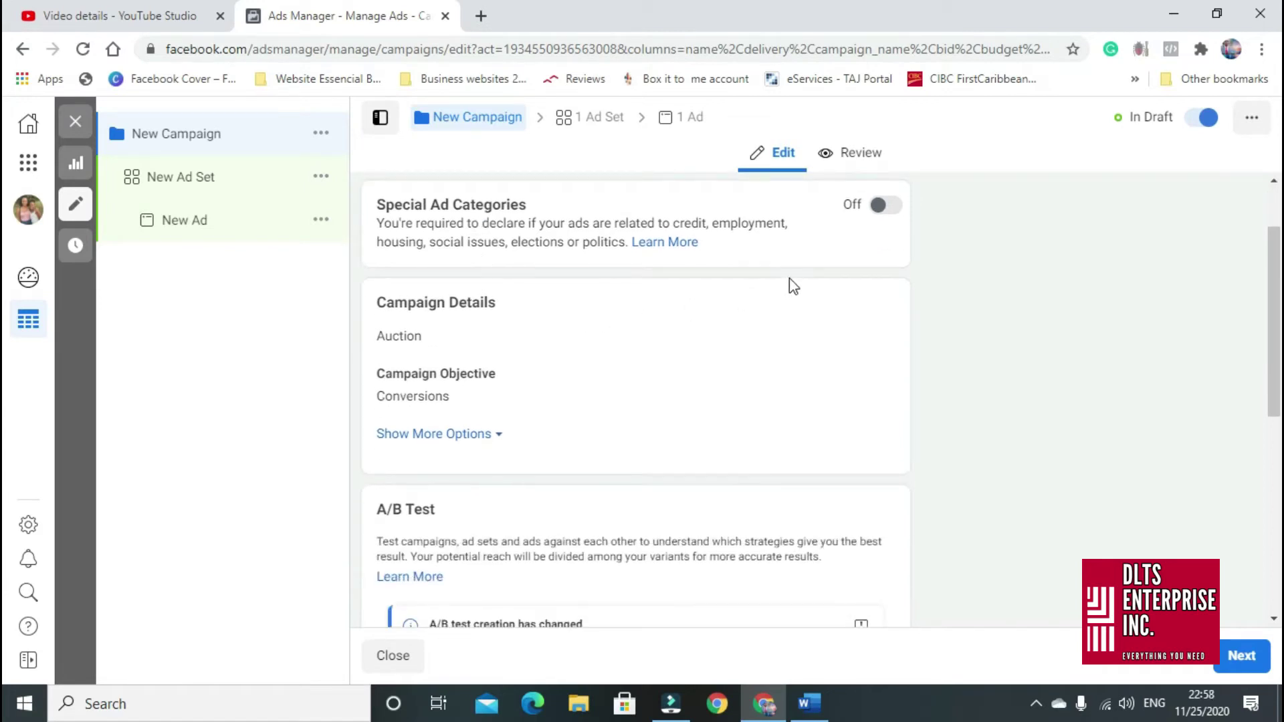
scroll(685, 327, down, 1)
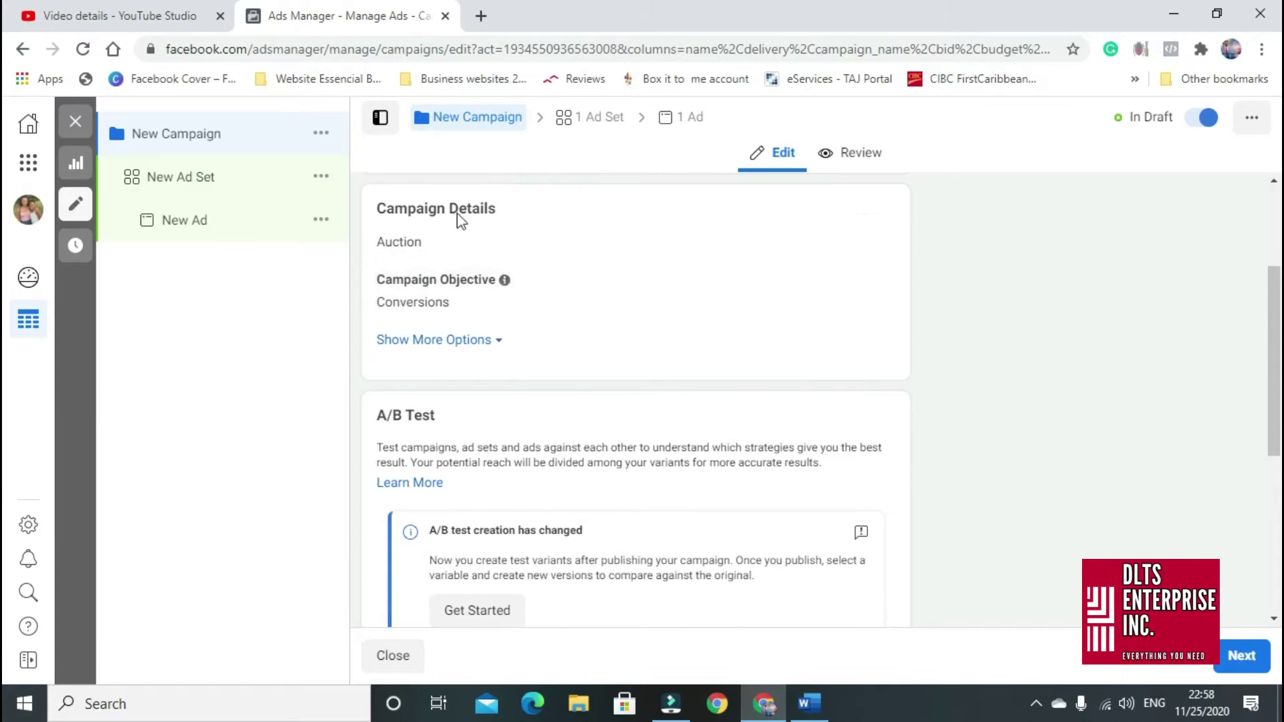
scroll(424, 275, down, 3)
scroll(532, 255, up, 3)
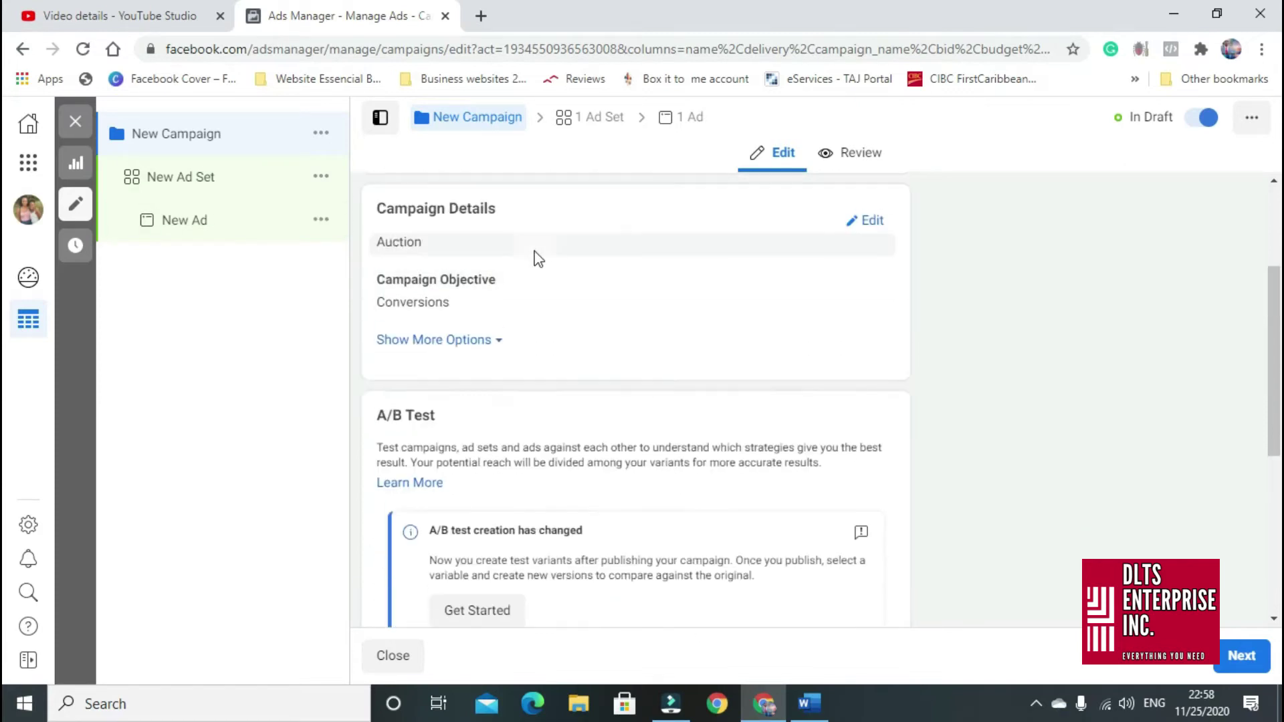
scroll(478, 381, down, 5)
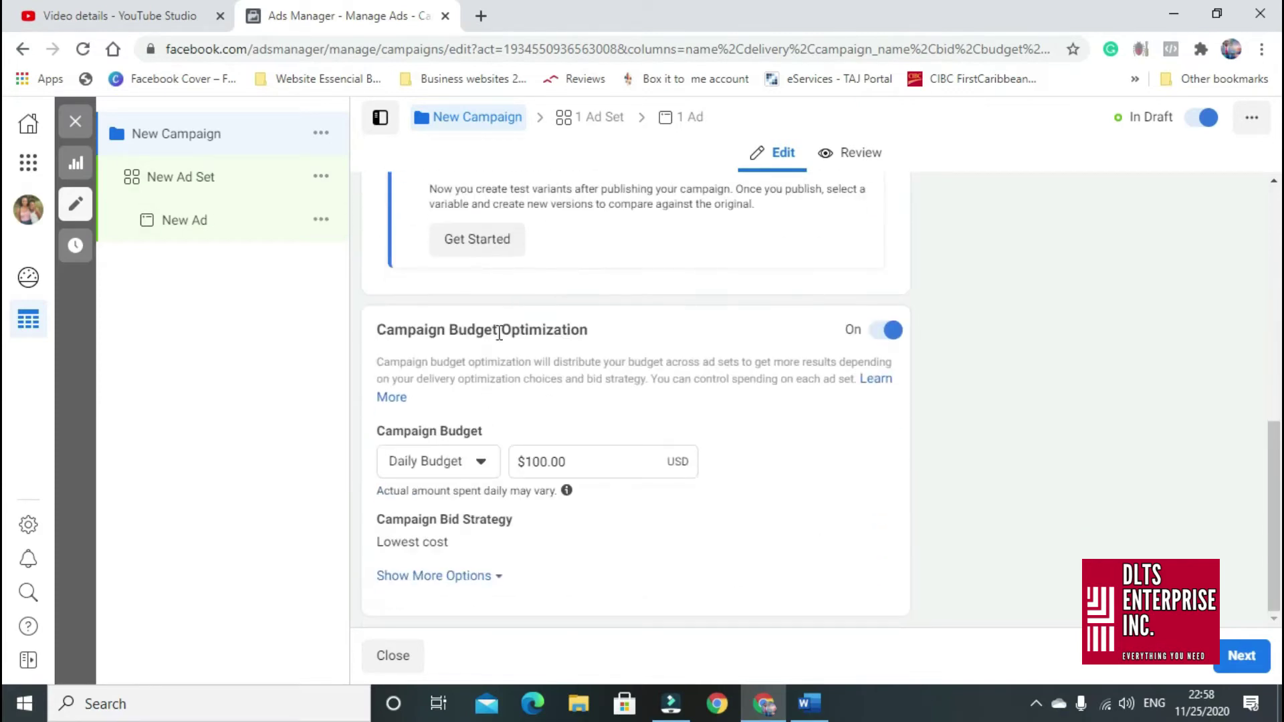
click(538, 460)
key(BackSpace)
text(2)
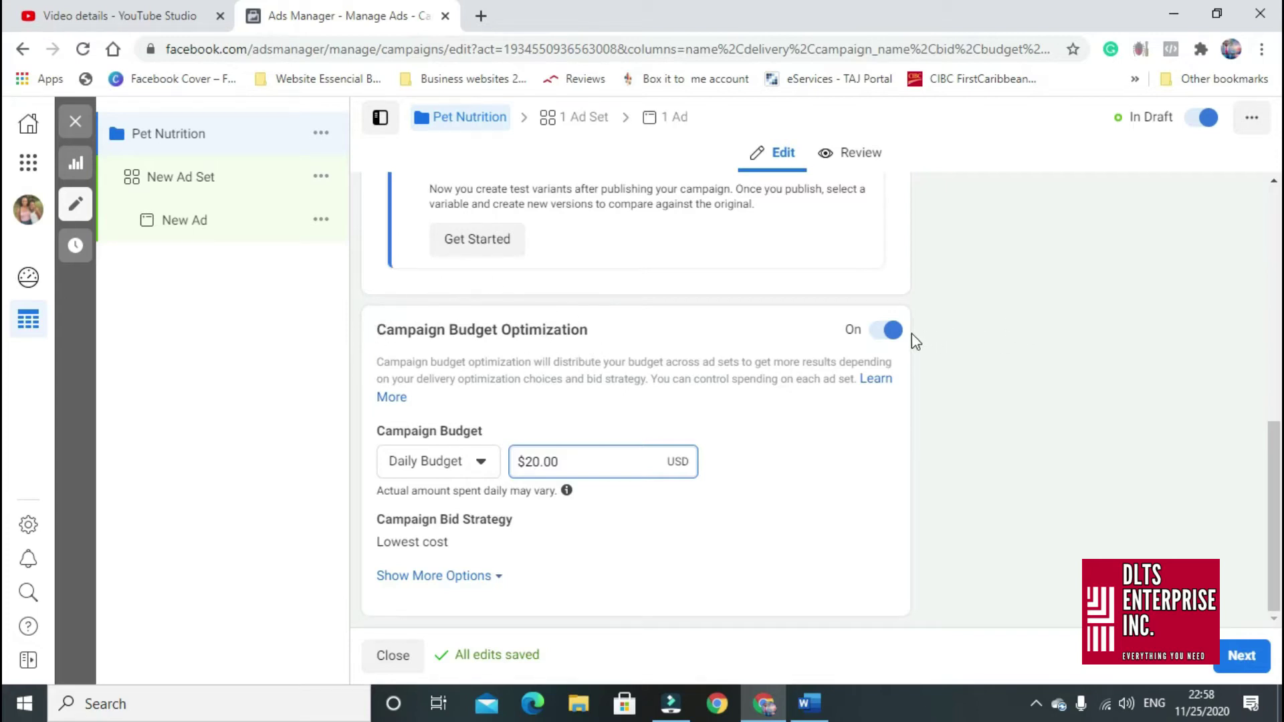
- Turn Campaign Budget Optimization off and back on for the campaign
click(881, 333)
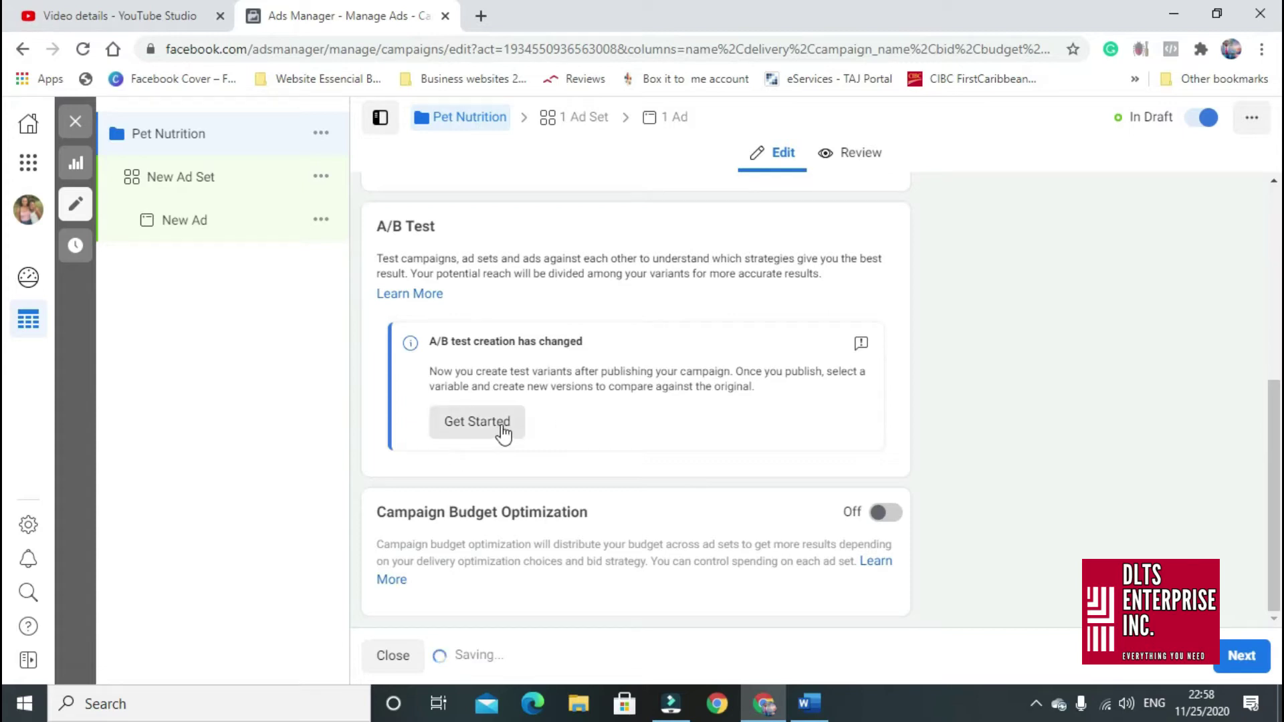
click(890, 516)
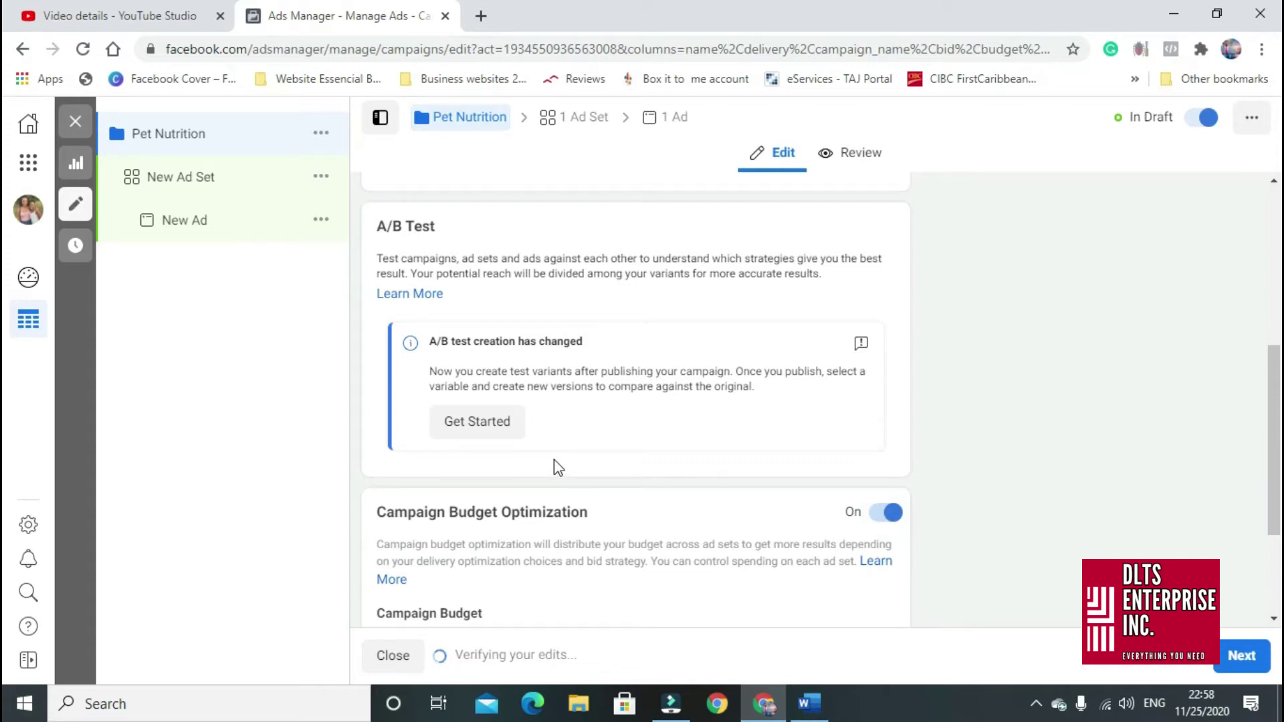
scroll(555, 466, down, 3)
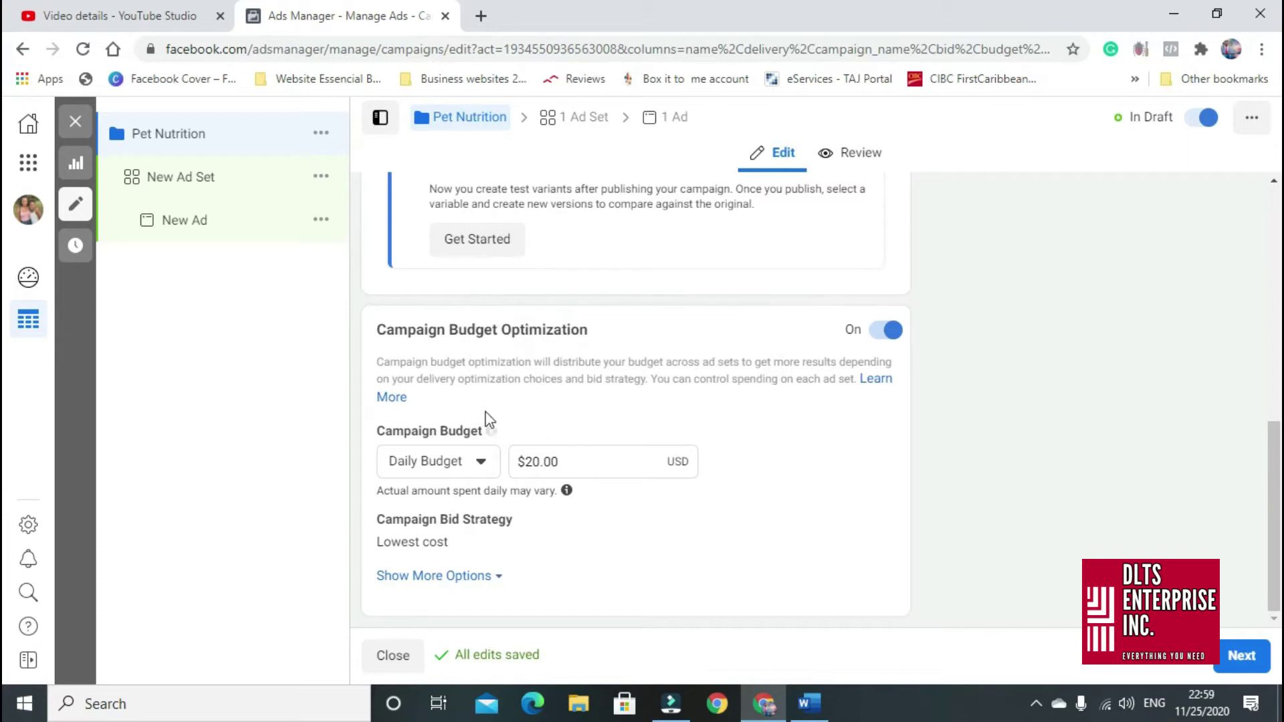
- Continue to the campaign's ad set and name it "pet Nutrition"
mouse_move(567, 490)
click(1247, 656)
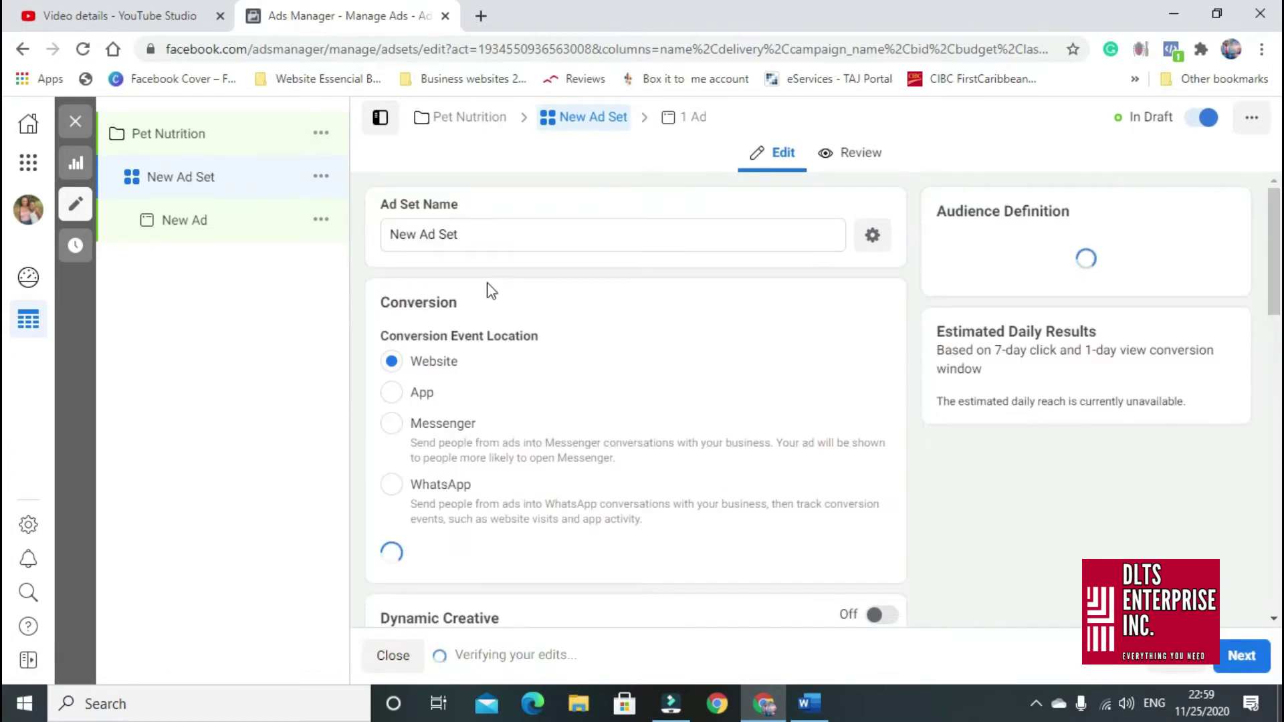
drag(484, 238, 323, 241)
text(p)
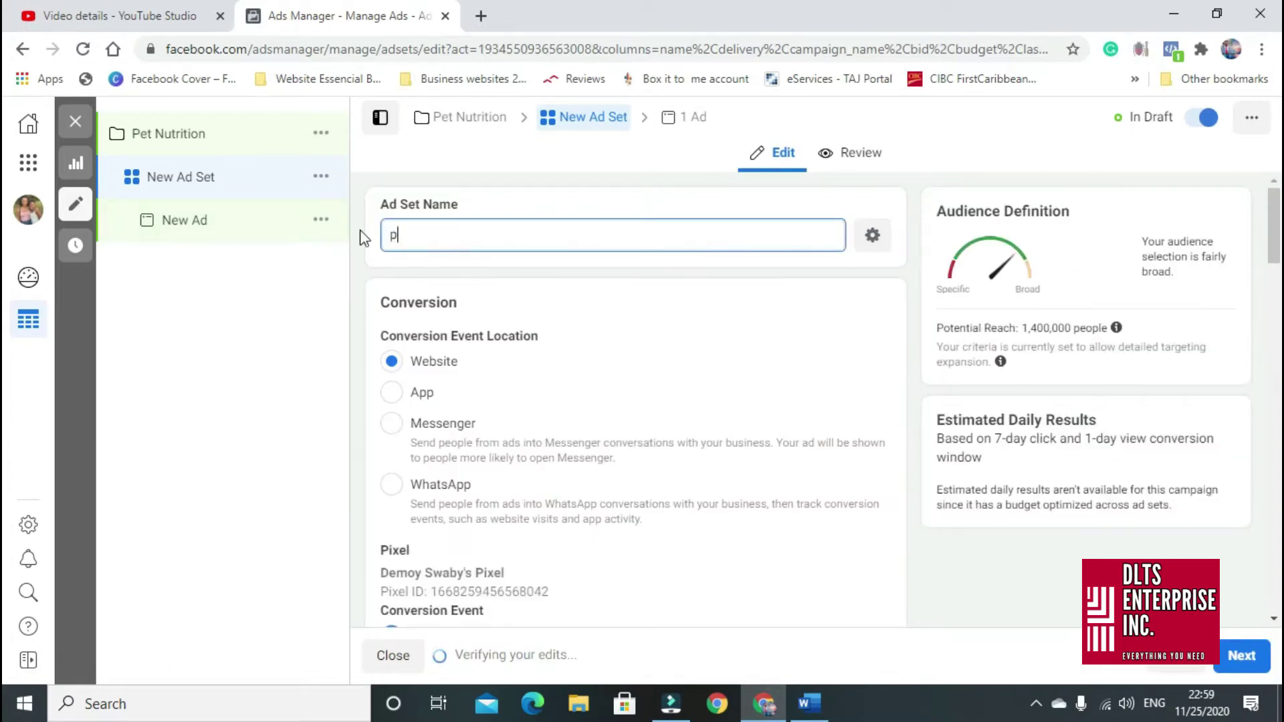
text(et Nutrition)
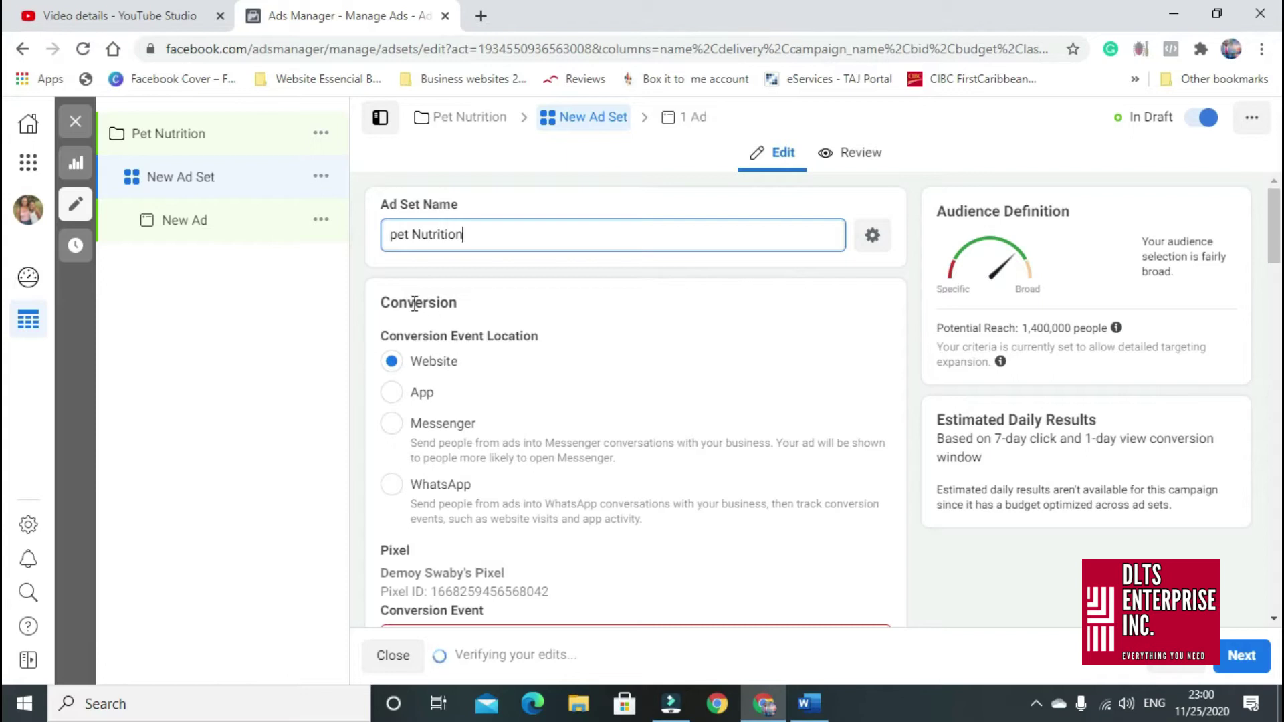
scroll(448, 398, down, 1)
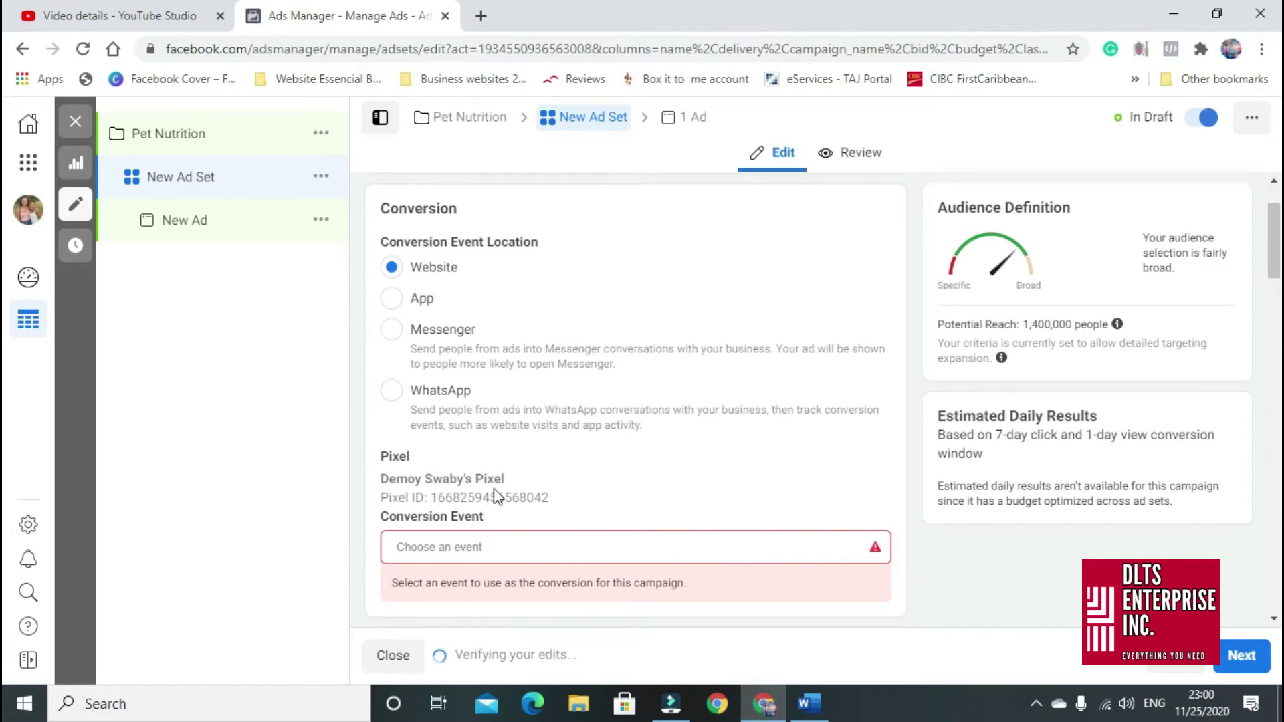
click(490, 542)
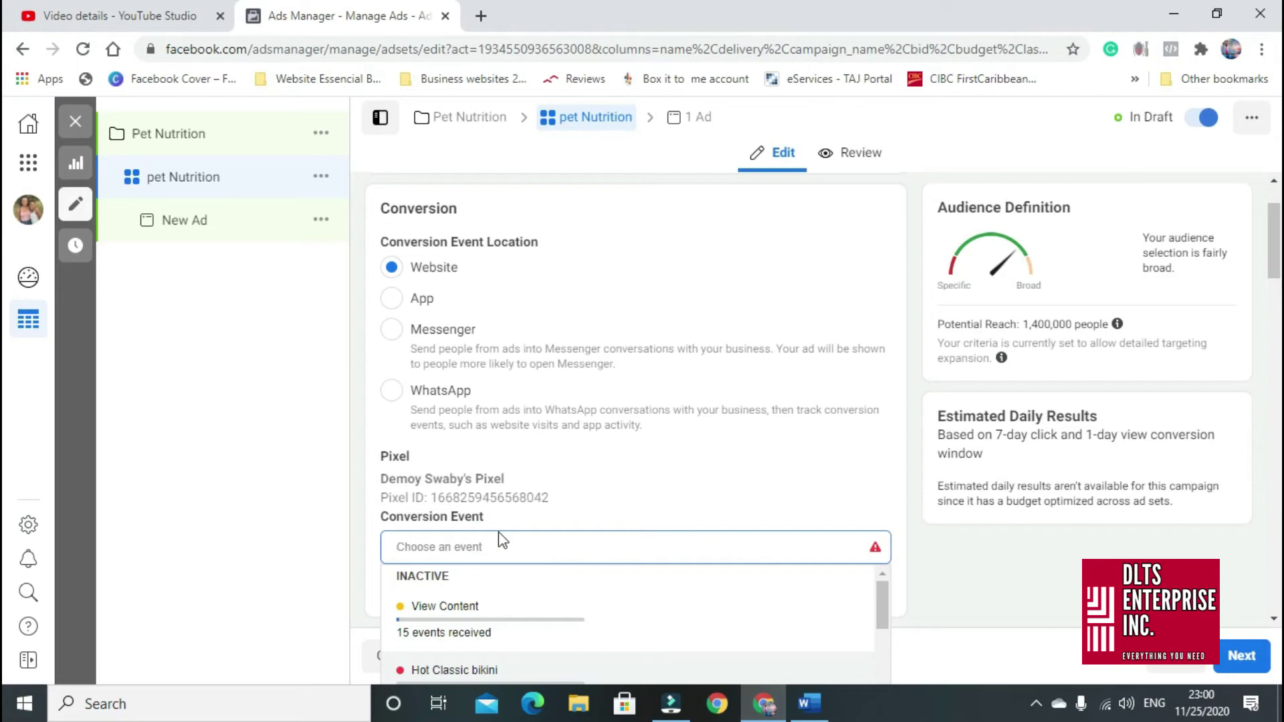
scroll(502, 540, down, 12)
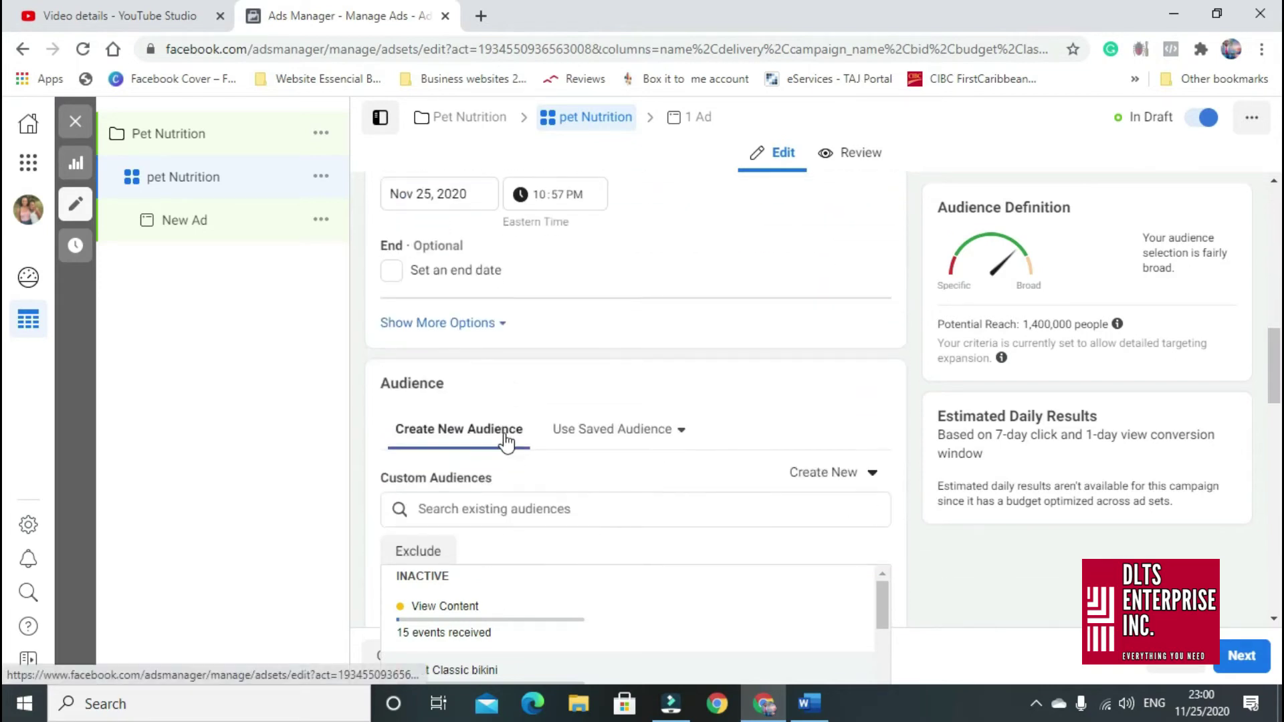
scroll(512, 445, up, 10)
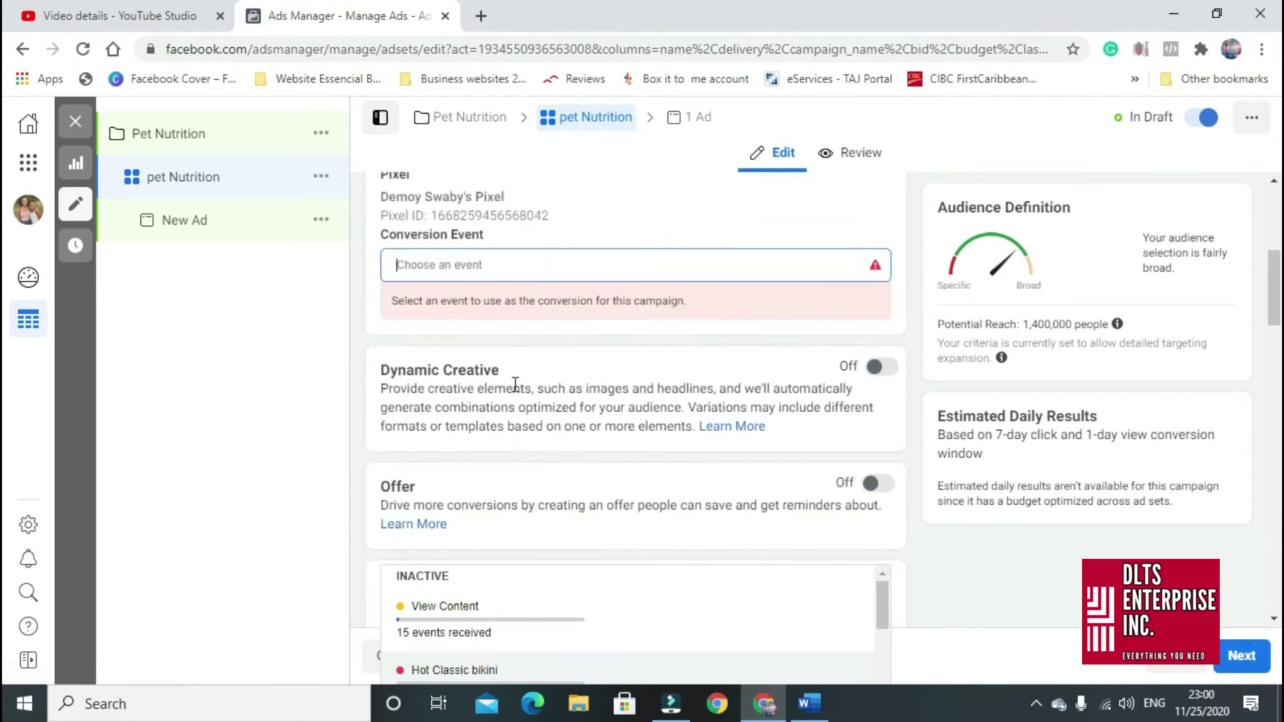
click(534, 265)
click(473, 260)
scroll(428, 220, up, 5)
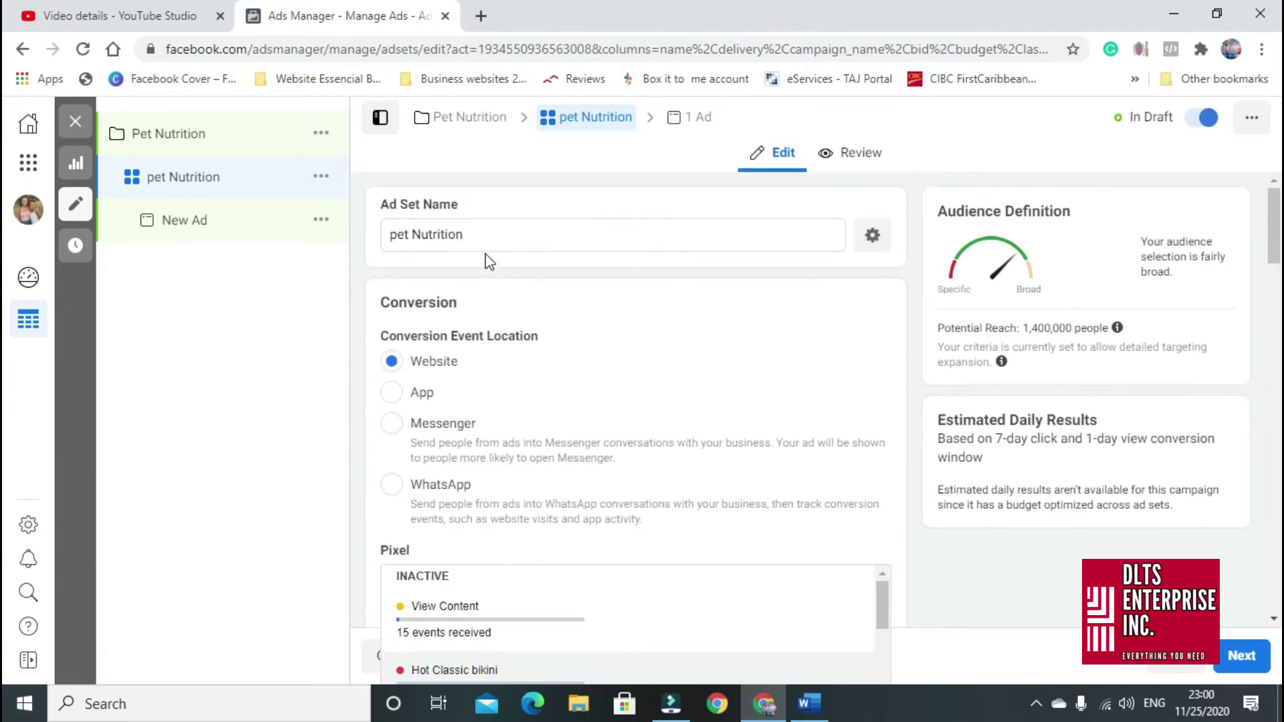
- Keep Website as the conversion event location and choose Purchase as the ad set's conversion event
click(394, 363)
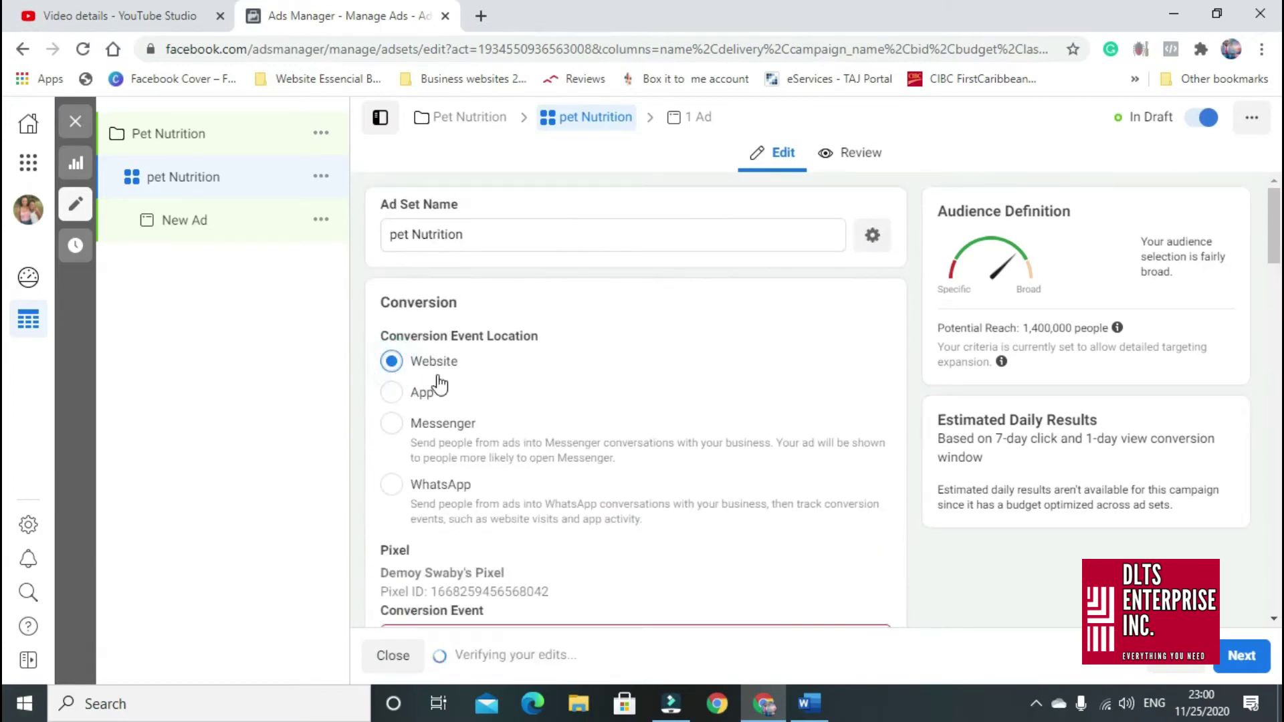
scroll(481, 442, down, 4)
click(516, 355)
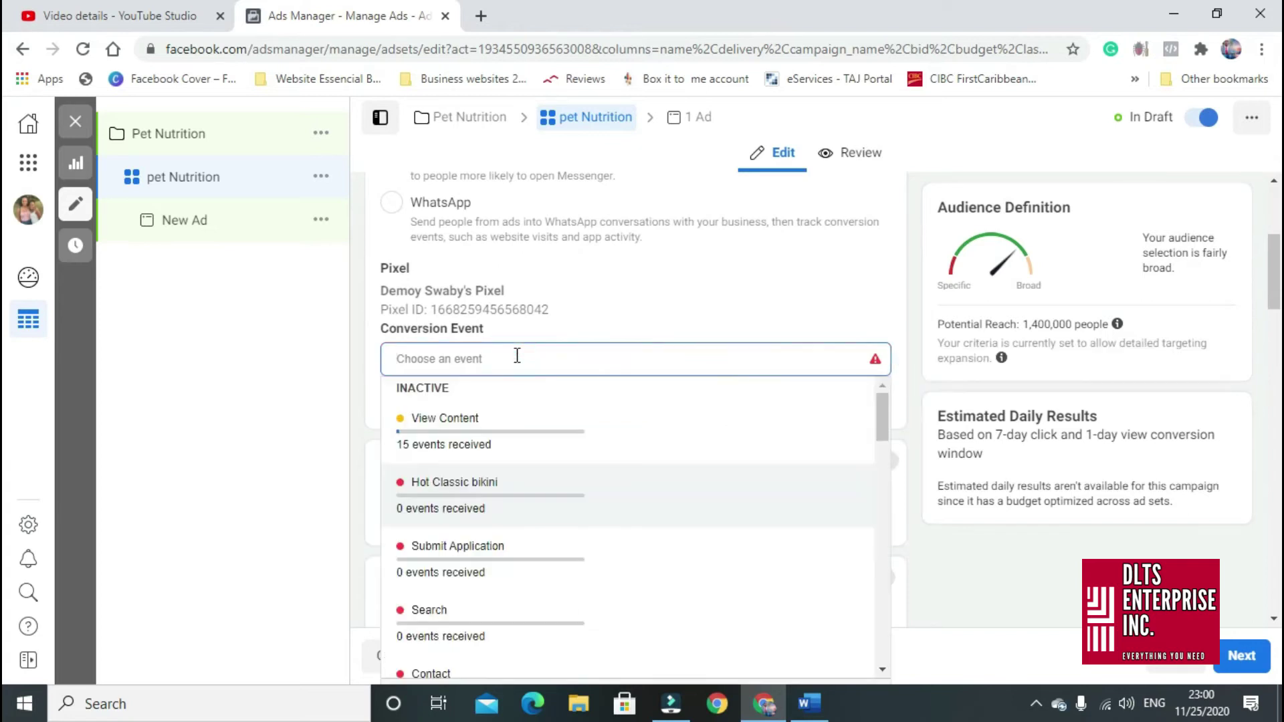
scroll(481, 441, down, 5)
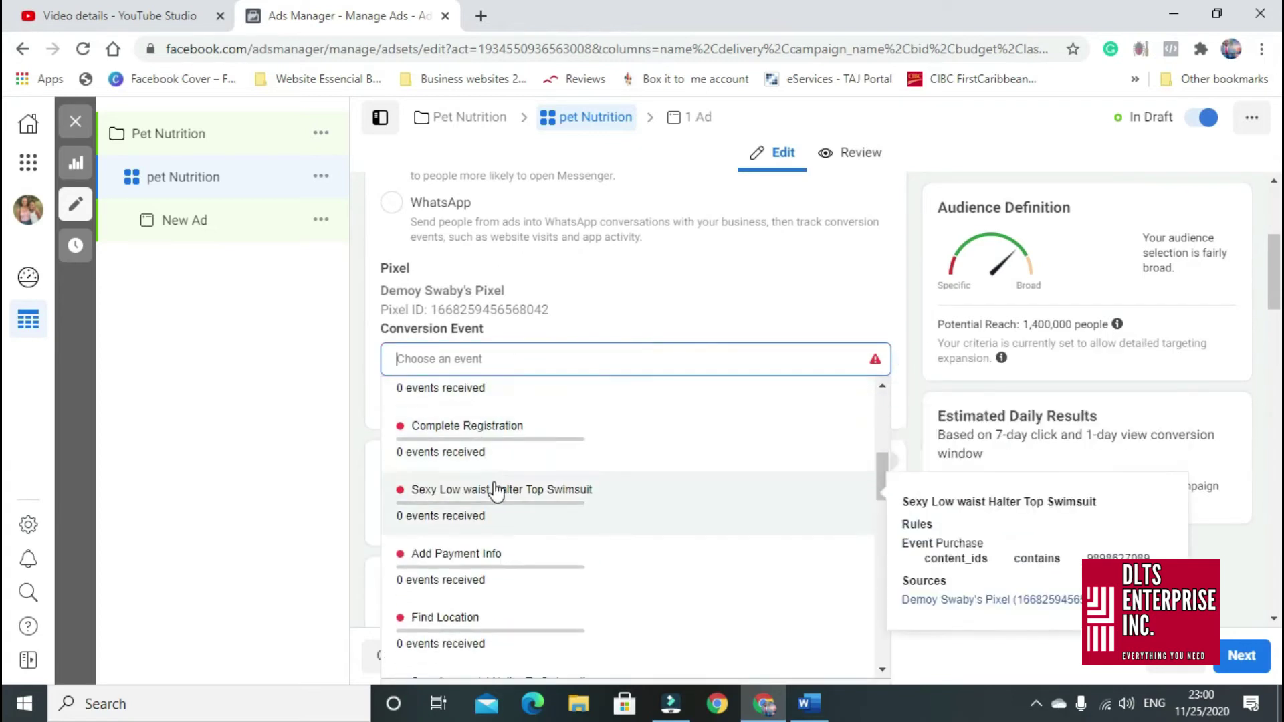
scroll(499, 494, down, 4)
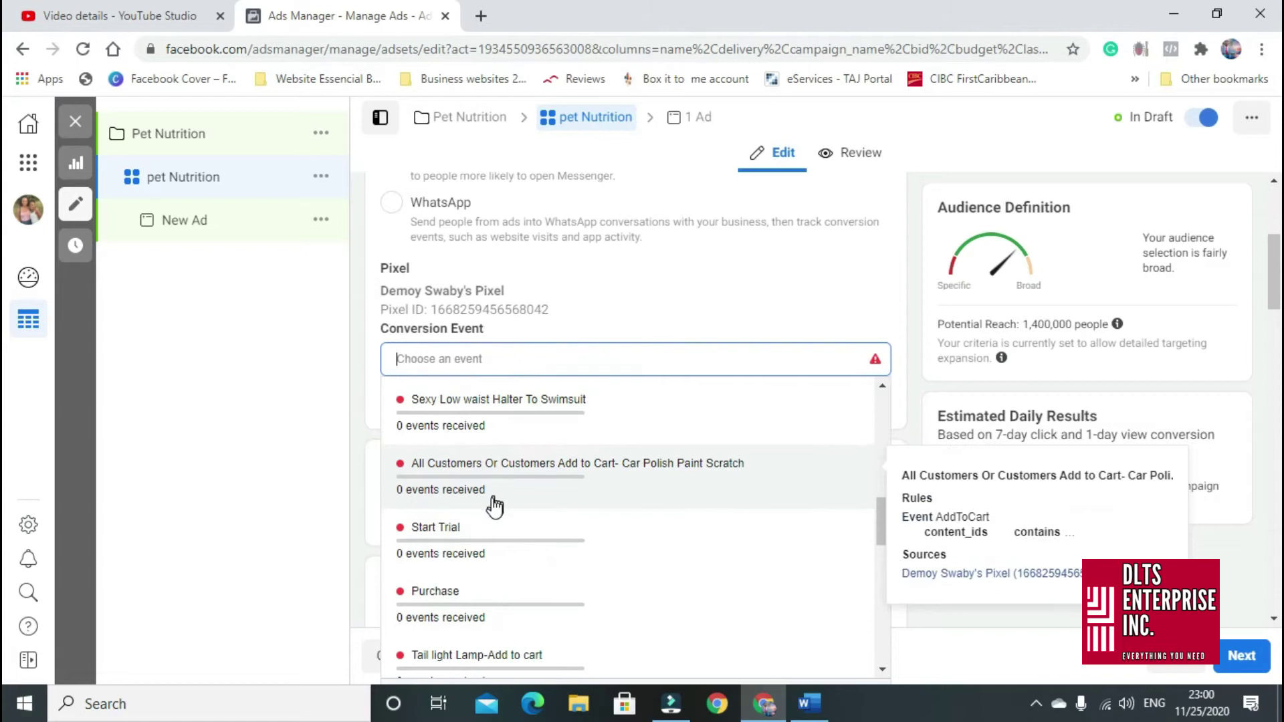
scroll(495, 498, down, 3)
click(458, 410)
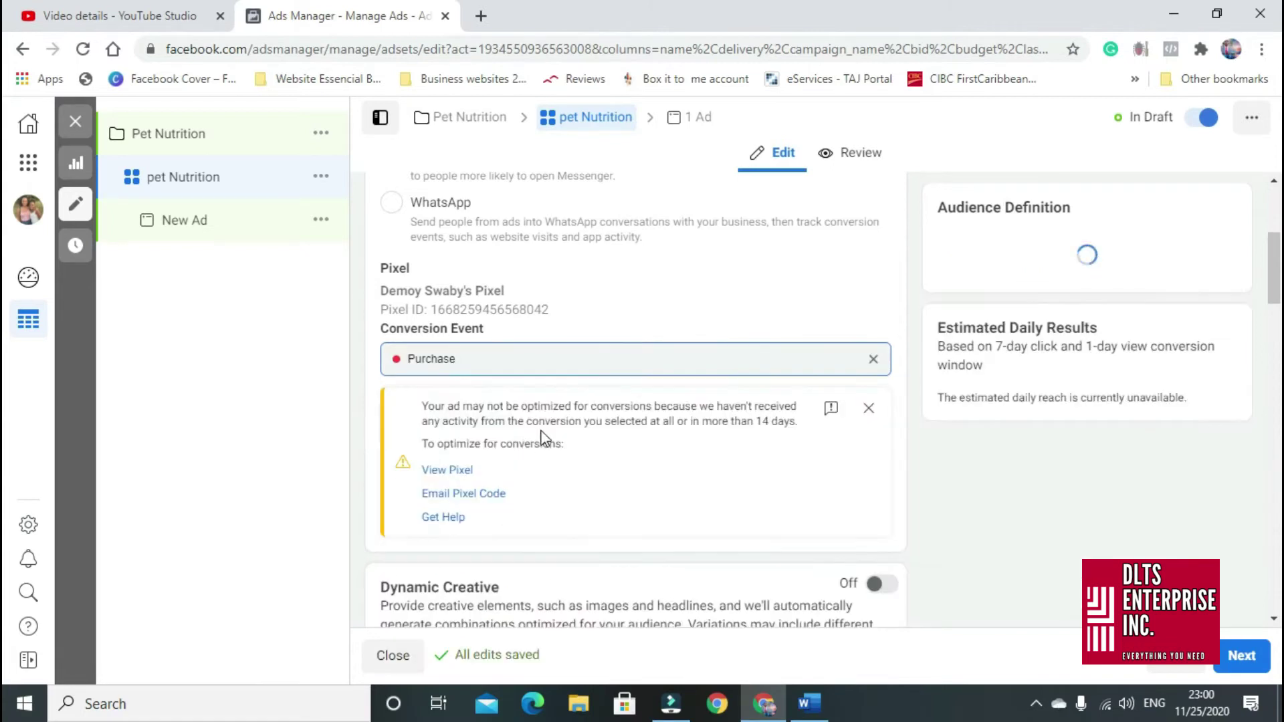
- Enable an end date in the ad set's schedule and set it to 11/28/2020
scroll(535, 428, down, 6)
scroll(528, 348, up, 3)
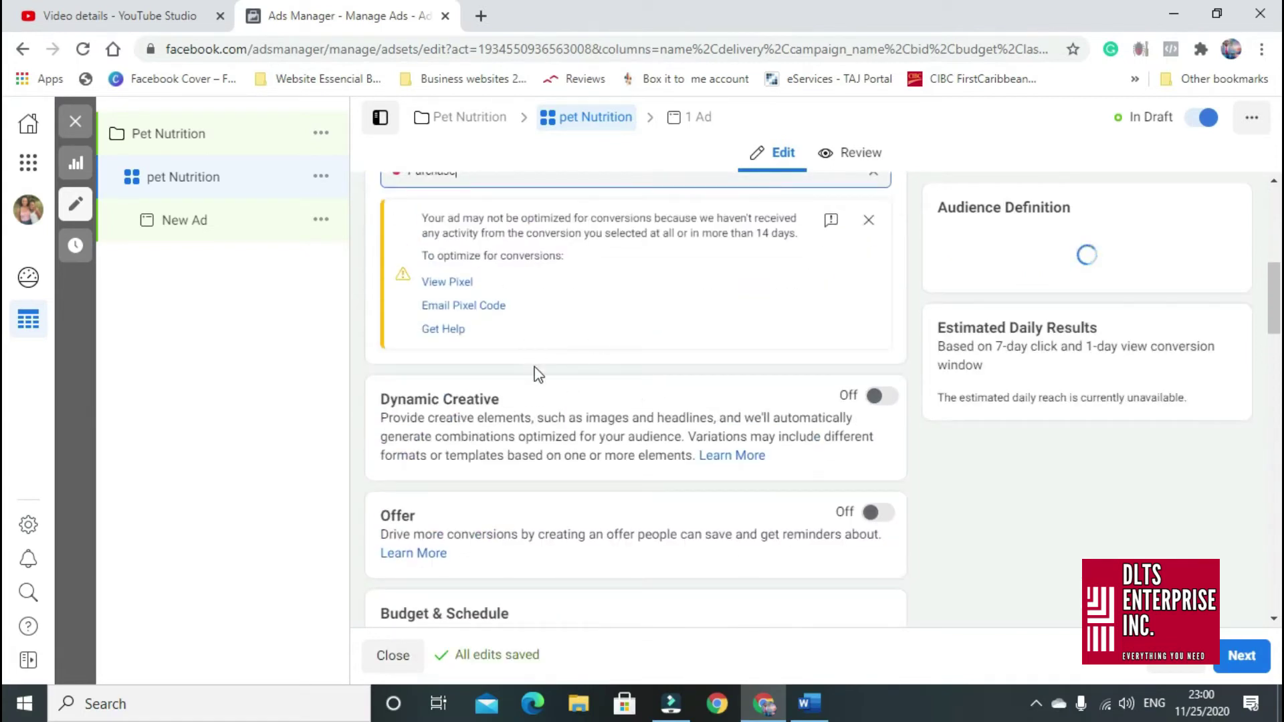
scroll(535, 374, down, 3)
scroll(521, 479, down, 2)
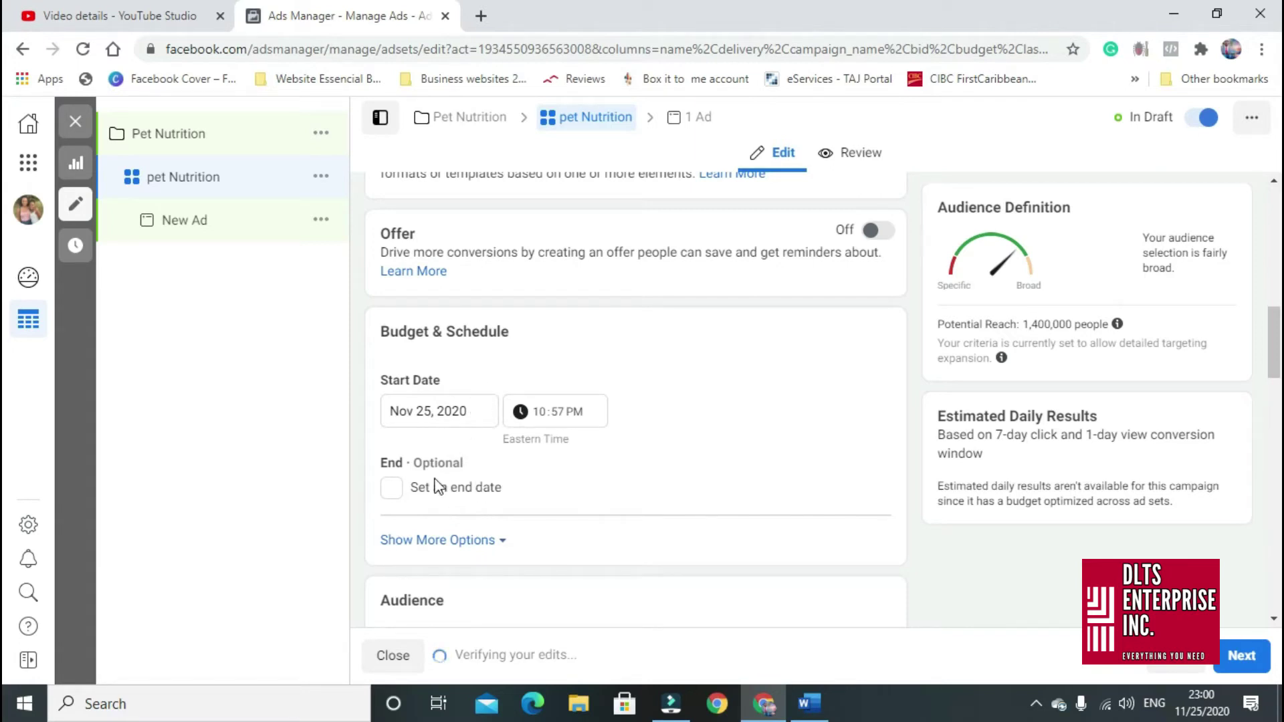
click(395, 494)
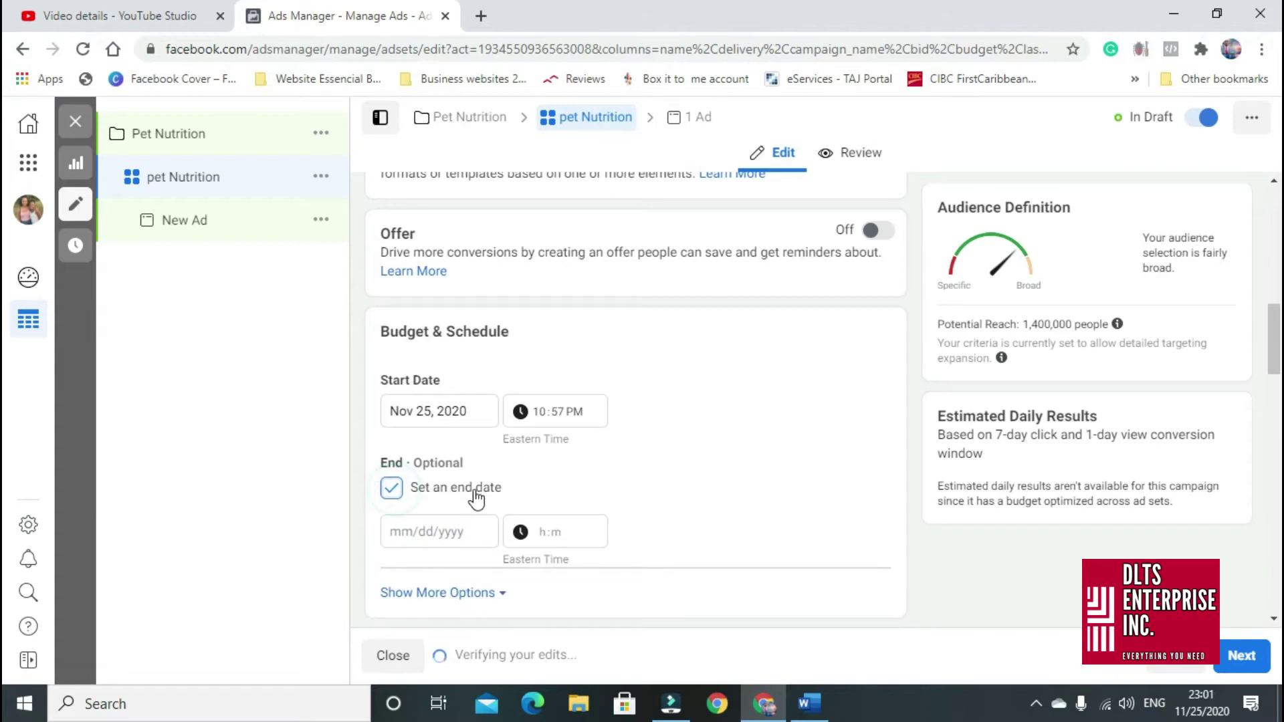
click(451, 526)
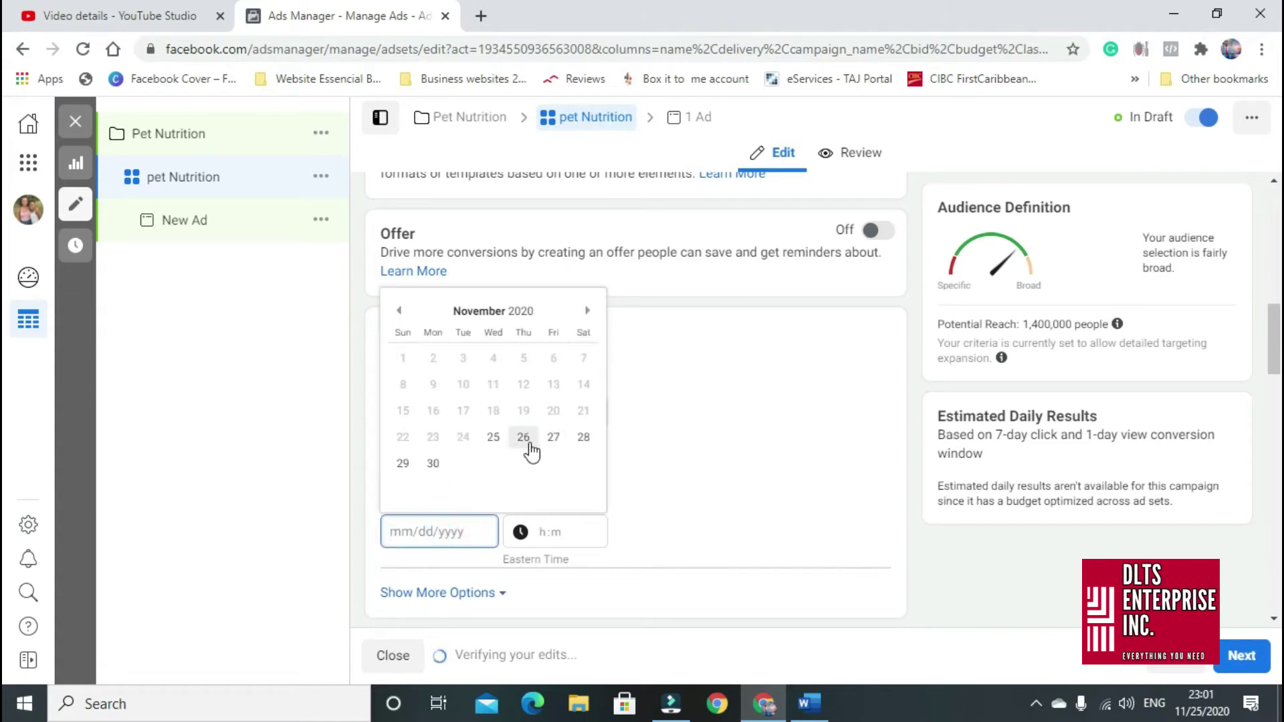
click(584, 438)
scroll(479, 495, down, 3)
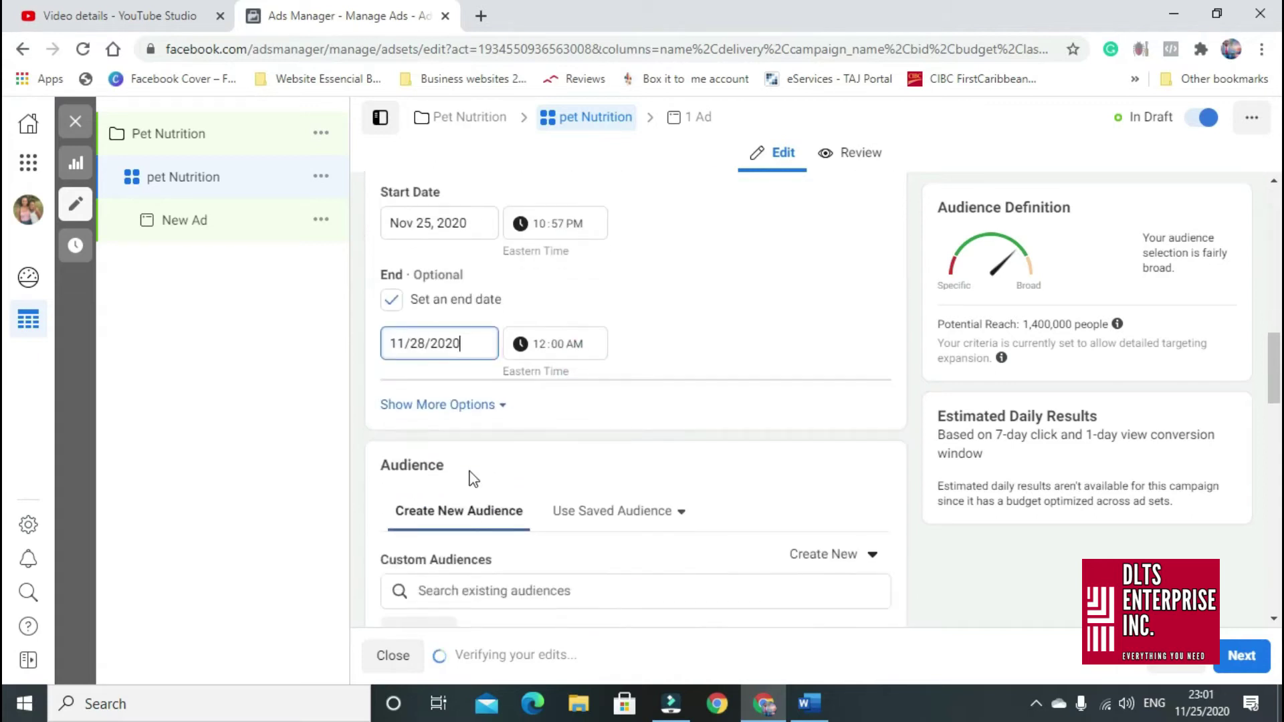
scroll(513, 459, down, 3)
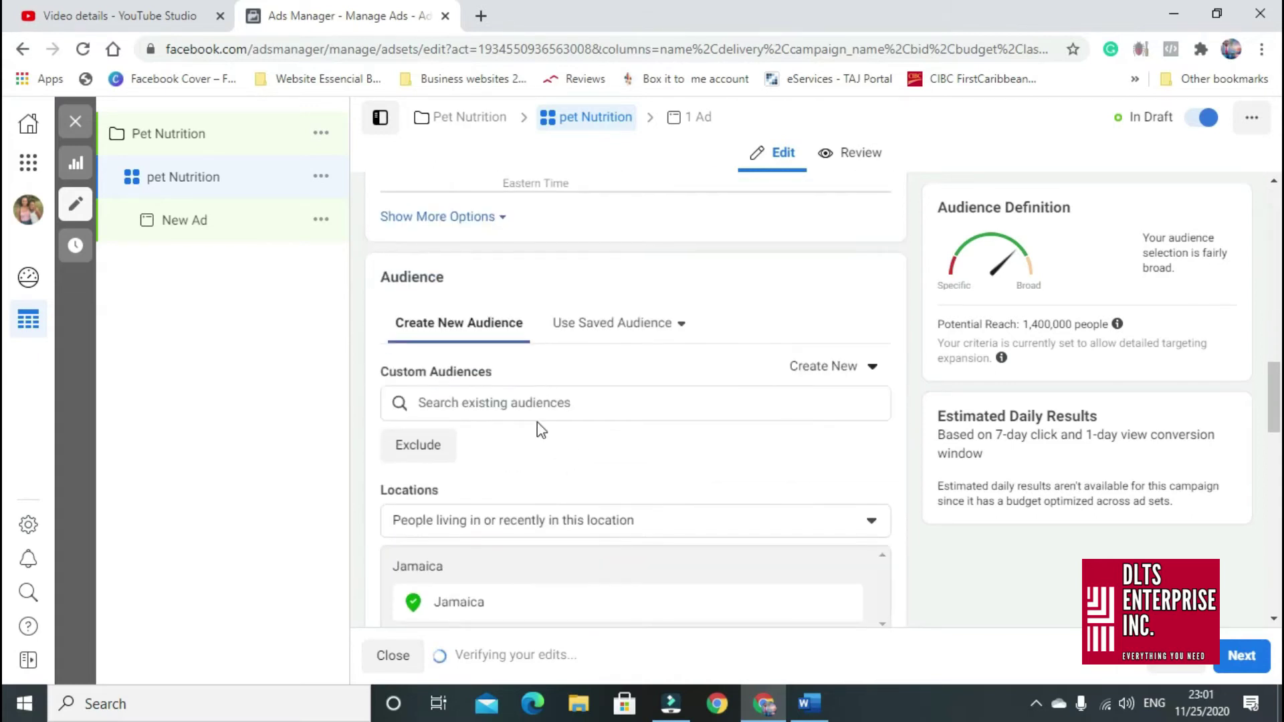
- Set the audience's location targeting to "People living in this location"
scroll(530, 435, down, 1)
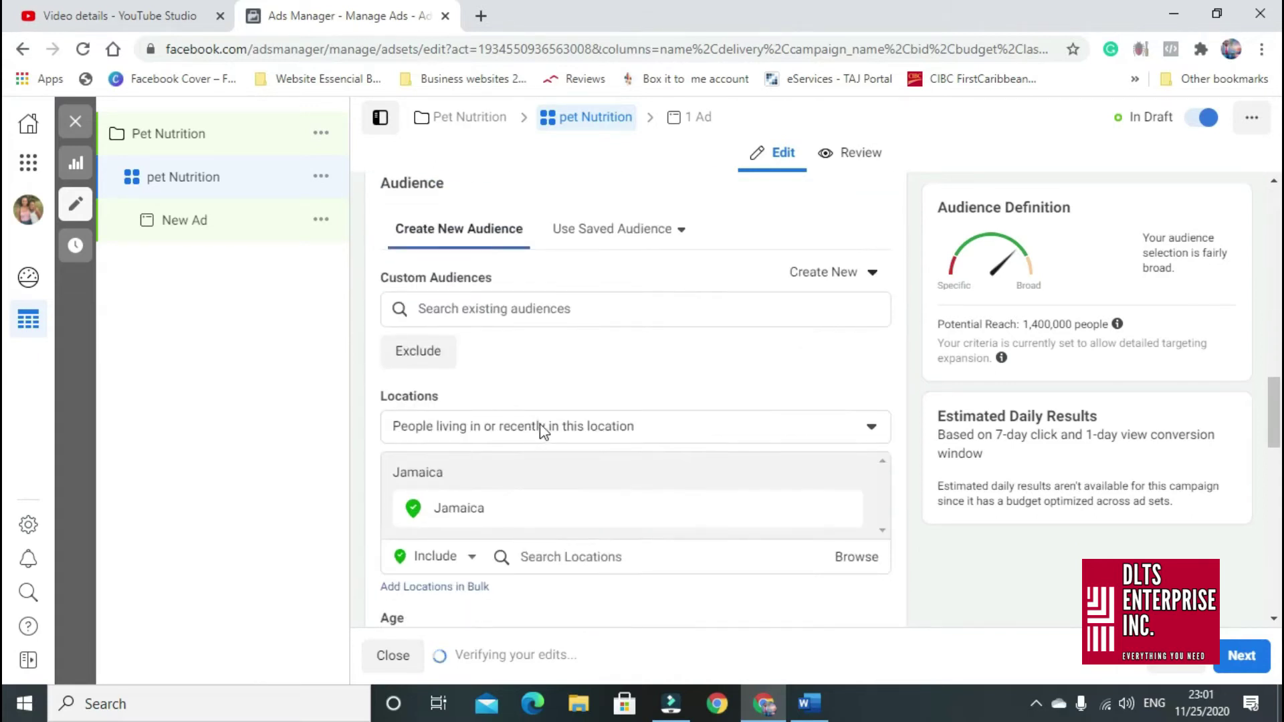
click(730, 432)
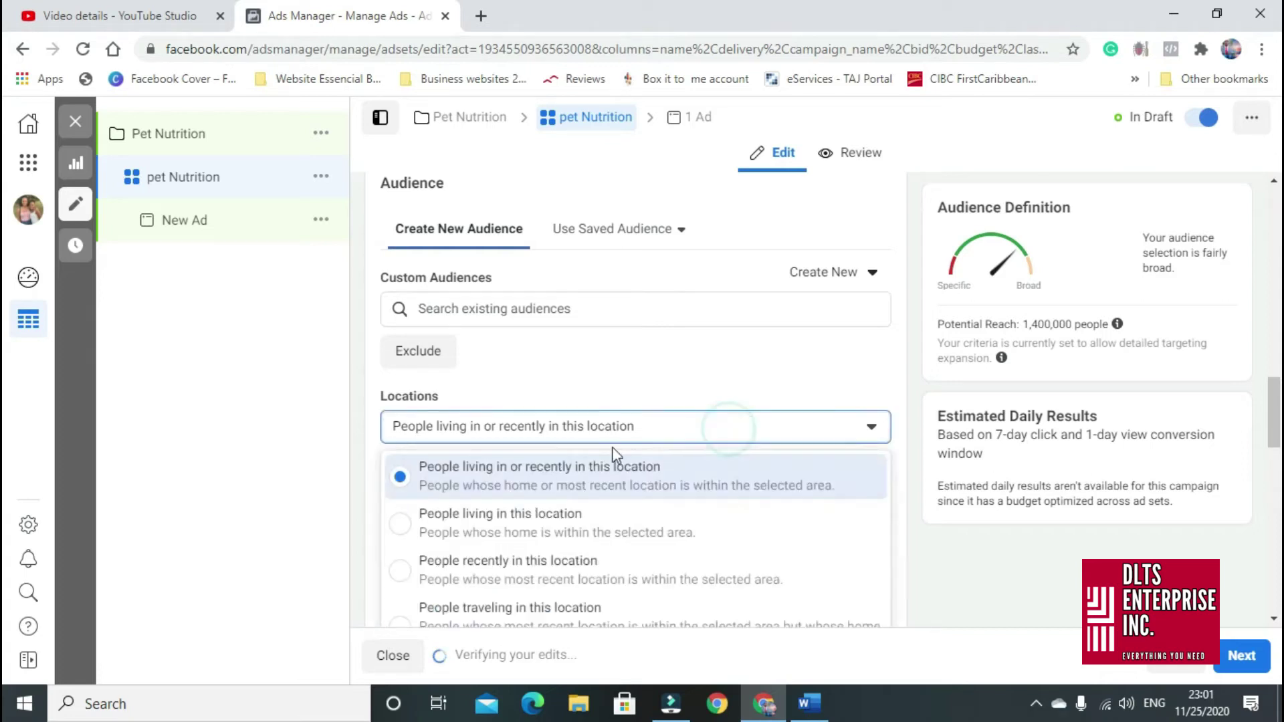
click(511, 529)
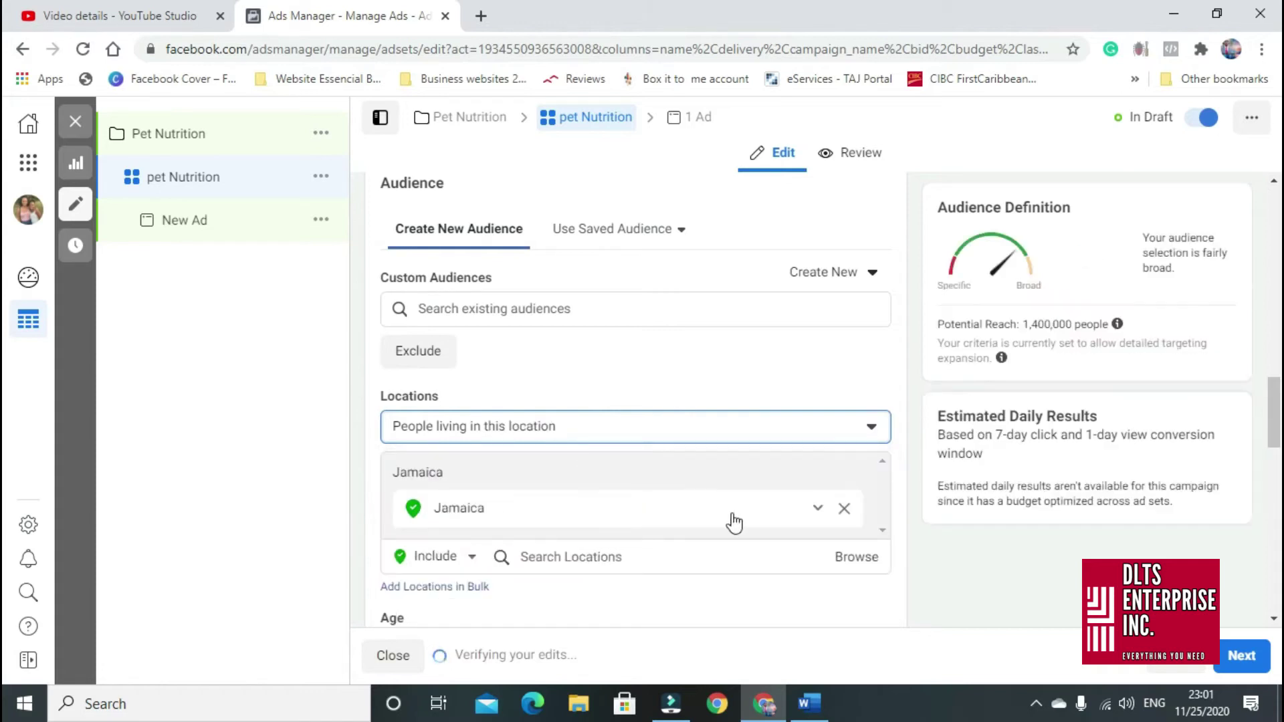
- Remove Jamaica from the audience's locations and include United States instead
click(844, 508)
click(565, 490)
click(543, 490)
click(561, 528)
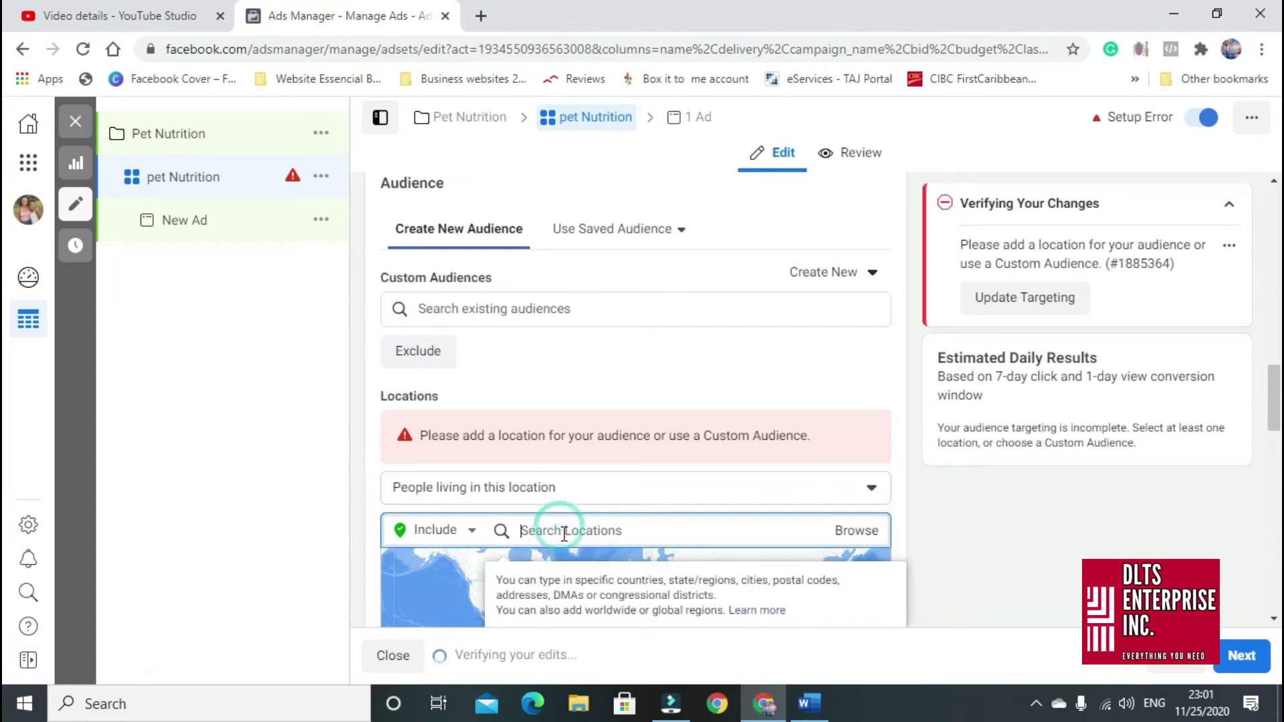
text(united)
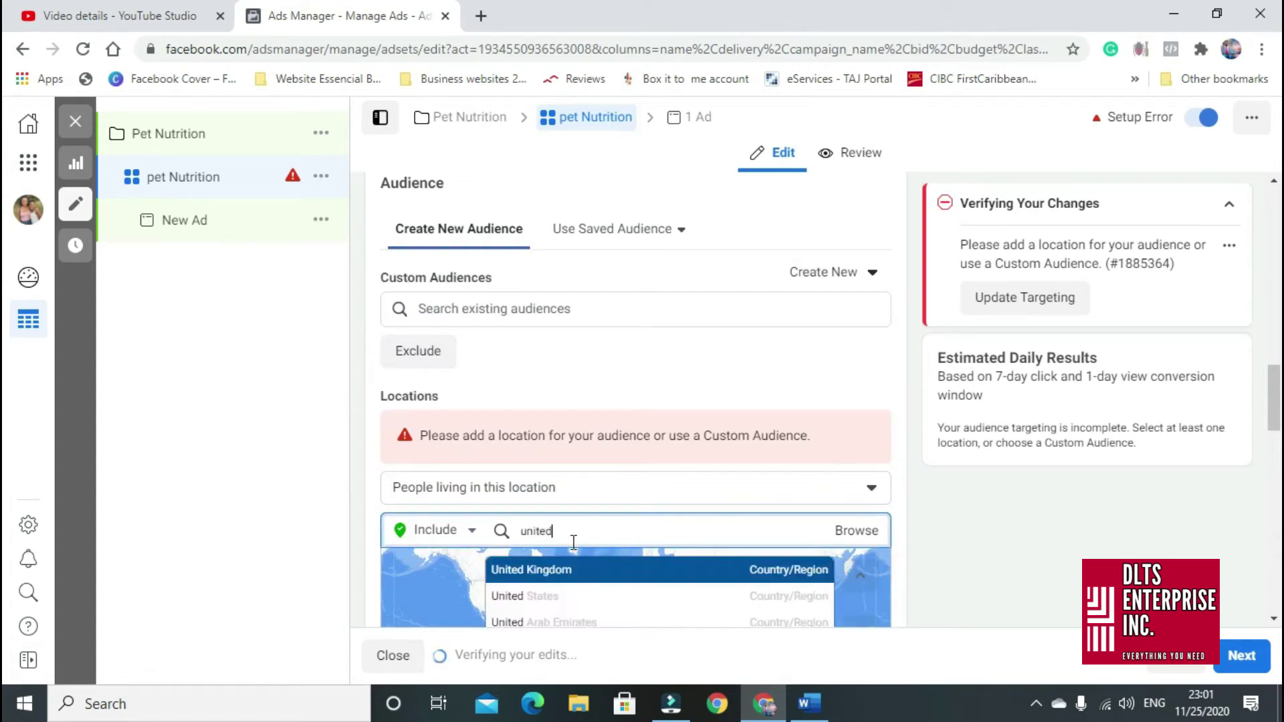
click(545, 605)
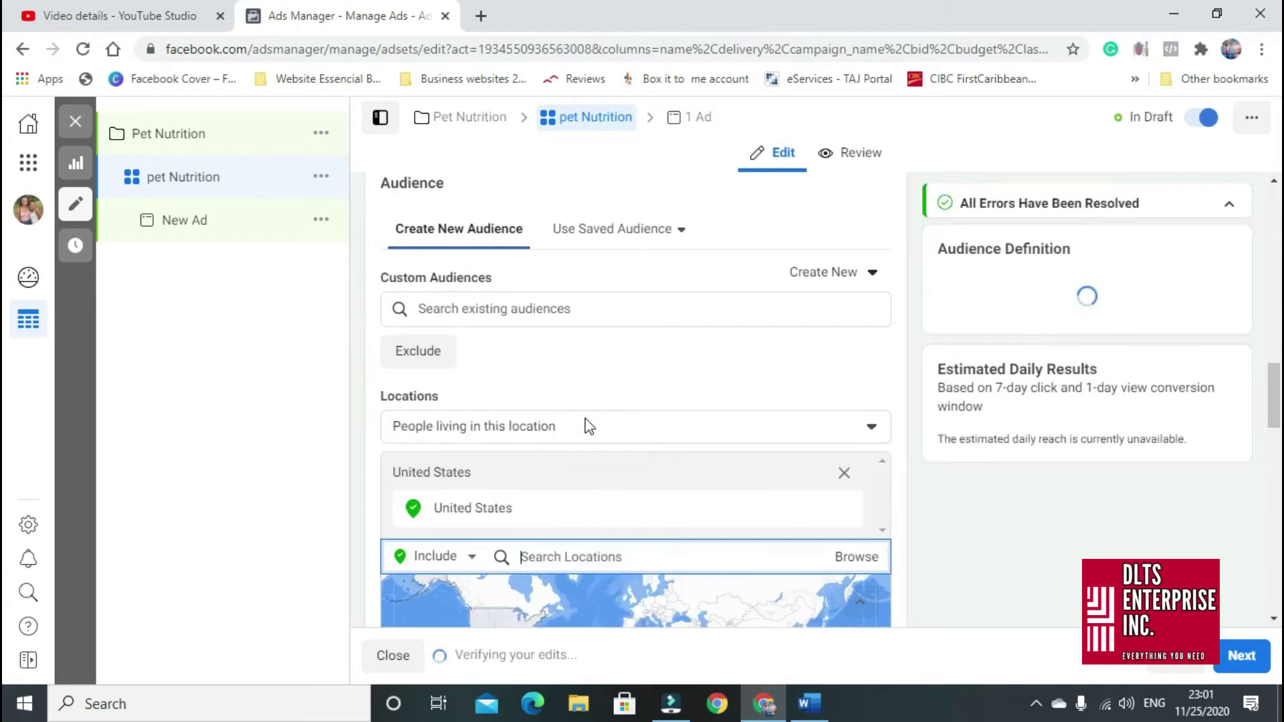
- Search the detailed targeting for "iams", add the interest "IAM (band)" and close the suggestion list
scroll(588, 424, down, 3)
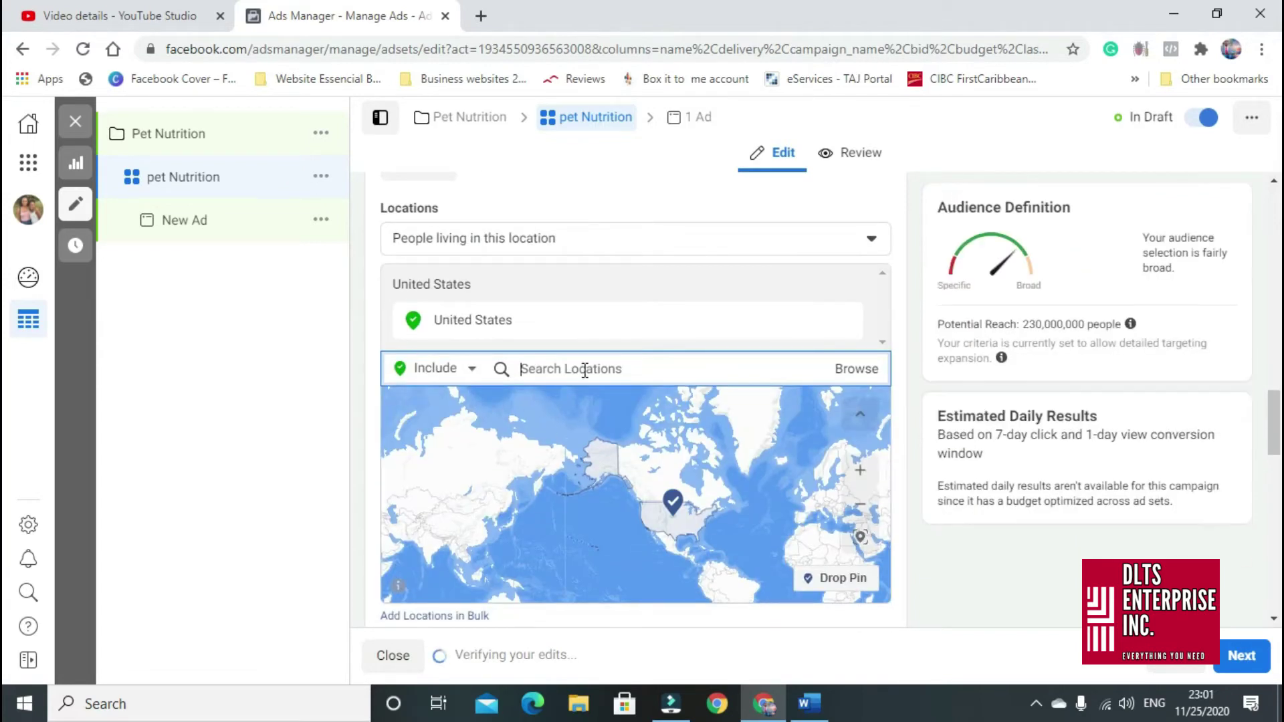
scroll(555, 401, down, 5)
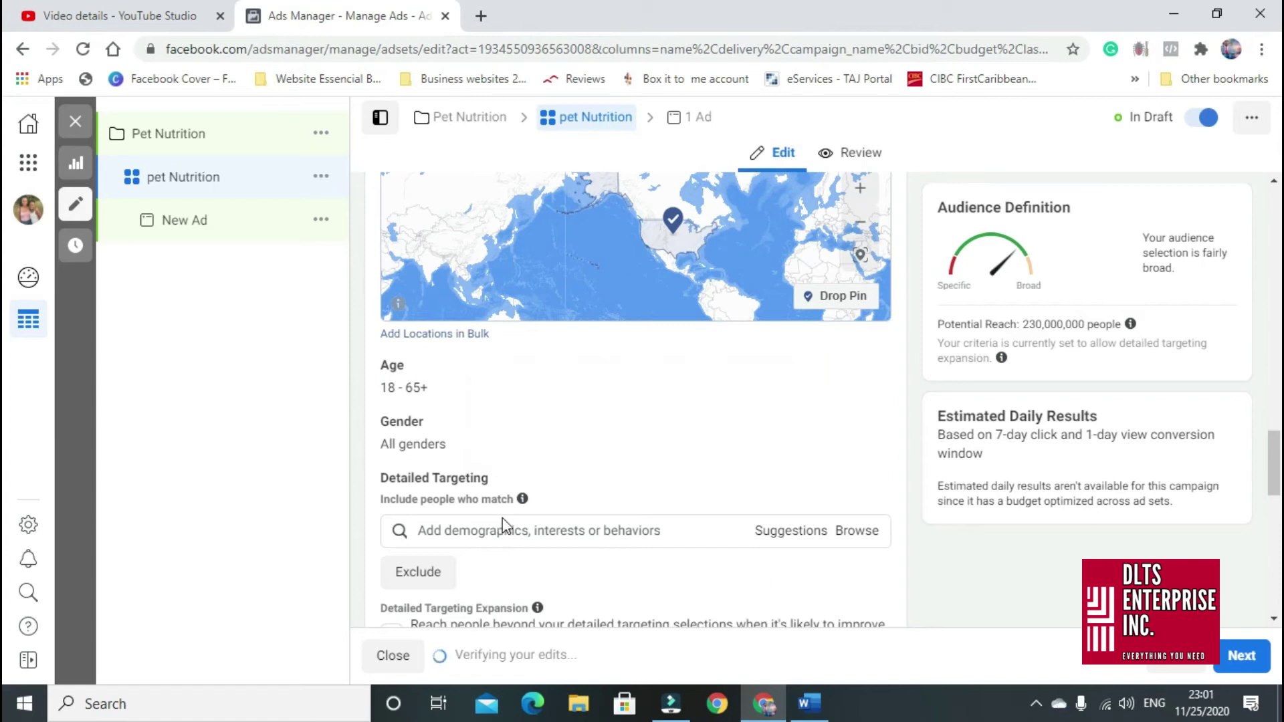
scroll(508, 508, up, 5)
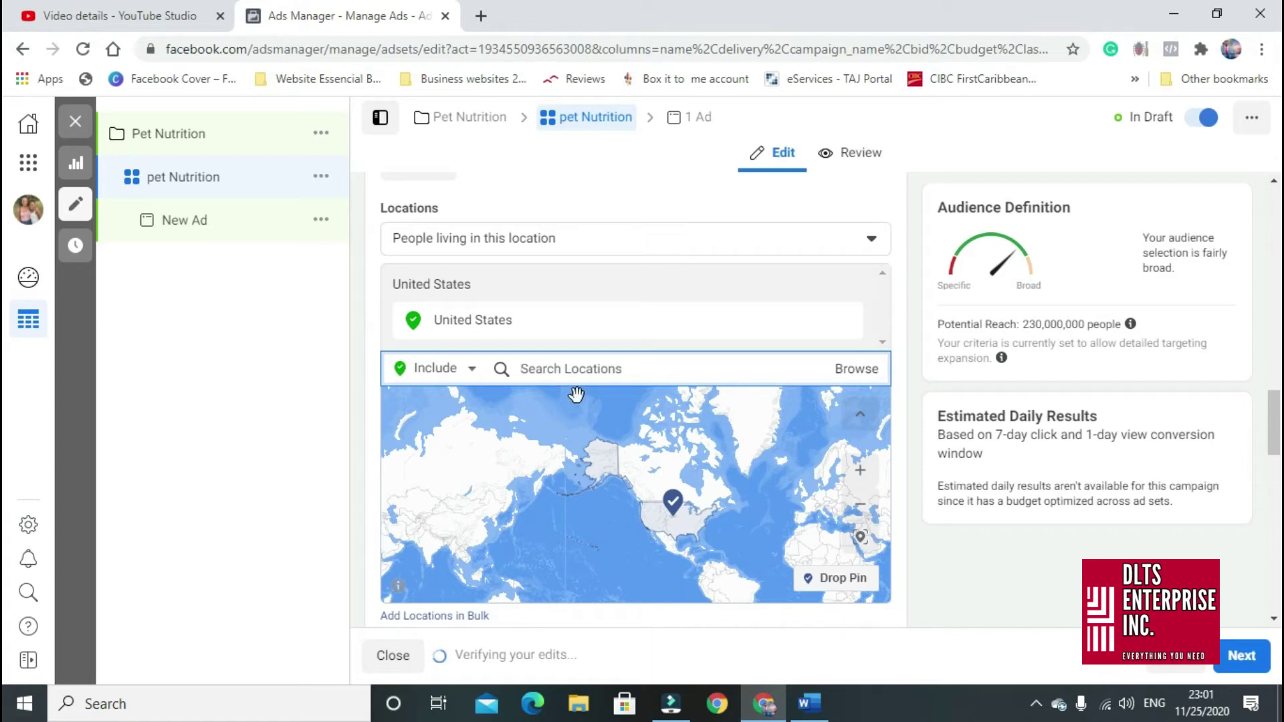
scroll(748, 621, down, 4)
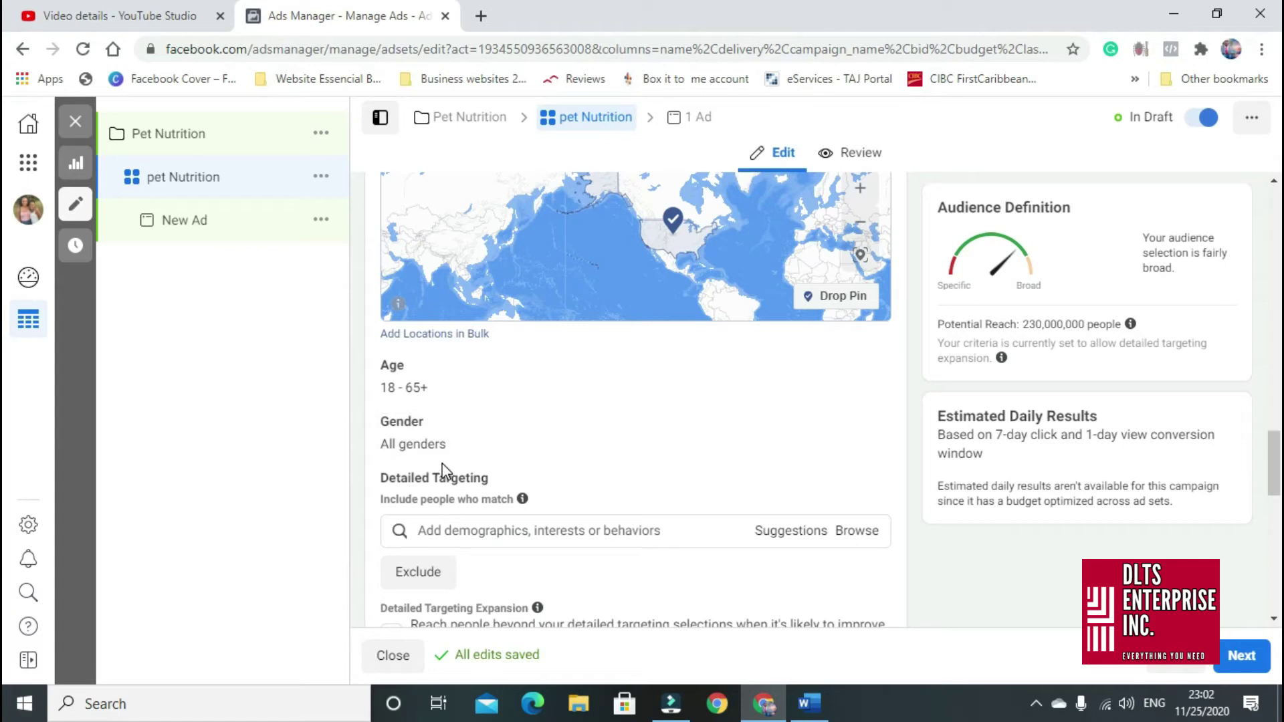
scroll(519, 481, down, 3)
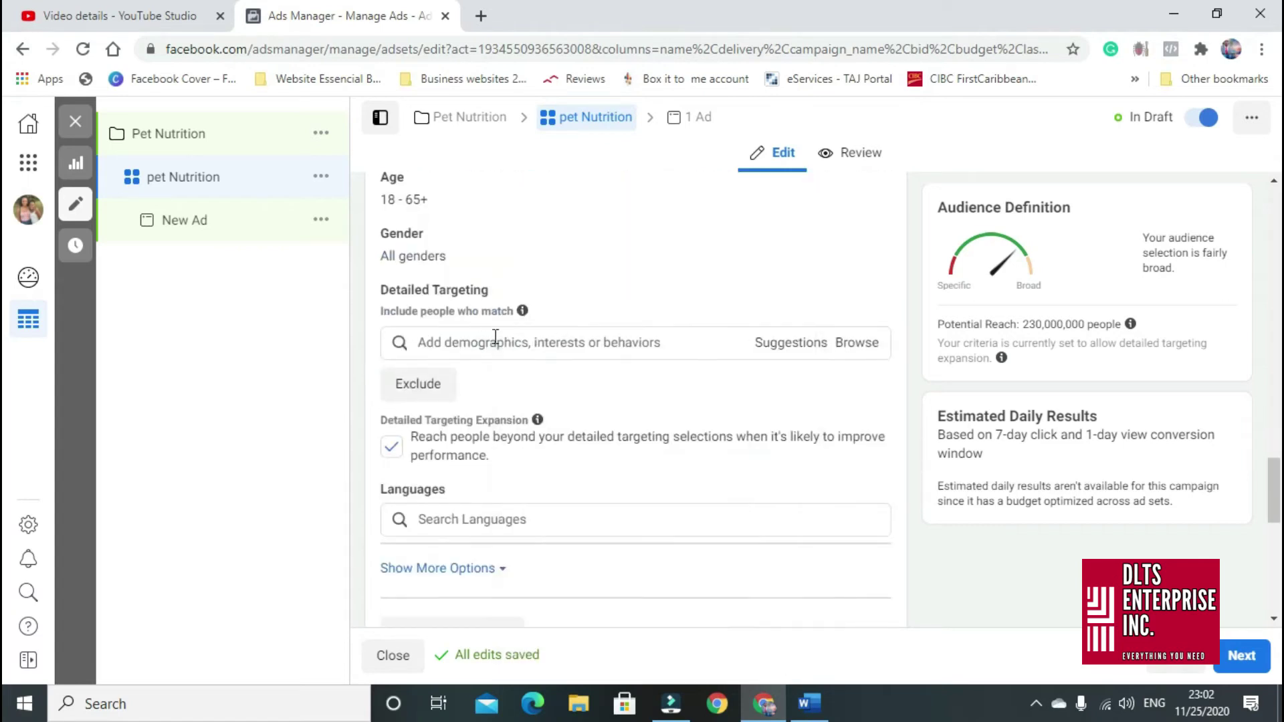
click(553, 341)
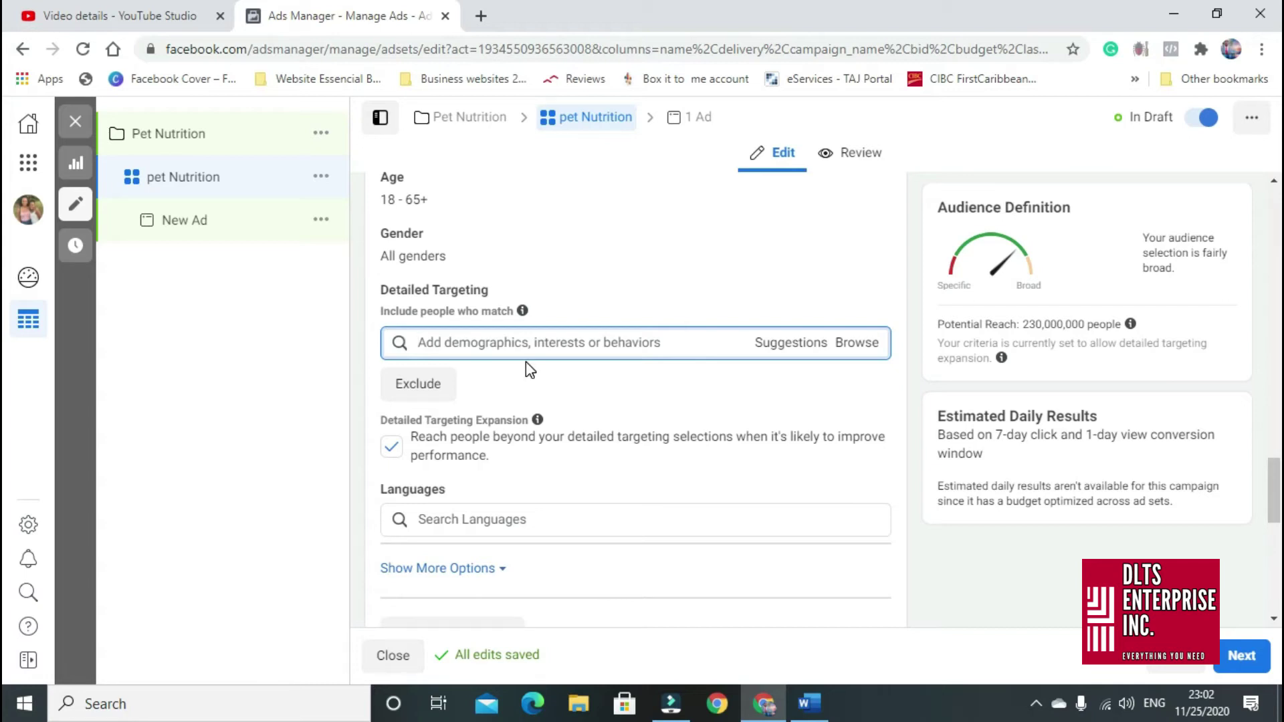
text(iams)
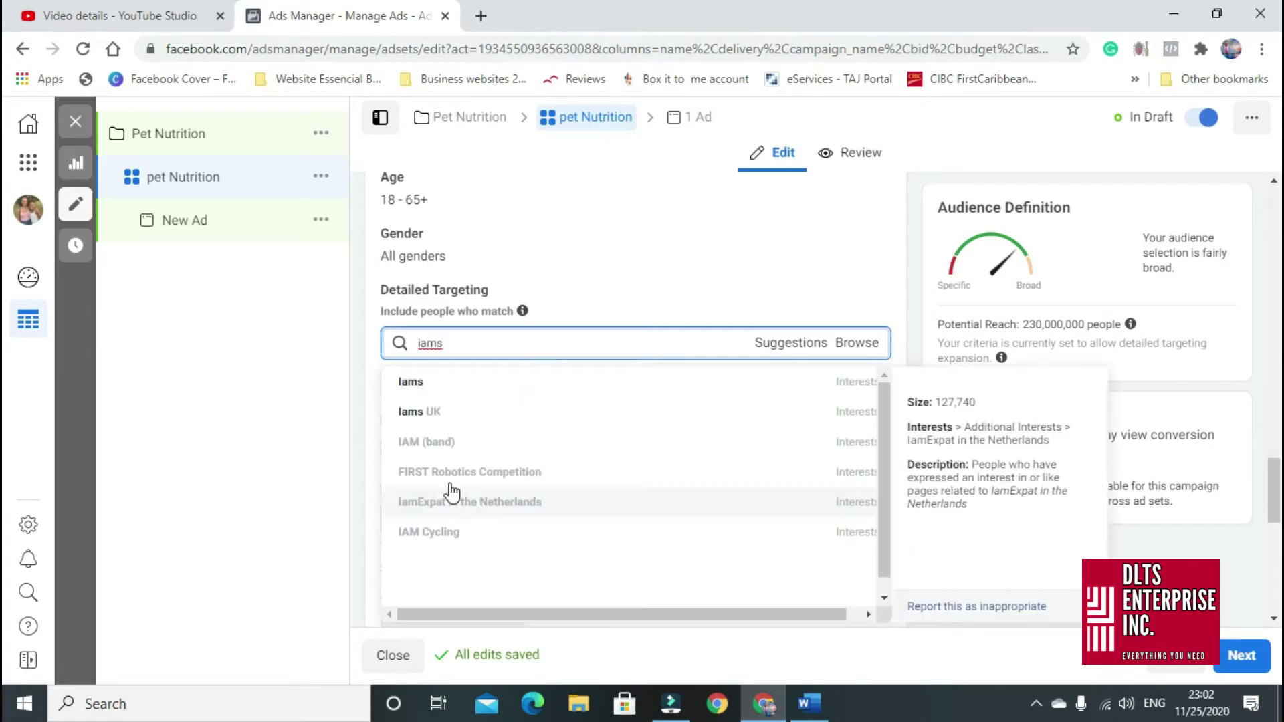
click(429, 441)
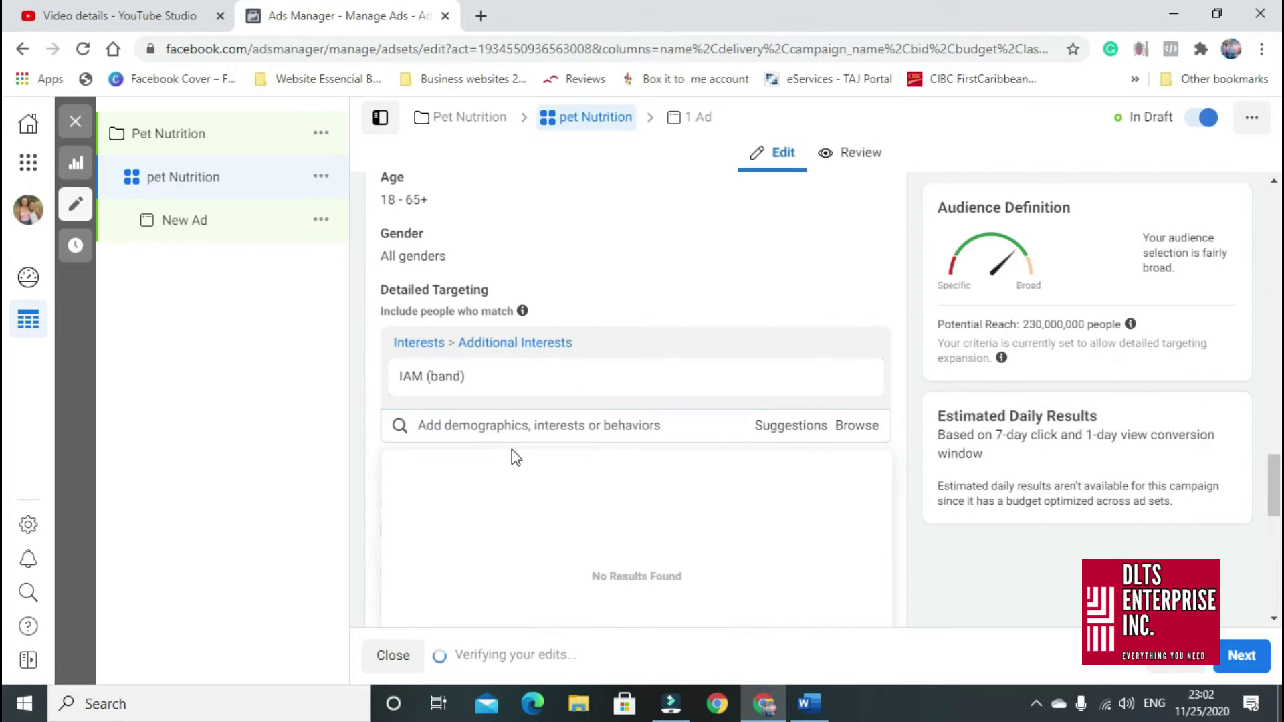
scroll(513, 453, down, 6)
scroll(511, 374, up, 3)
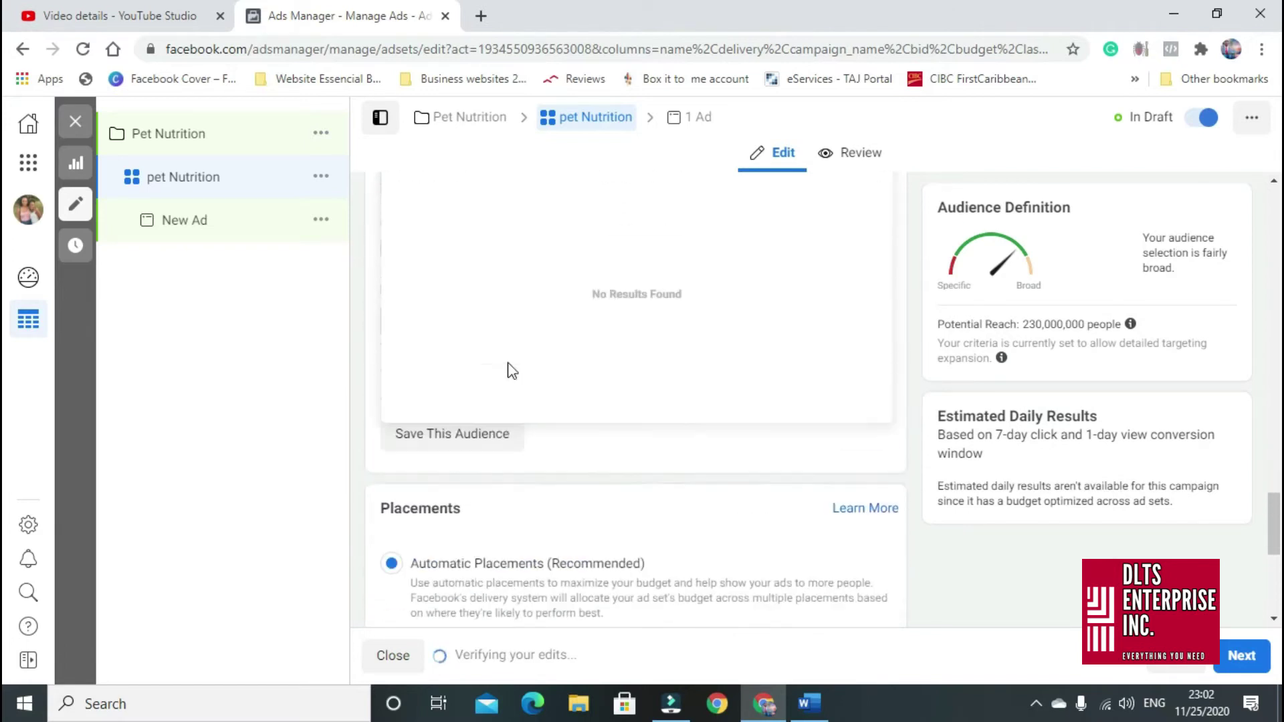
scroll(602, 435, up, 3)
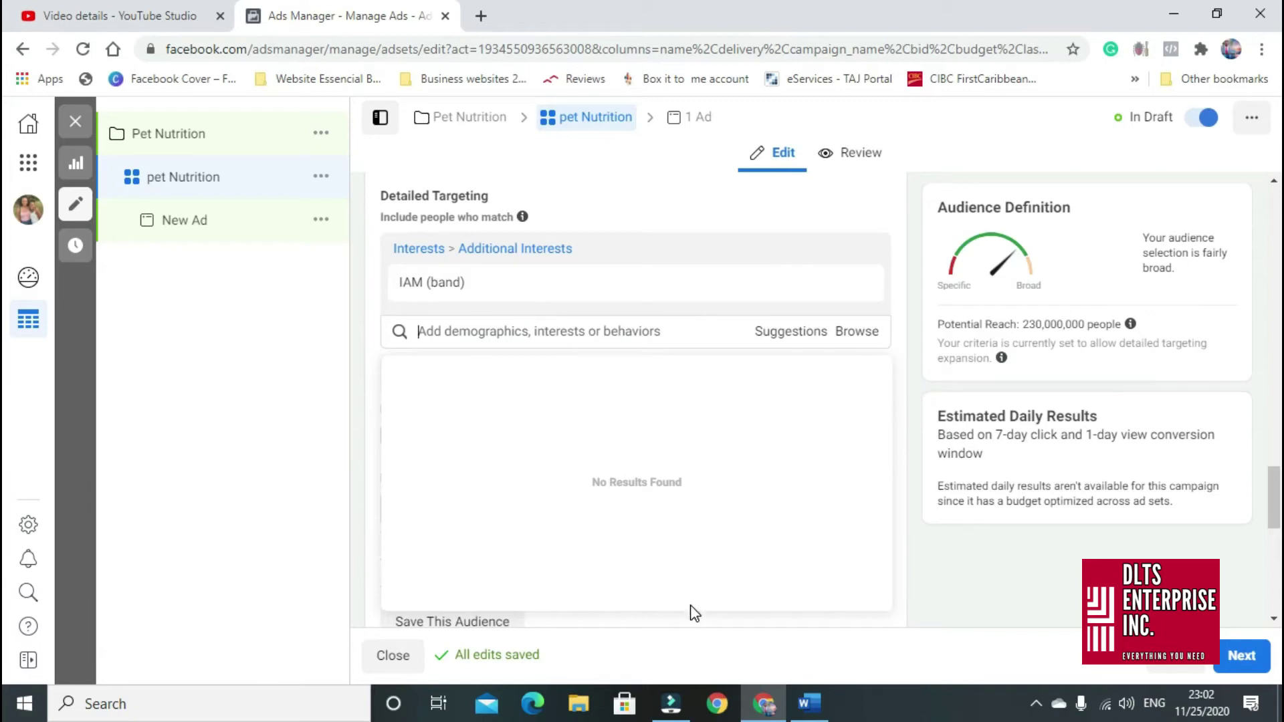
scroll(669, 595, down, 2)
scroll(575, 534, down, 3)
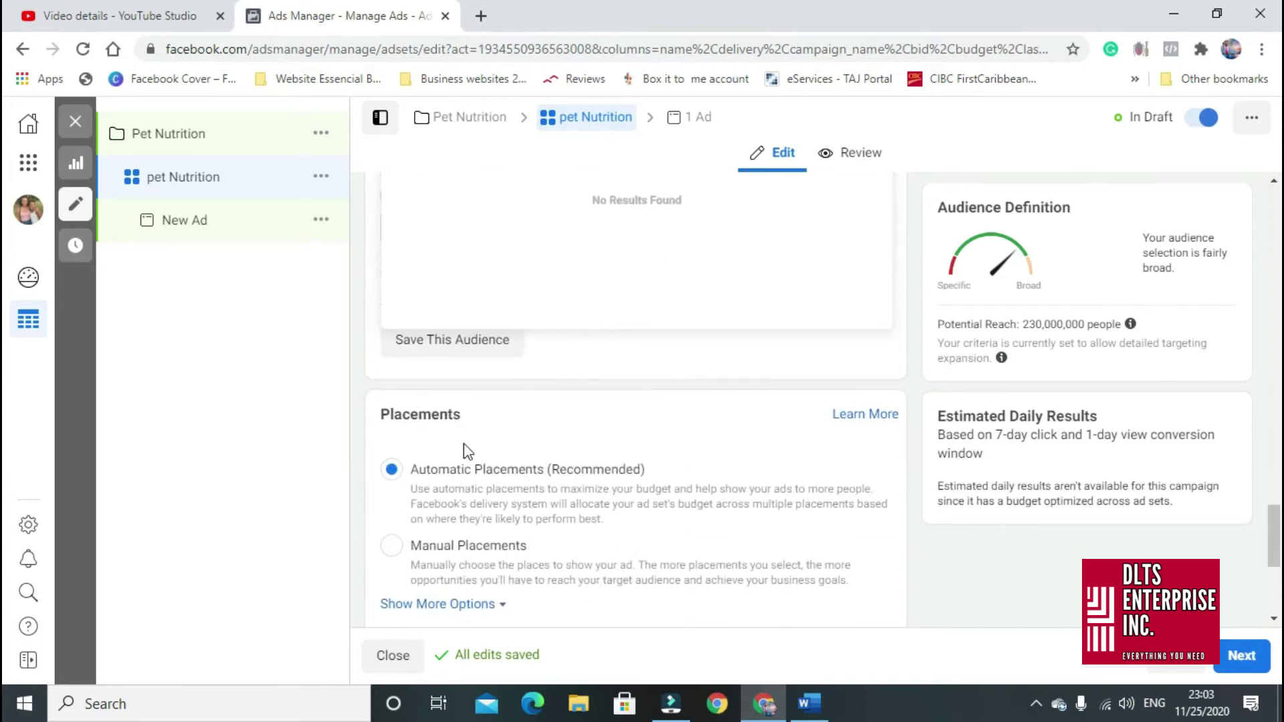
click(586, 352)
- Disable Detailed Targeting Expansion and set the audience's language to English (All)
scroll(542, 346, up, 3)
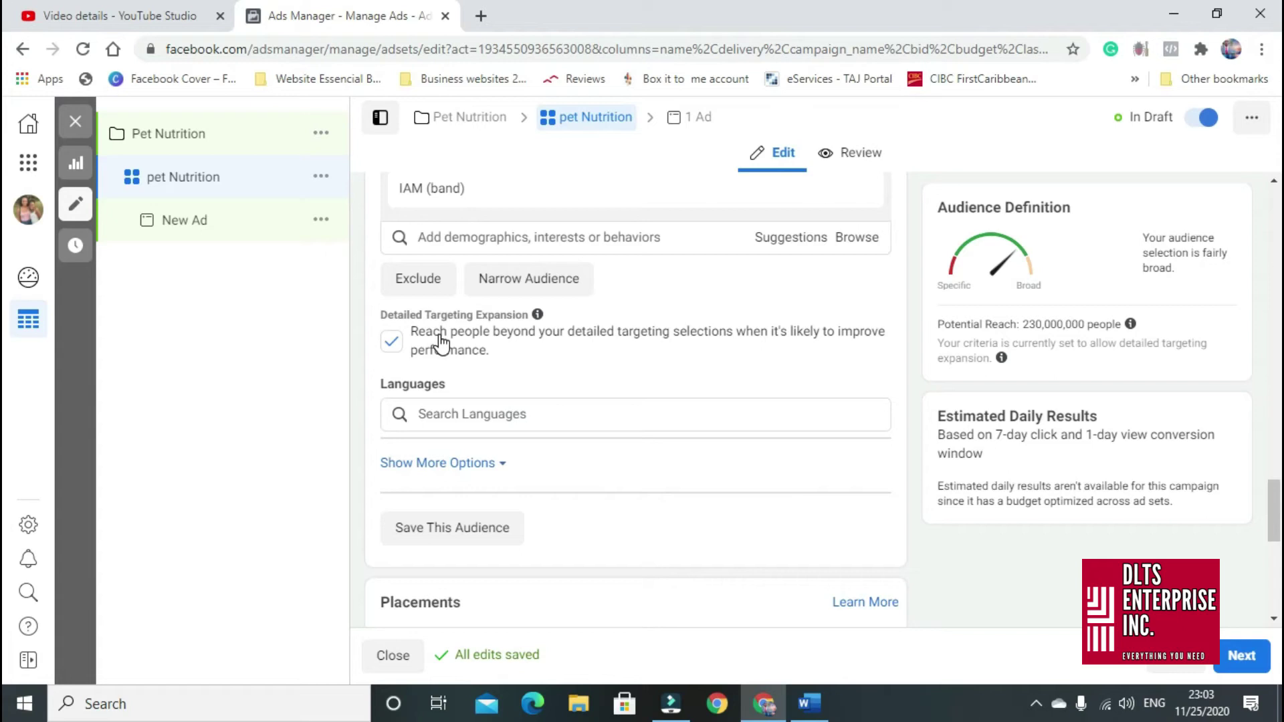
click(392, 343)
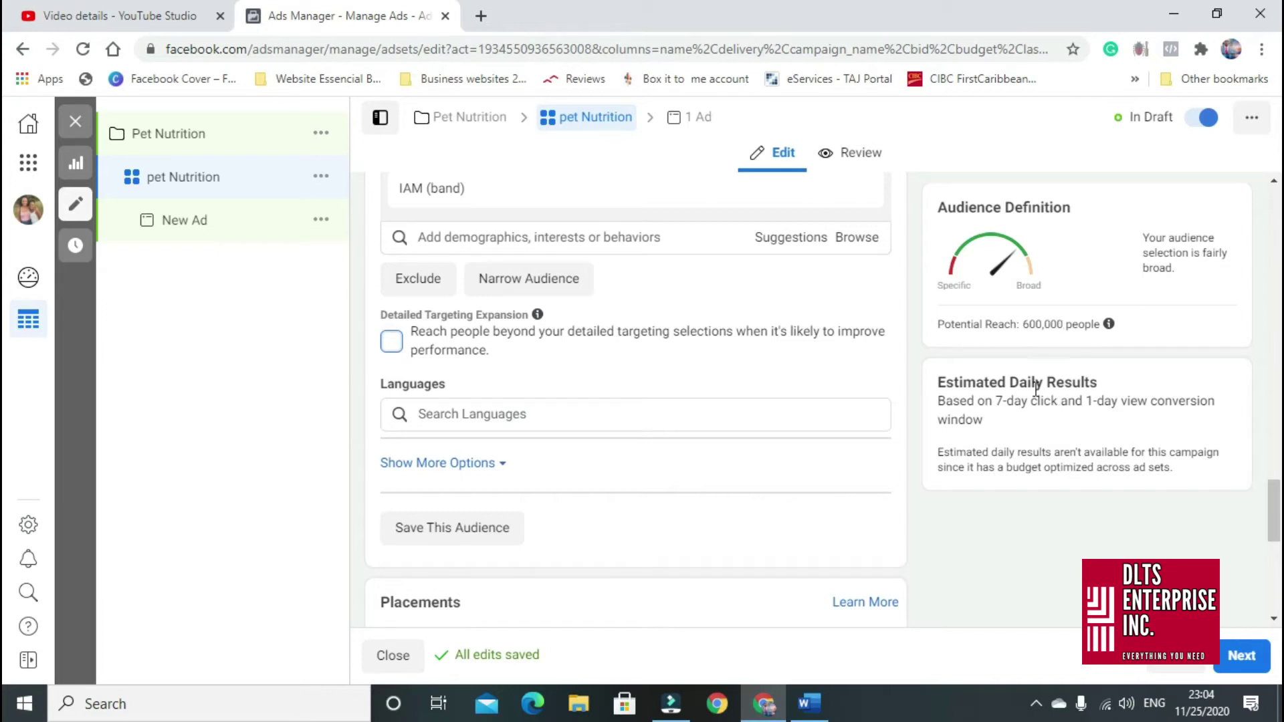
click(658, 416)
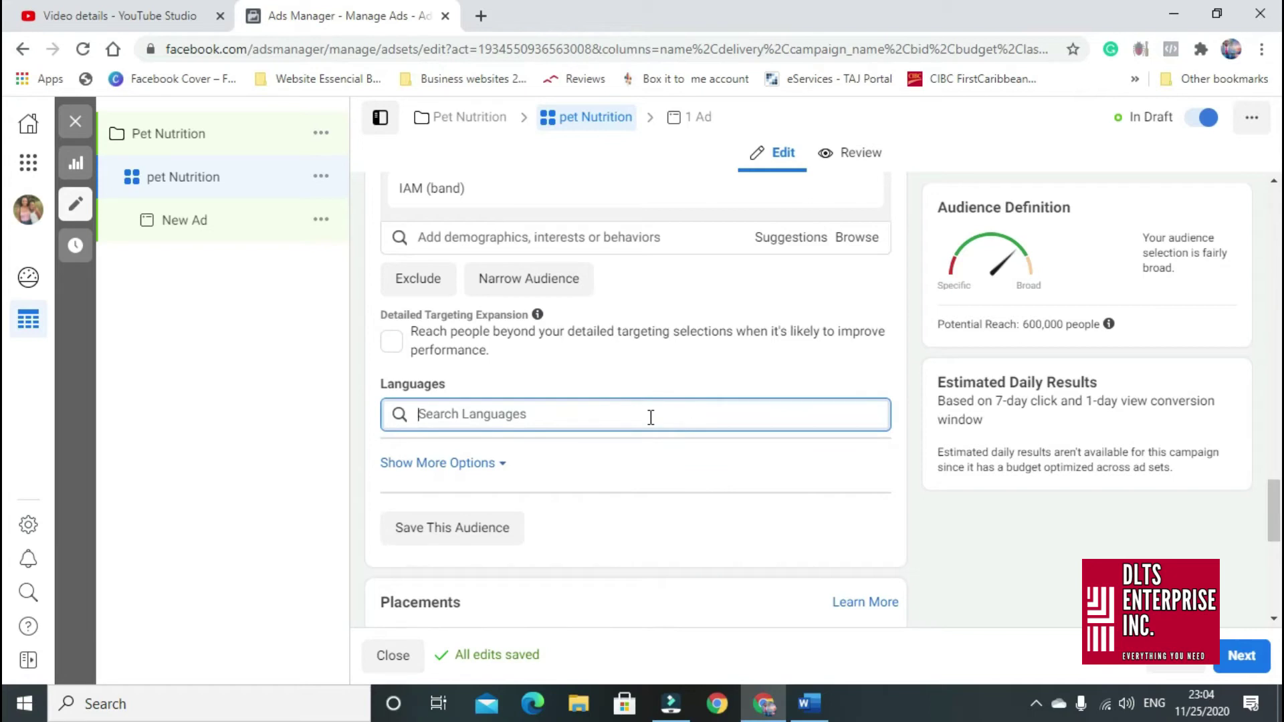
text(all)
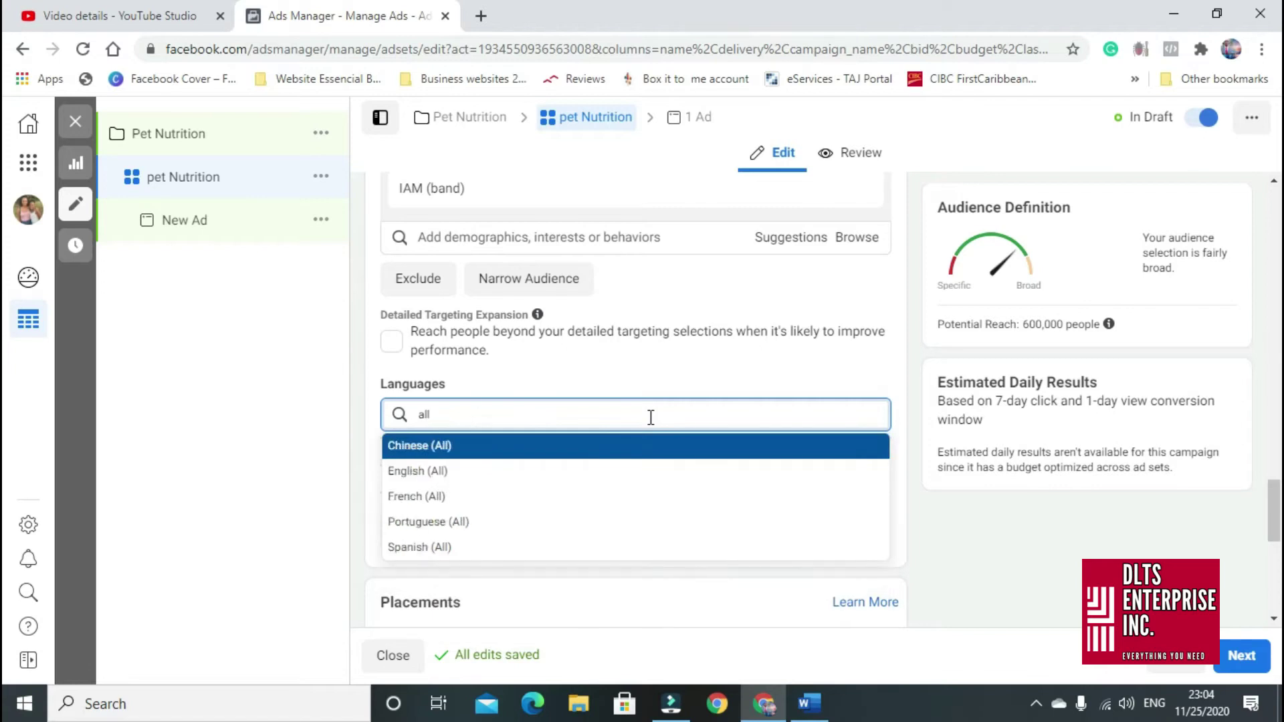
click(459, 472)
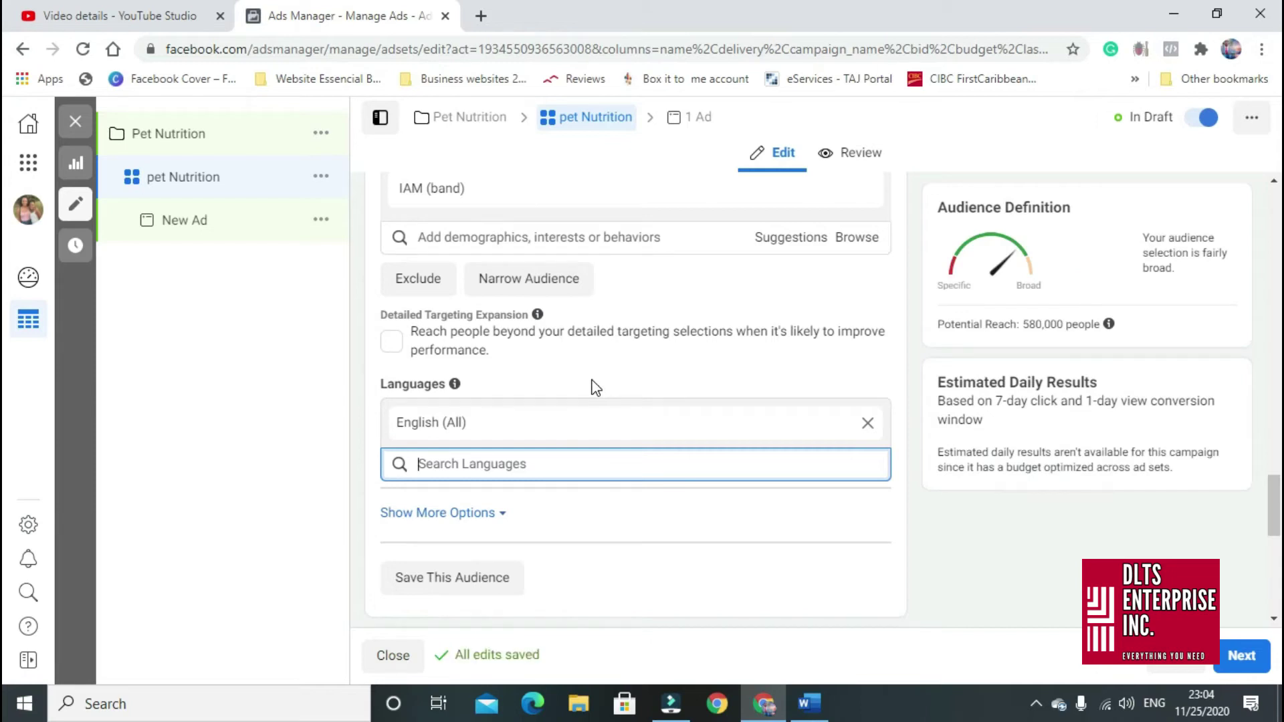
- Review the ad set's placements, the additional optimization and delivery options, and the audience settings
scroll(536, 405, down, 4)
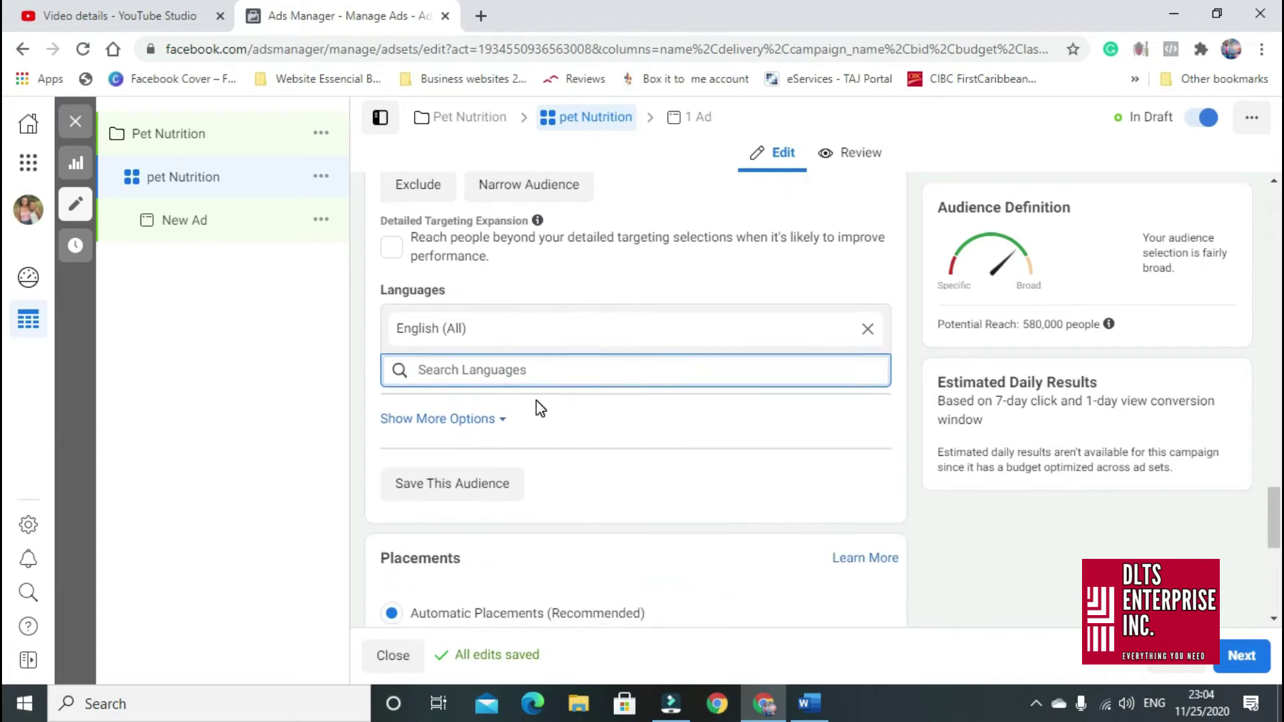
scroll(555, 394, up, 1)
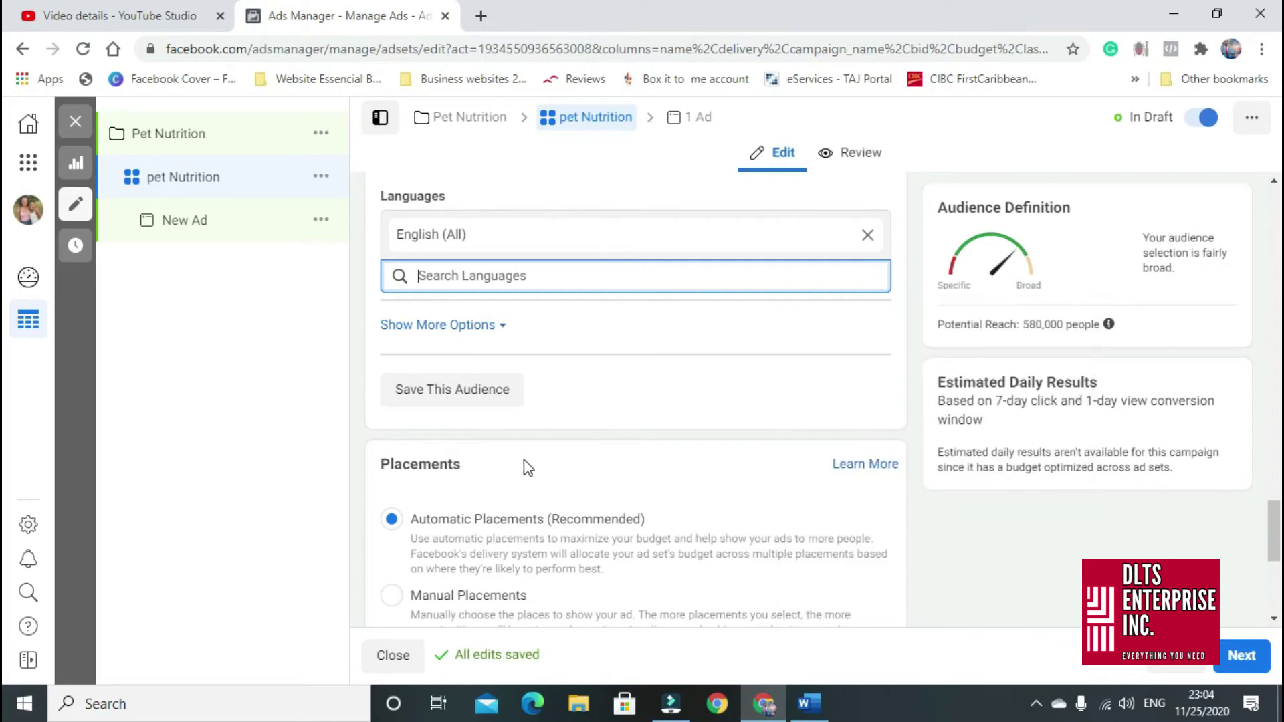
scroll(529, 455, down, 3)
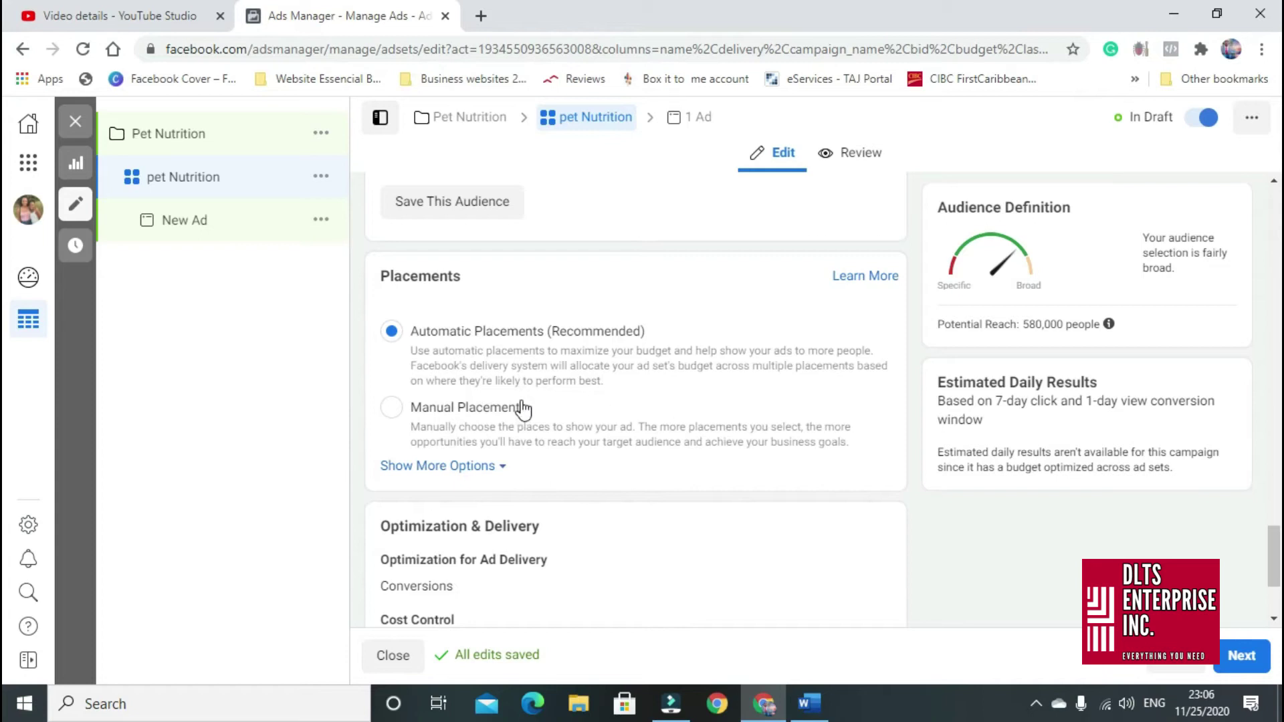
scroll(520, 388, down, 3)
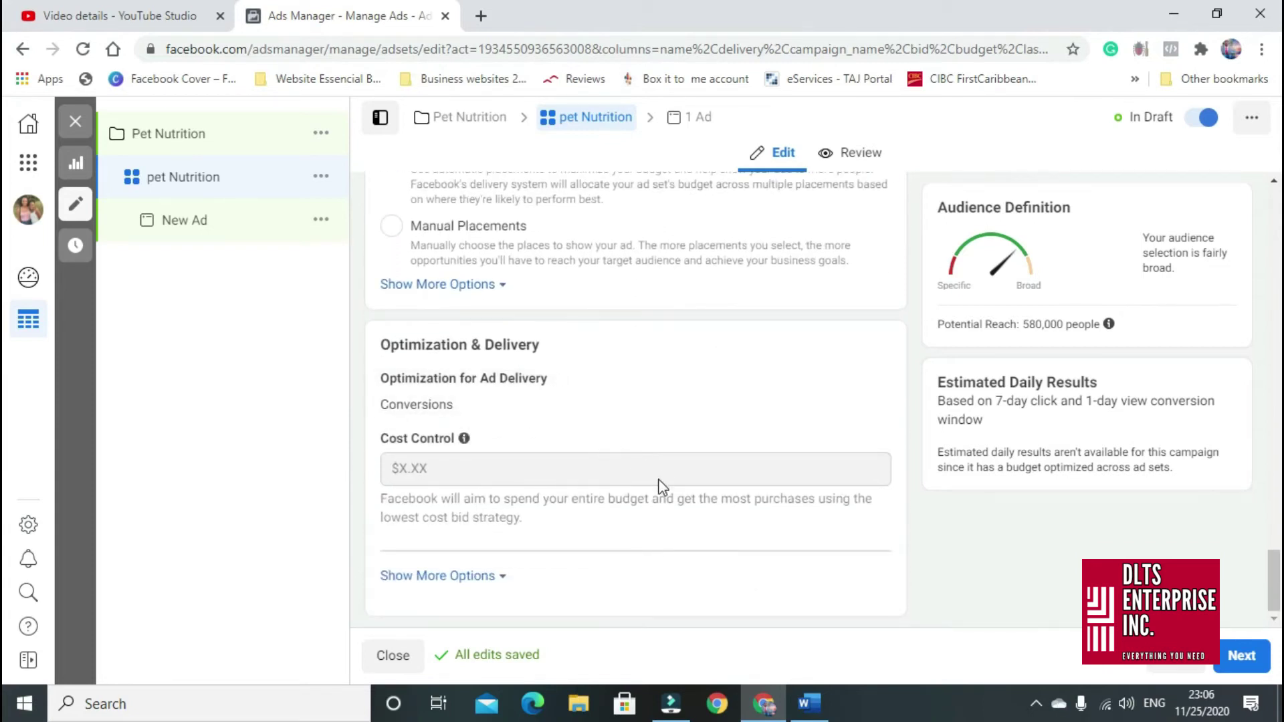
click(505, 581)
scroll(553, 579, down, 2)
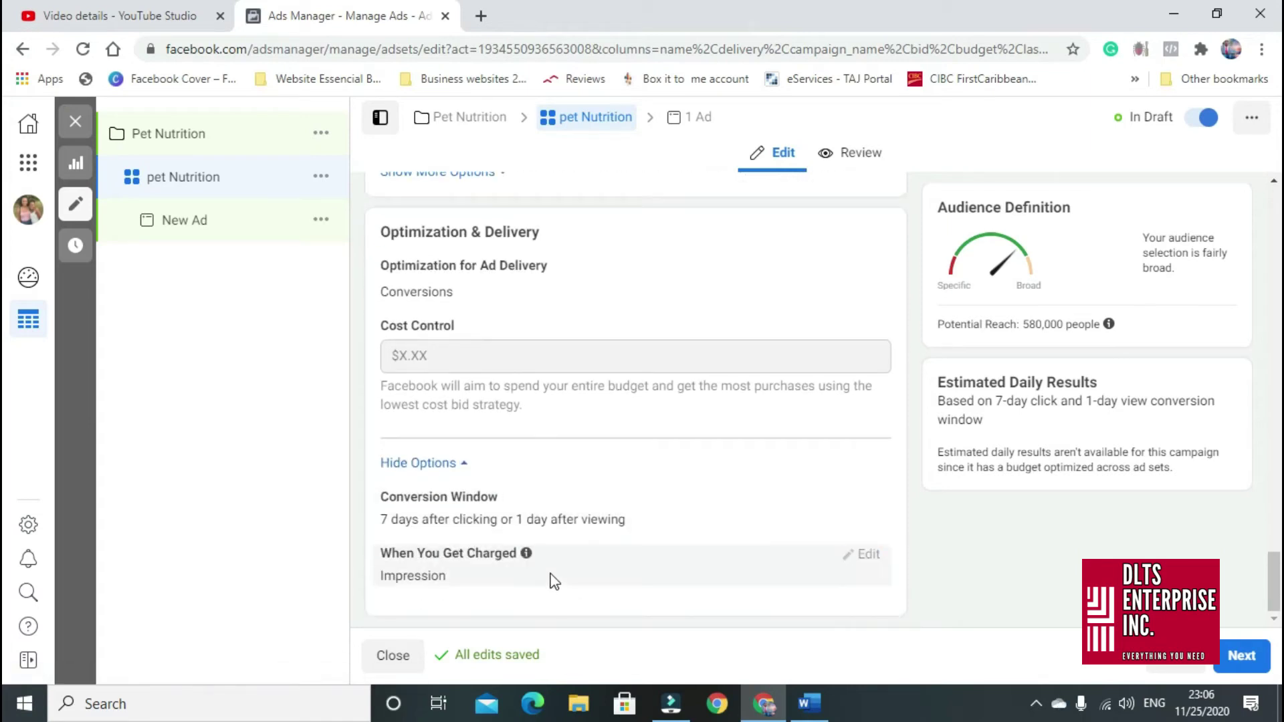
click(462, 470)
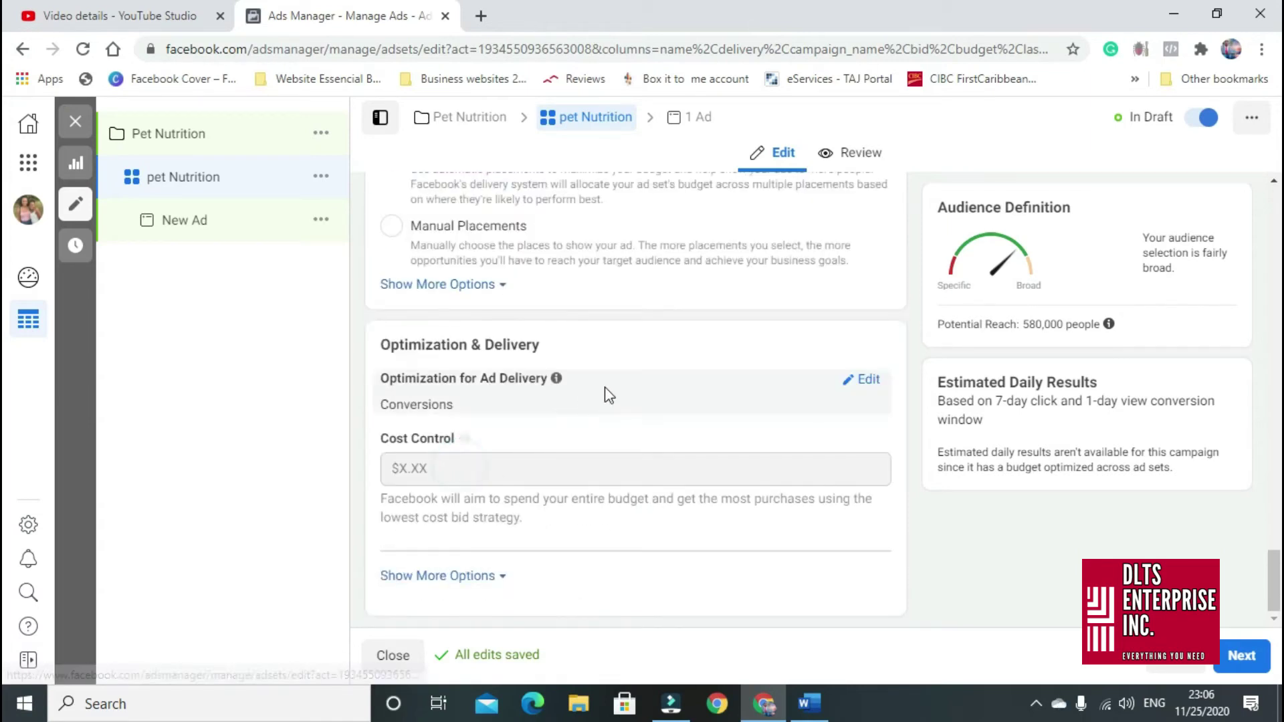
scroll(708, 401, up, 10)
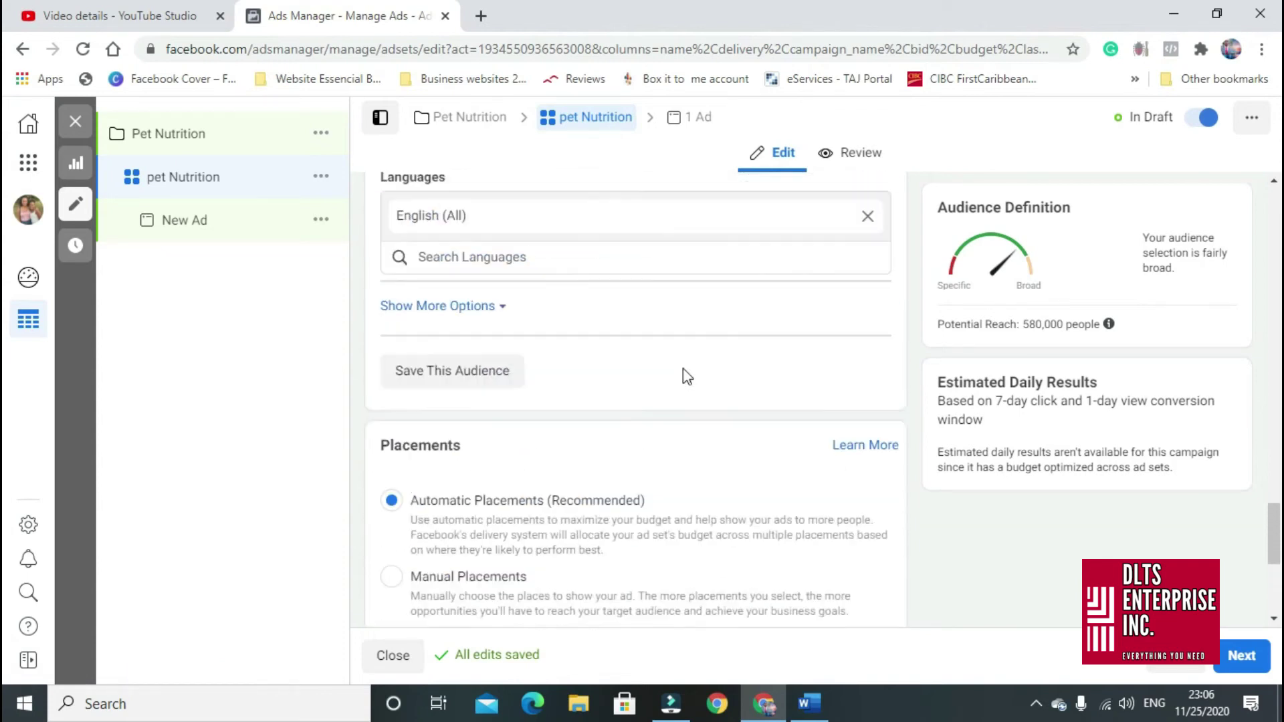
scroll(691, 393, up, 7)
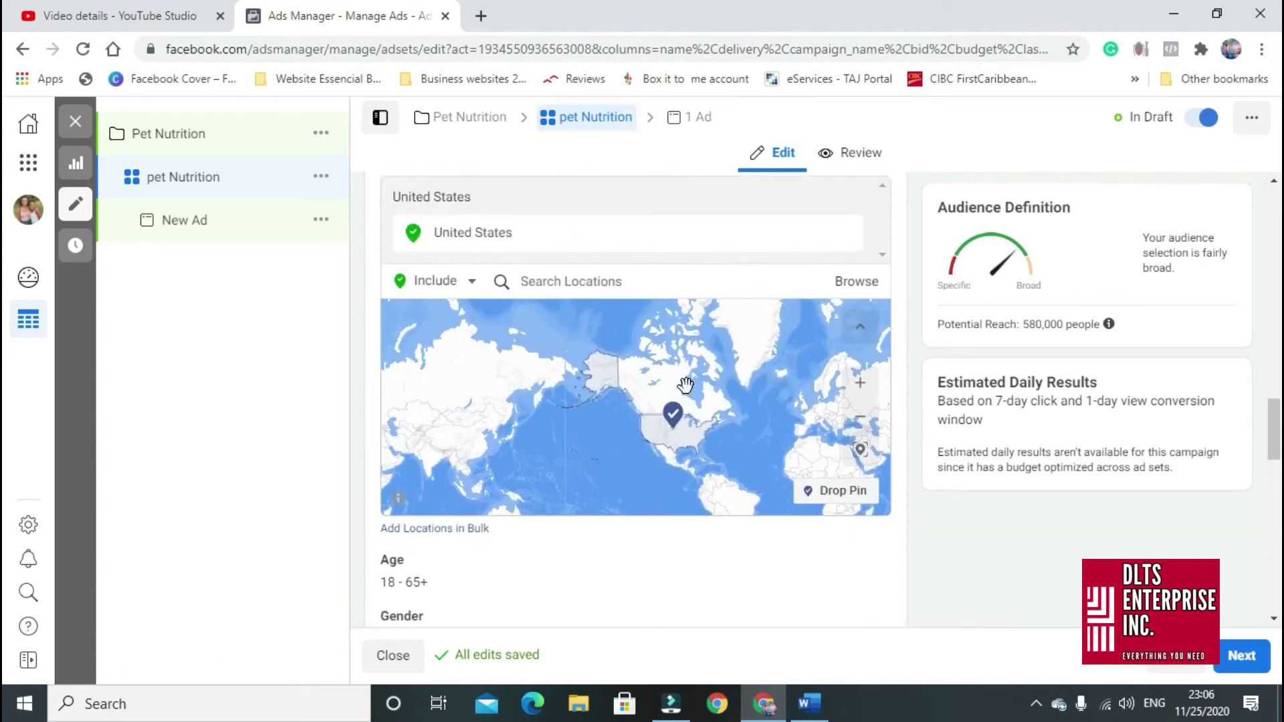
scroll(690, 395, up, 3)
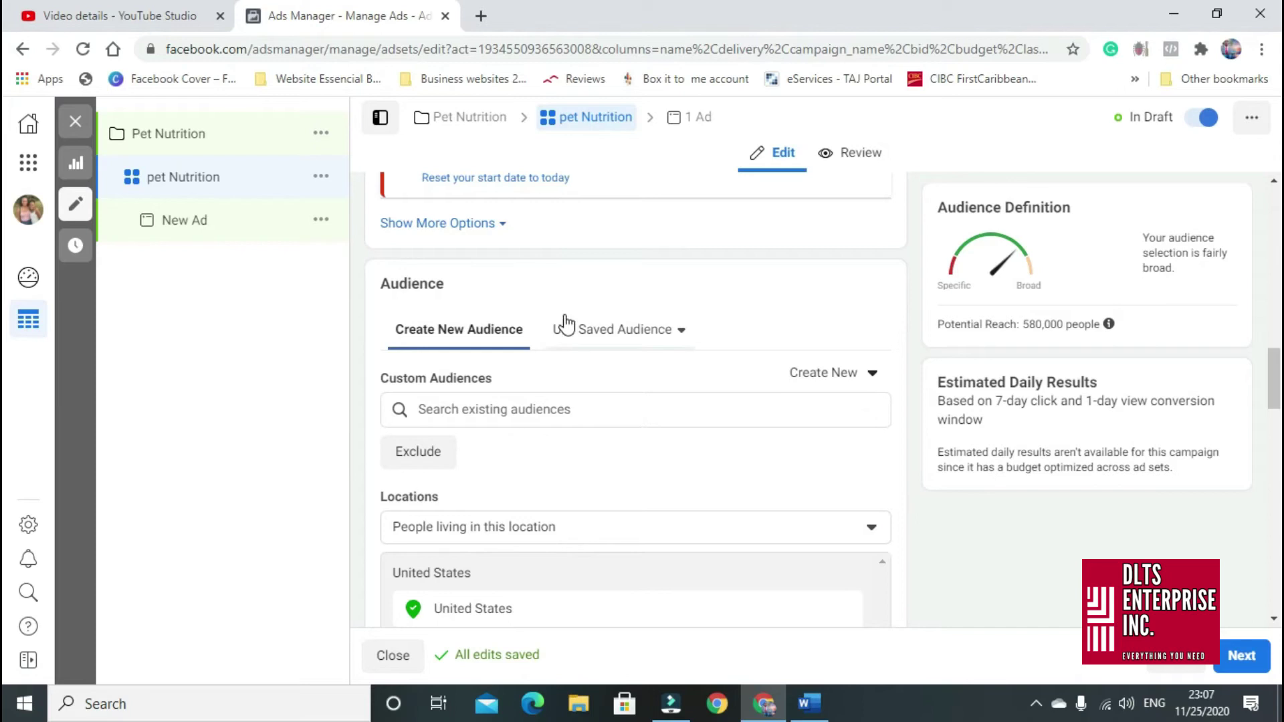
scroll(568, 334, down, 3)
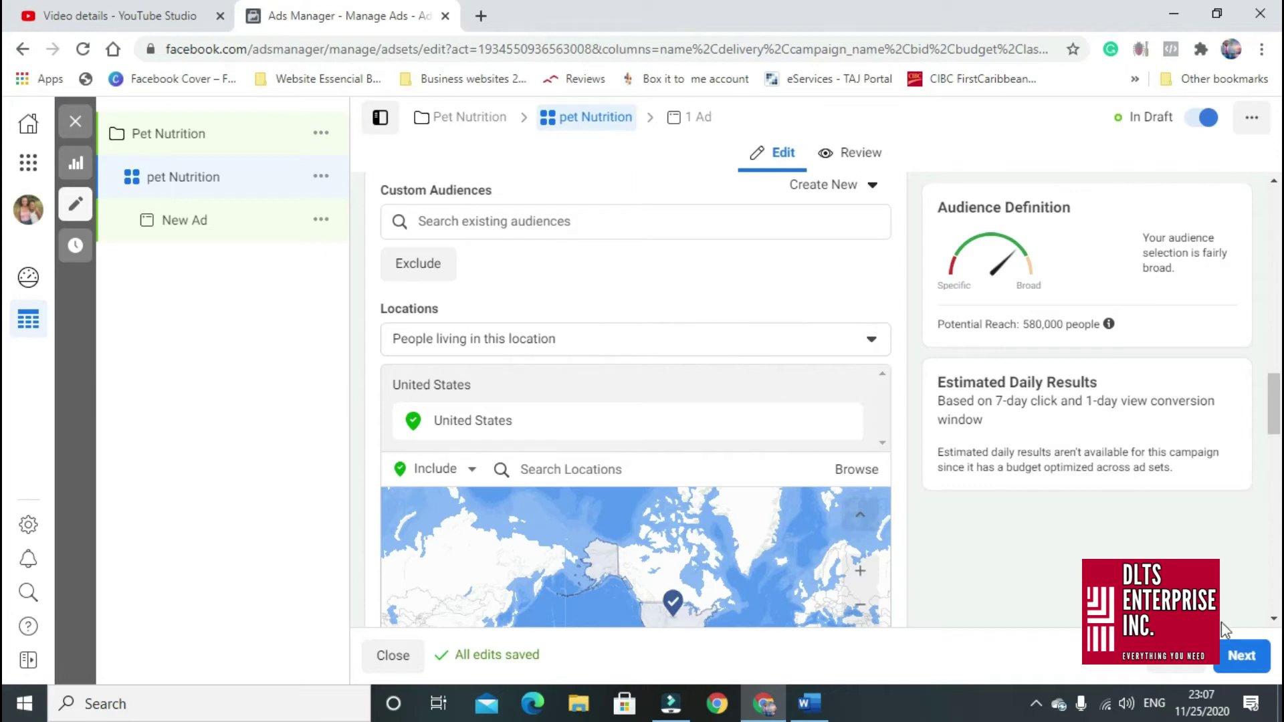
- Continue to the ad level and look over the new ad's identity and ad setup sections
click(1242, 657)
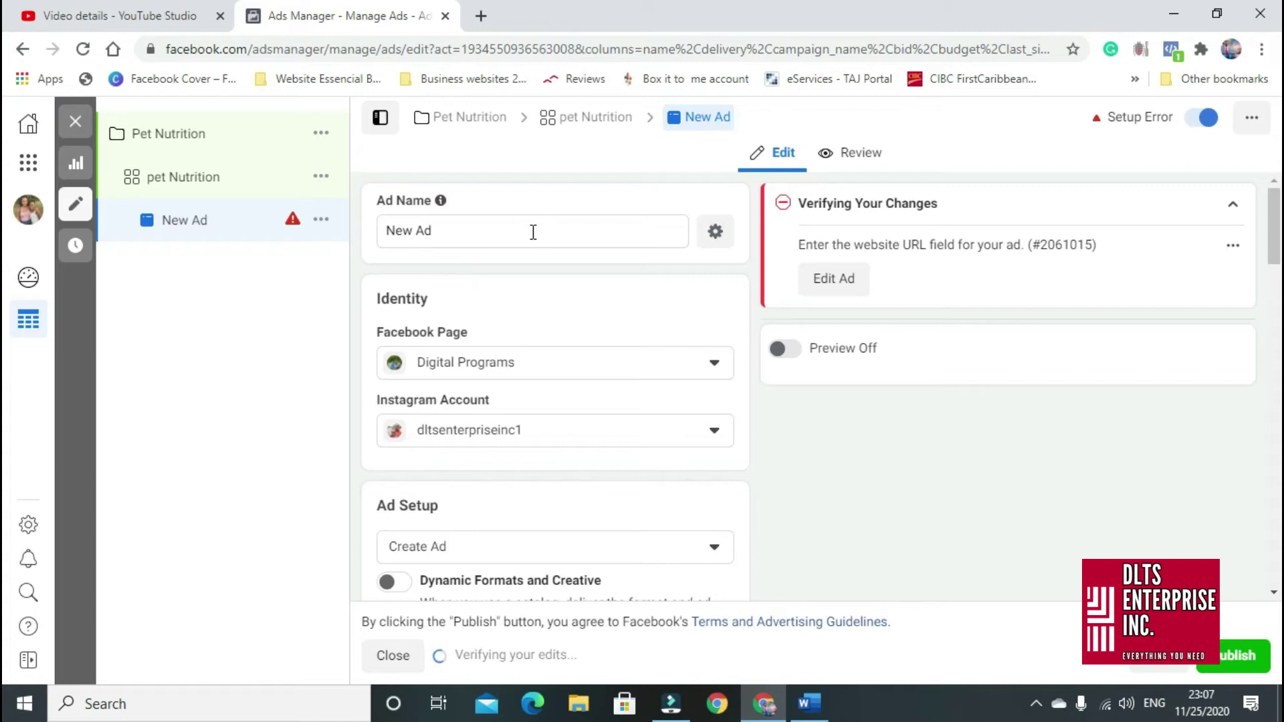
scroll(501, 372, down, 3)
scroll(539, 247, up, 1)
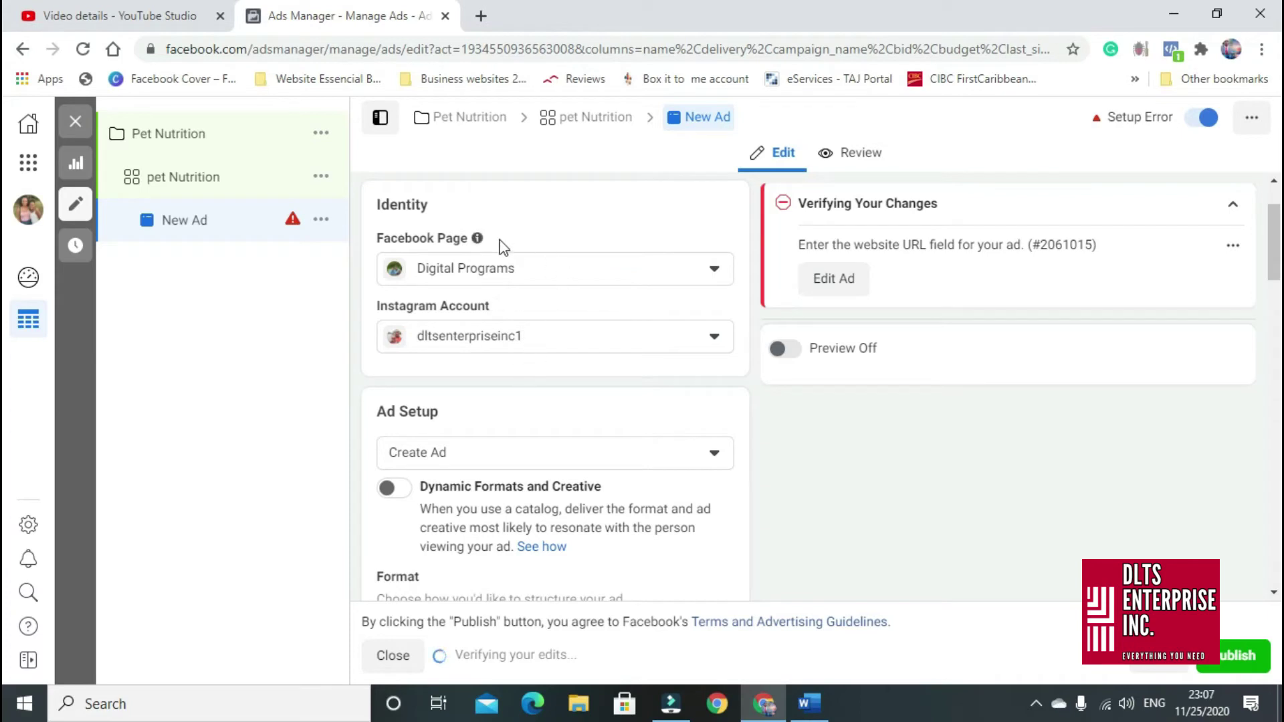
scroll(528, 364, down, 1)
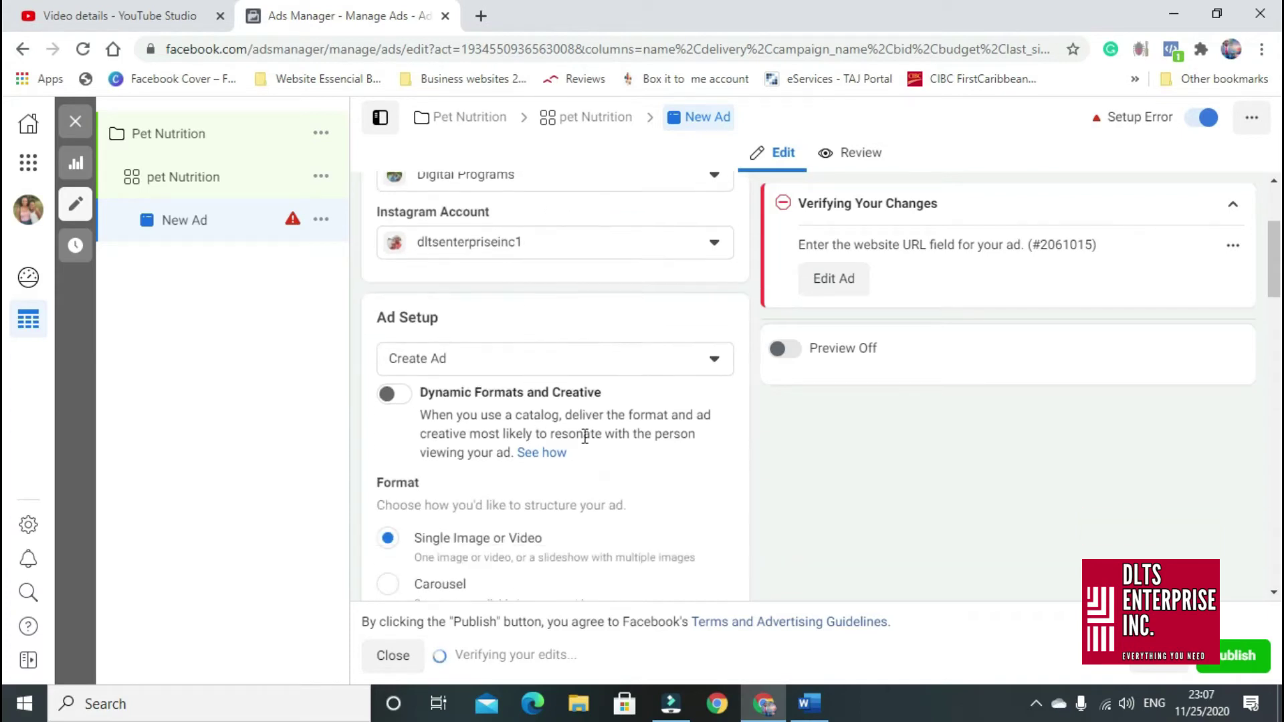
- Look over the ad's format choices, fullscreen mobile experience options, creative text fields and website destination settings
scroll(553, 469, down, 2)
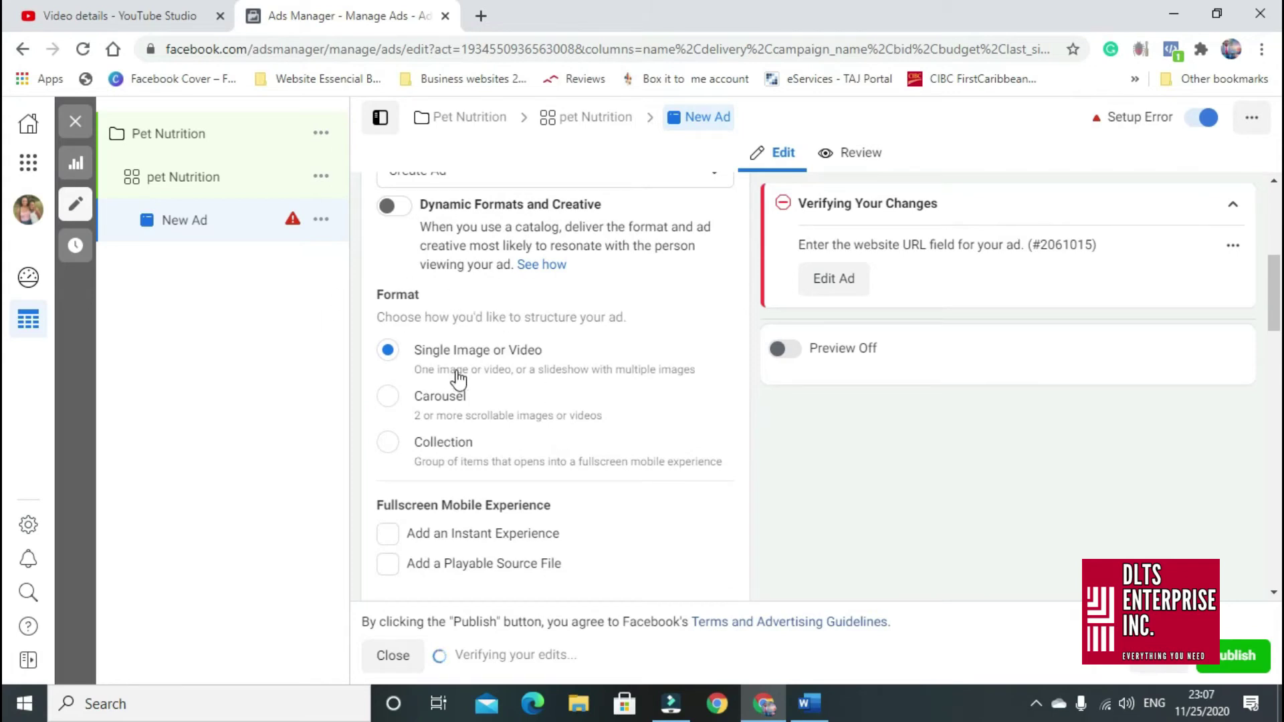
scroll(455, 377, down, 1)
scroll(503, 351, down, 3)
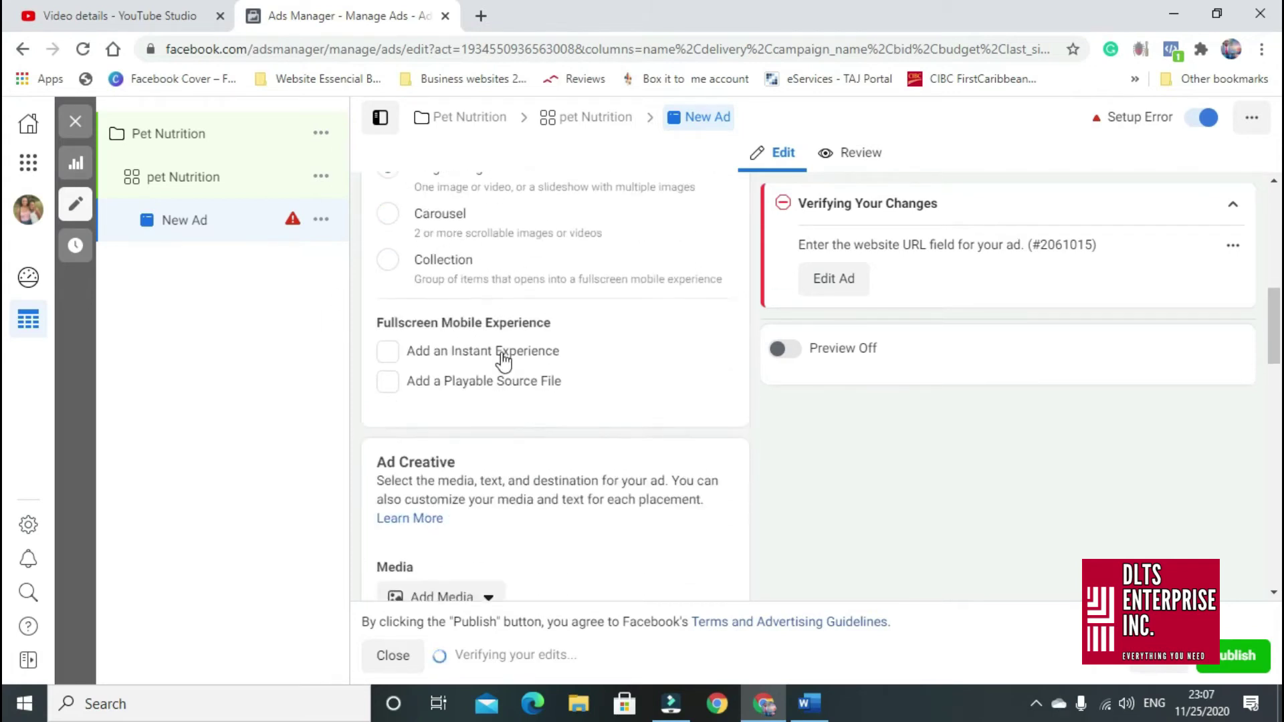
scroll(509, 396, down, 3)
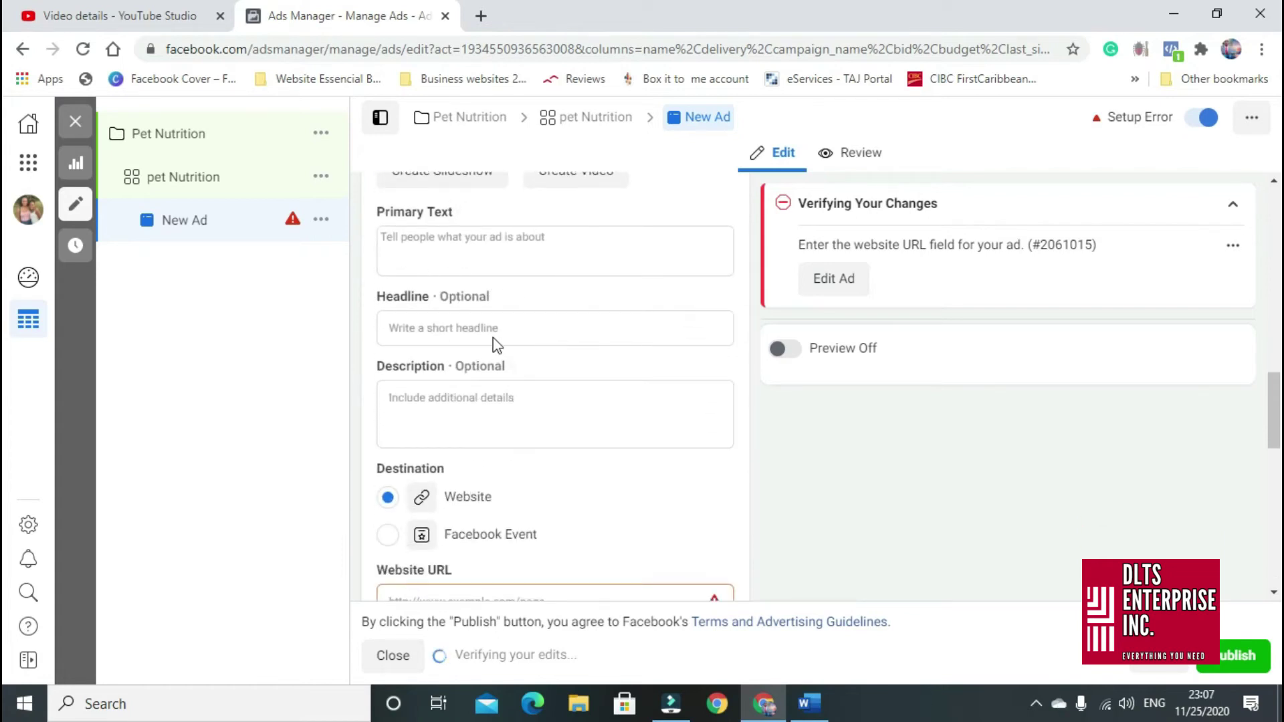
scroll(462, 377, down, 3)
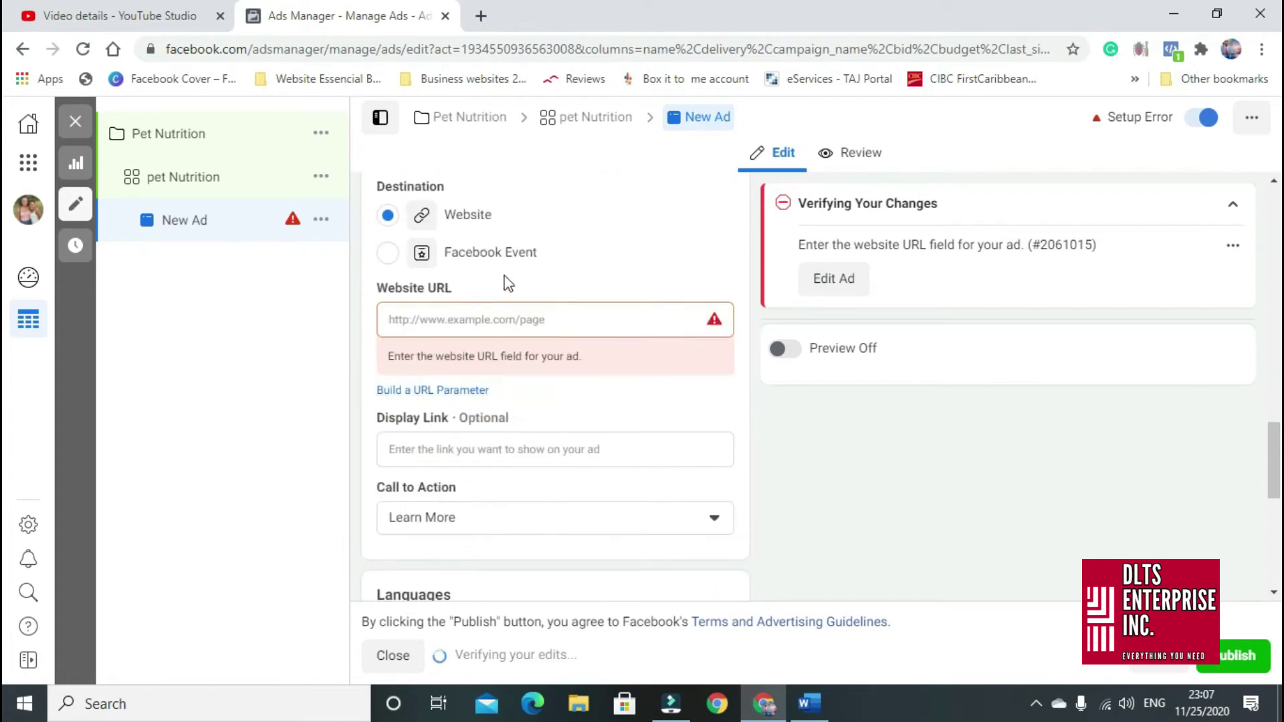
- Examine the call-to-action choices available for the ad, then return to its identity and ad setup sections
click(526, 520)
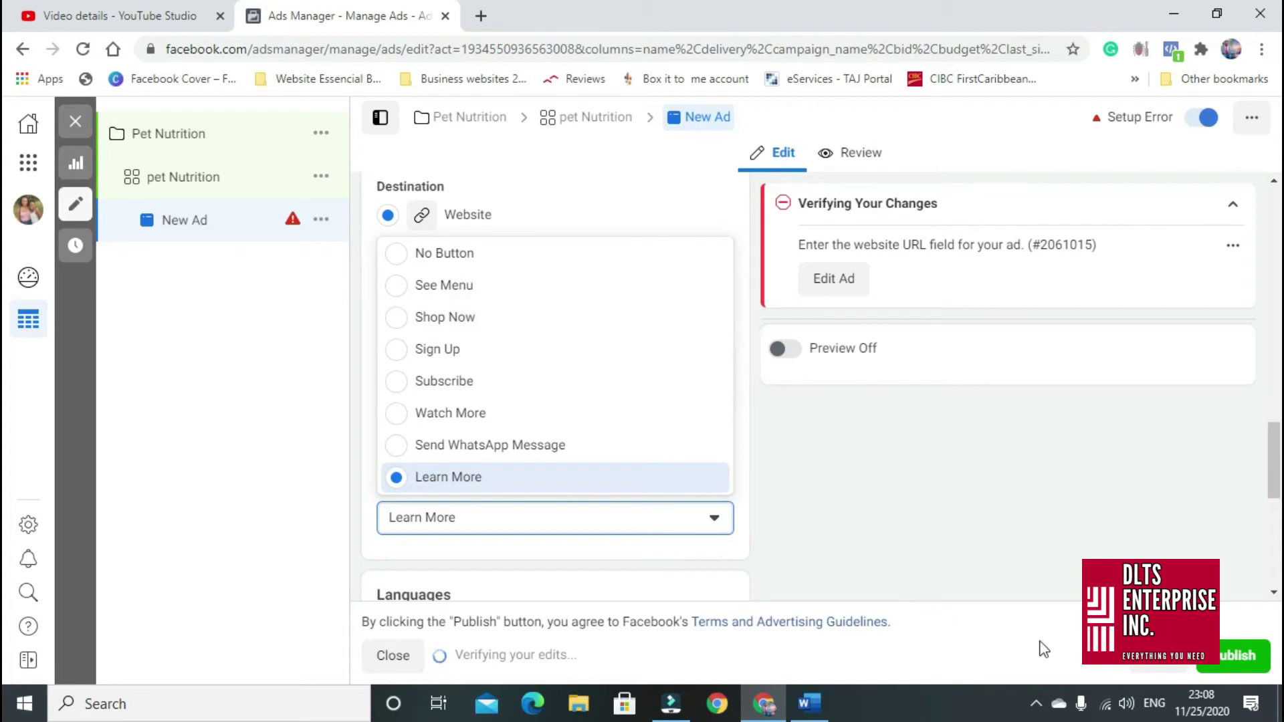
scroll(495, 471, down, 5)
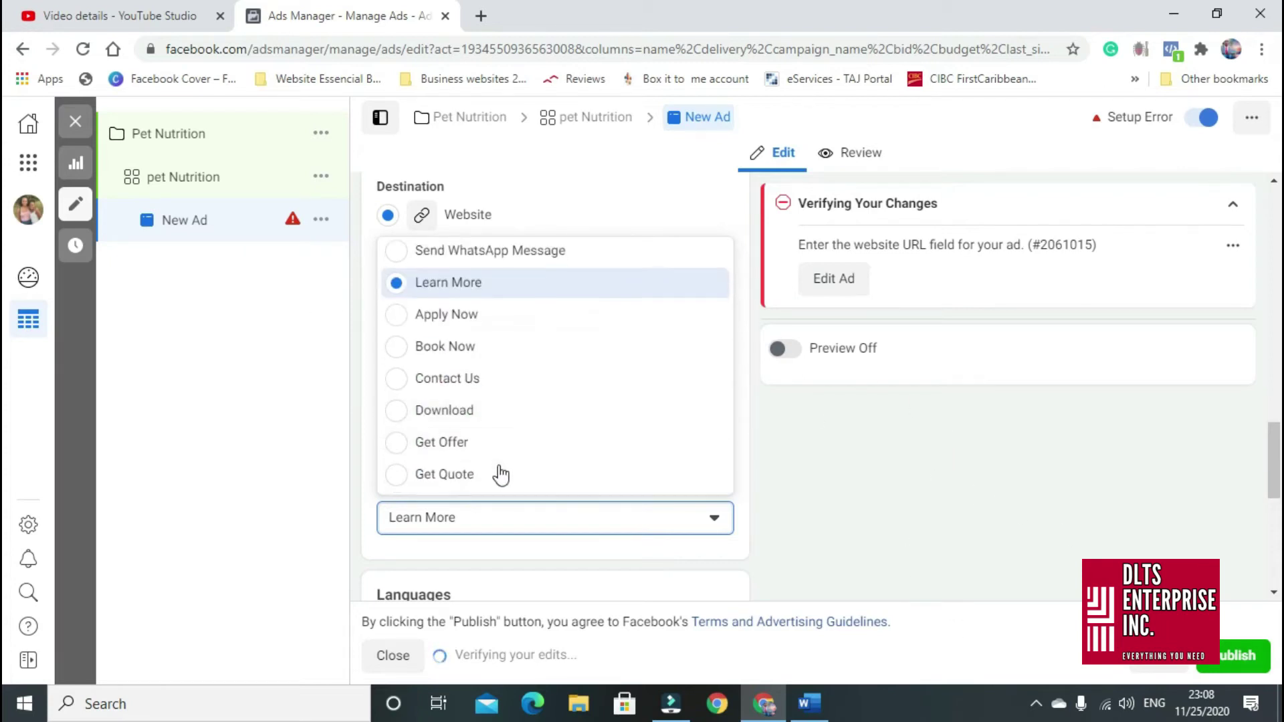
scroll(527, 588, down, 2)
scroll(683, 501, up, 4)
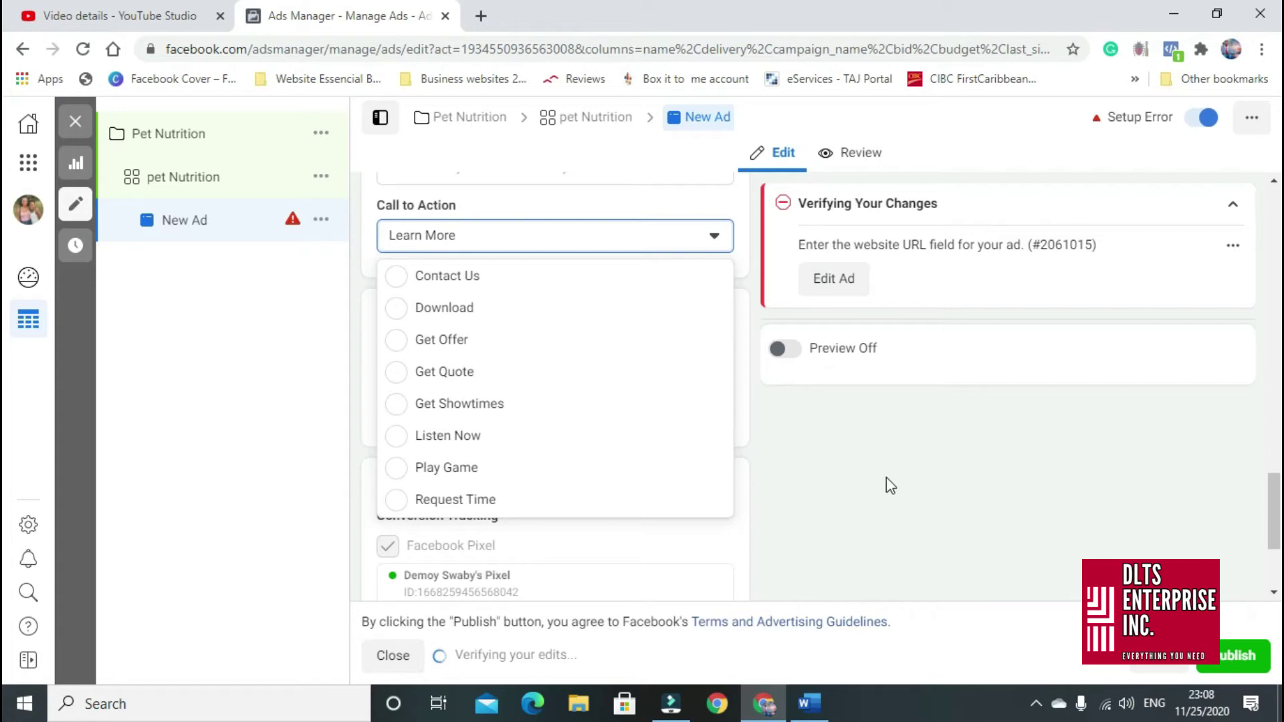
scroll(885, 477, up, 3)
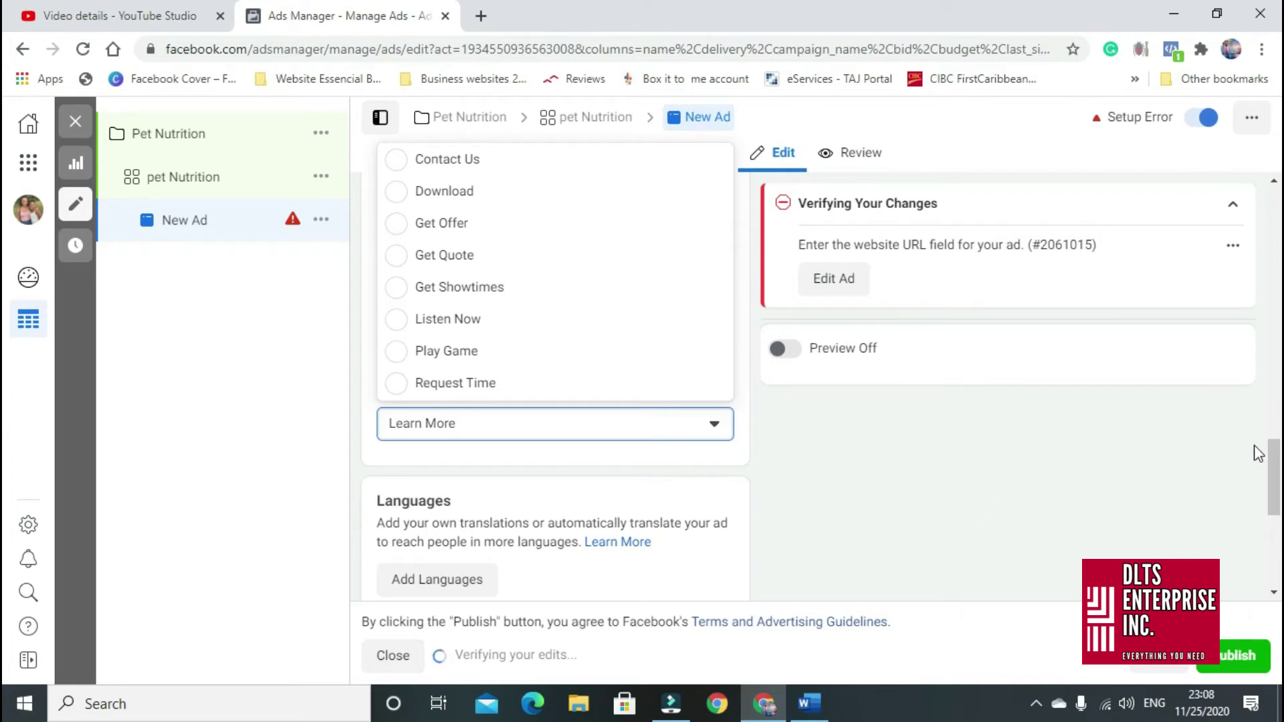
drag(1274, 470, 1255, 209)
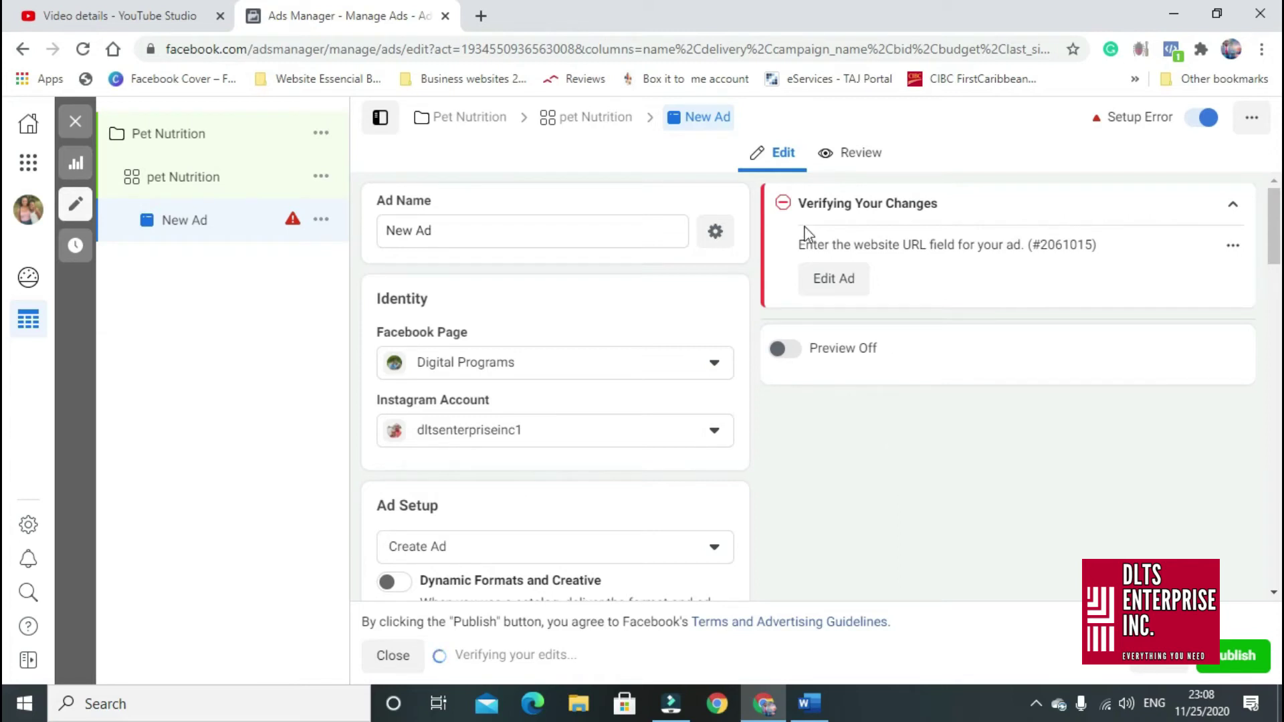
scroll(936, 476, down, 3)
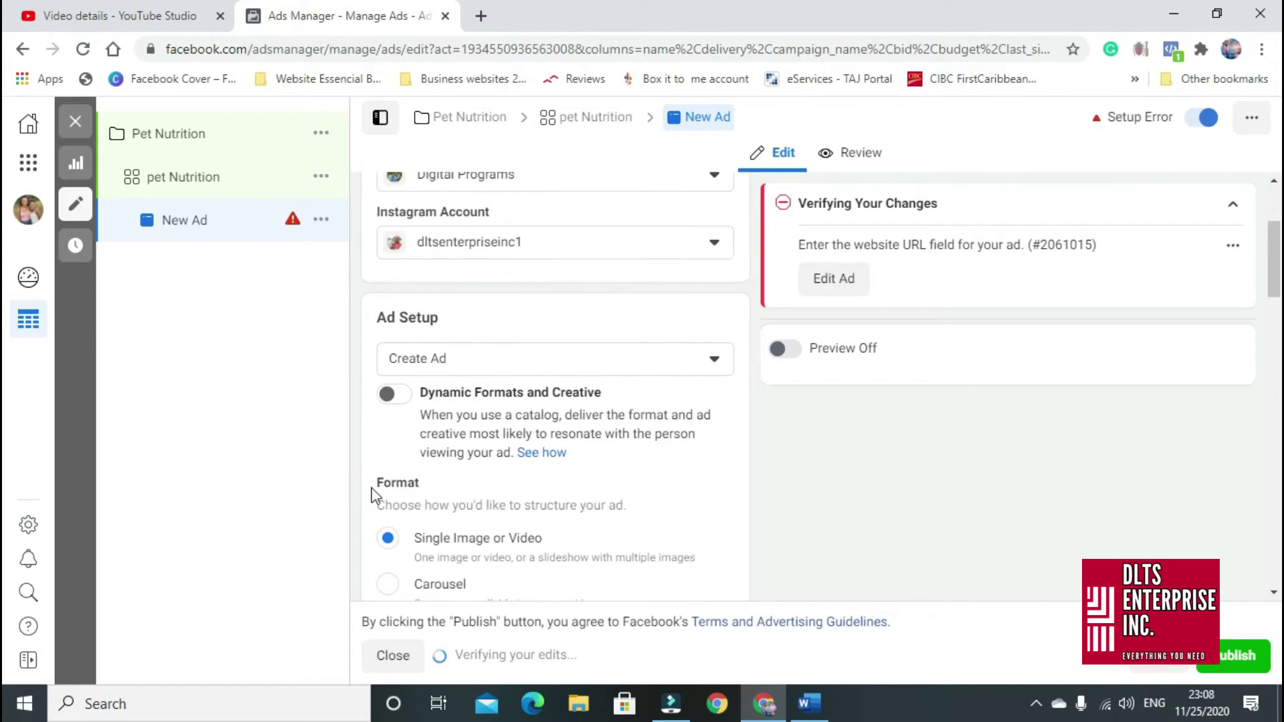
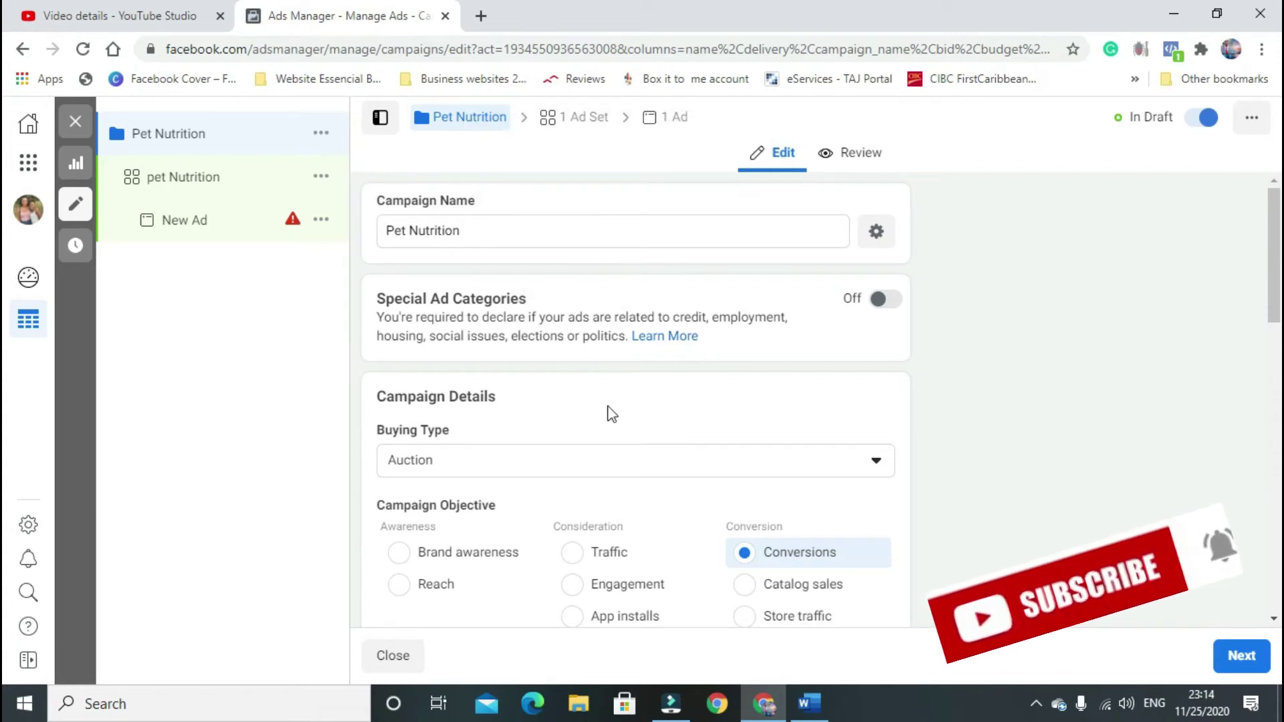
- Review the Pet Nutrition campaign's special ad categories, buying type and campaign objective
scroll(642, 441, down, 3)
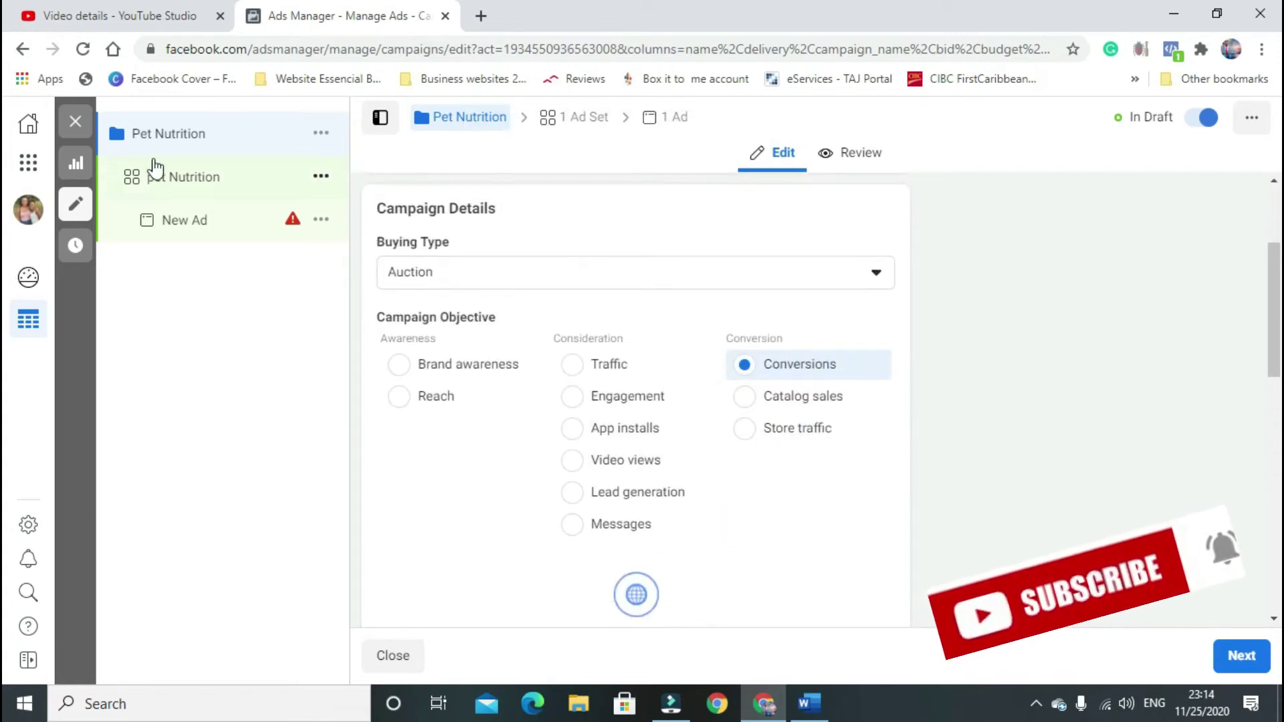
scroll(498, 238, up, 1)
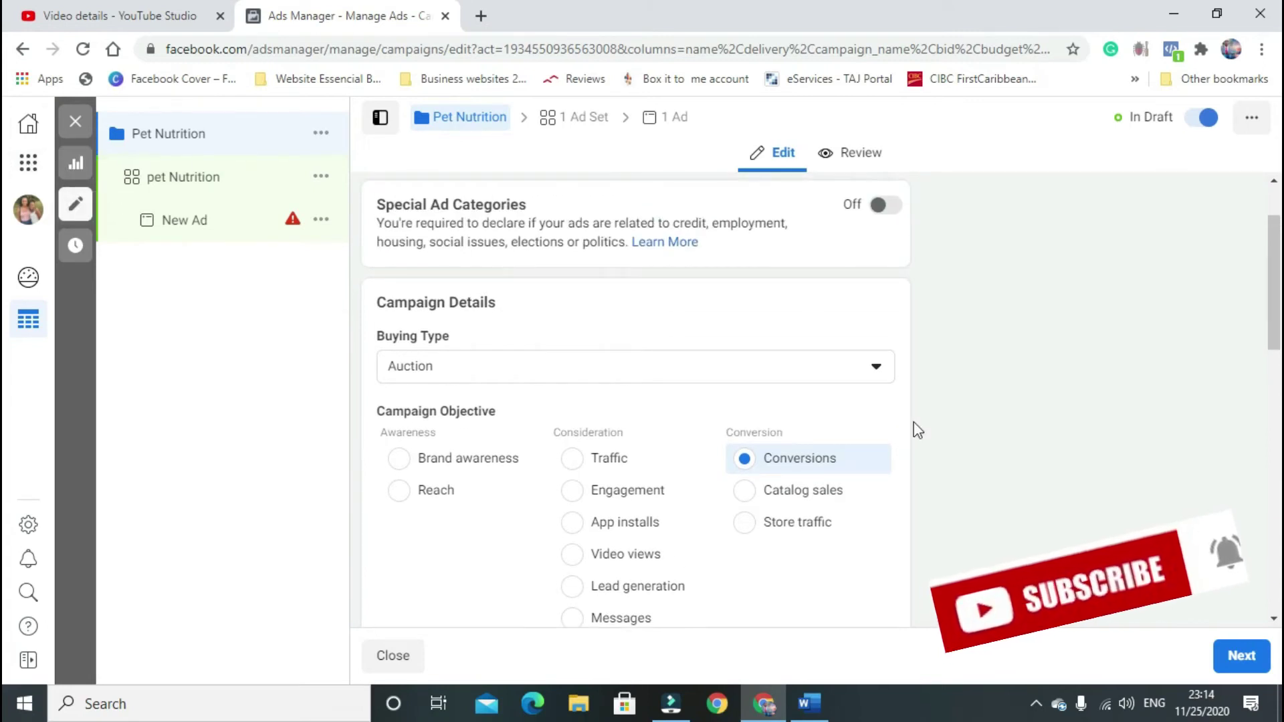
scroll(544, 286, up, 1)
scroll(693, 500, down, 1)
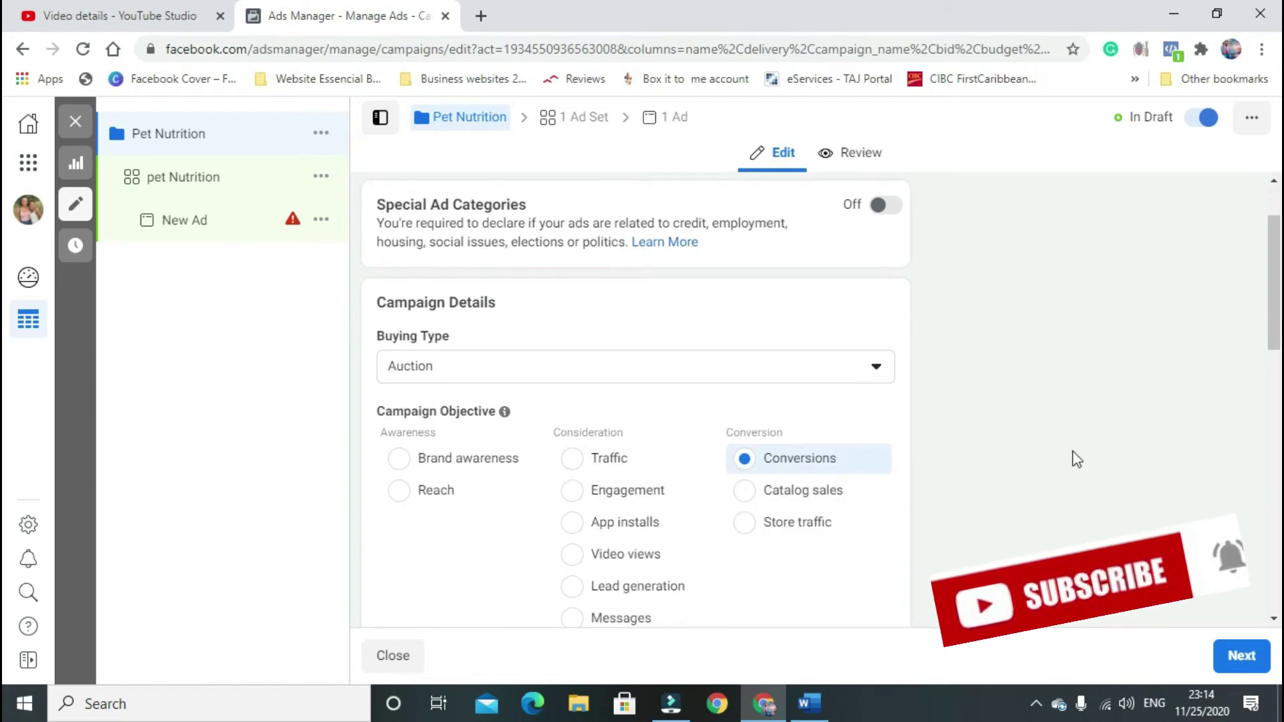
scroll(849, 395, down, 3)
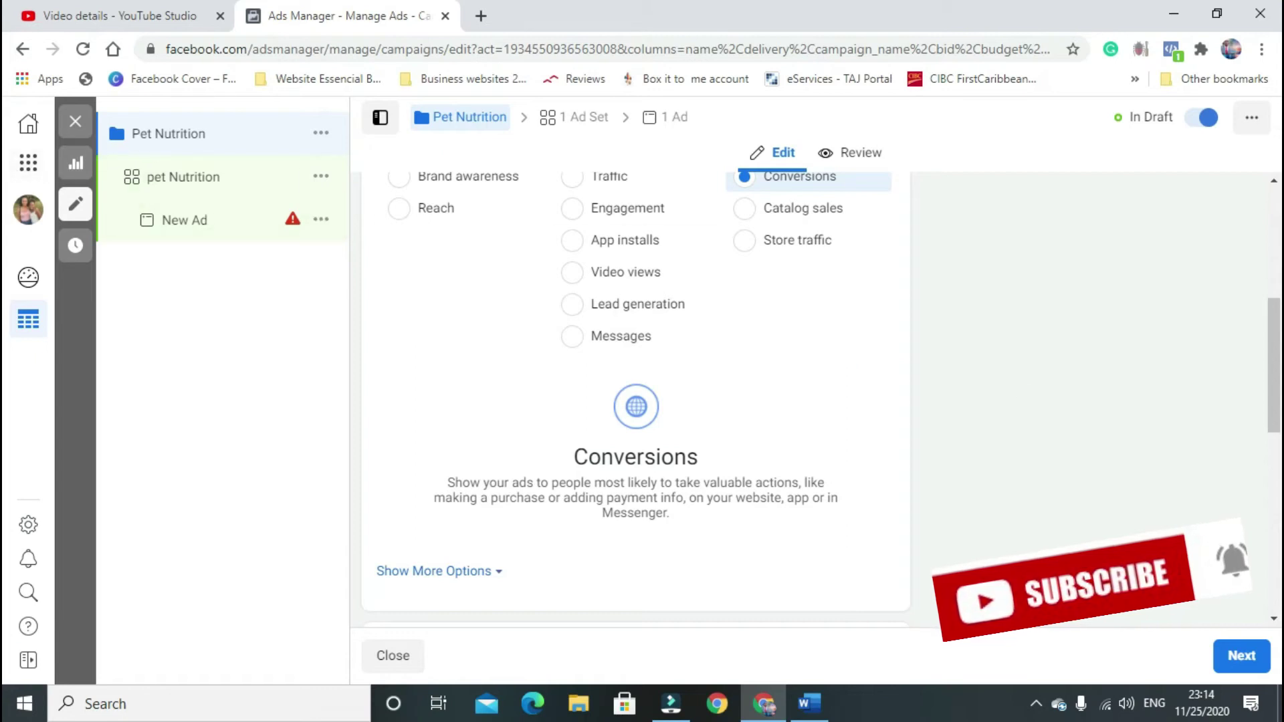
- Continue to the ad set and review its conversion event, Dynamic Creative, Offer, and budget and schedule settings
click(1241, 656)
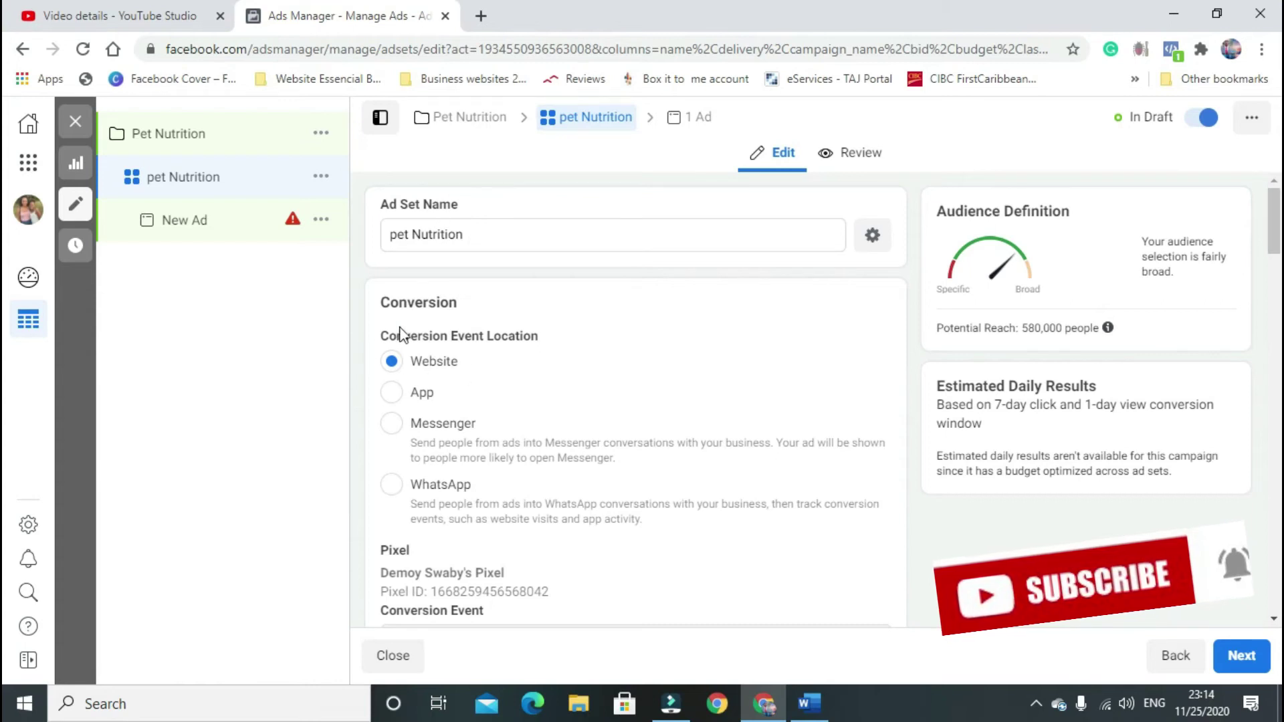
scroll(607, 564, down, 3)
scroll(430, 415, down, 3)
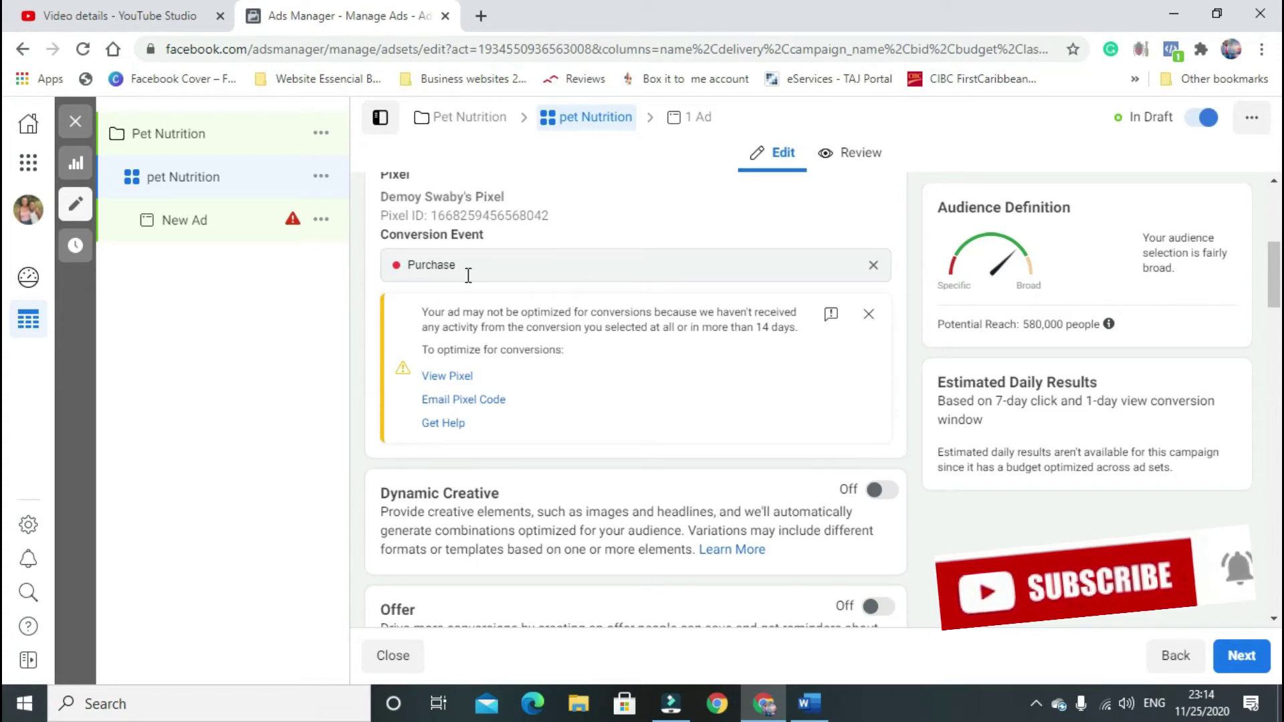
scroll(535, 490, down, 5)
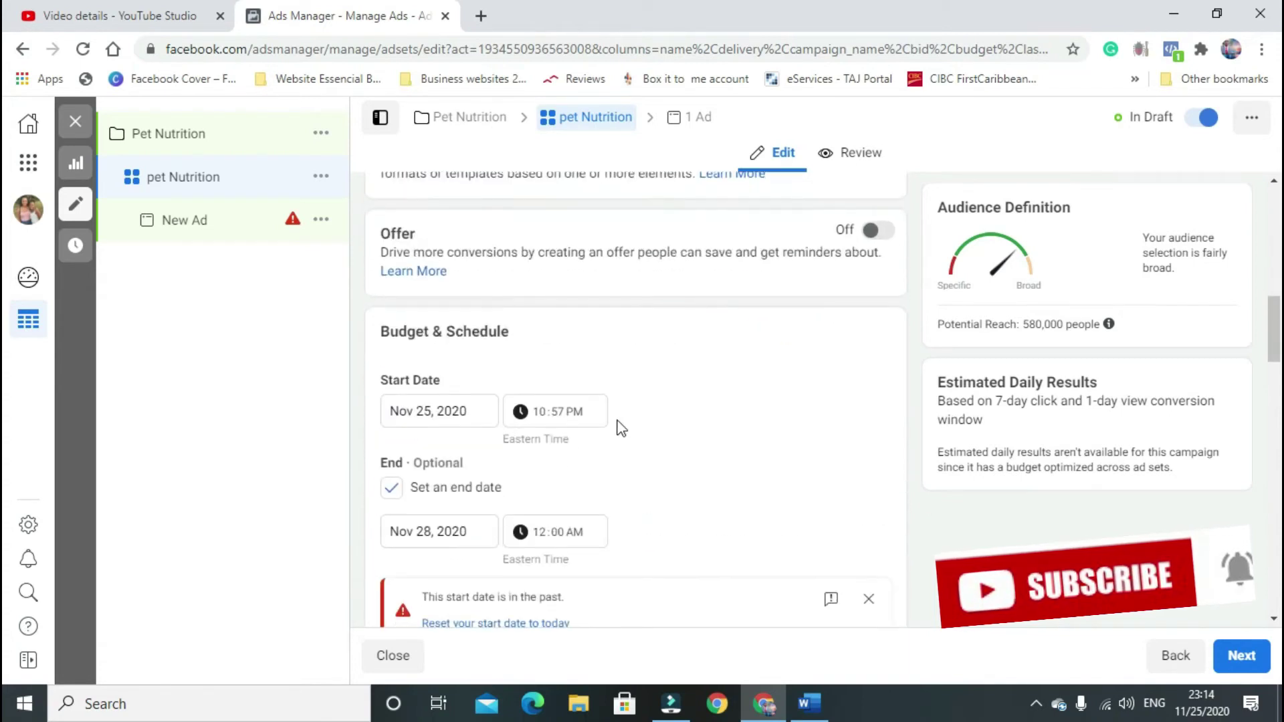
scroll(728, 375, up, 2)
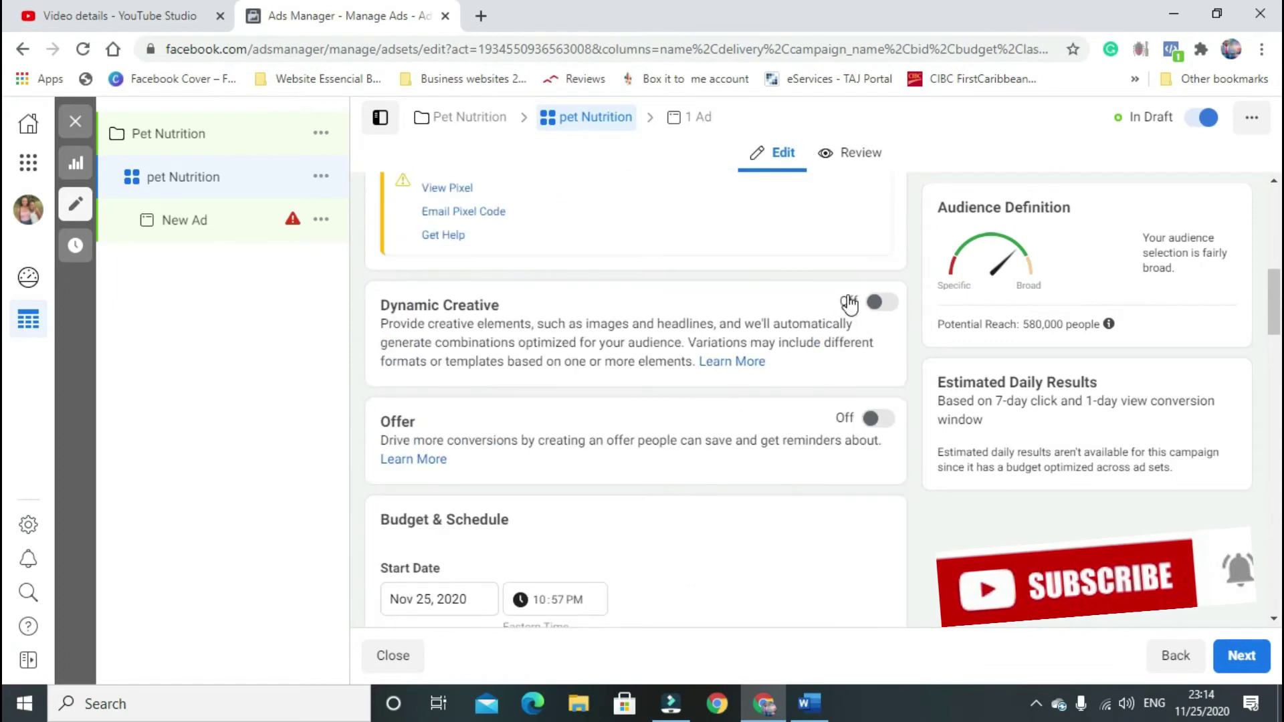
scroll(524, 377, down, 3)
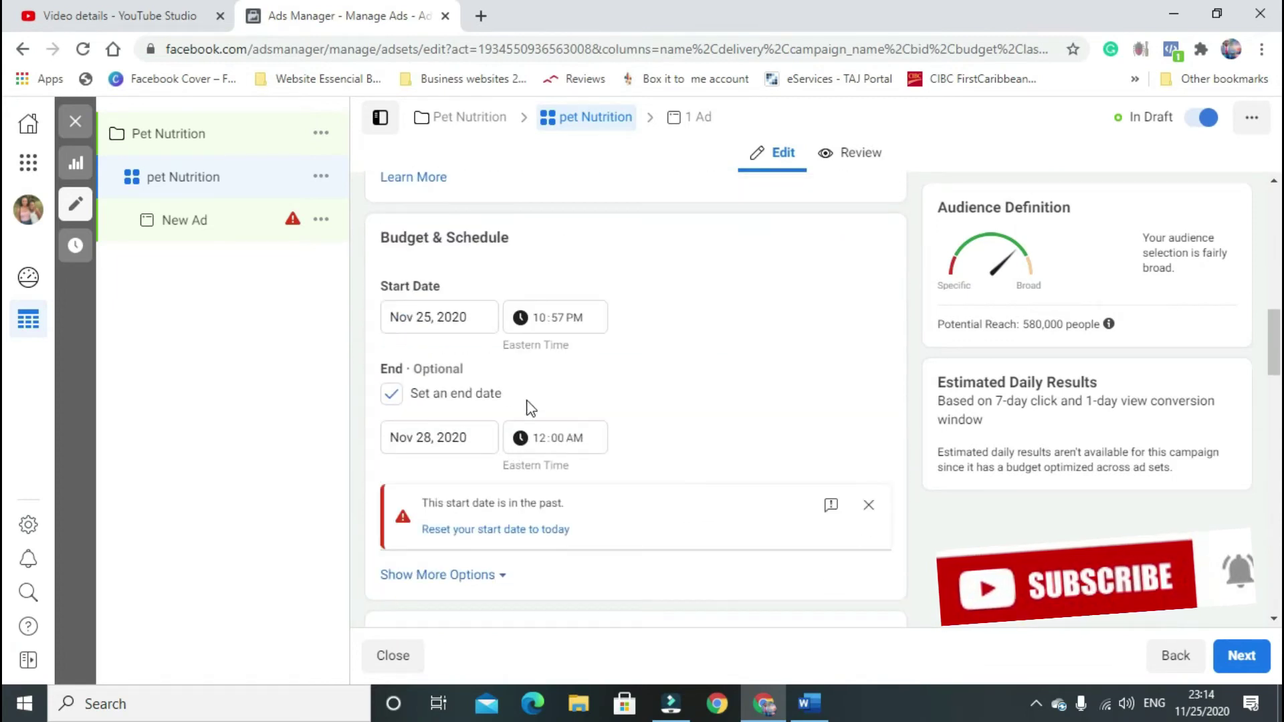
scroll(528, 407, down, 2)
scroll(573, 359, up, 1)
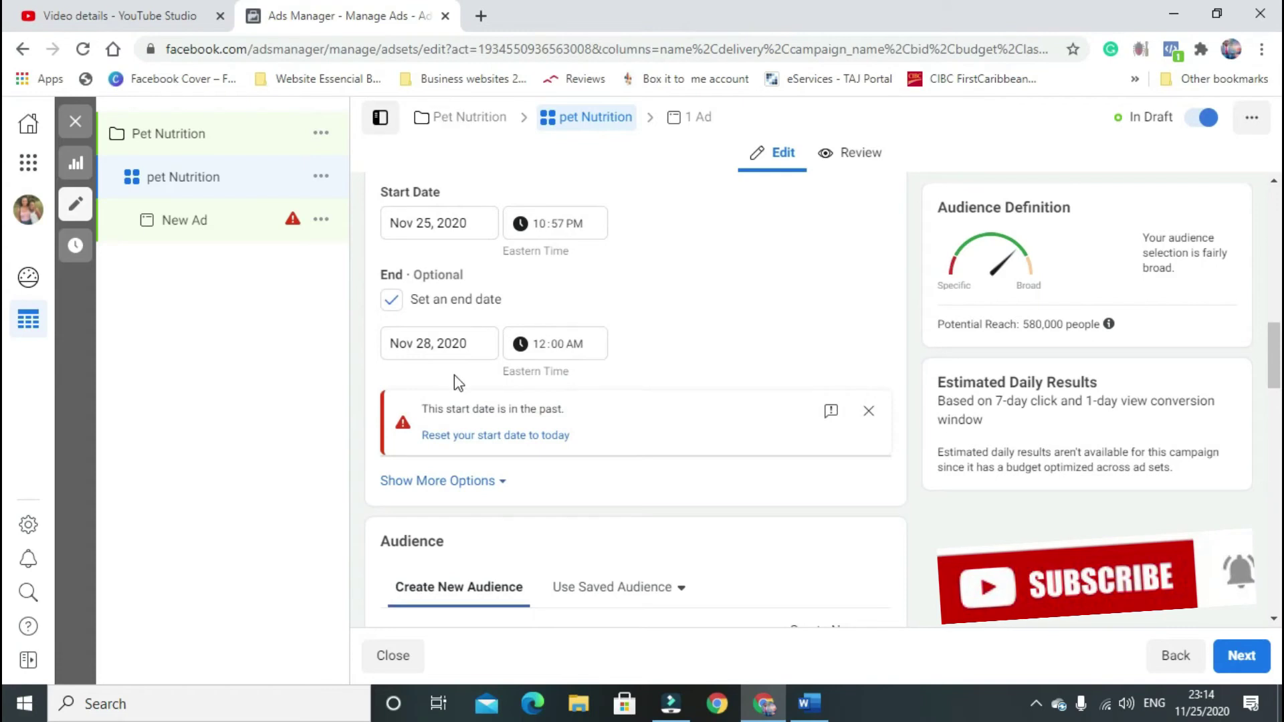
- Review the ad set's audience location, age and gender, and view the details of the IAM (band) interest
scroll(715, 394, down, 2)
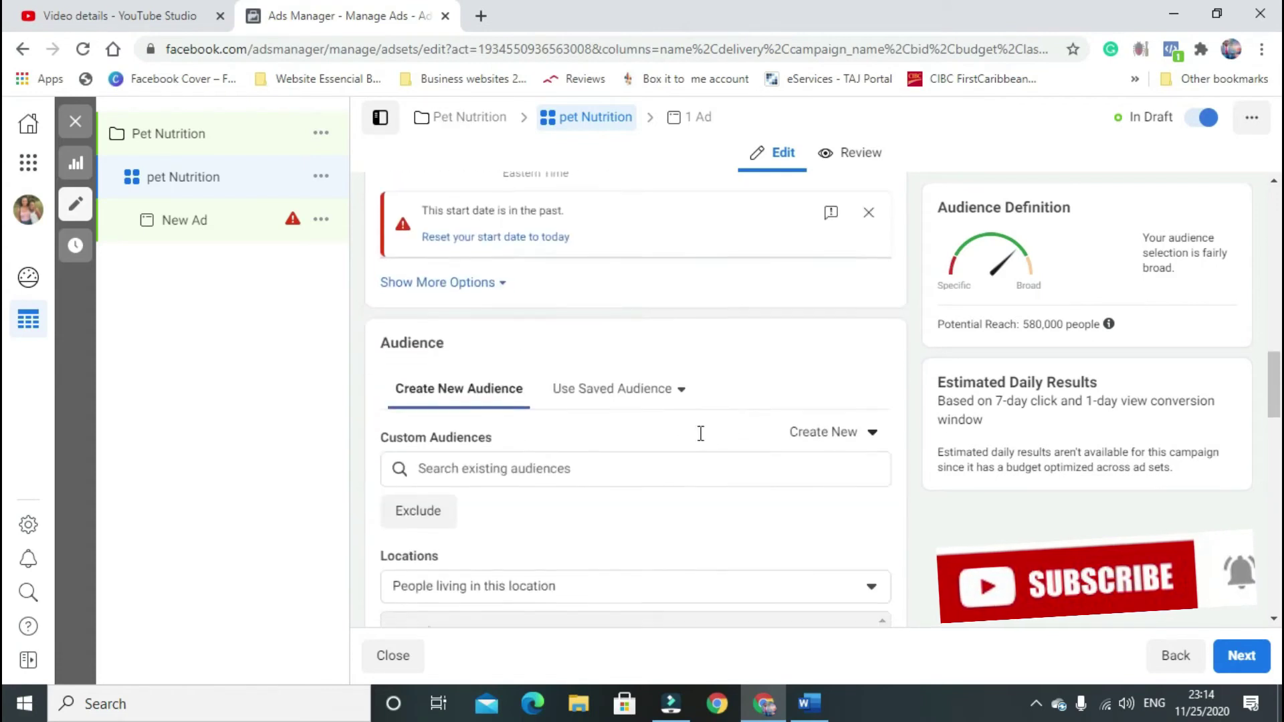
scroll(700, 434, down, 4)
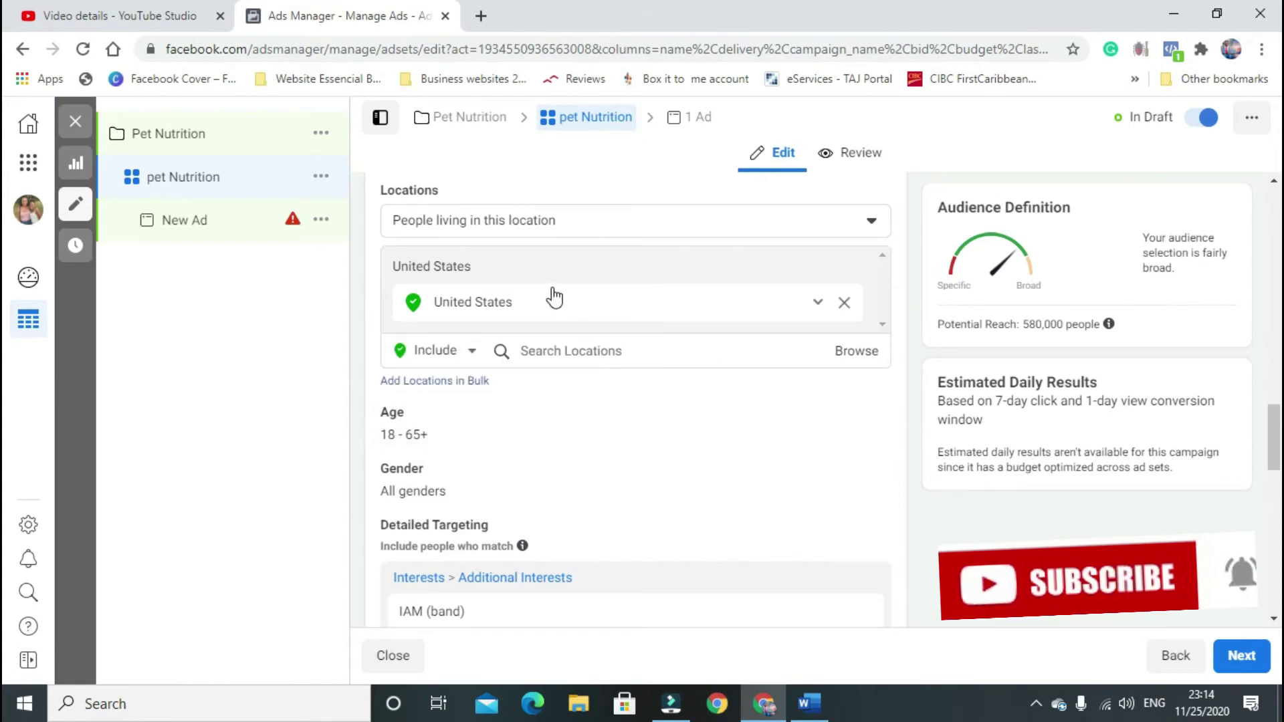
scroll(554, 298, up, 1)
scroll(519, 424, down, 1)
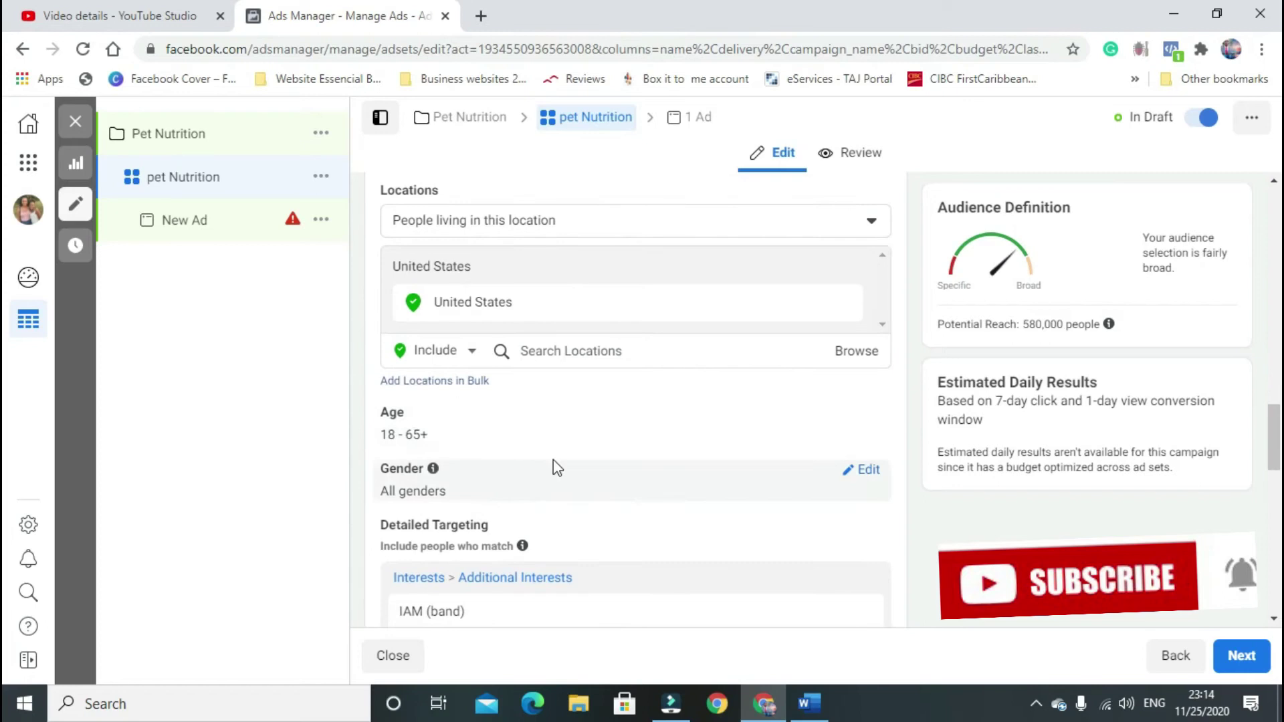
scroll(509, 428, down, 2)
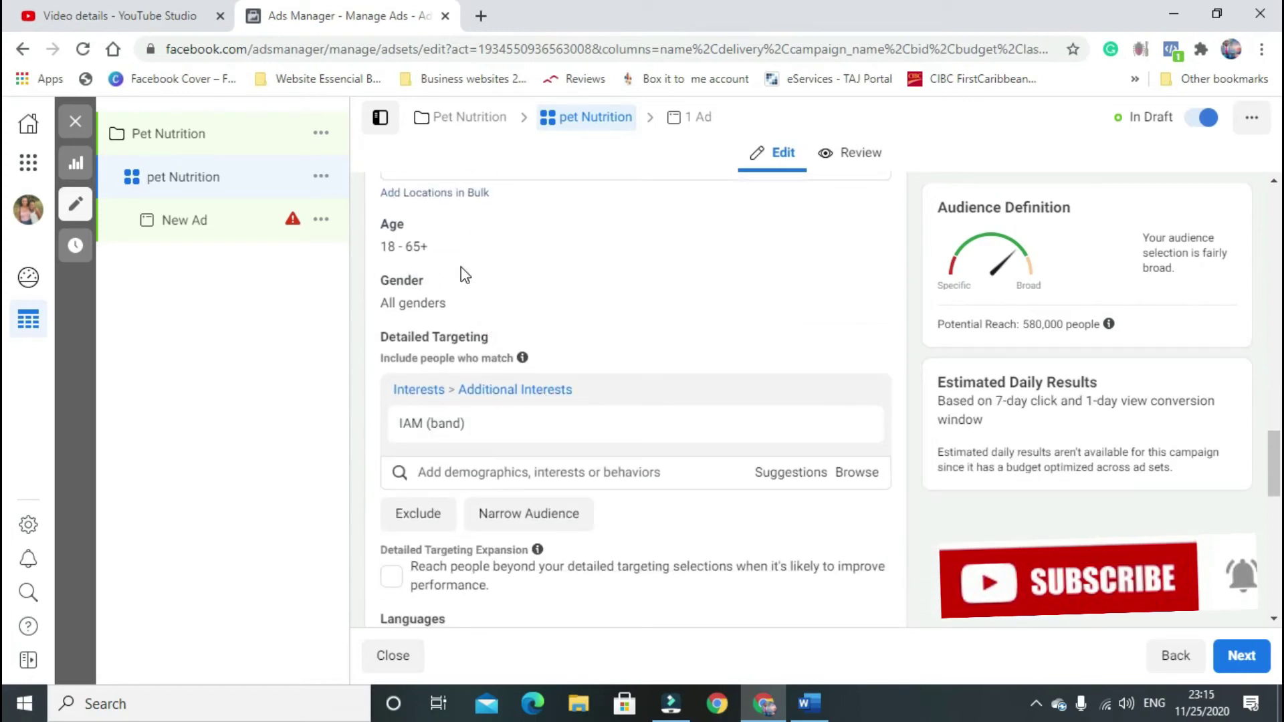
mouse_move(474, 423)
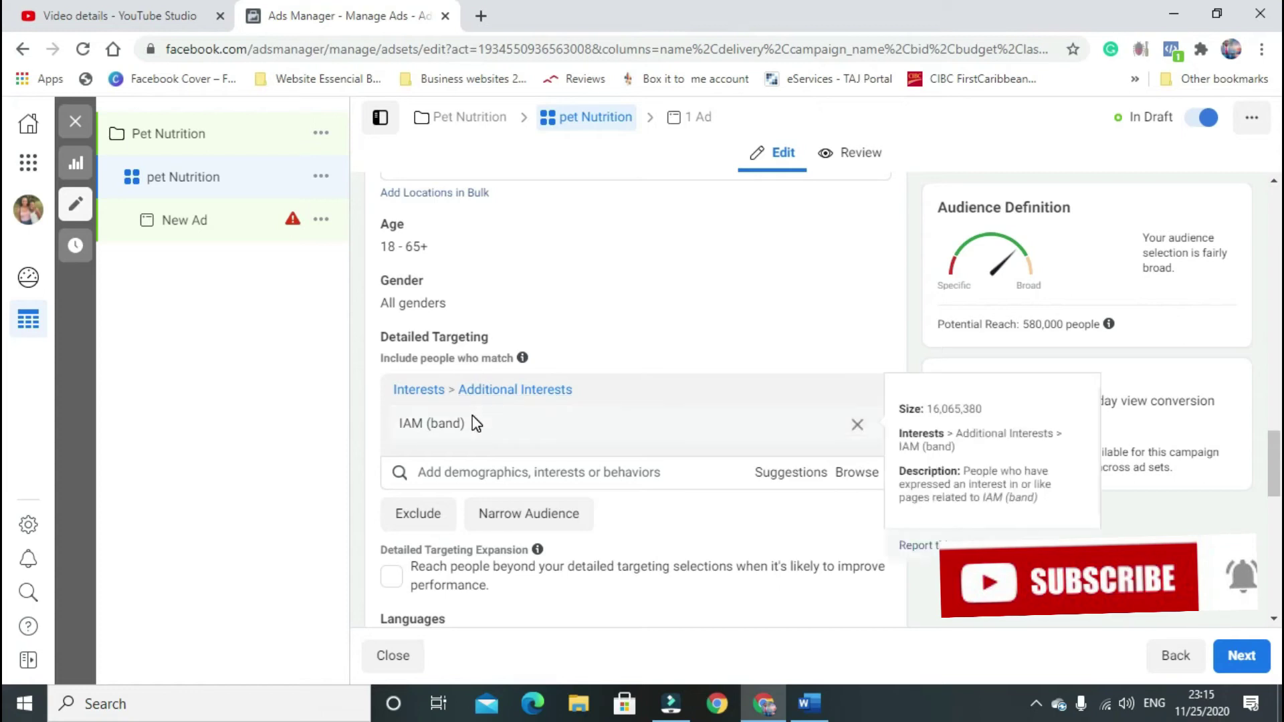
- Search the detailed targeting for "petco", add the employer Petco and remove it again
click(542, 473)
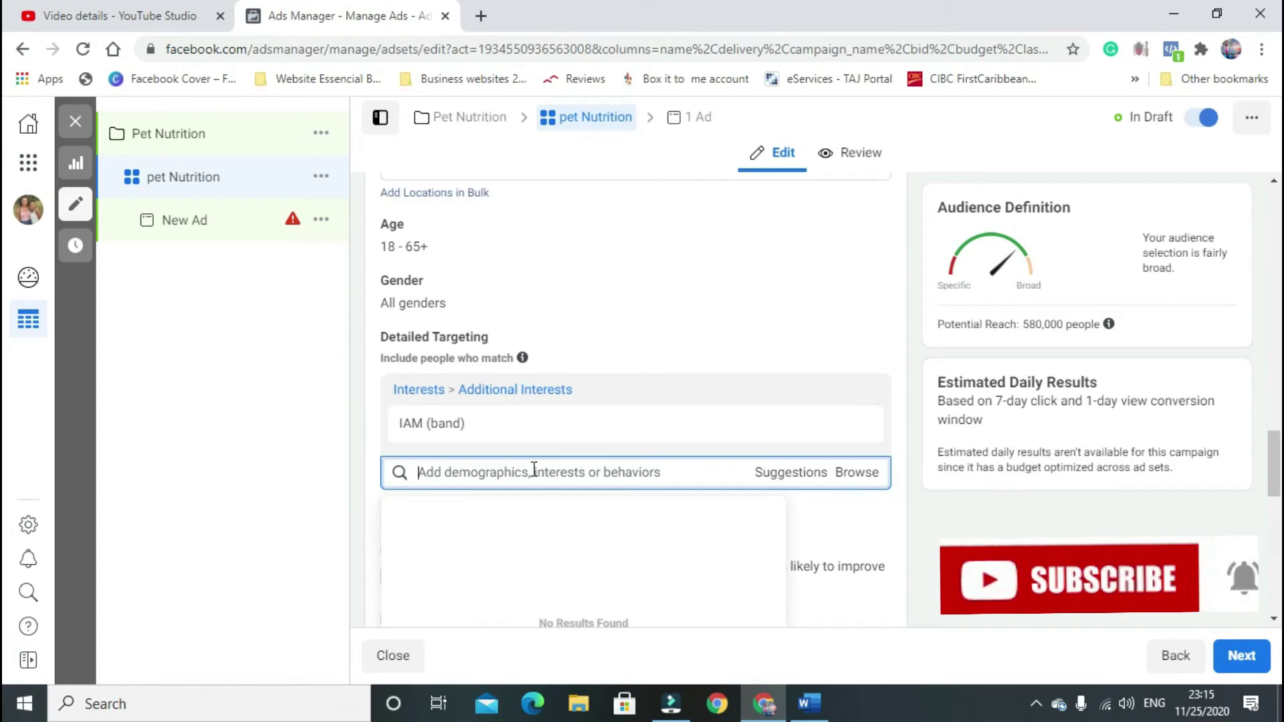
text(petco)
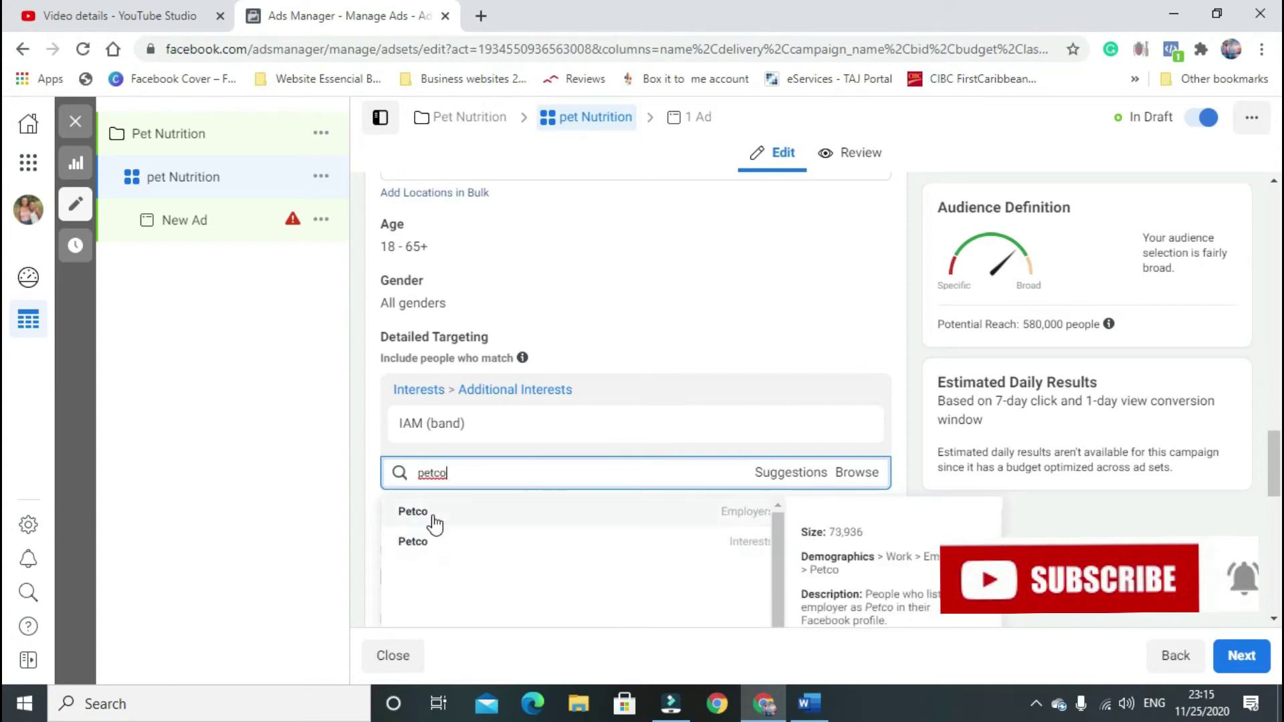
click(431, 515)
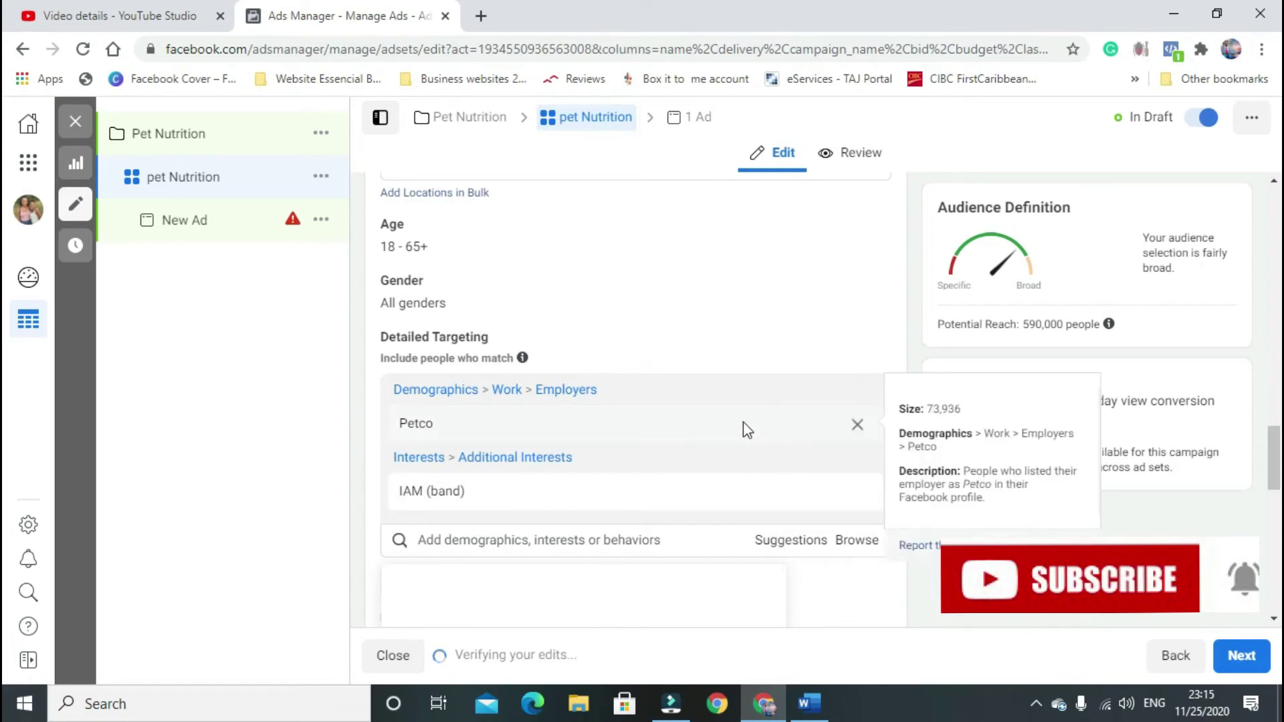
mouse_move(702, 513)
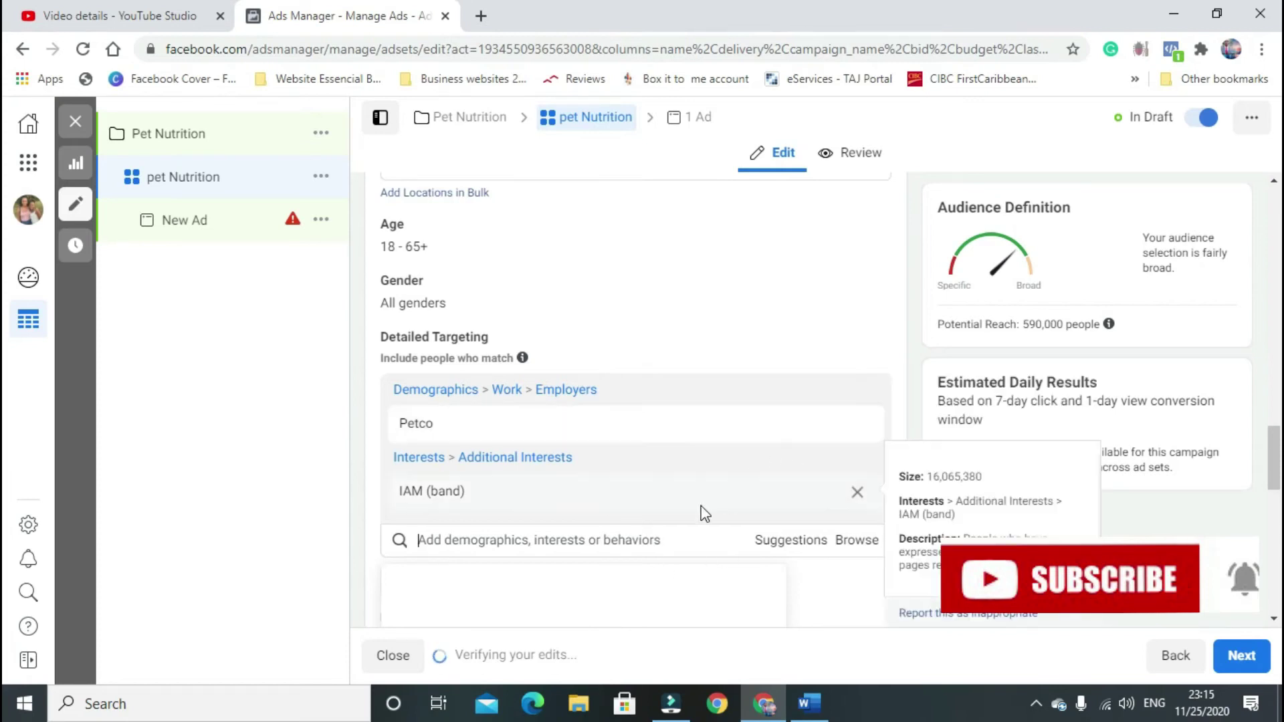
mouse_move(804, 441)
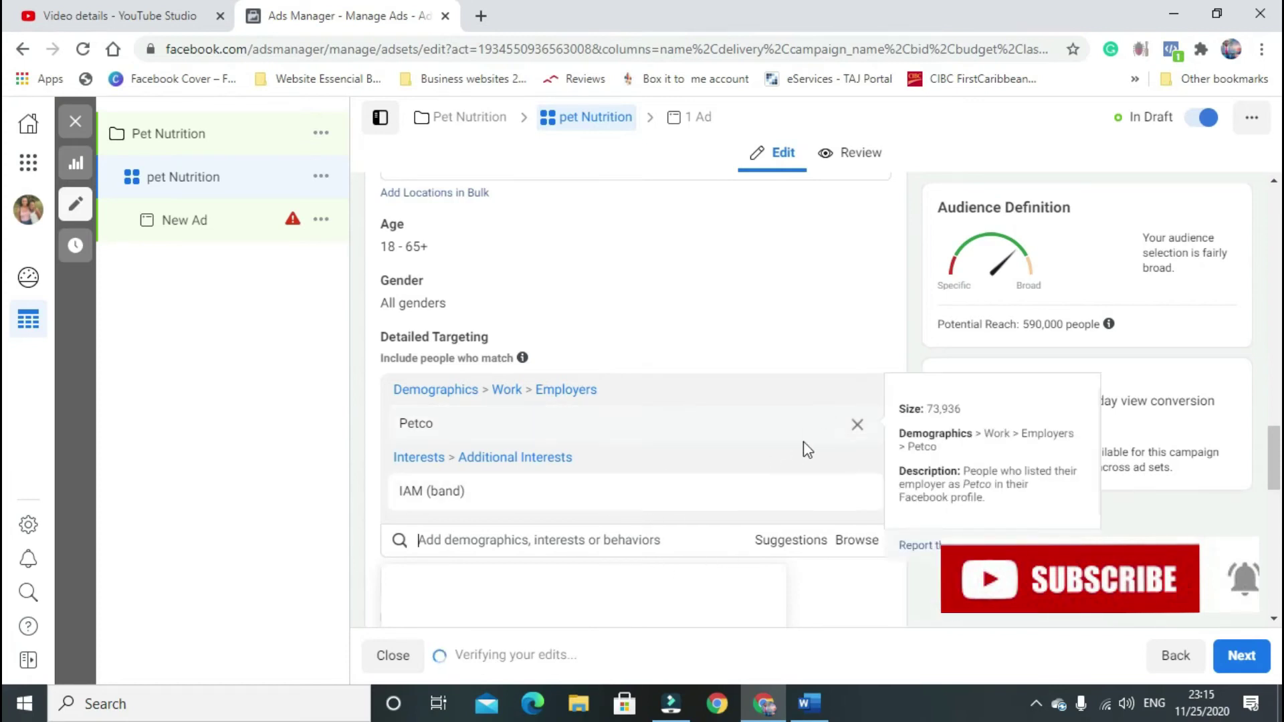
click(858, 426)
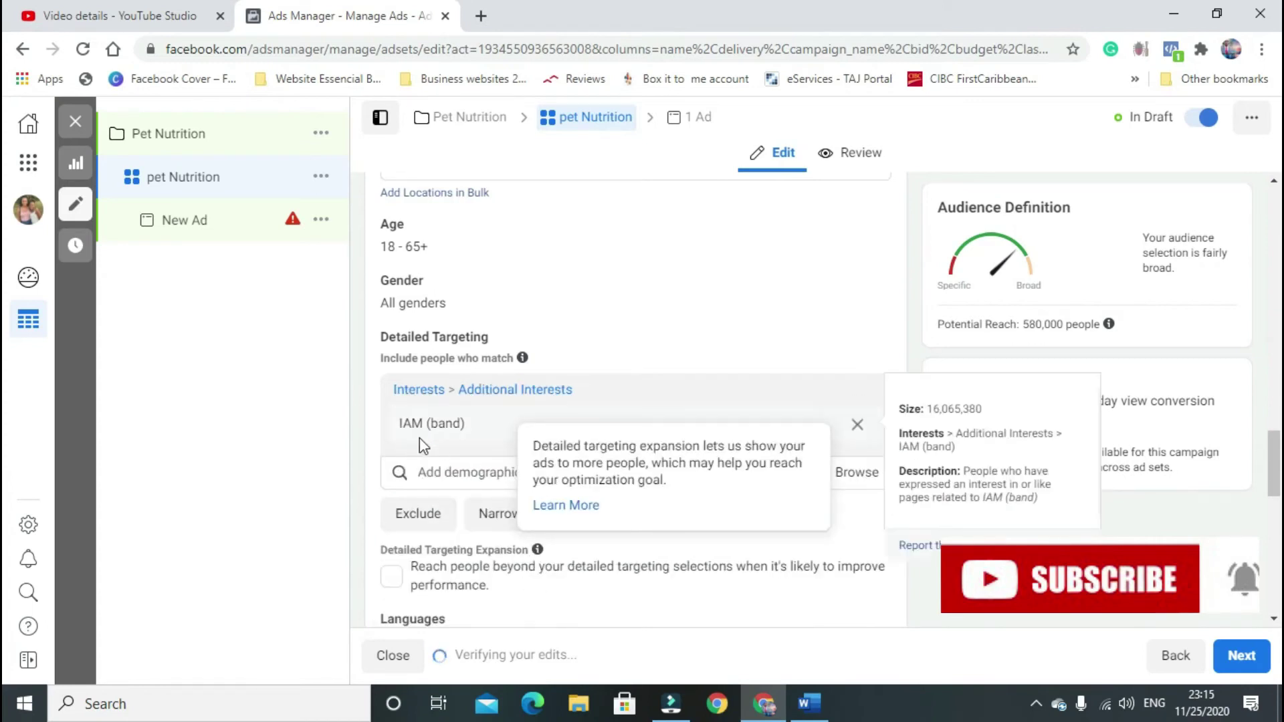
- Search the detailed targeting for "dog" and add the job title Dog Groomer
click(469, 473)
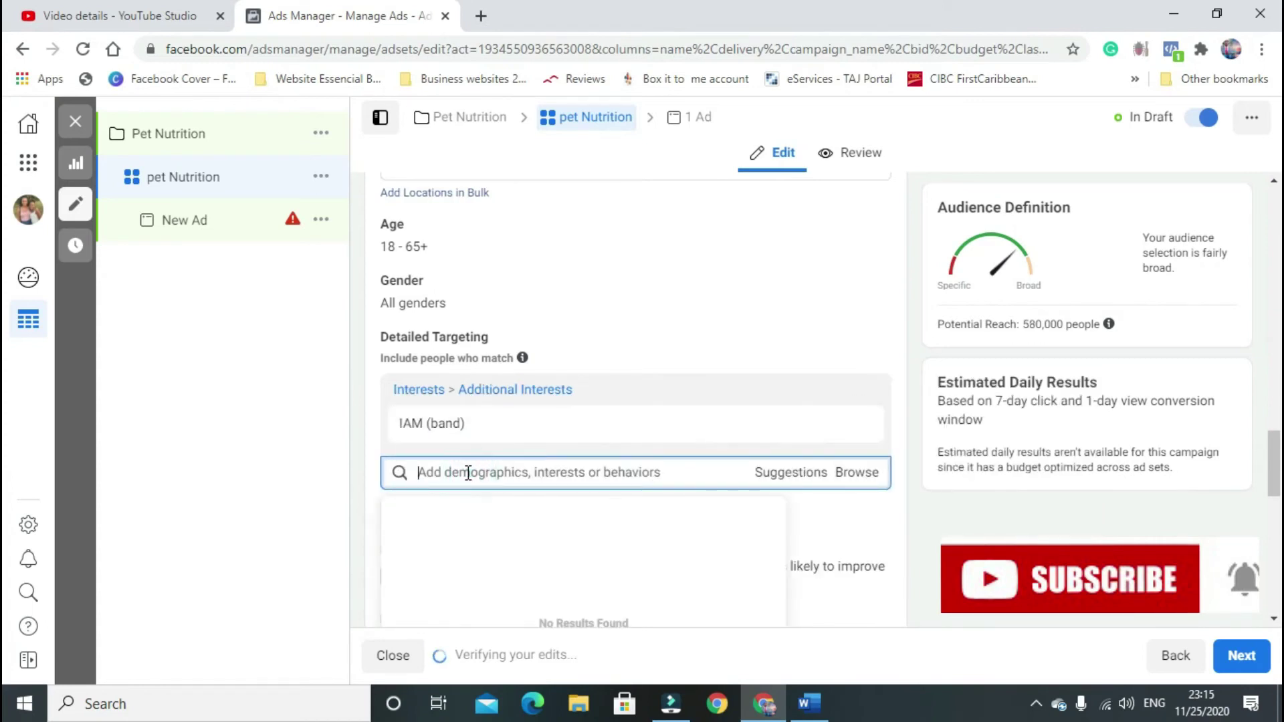
text(dog)
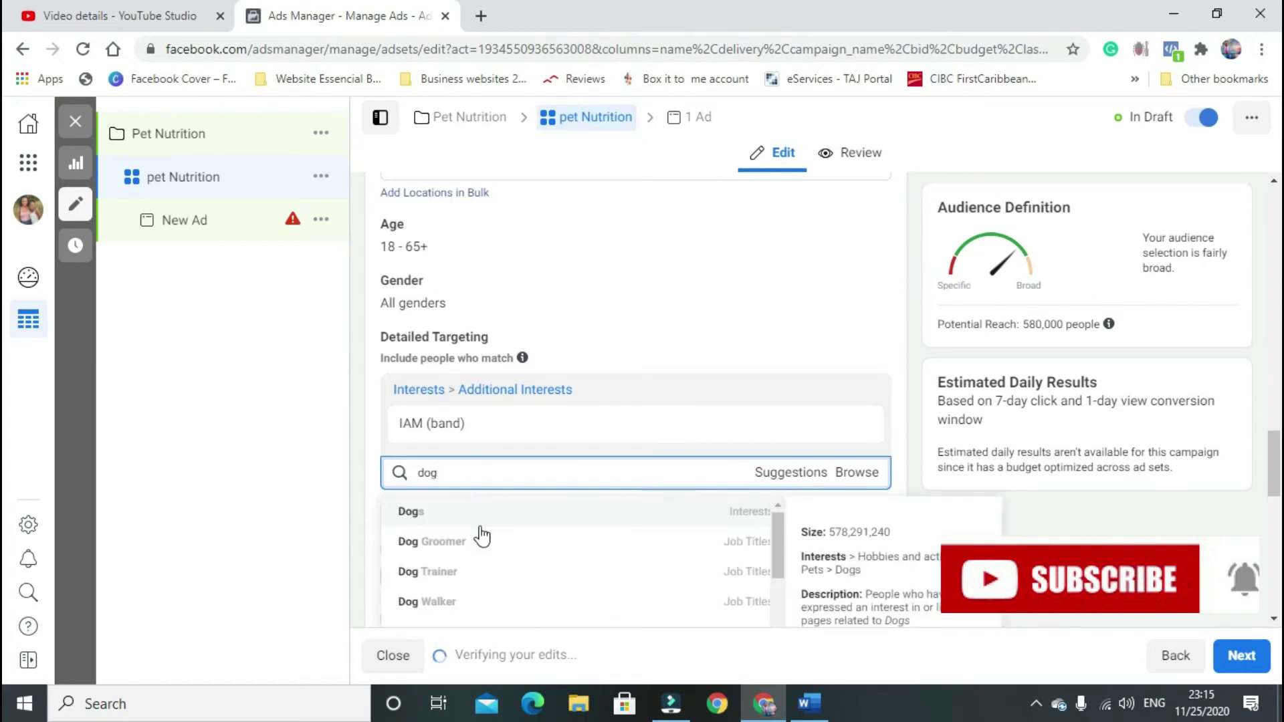
click(454, 543)
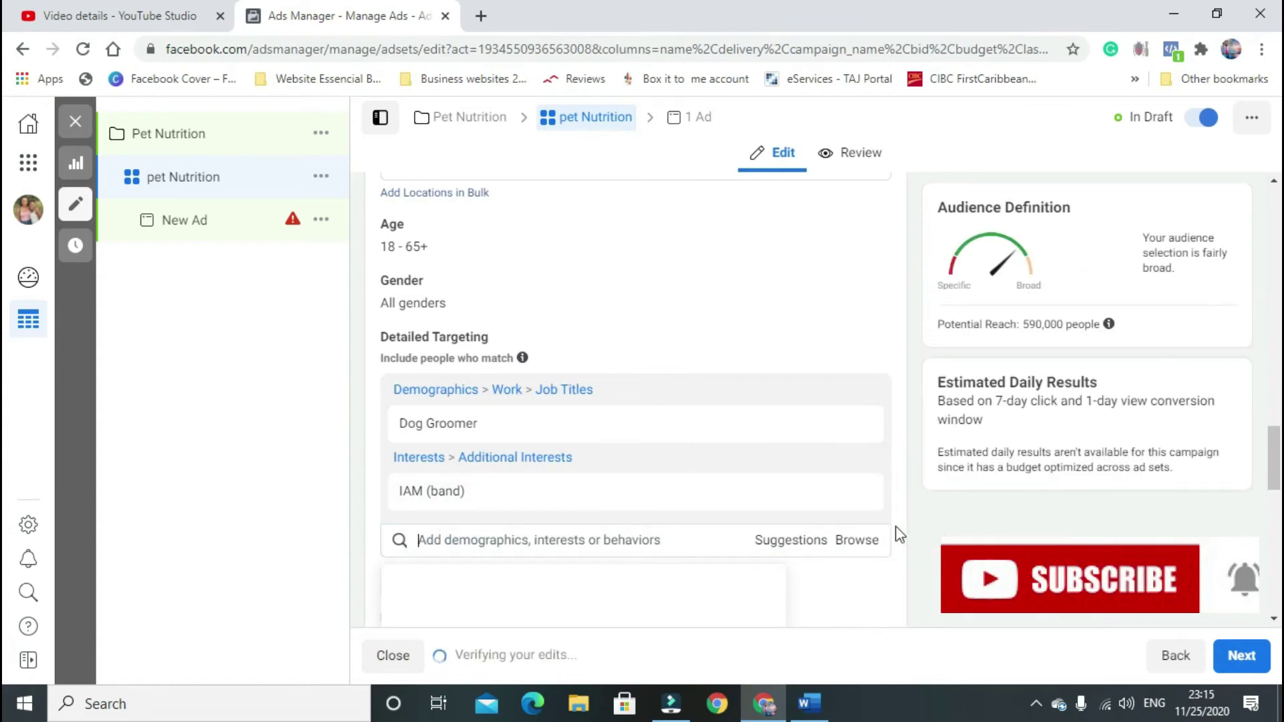
- Remove the job title Dog Groomer from the ad set's detailed targeting
mouse_move(583, 438)
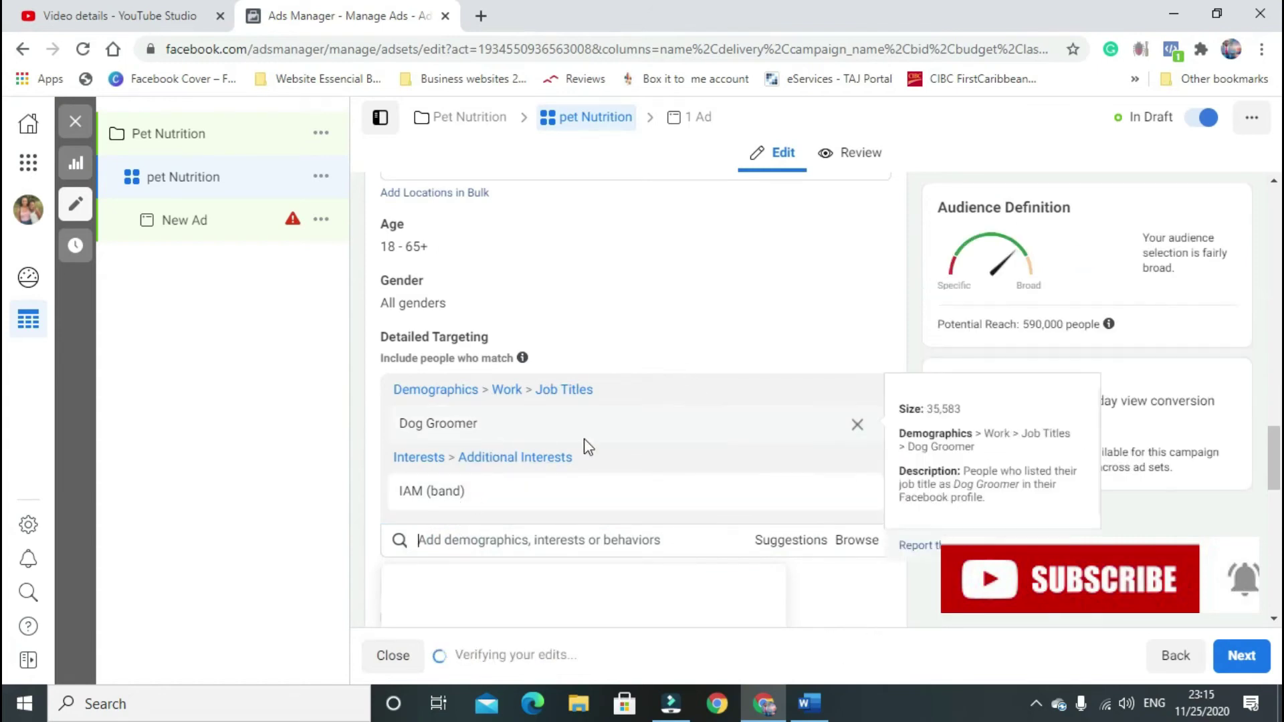
click(856, 425)
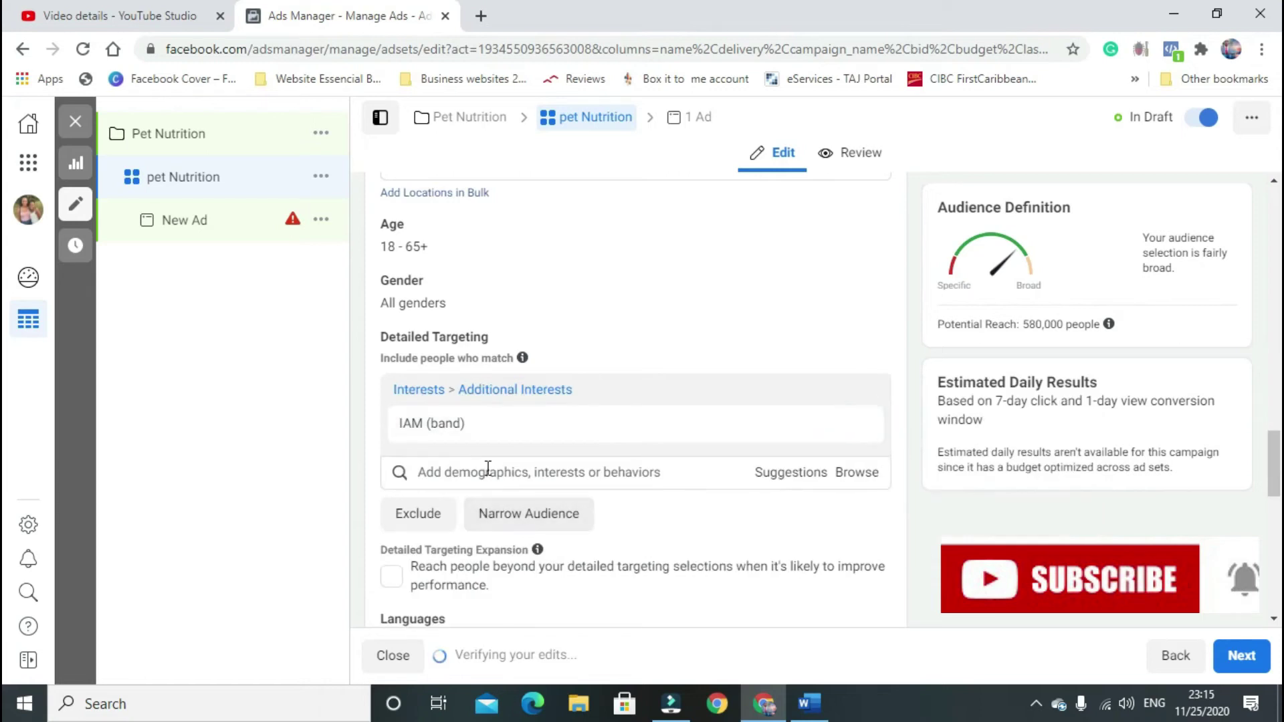
- Search the detailed targeting for "pet", add the interest Pet store and remove it again
click(487, 470)
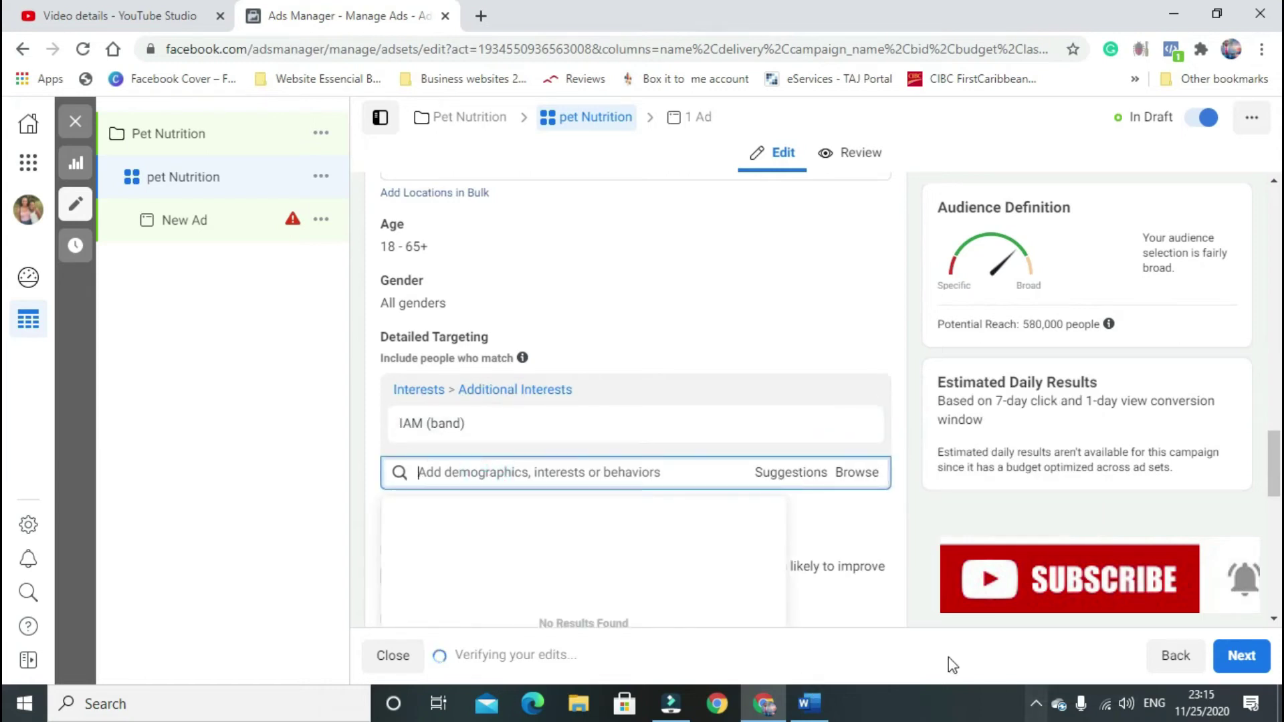
text(d)
key(BackSpace)
text(e)
text(pt)
key(BackSpace)
key(BackSpace)
key(BackSpace)
text(pet)
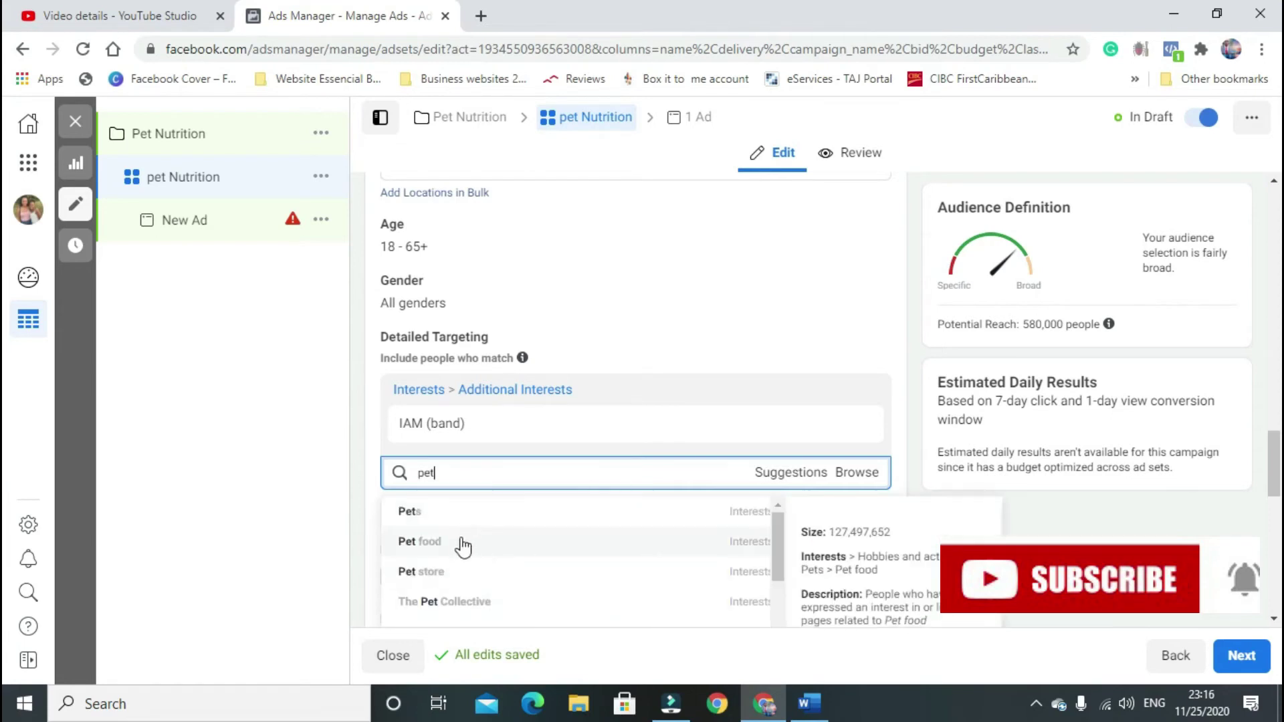
click(444, 572)
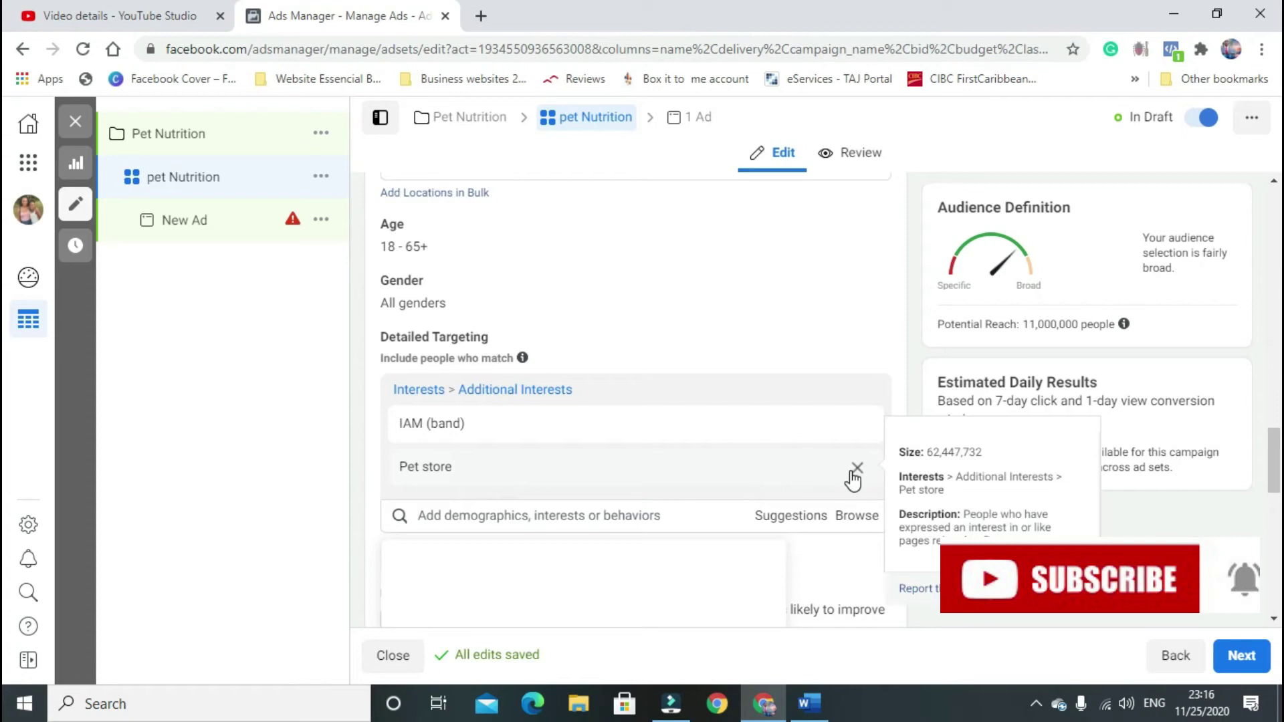
click(856, 466)
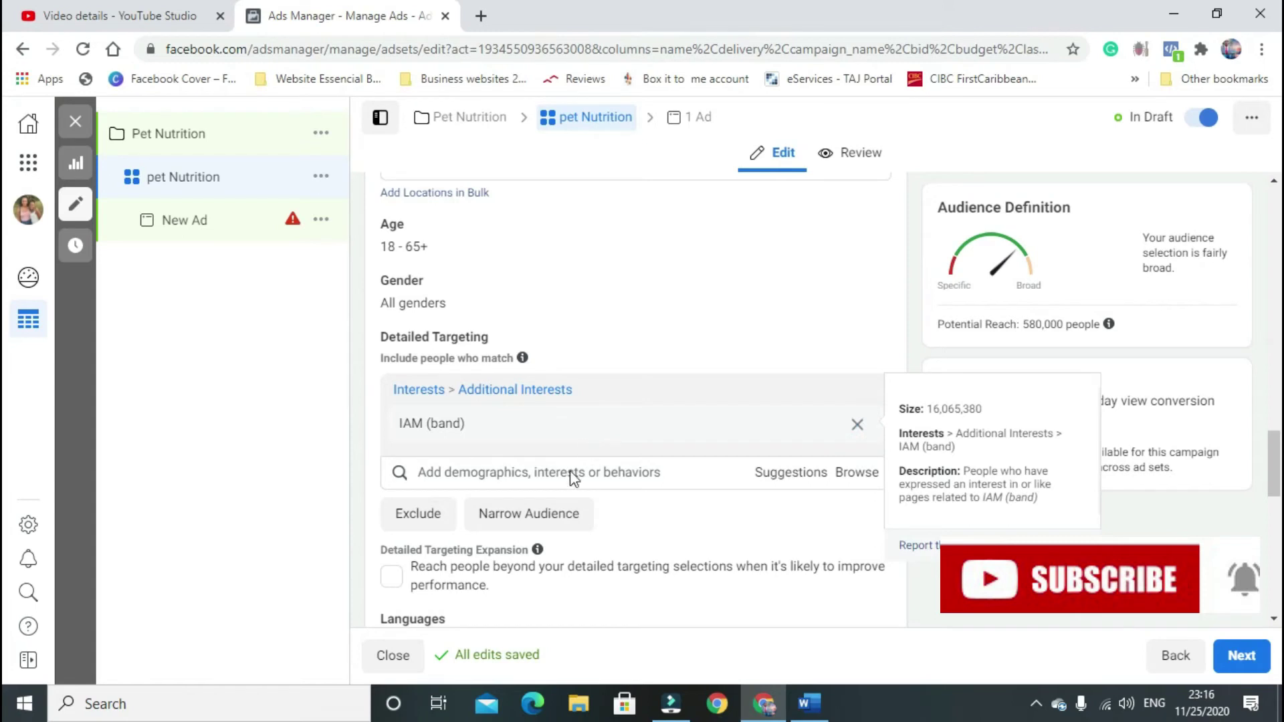
- Search the detailed targeting for "petco" and replace the IAM (band) interest with the employer Petco
click(551, 472)
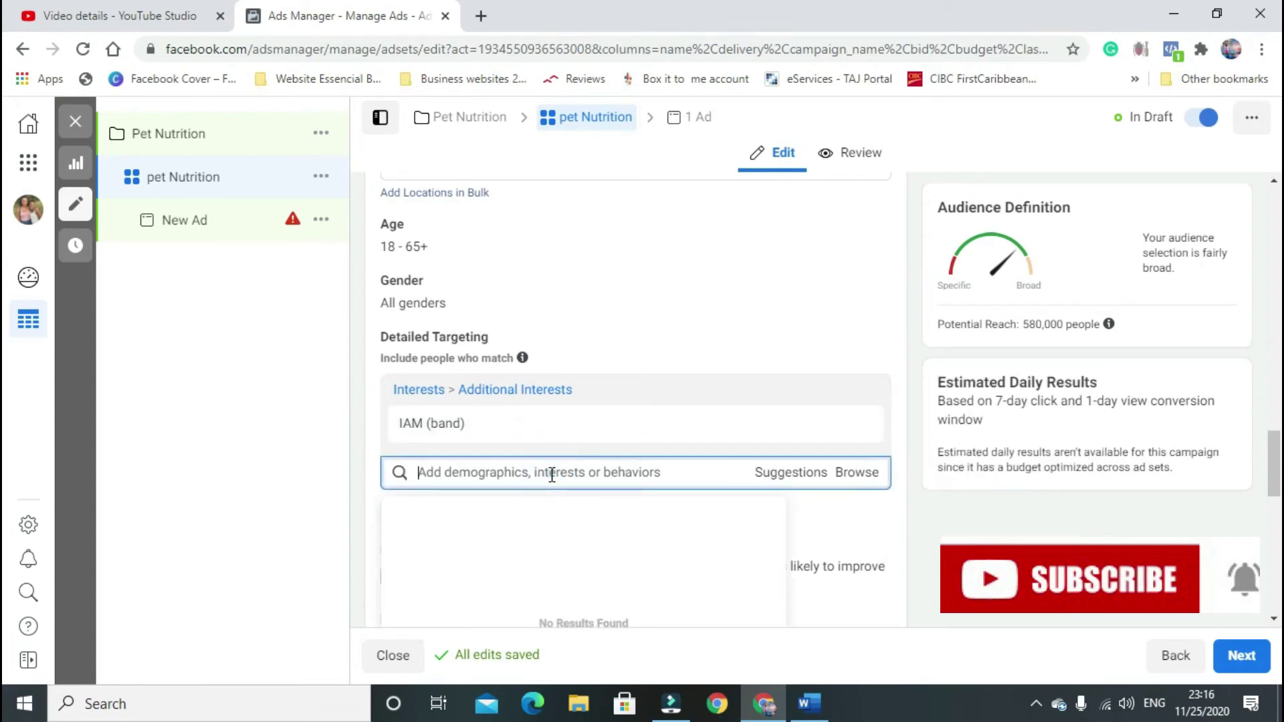
text(petco)
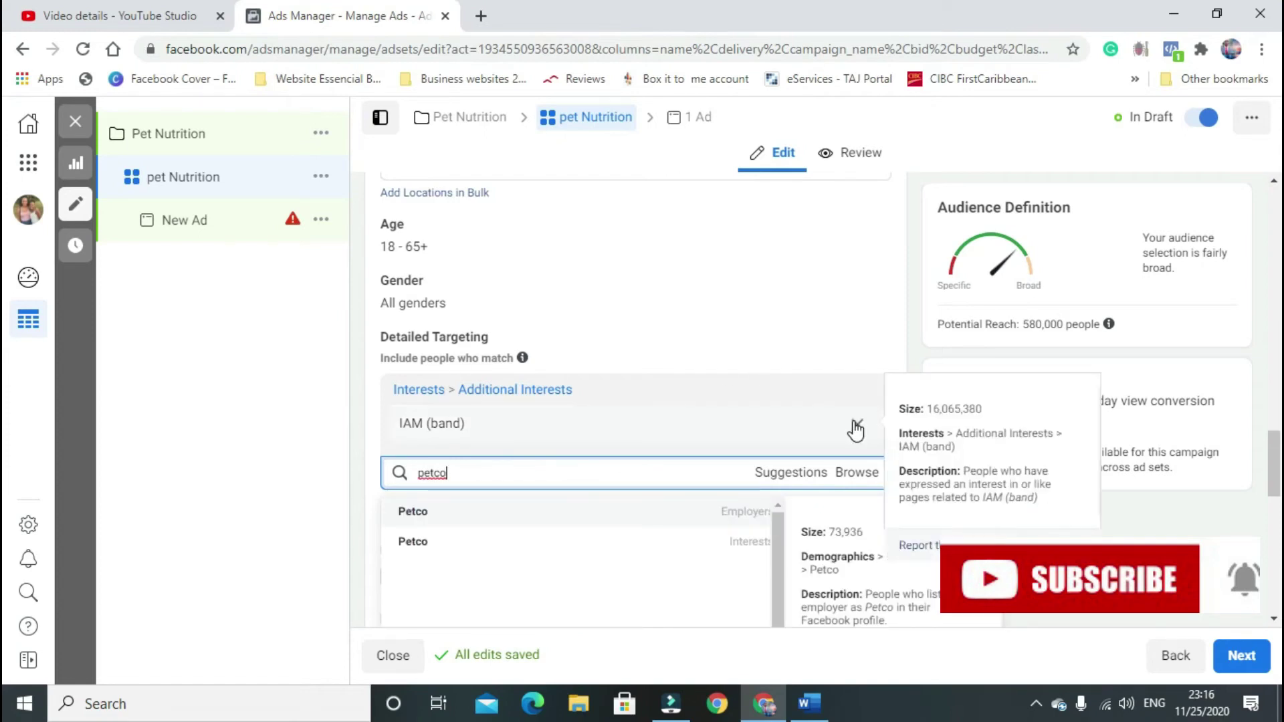
click(854, 423)
click(733, 395)
click(411, 433)
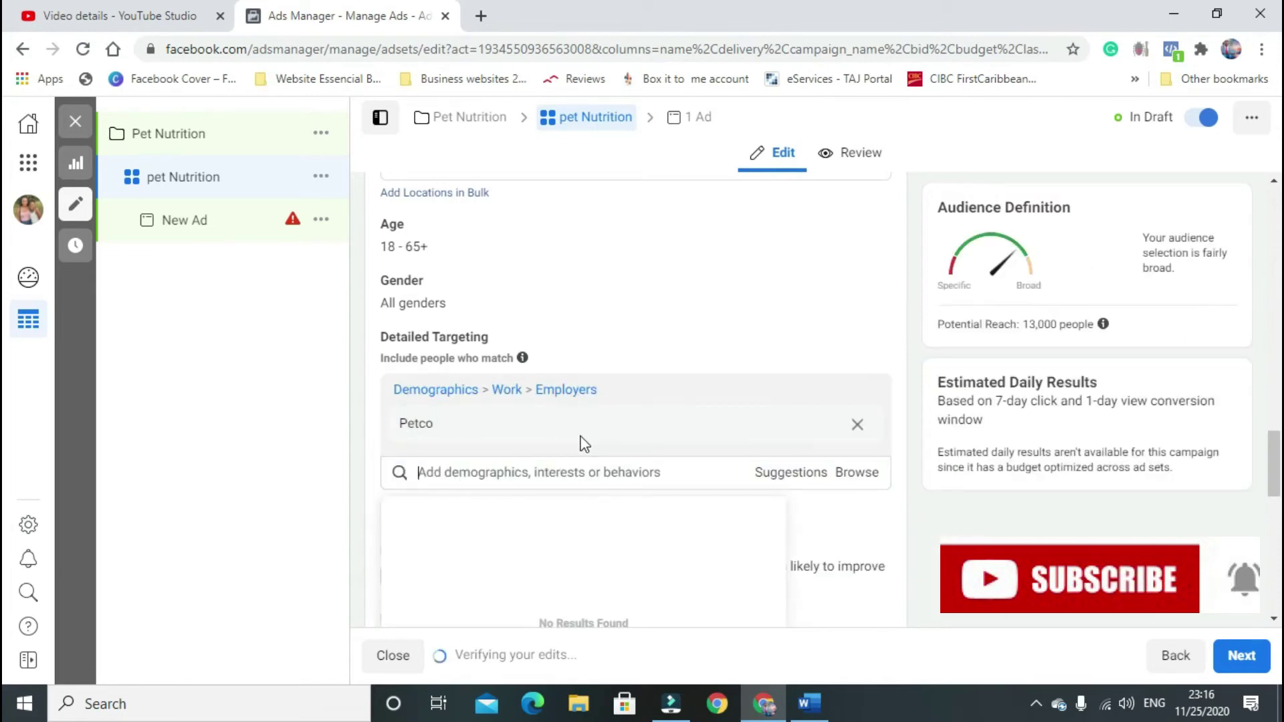
- Replace the employer Petco with the interest PetSmart, found by searching the detailed targeting for "pet"
click(856, 424)
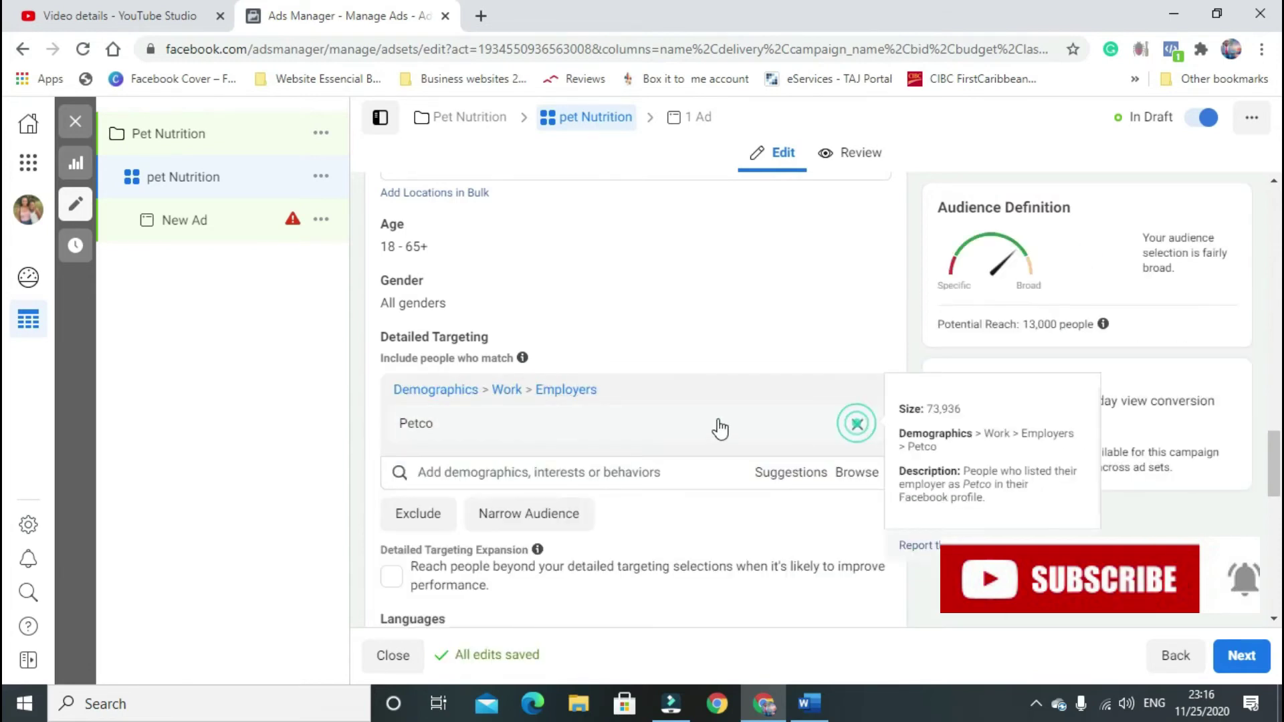
click(521, 389)
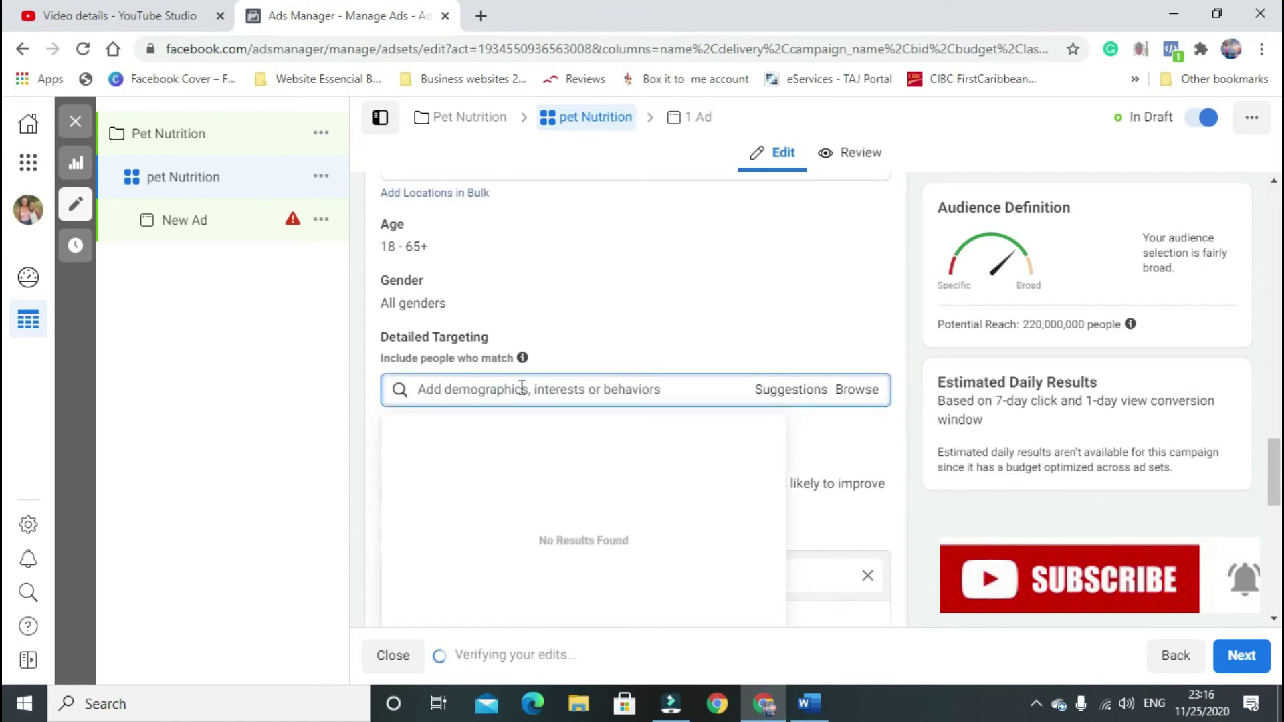
text(pet)
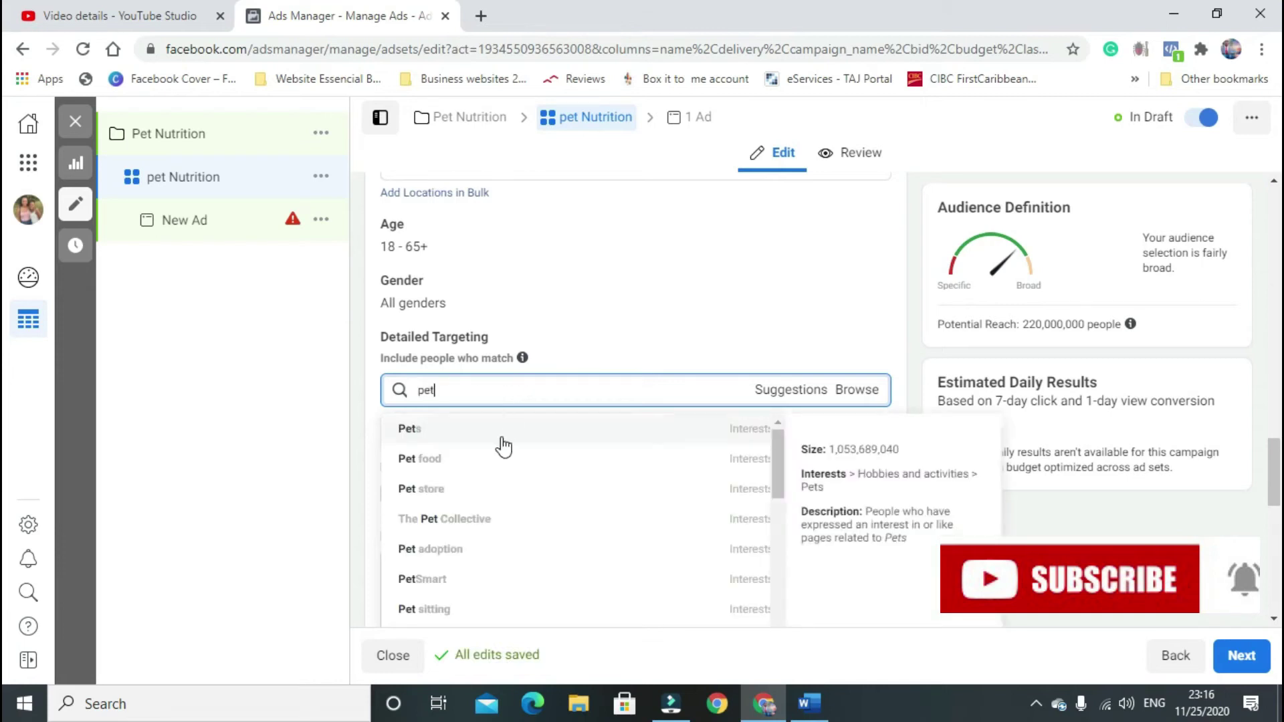
click(448, 580)
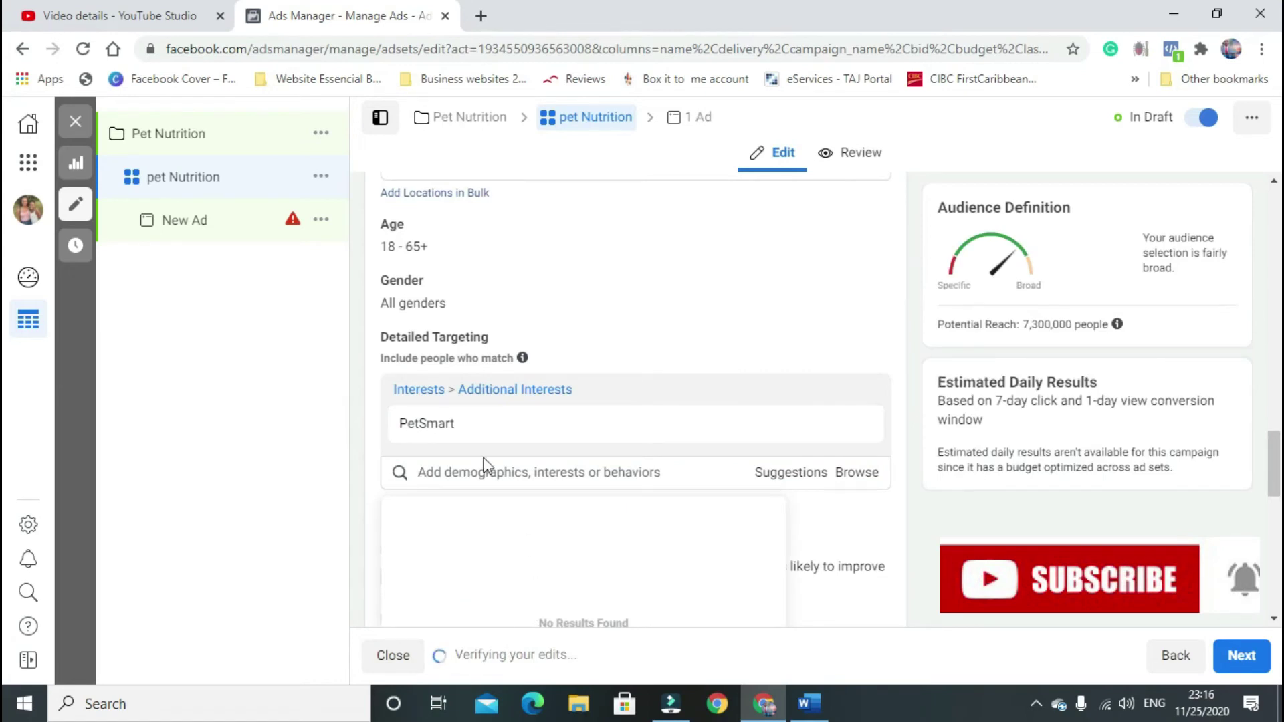
- Search the detailed targeting for "dog", add the job title Dog Trainer and remove it again
mouse_move(635, 442)
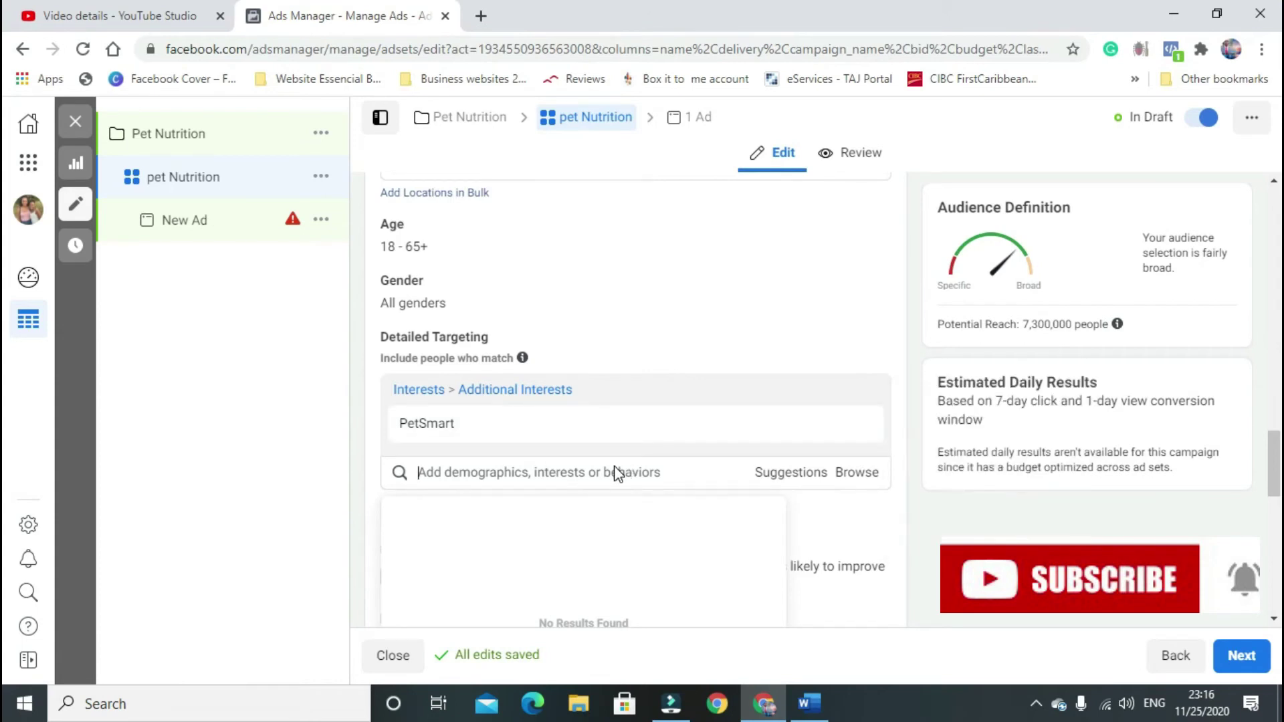
text(dog)
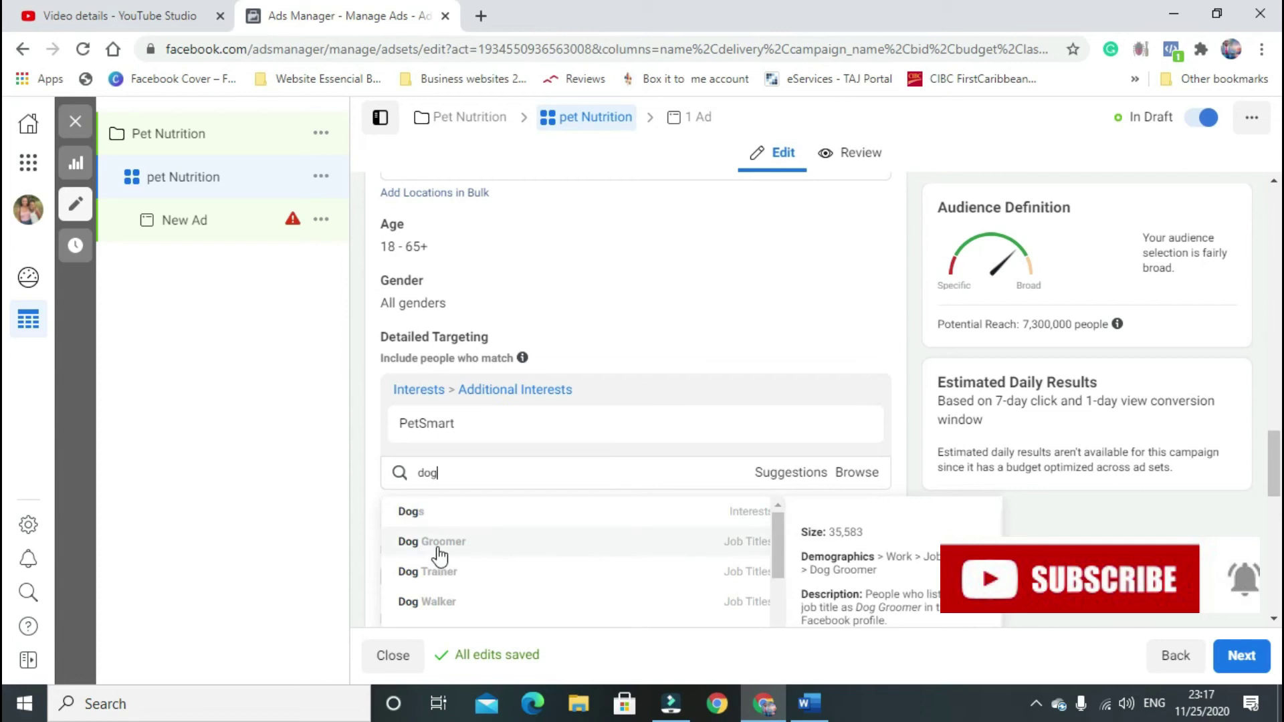
click(452, 573)
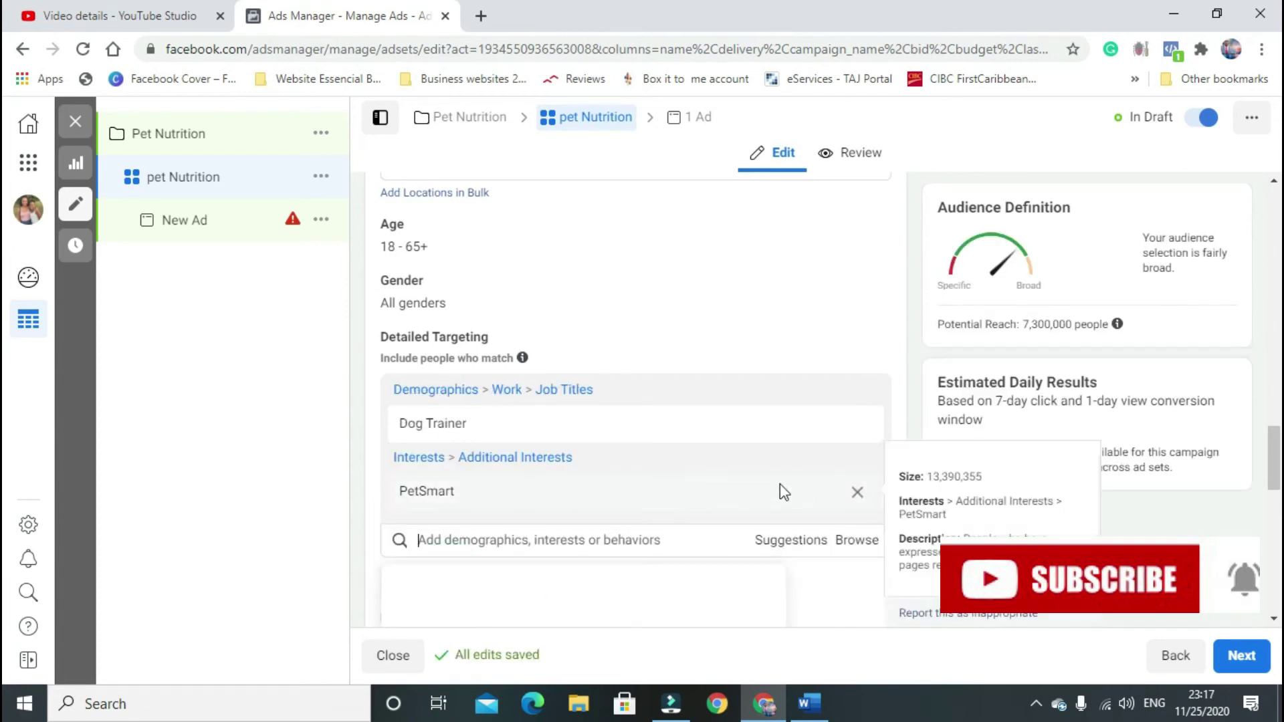
mouse_move(708, 432)
click(856, 423)
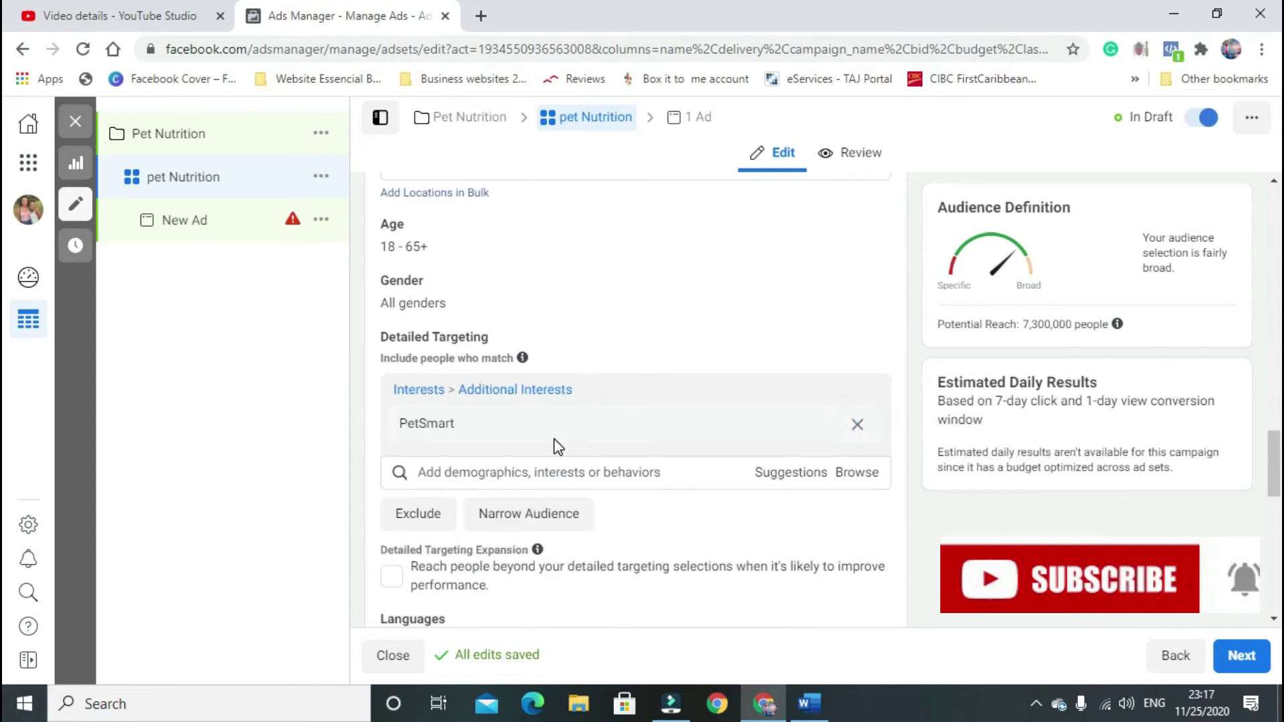
- Search the detailed targeting for "petco" and add the employer Petco alongside PetSmart
click(512, 474)
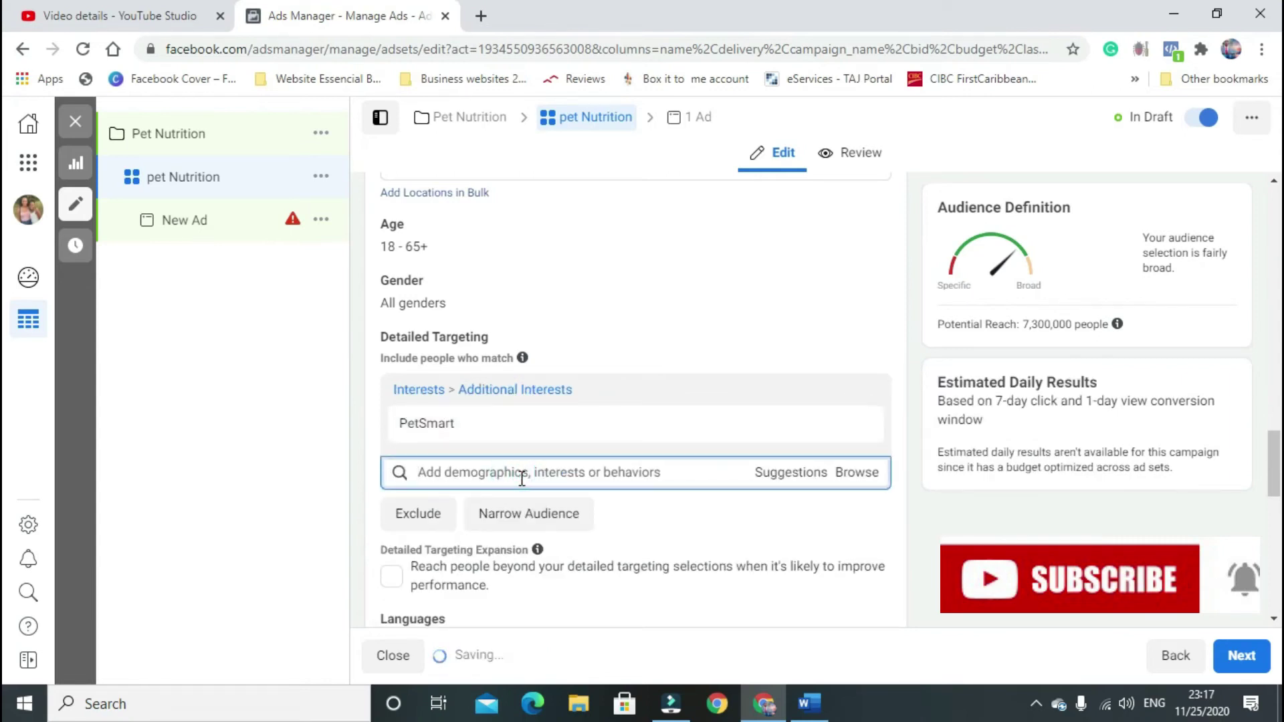
text(petco)
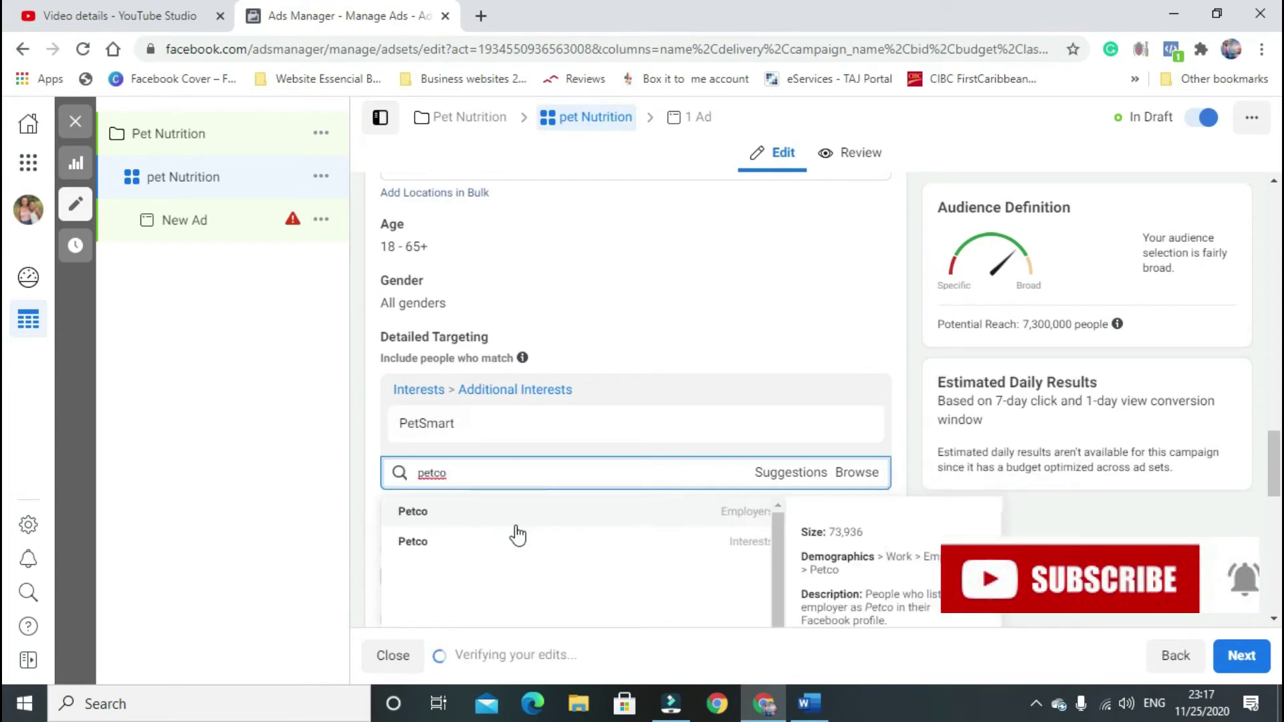
click(515, 516)
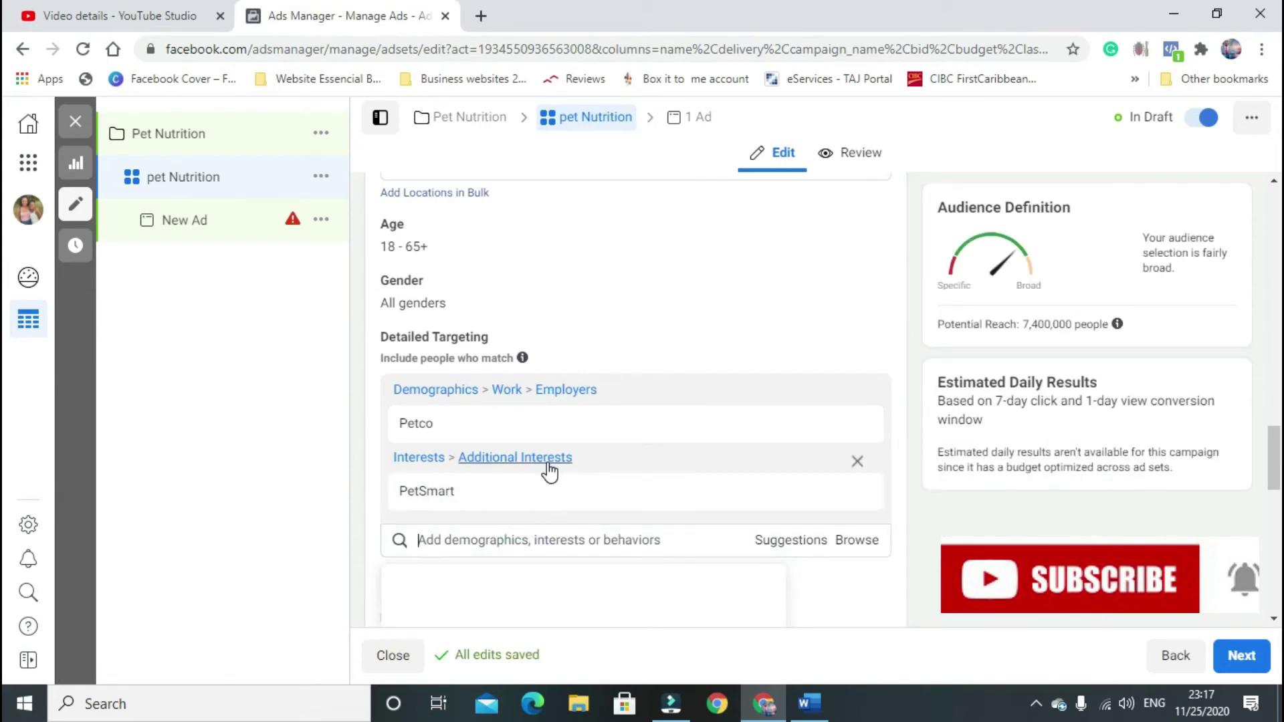
click(1037, 702)
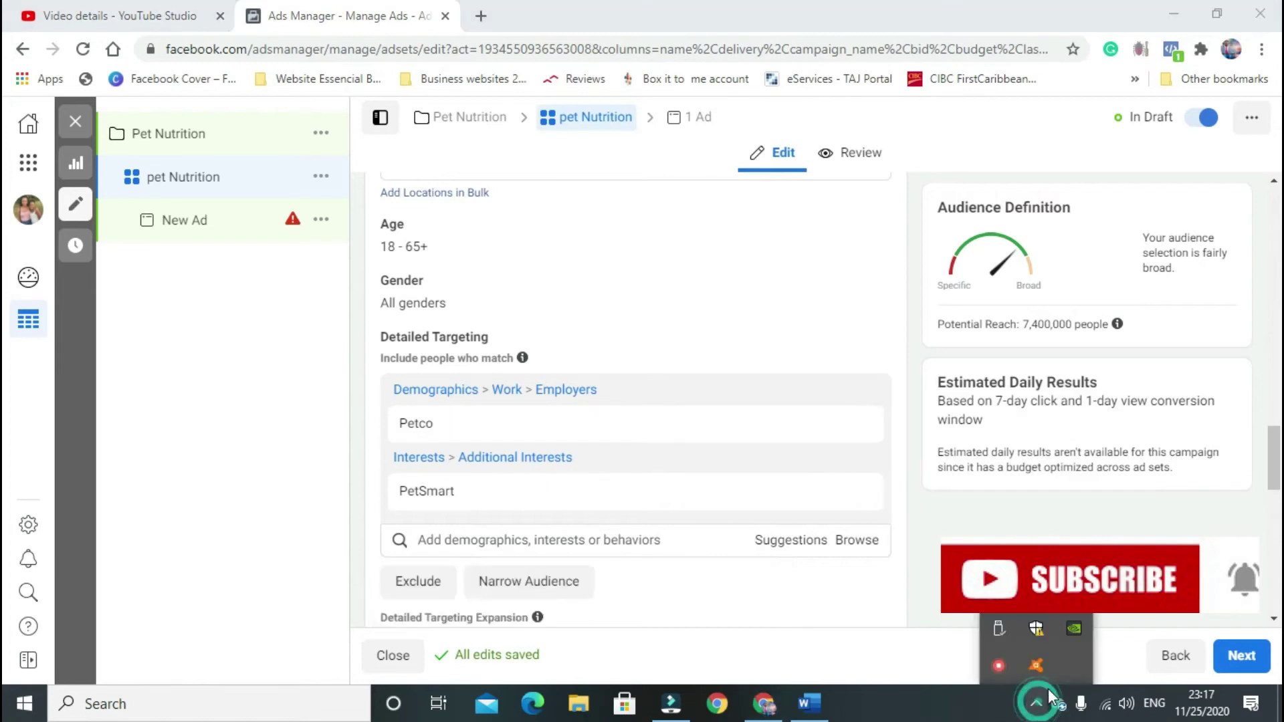
right_click(1013, 666)
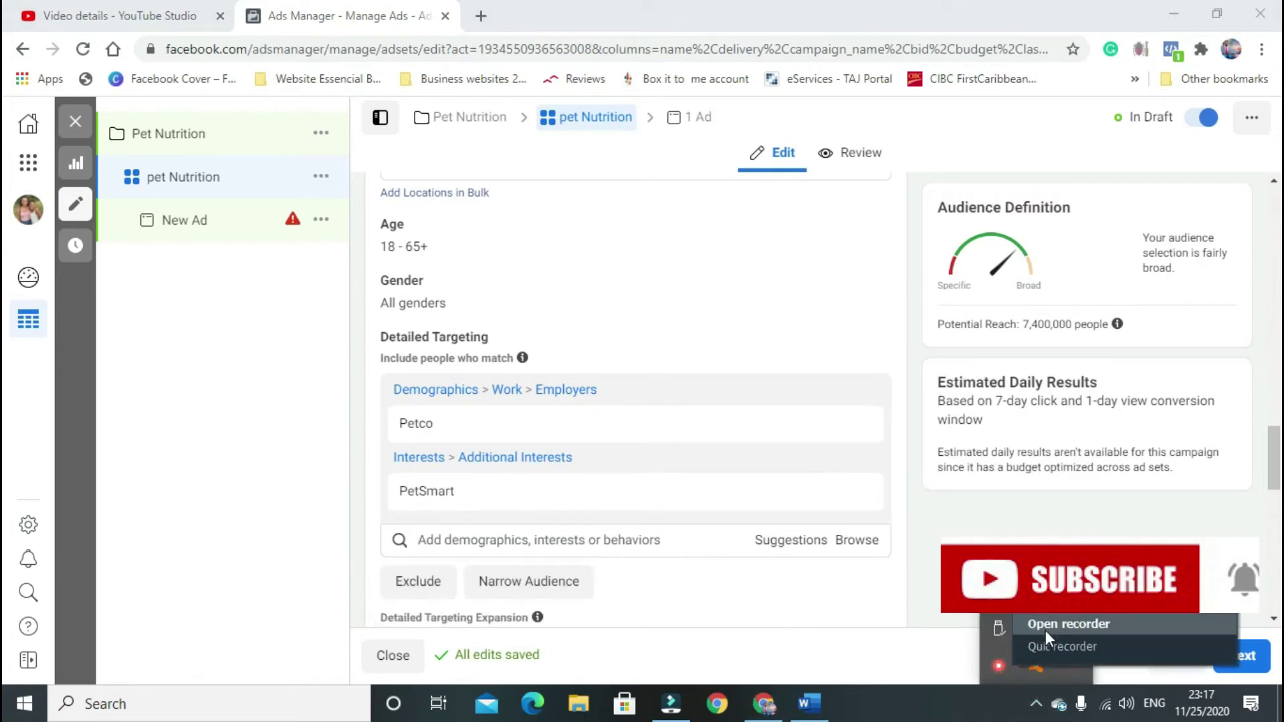
click(1045, 630)
click(1038, 665)
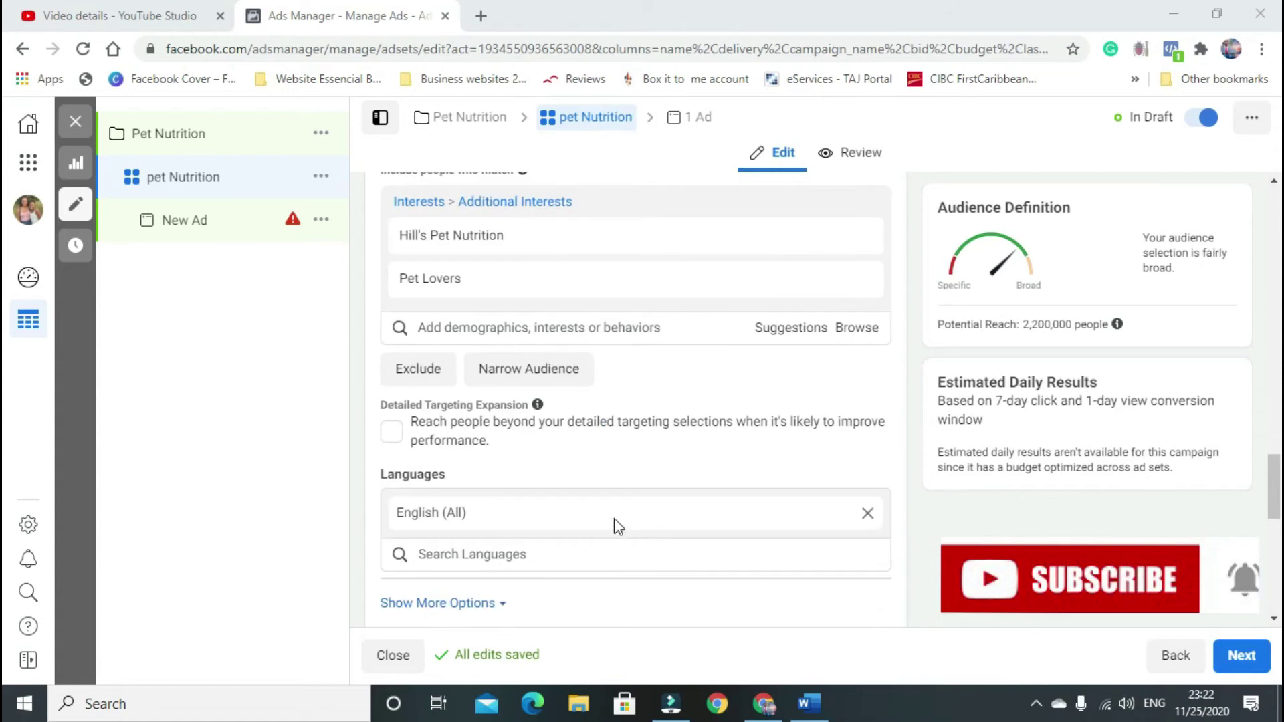
click(1036, 701)
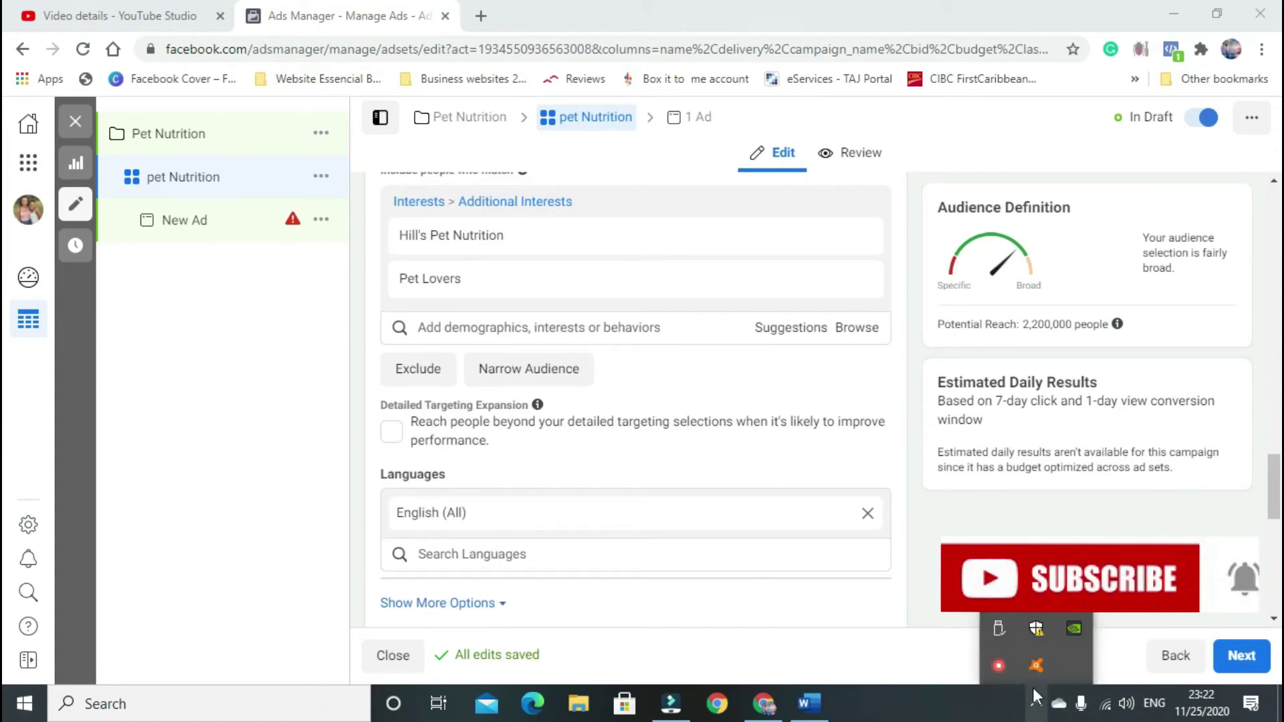
right_click(1009, 667)
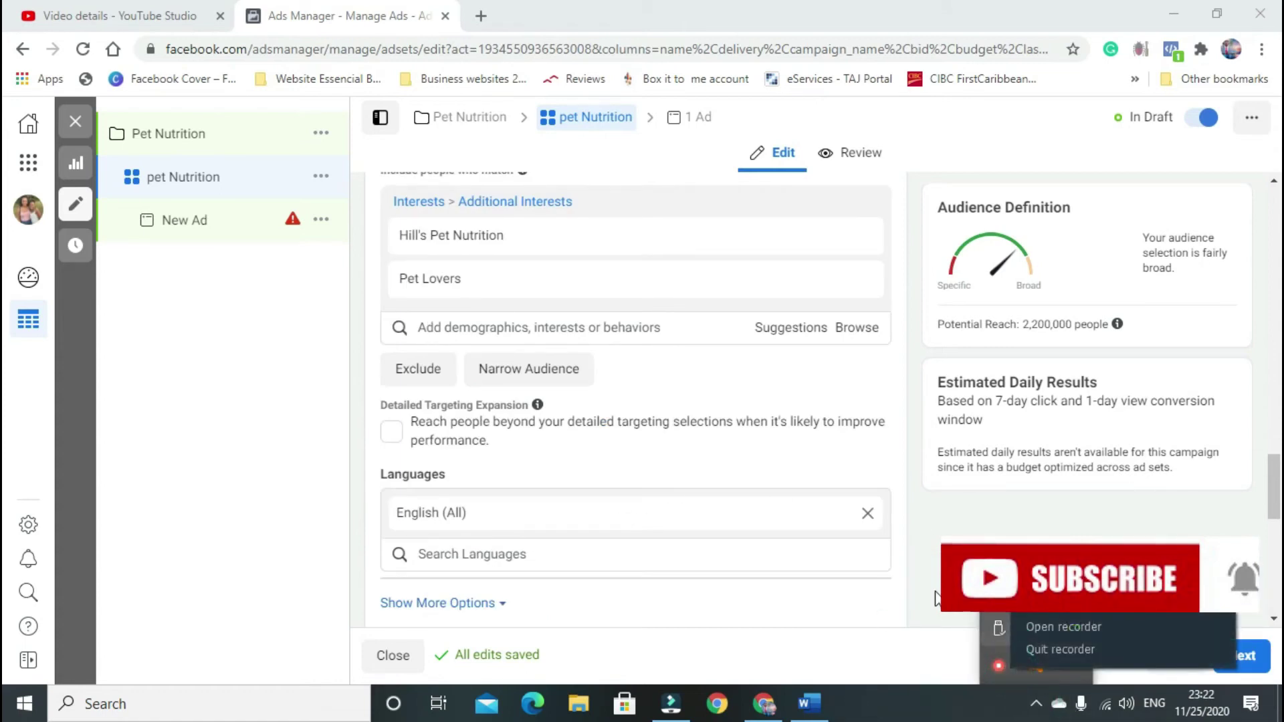
- Review the audience's detailed targeting and view the details of the Hill's Pet Nutrition and Pet Lovers interests
scroll(520, 321, up, 3)
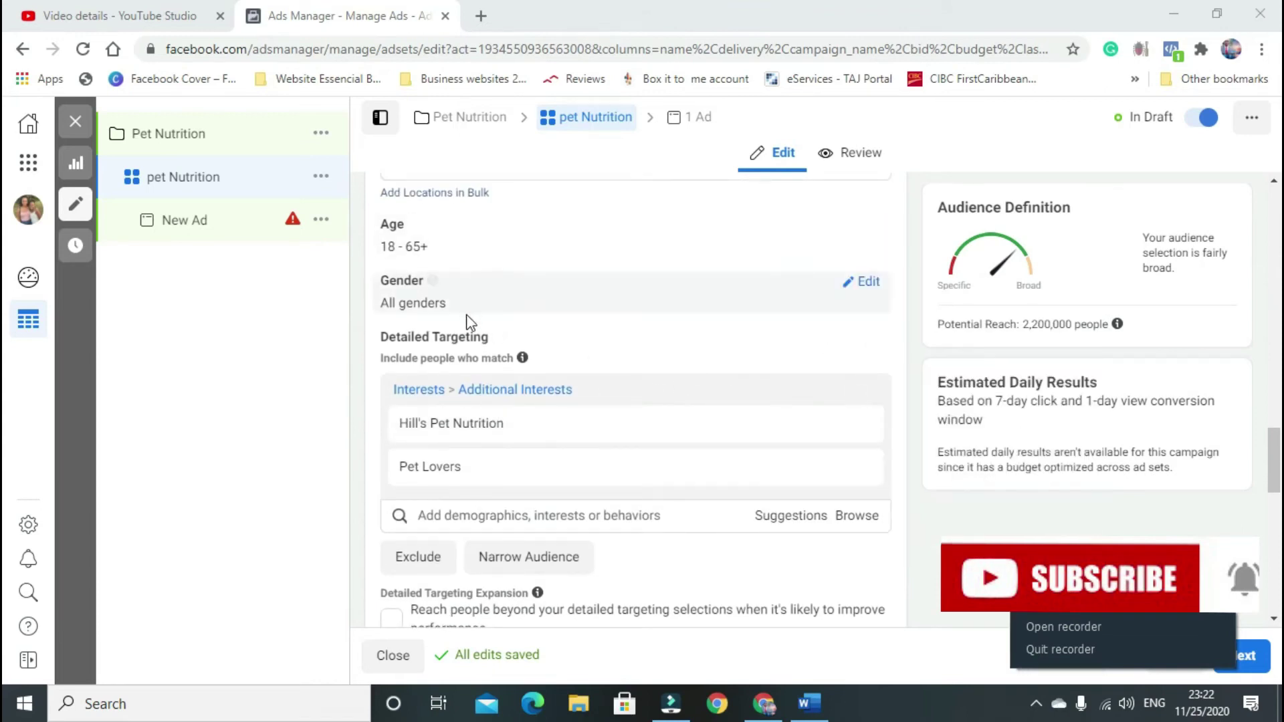
scroll(522, 361, down, 2)
mouse_move(555, 345)
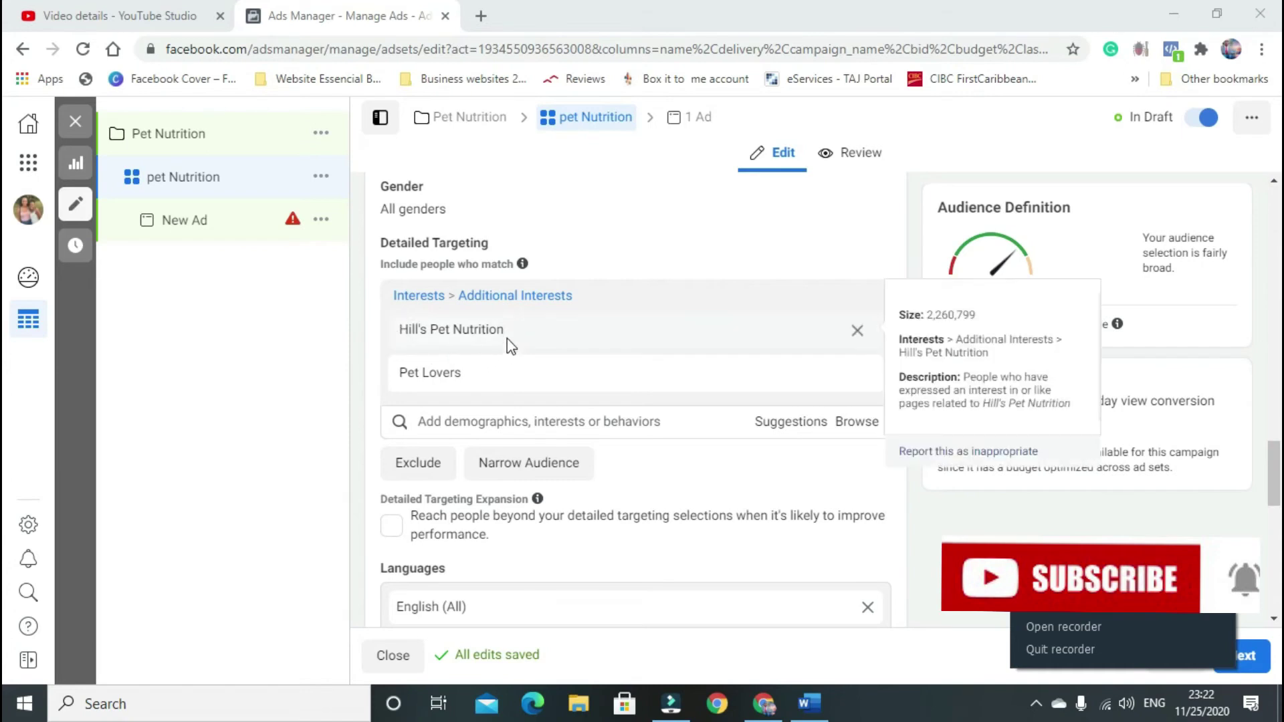
mouse_move(405, 314)
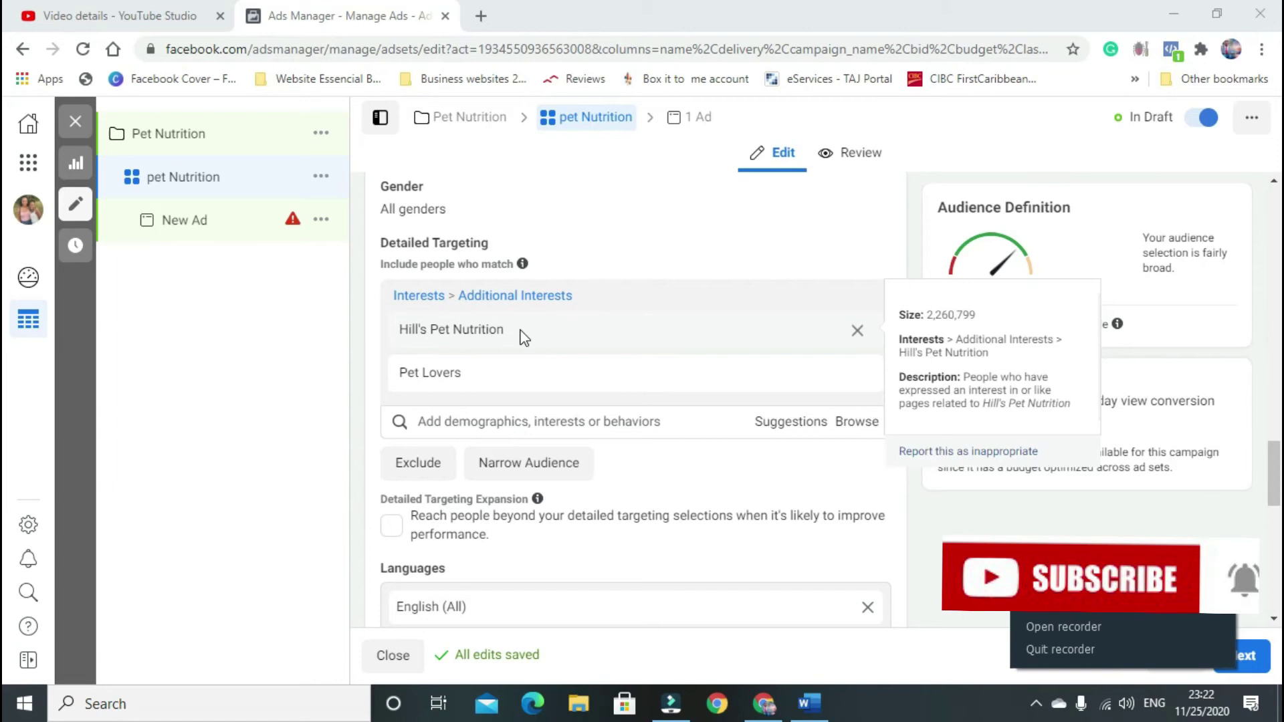
mouse_move(413, 377)
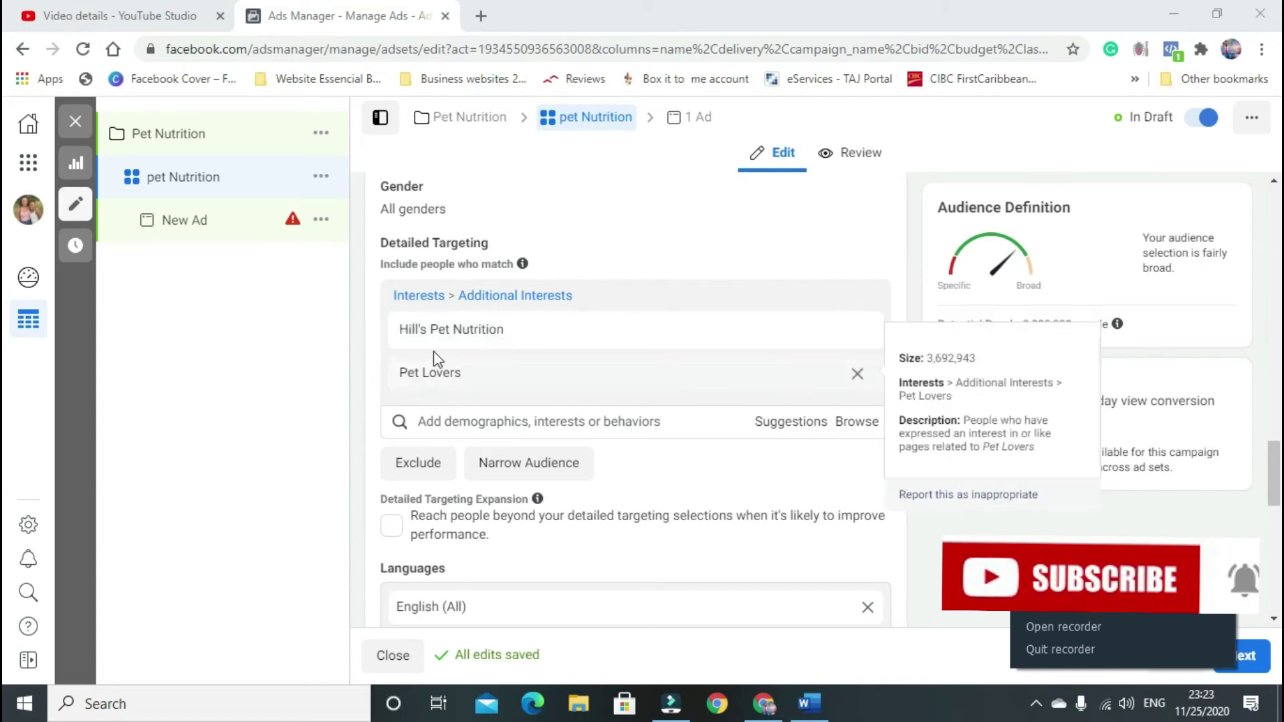
scroll(428, 372, down, 3)
mouse_move(456, 387)
scroll(459, 387, up, 2)
mouse_move(471, 274)
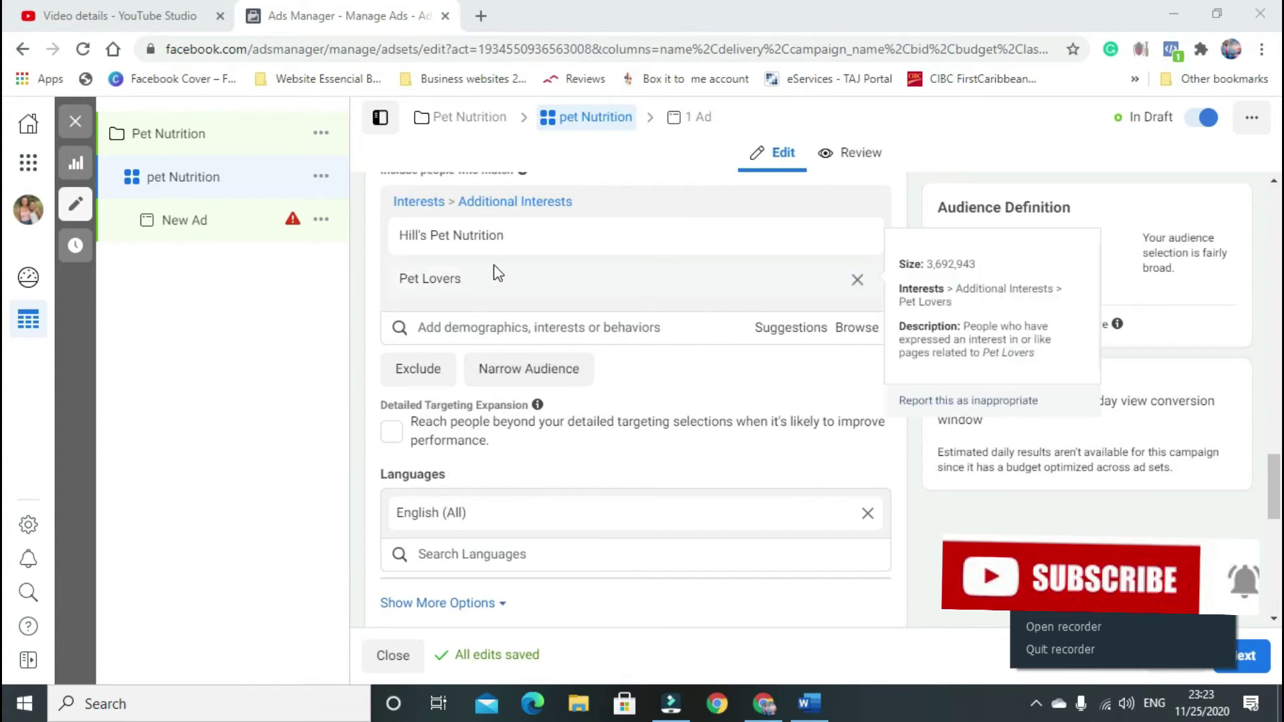
- Review the targeting expansion, language, placement and optimization settings of the ad set, and continue to the ad
scroll(447, 373, down, 3)
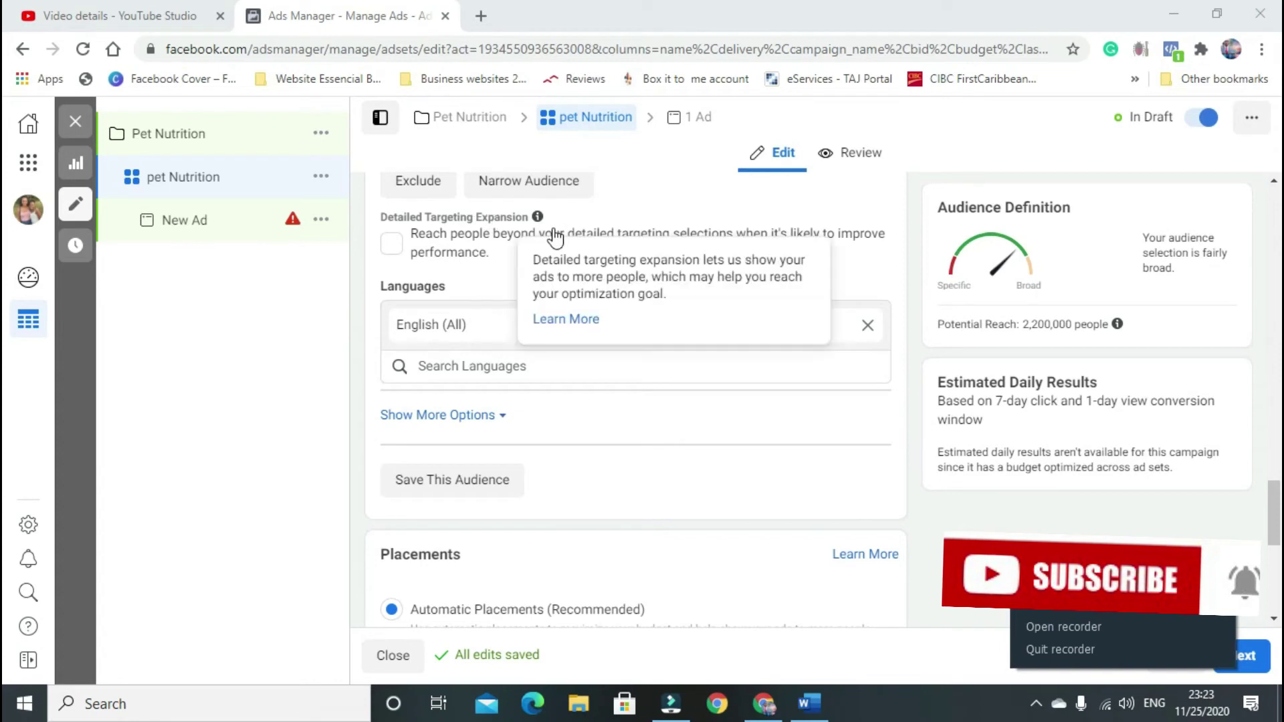
scroll(484, 428, down, 3)
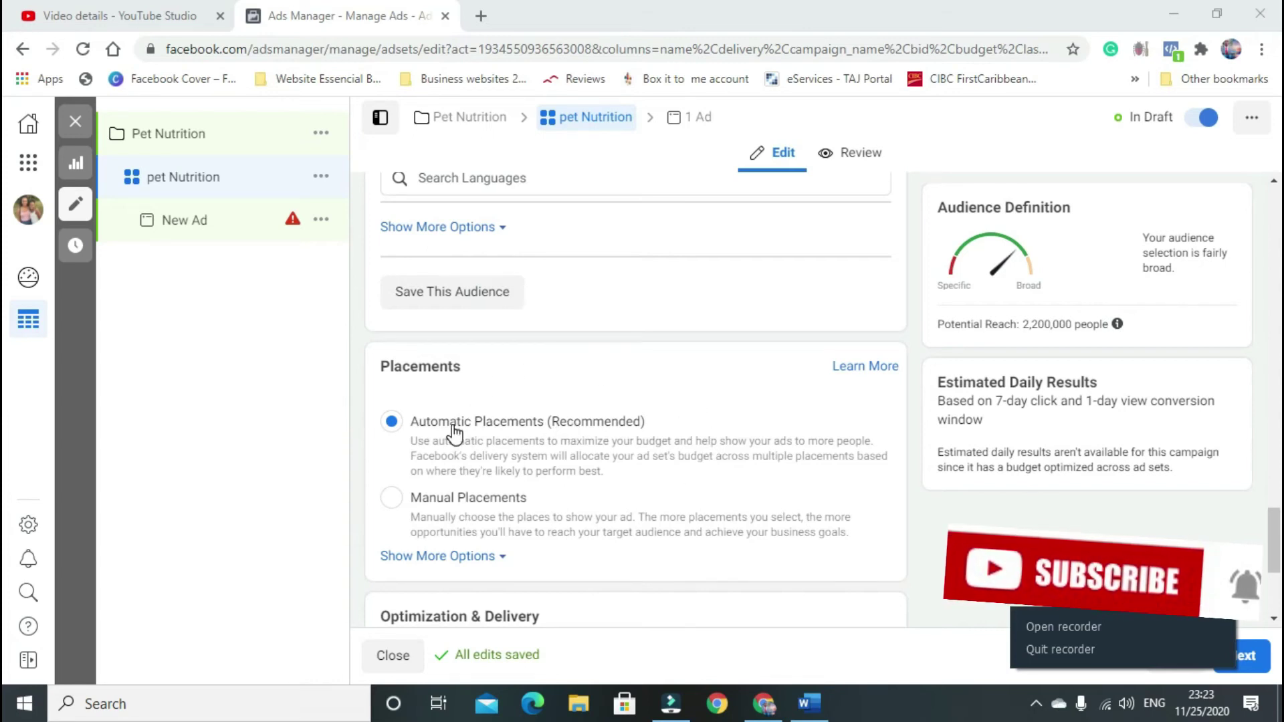
scroll(455, 428, down, 1)
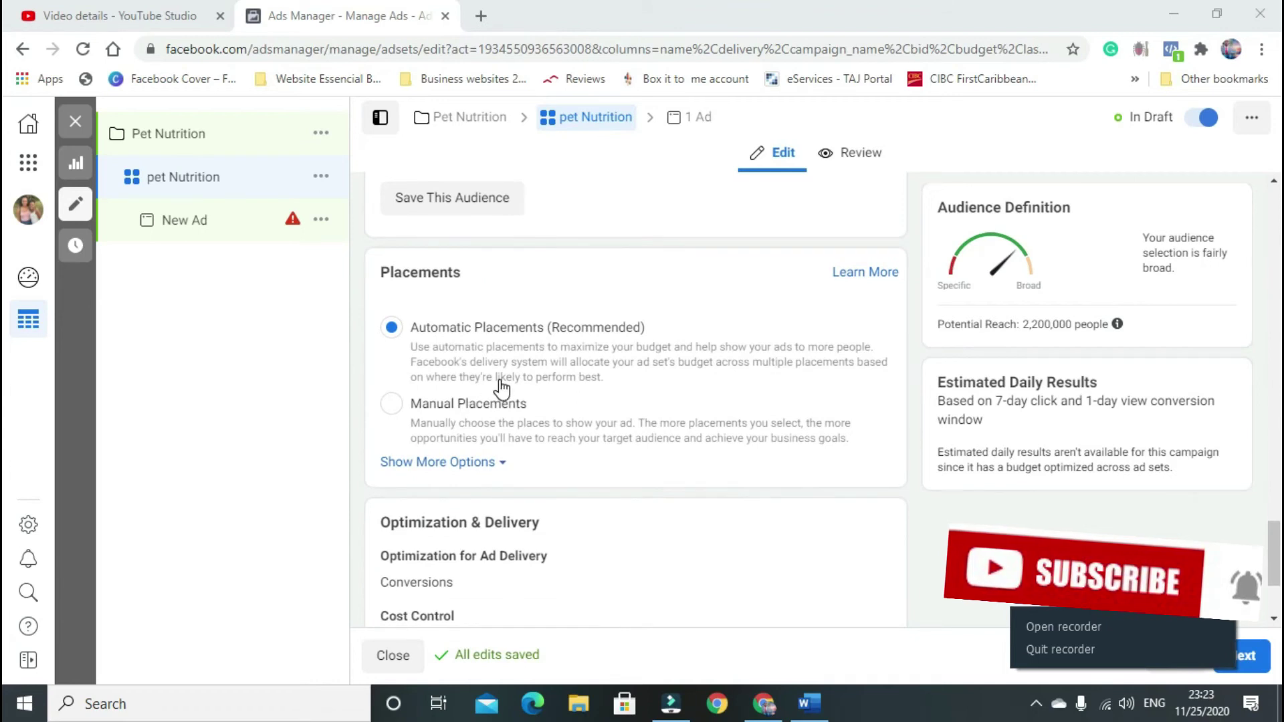
scroll(488, 395, down, 1)
scroll(490, 398, down, 1)
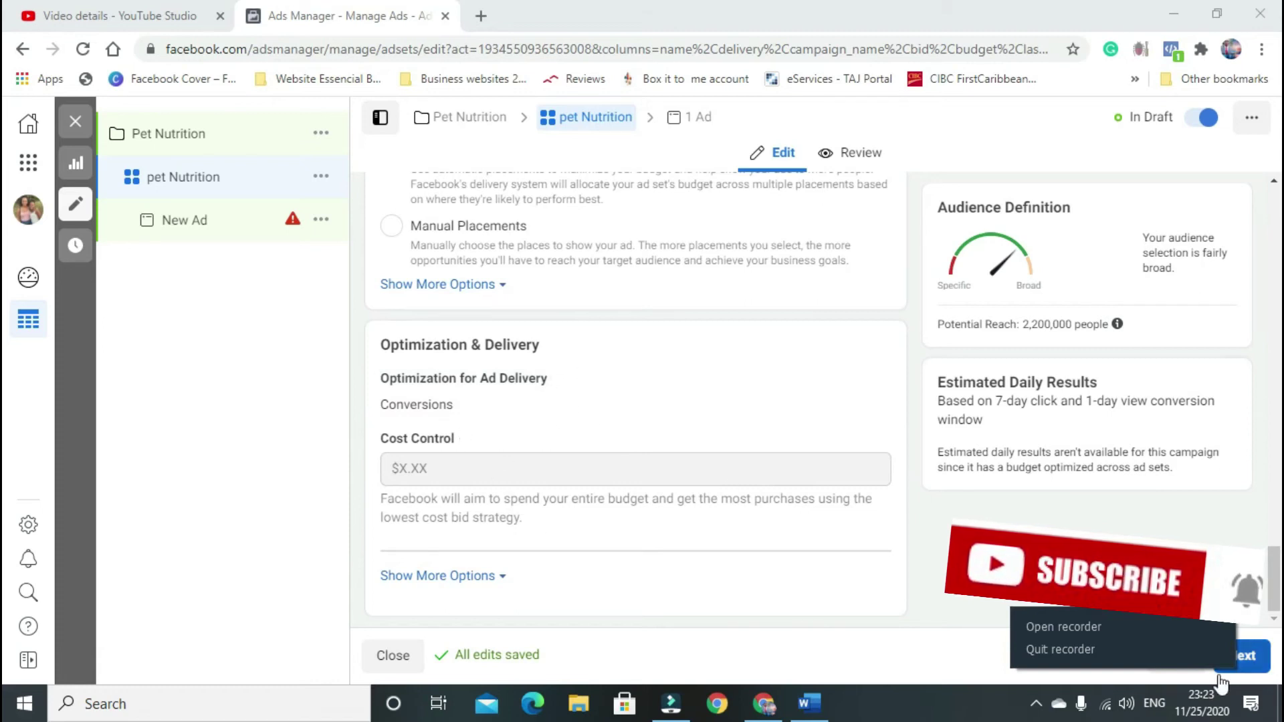
click(1245, 659)
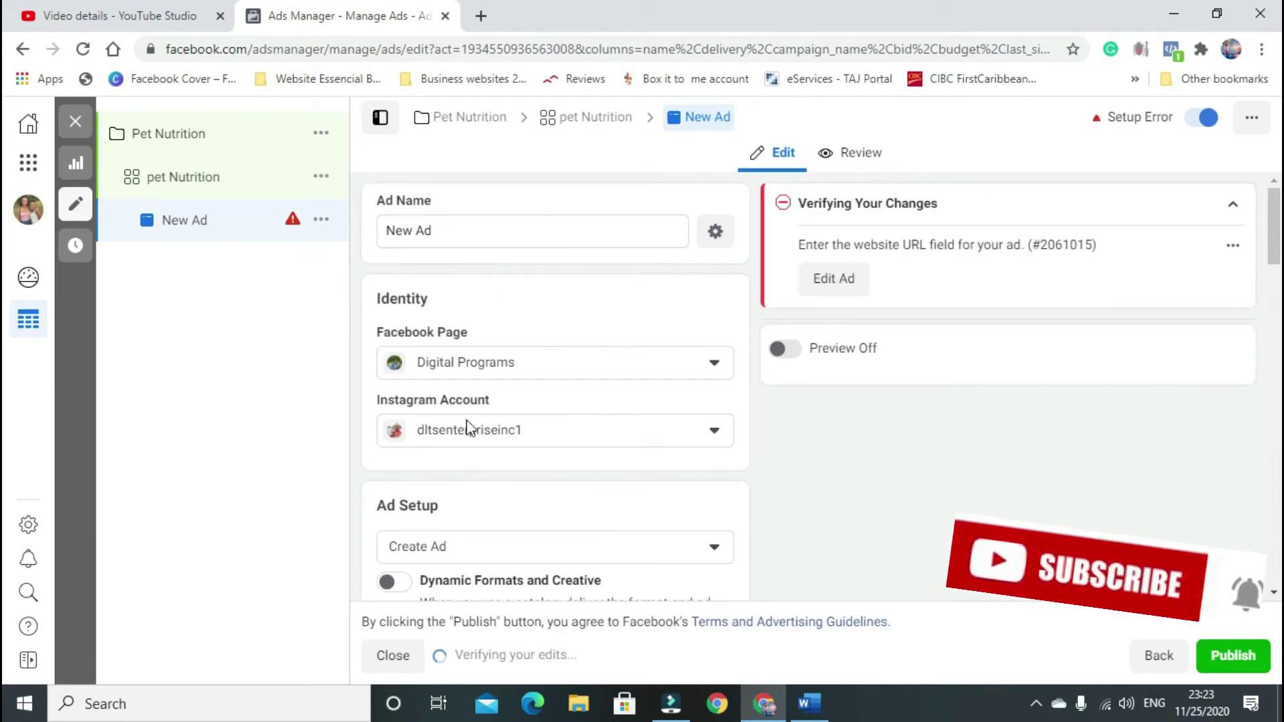
- Review the new ad's identity, ad setup and format options
scroll(428, 401, down, 1)
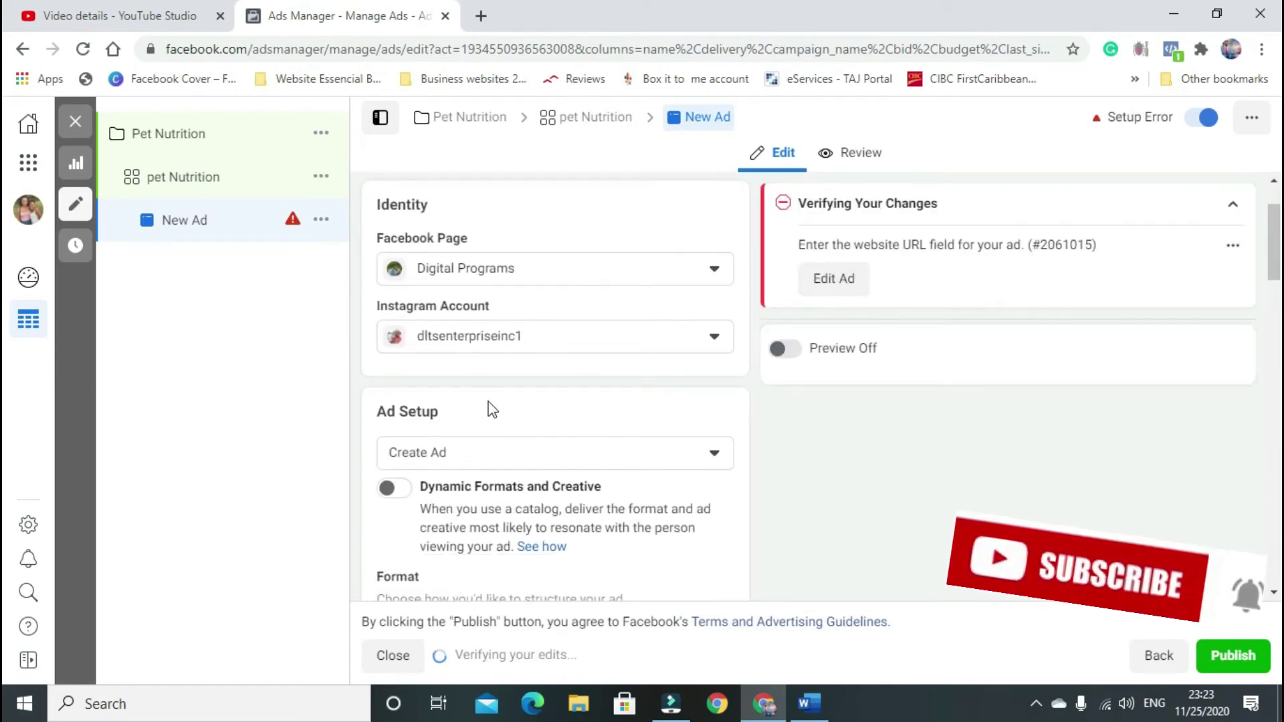
scroll(672, 487, down, 5)
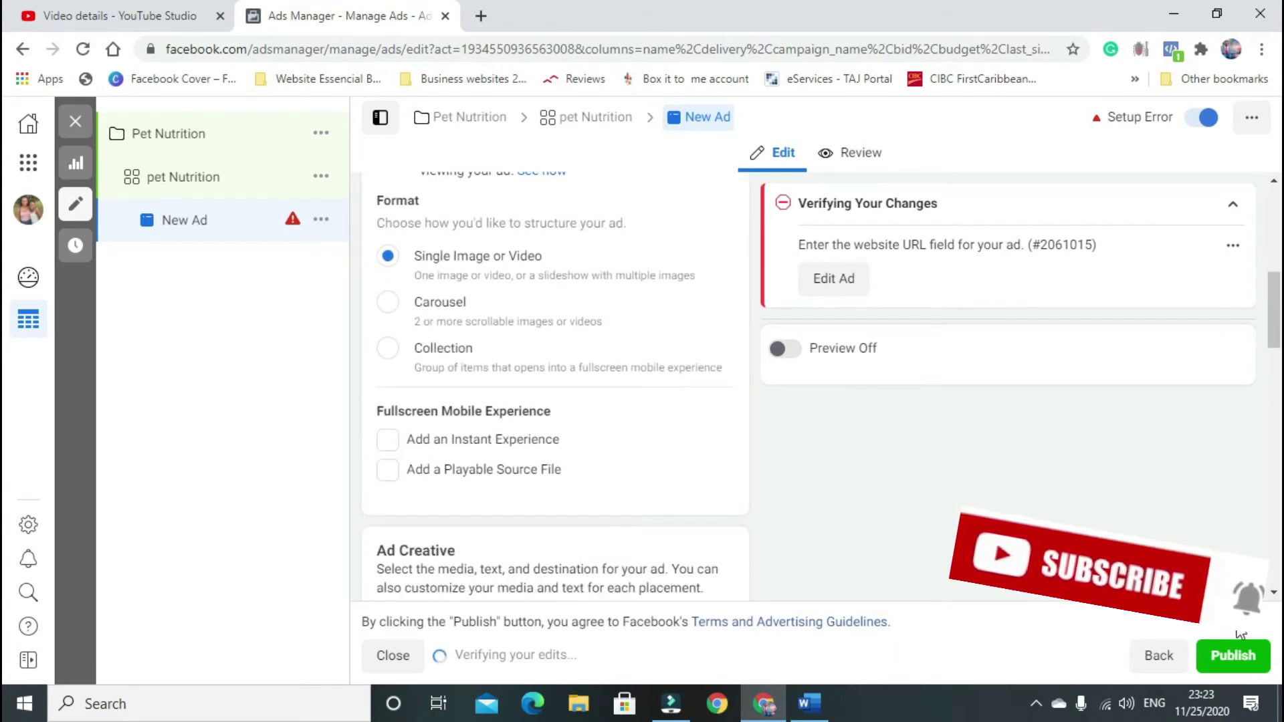
scroll(563, 500, up, 3)
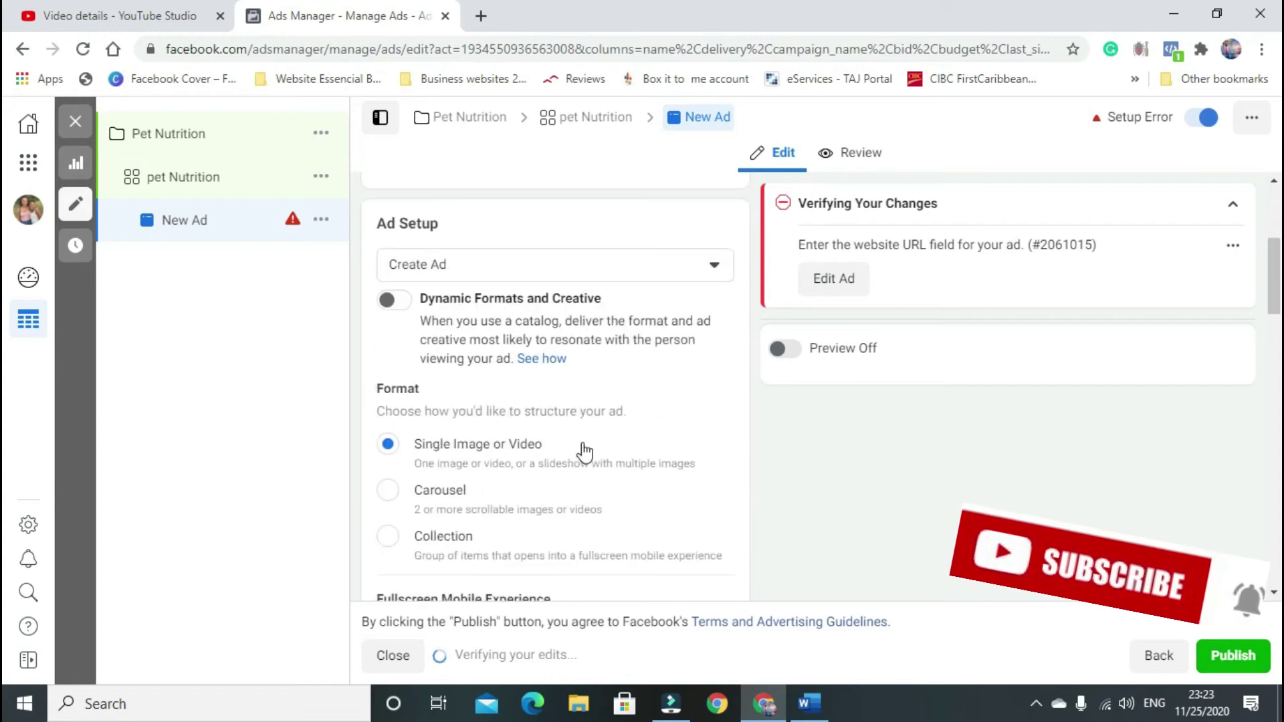
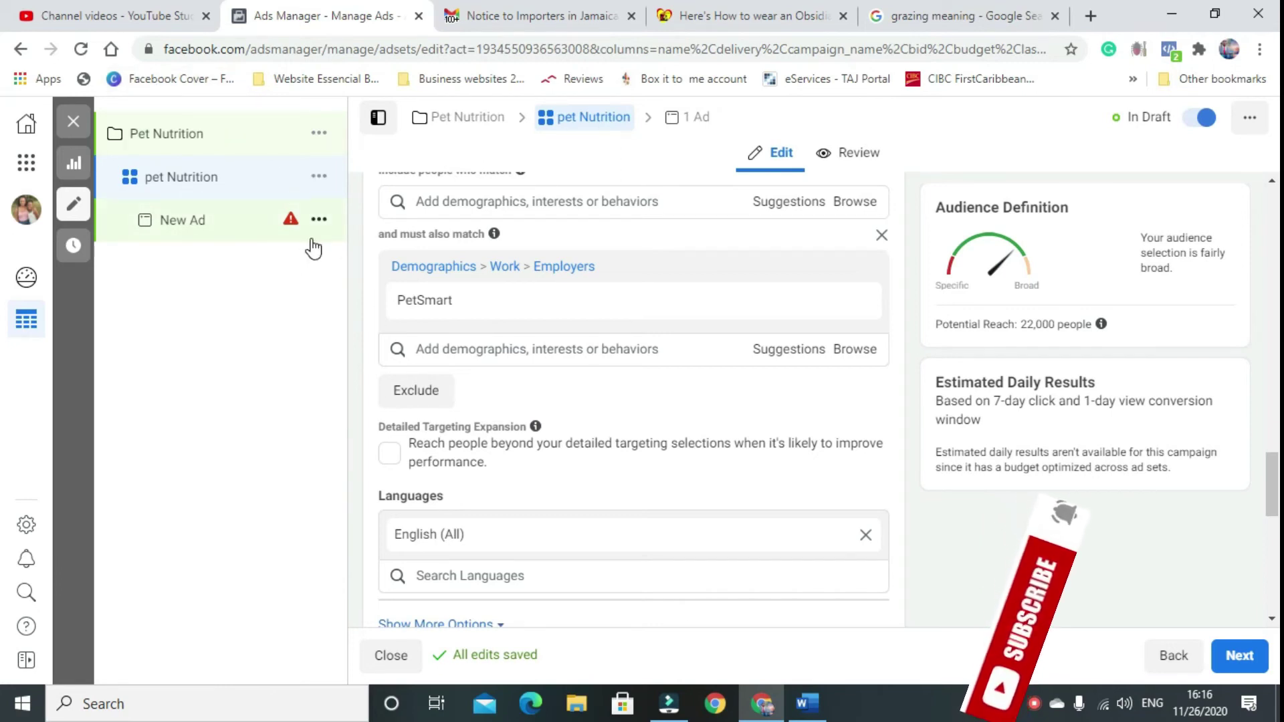
- Review the Pet Nutrition campaign's objective, A/B test and budget settings, and continue through the ad set to the ad
click(164, 136)
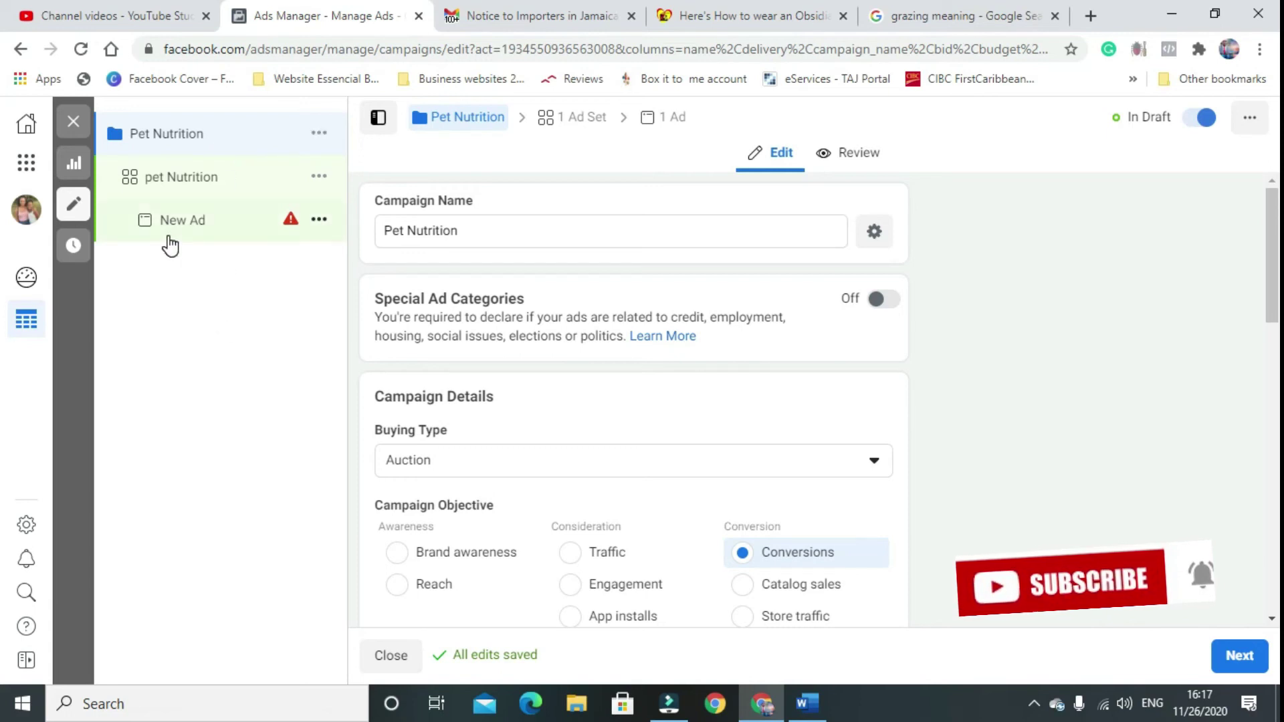
scroll(439, 347, down, 3)
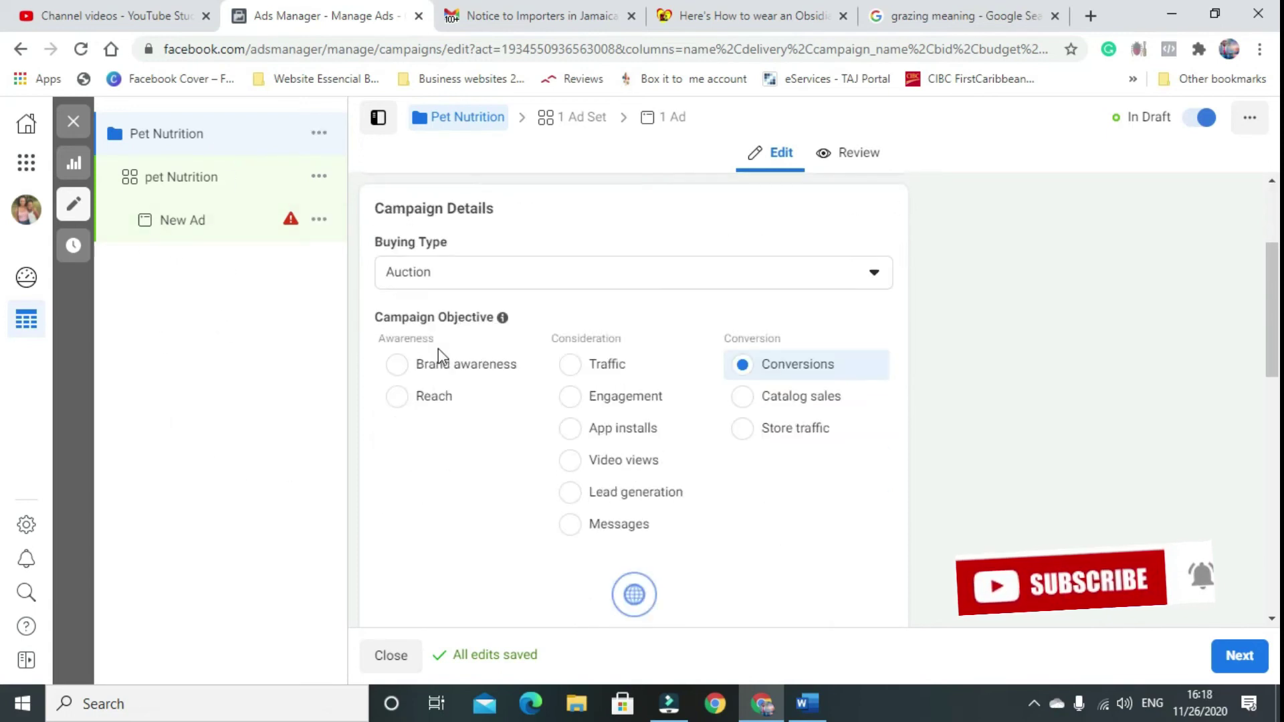
scroll(452, 365, down, 5)
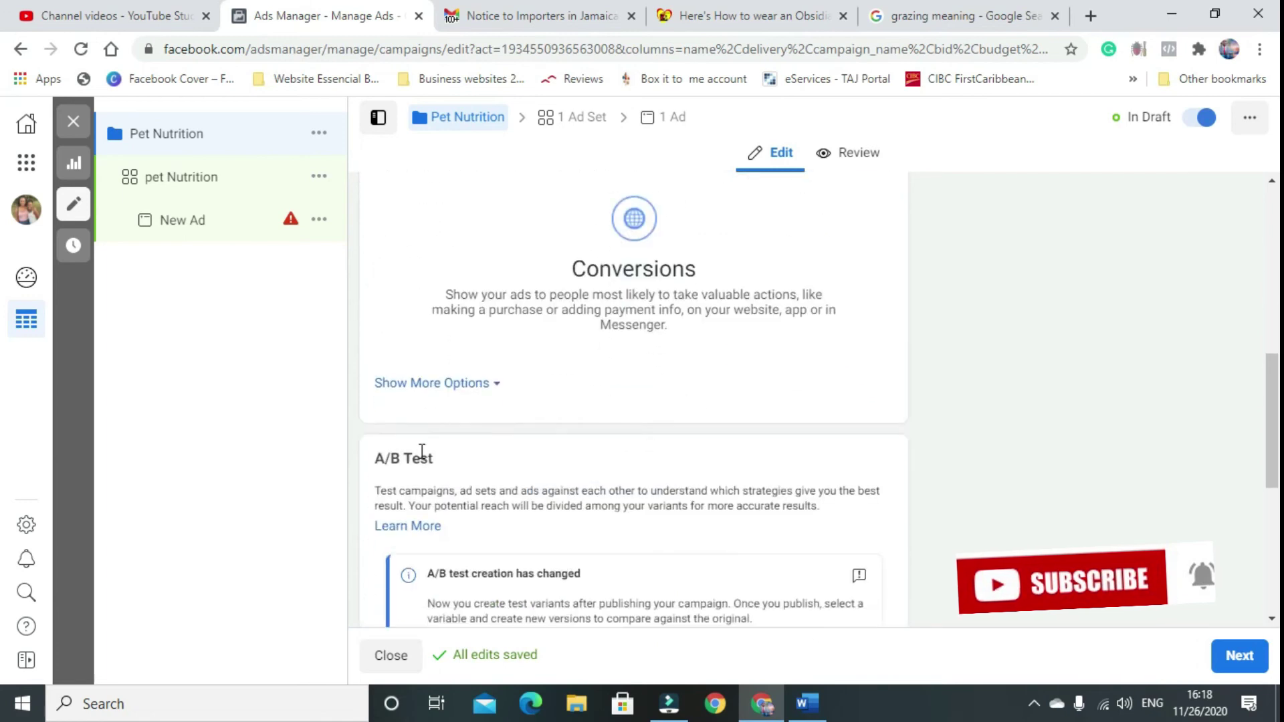
scroll(401, 445, down, 6)
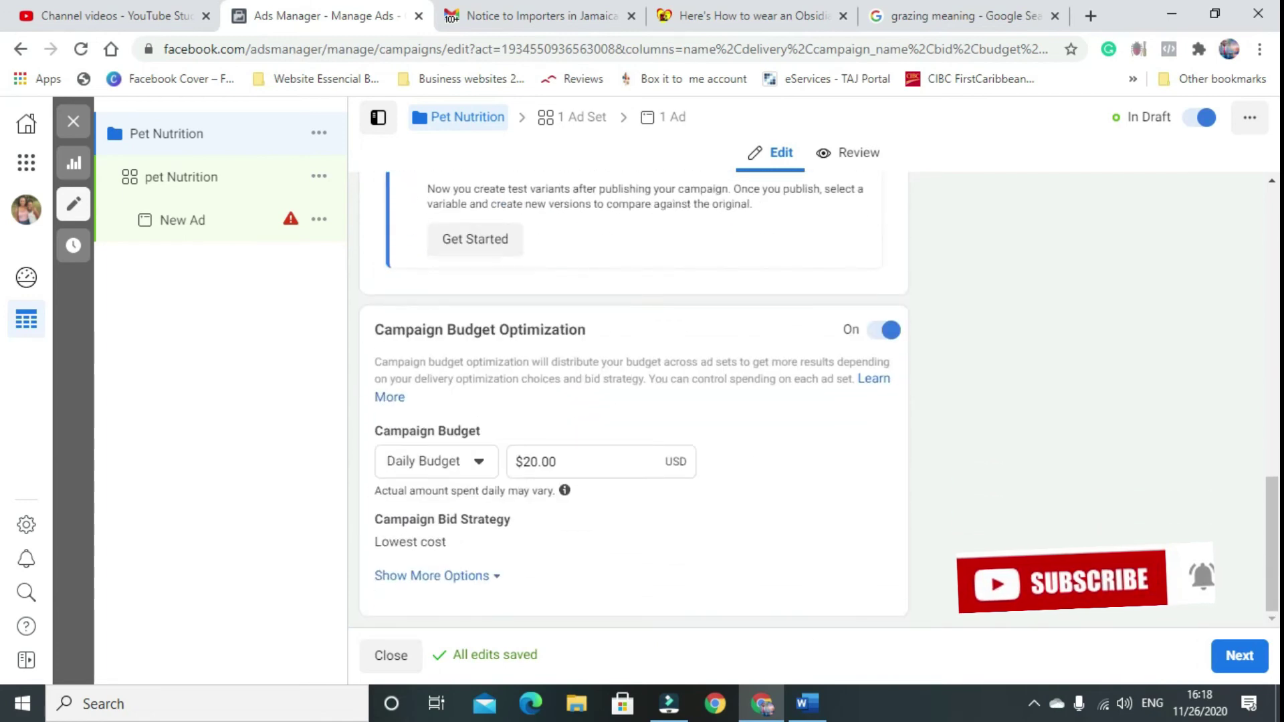
click(1236, 657)
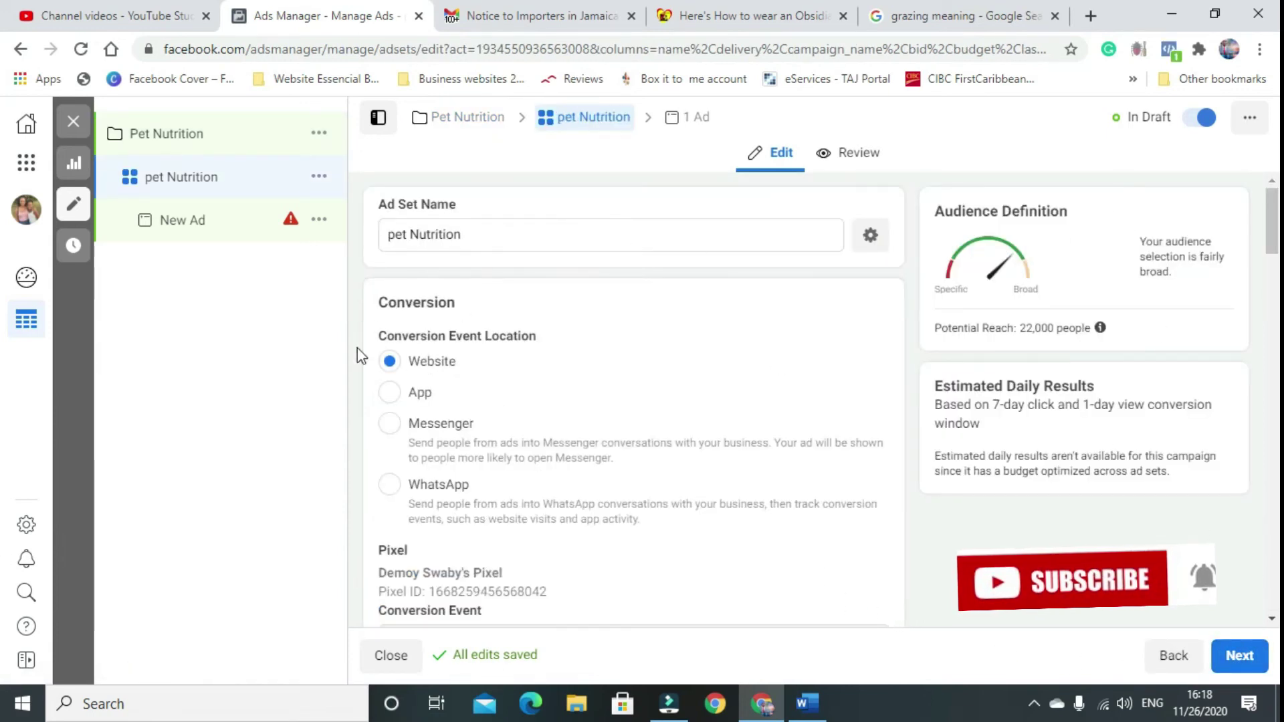
click(1219, 652)
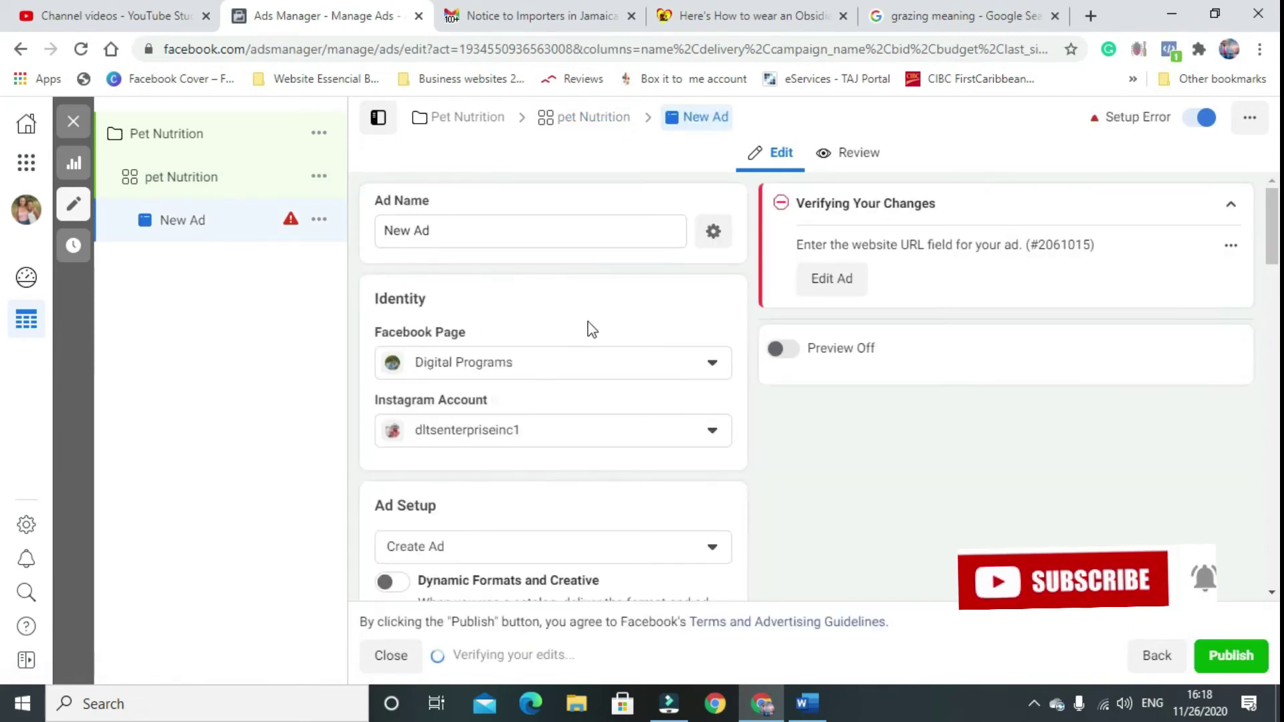
- Return to the pet Nutrition ad set and review its conversion, custom audience, location and detailed targeting settings
click(252, 187)
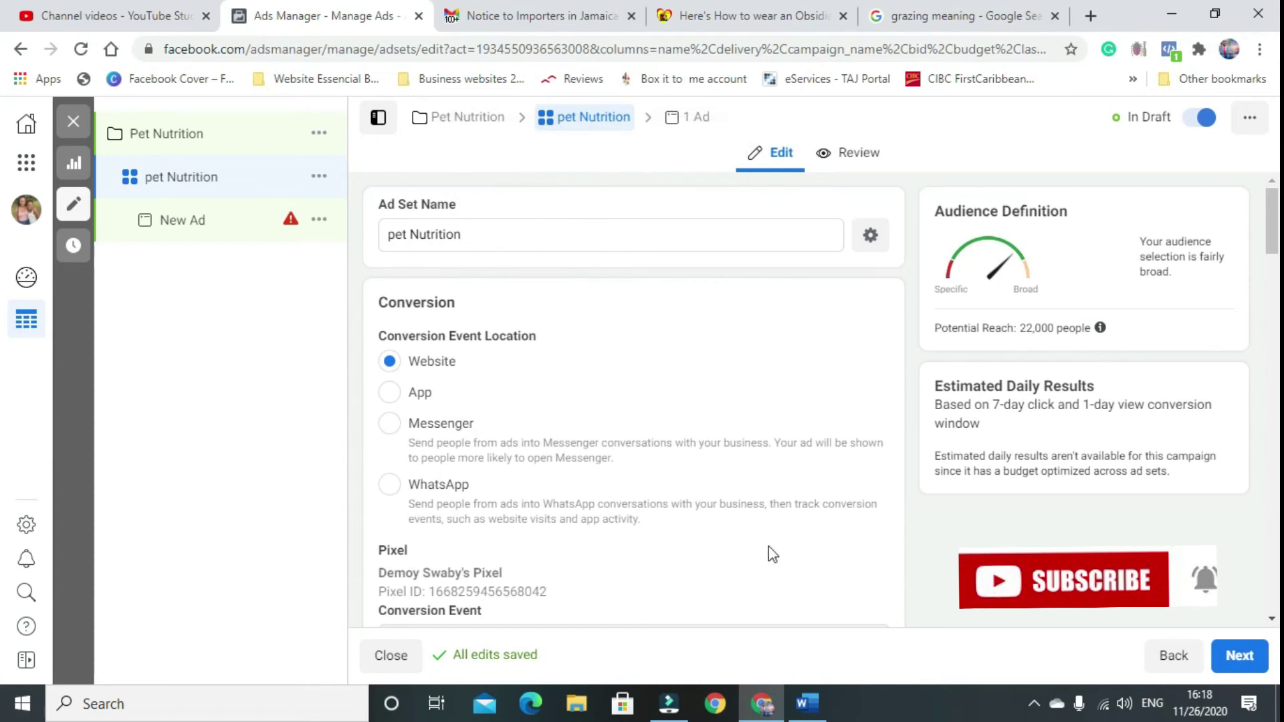
scroll(695, 565, down, 3)
scroll(689, 482, up, 3)
scroll(685, 495, down, 10)
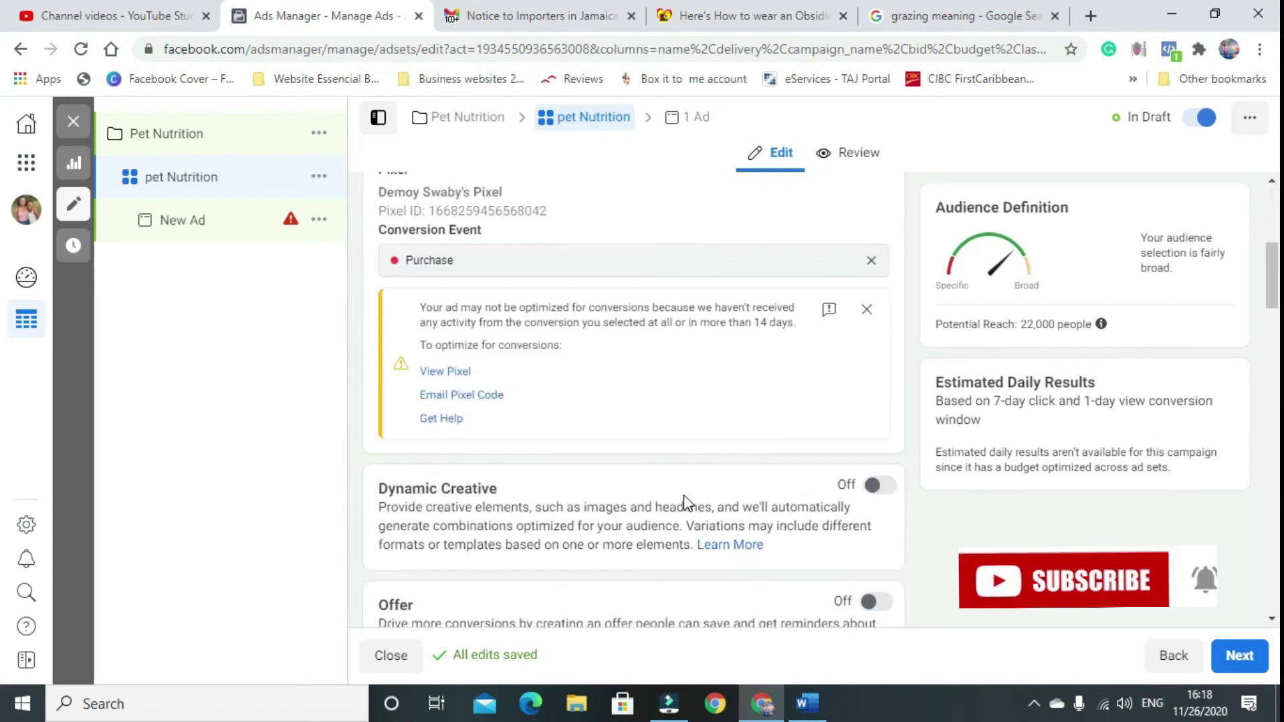
scroll(689, 501, down, 5)
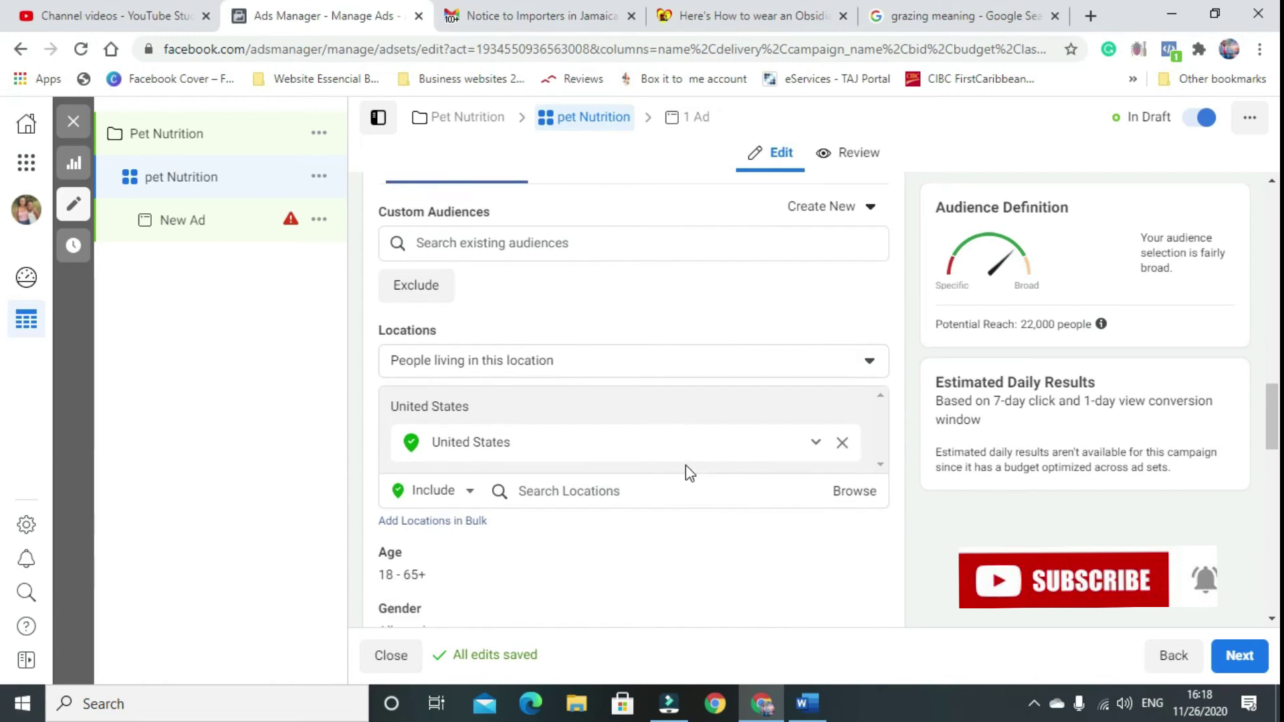
scroll(684, 464, down, 5)
scroll(670, 459, up, 3)
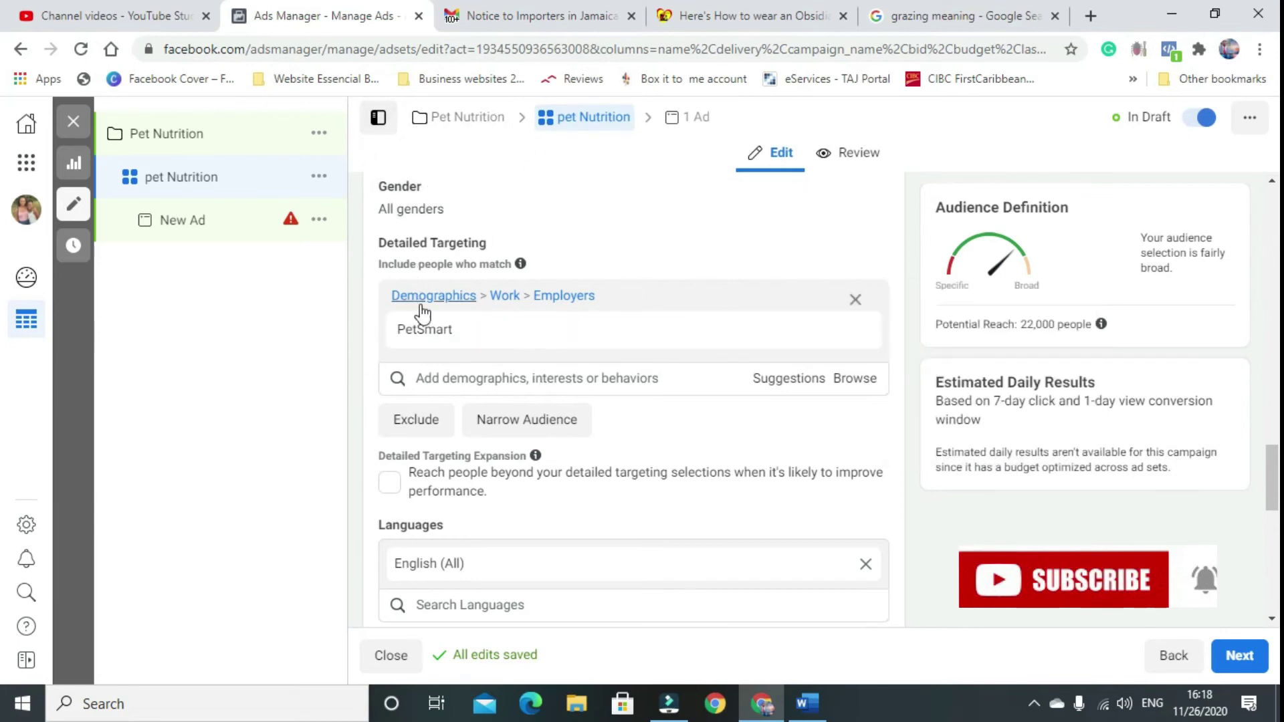
mouse_move(530, 359)
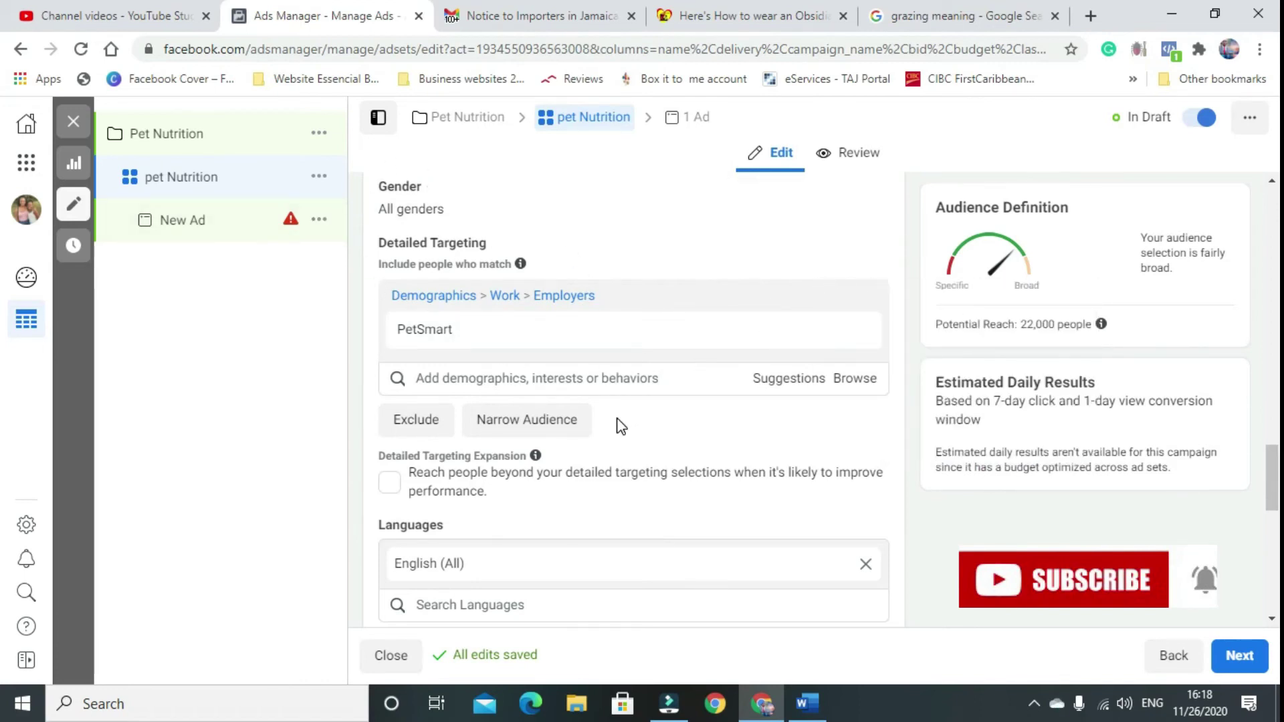
mouse_move(592, 334)
- Search the detailed targeting for "petco" and add the employer Petco
click(596, 377)
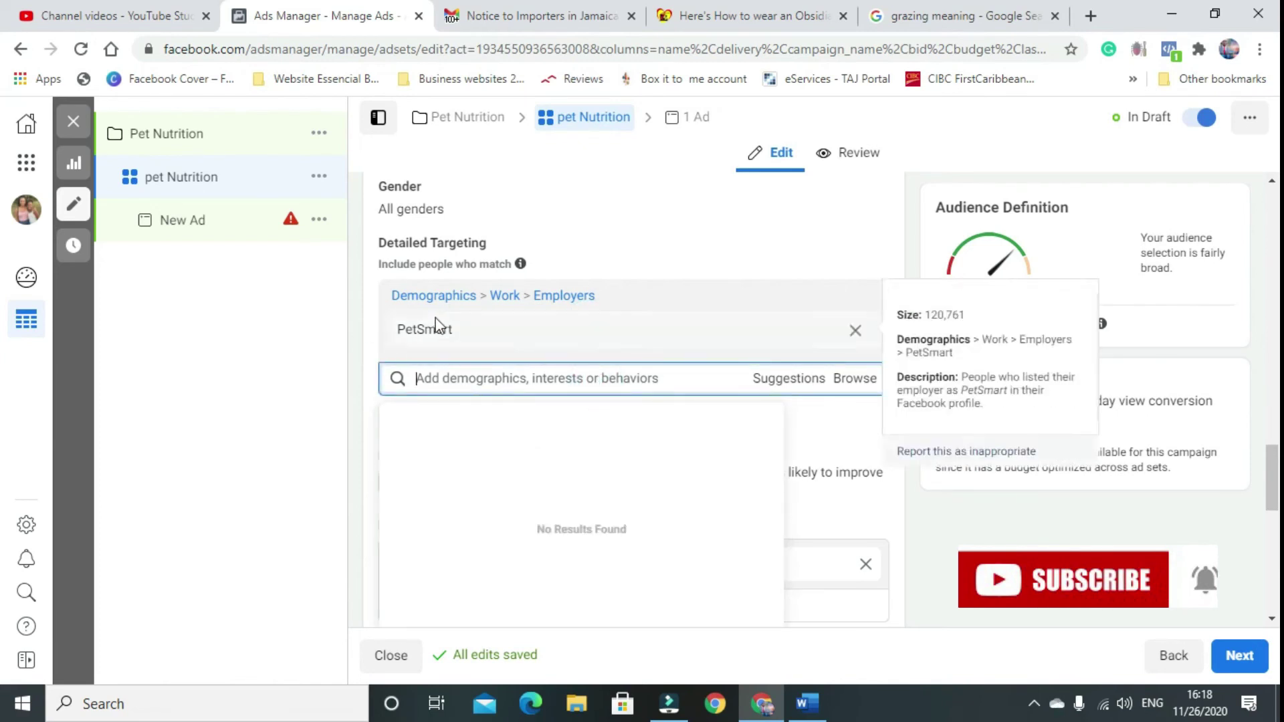
text(p)
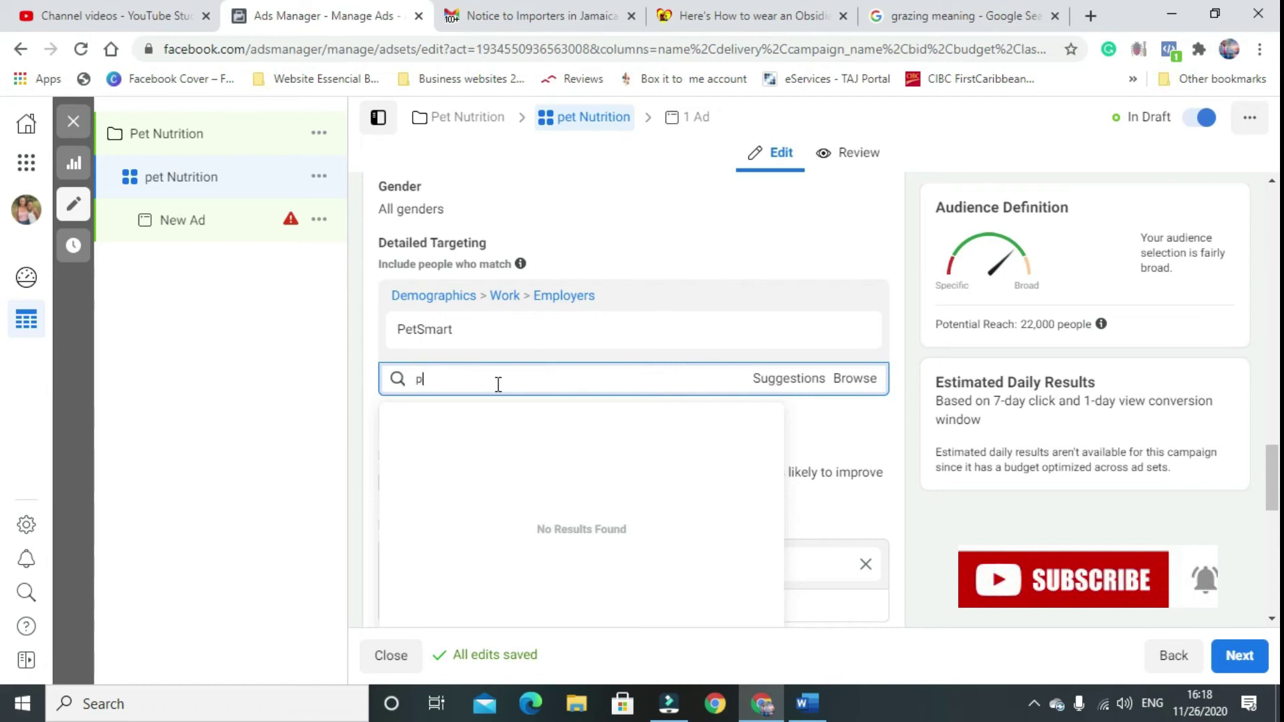
text(etco)
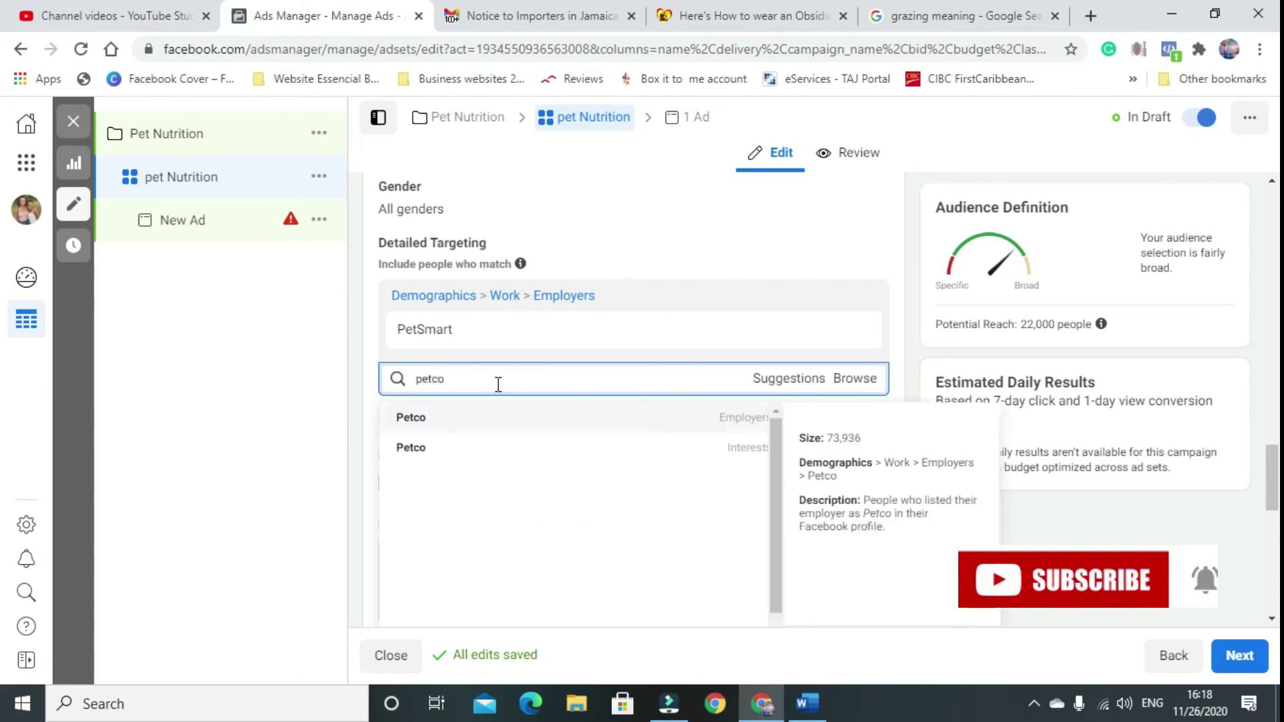
key(Return)
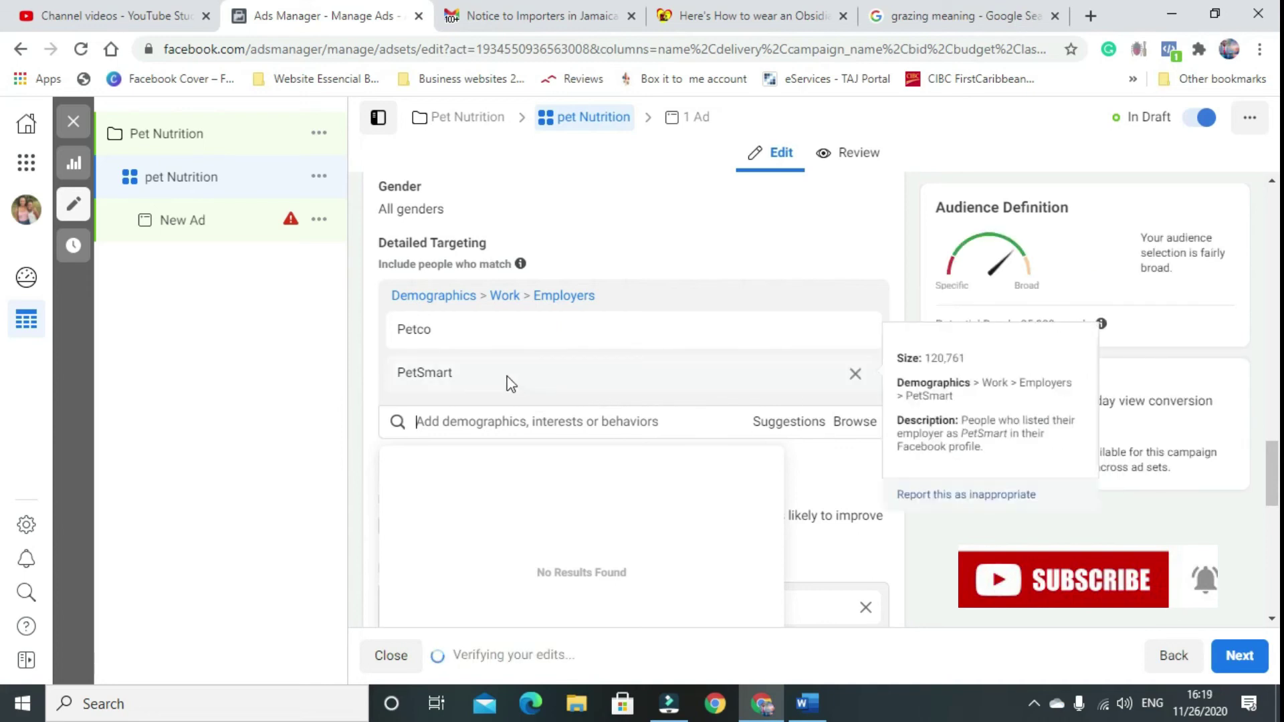
mouse_move(547, 347)
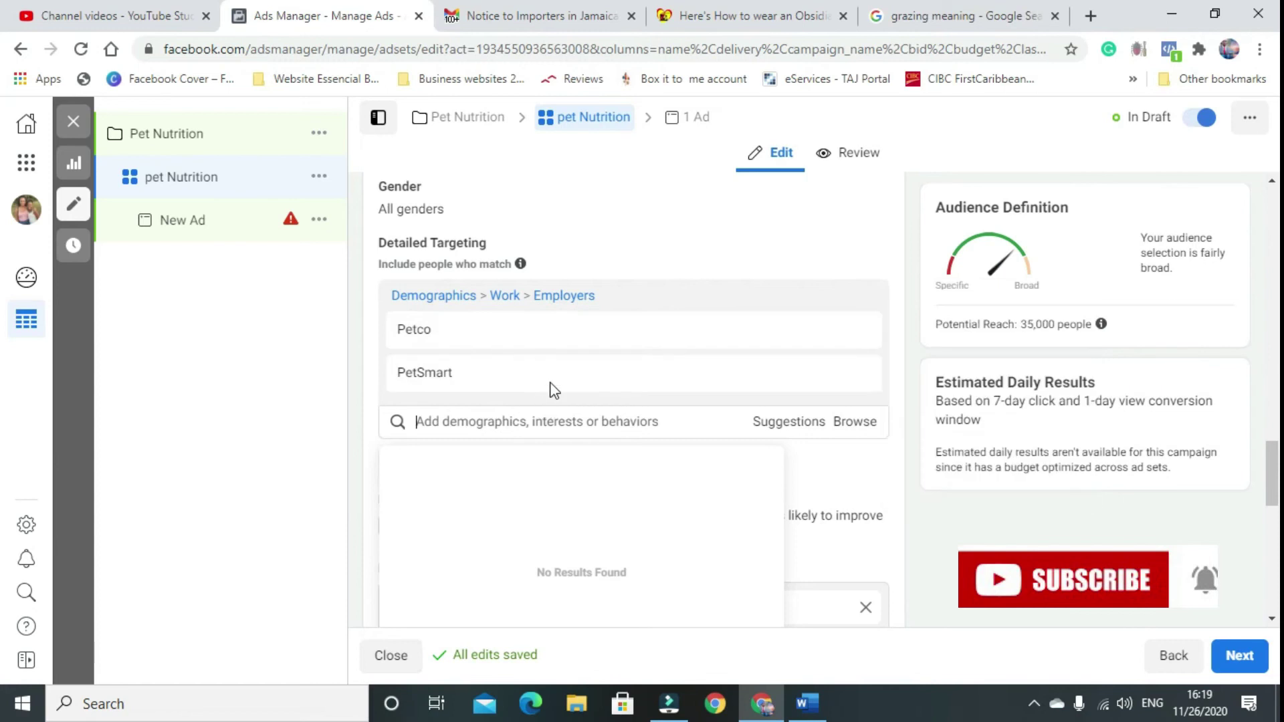
- Search the detailed targeting for "pet food" and add the interest Pets
click(531, 430)
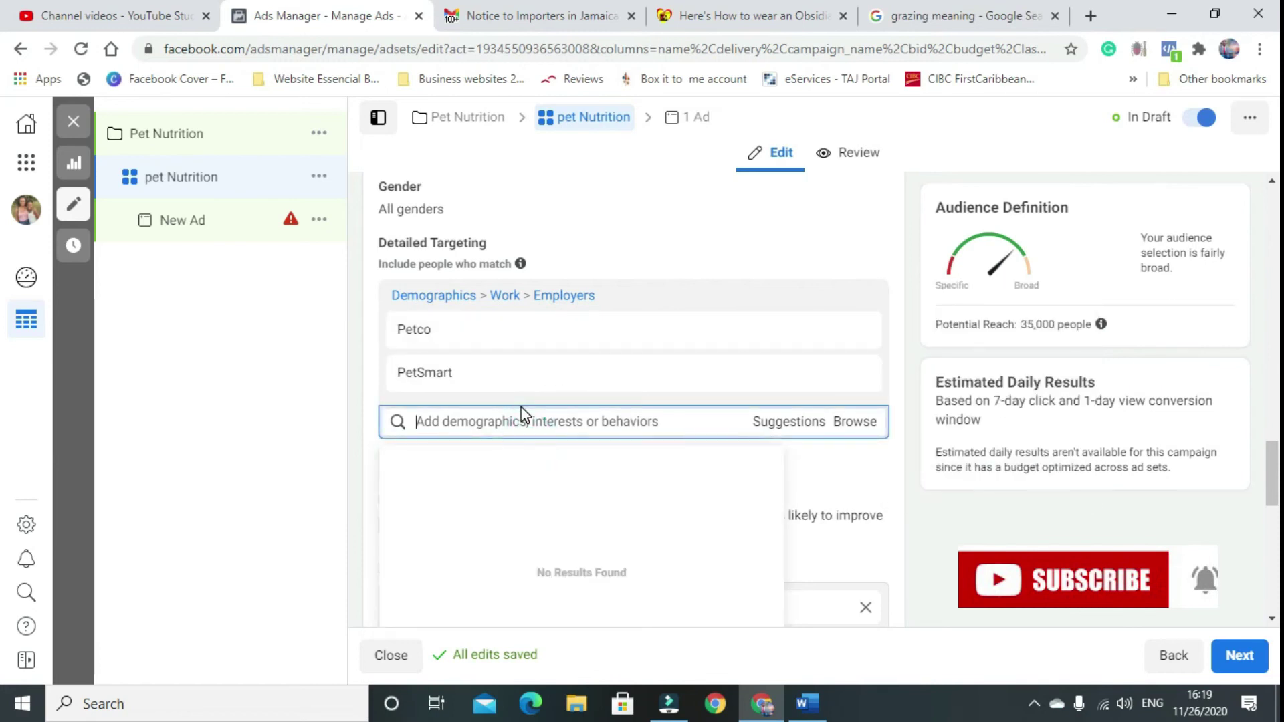
text(p)
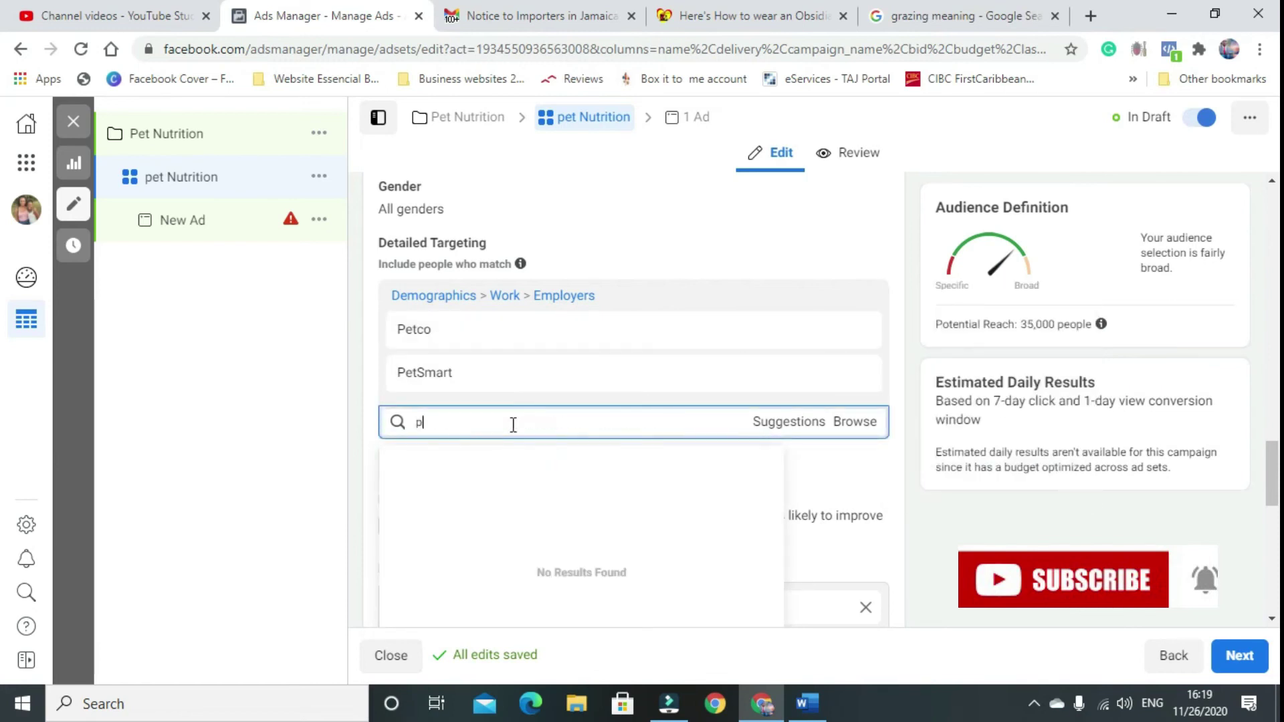
text(et food)
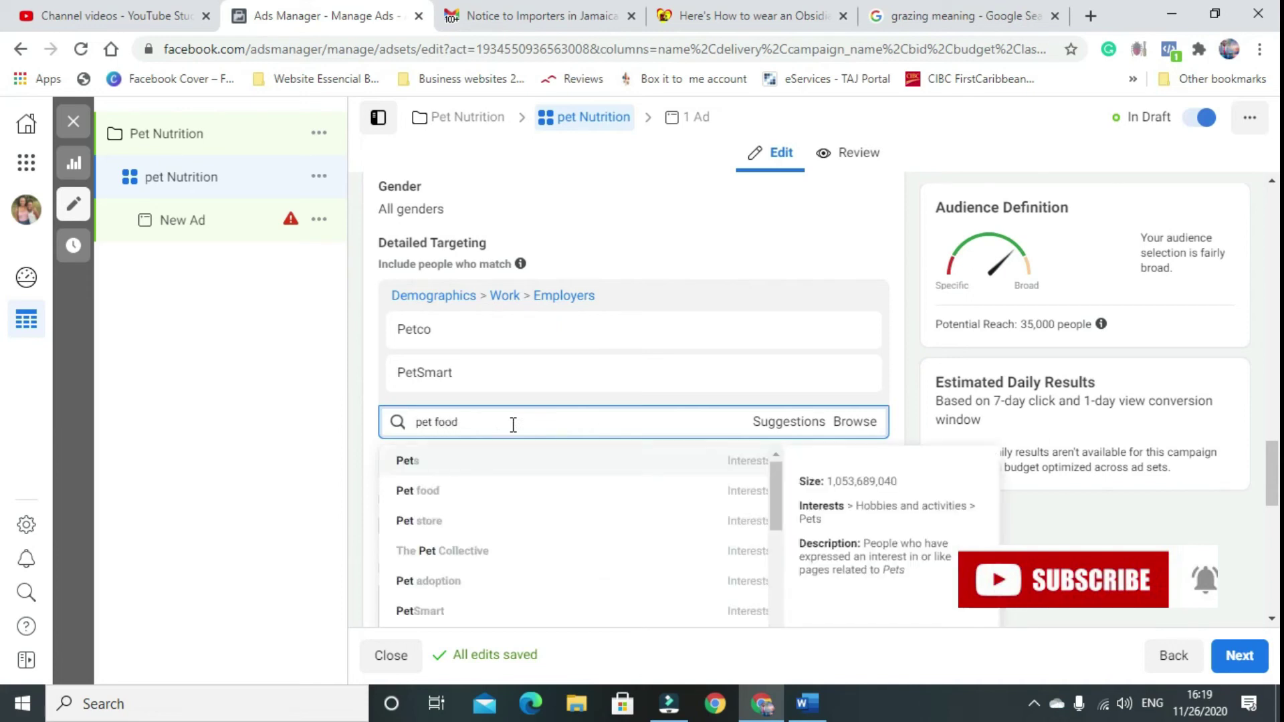
key(Return)
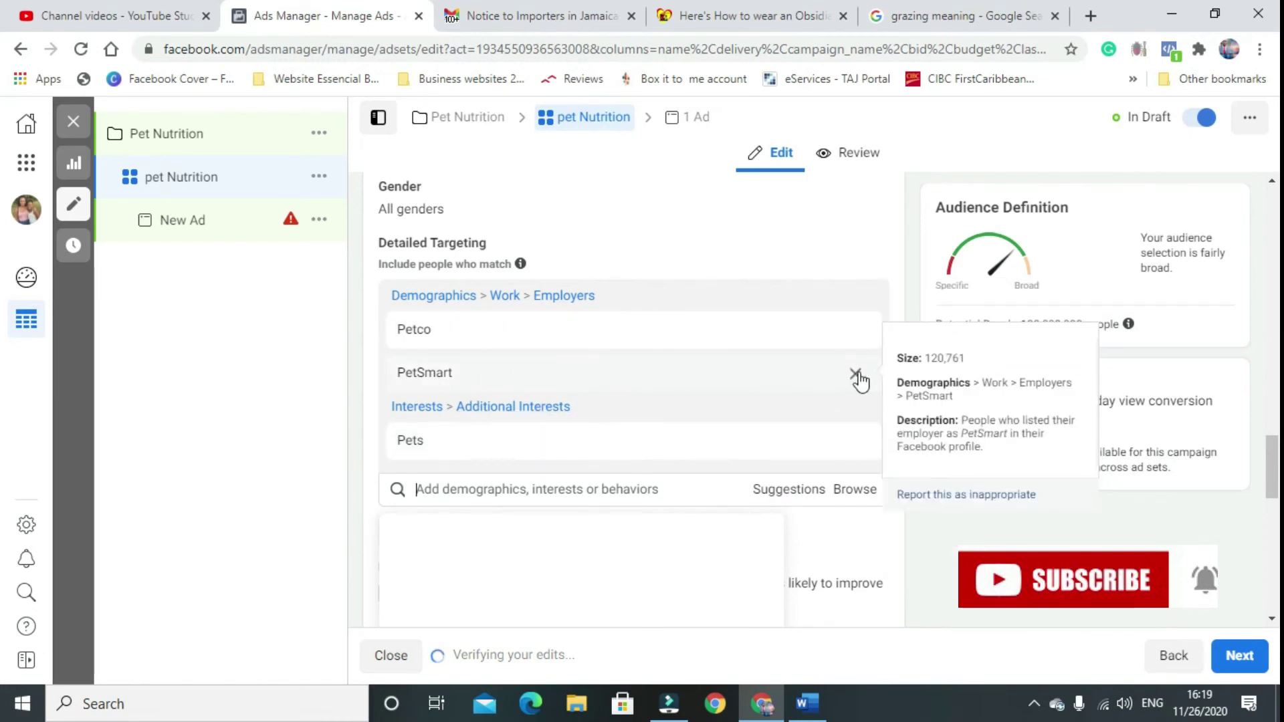
- Remove the employer Petco and the interest Pets from the detailed targeting
click(855, 329)
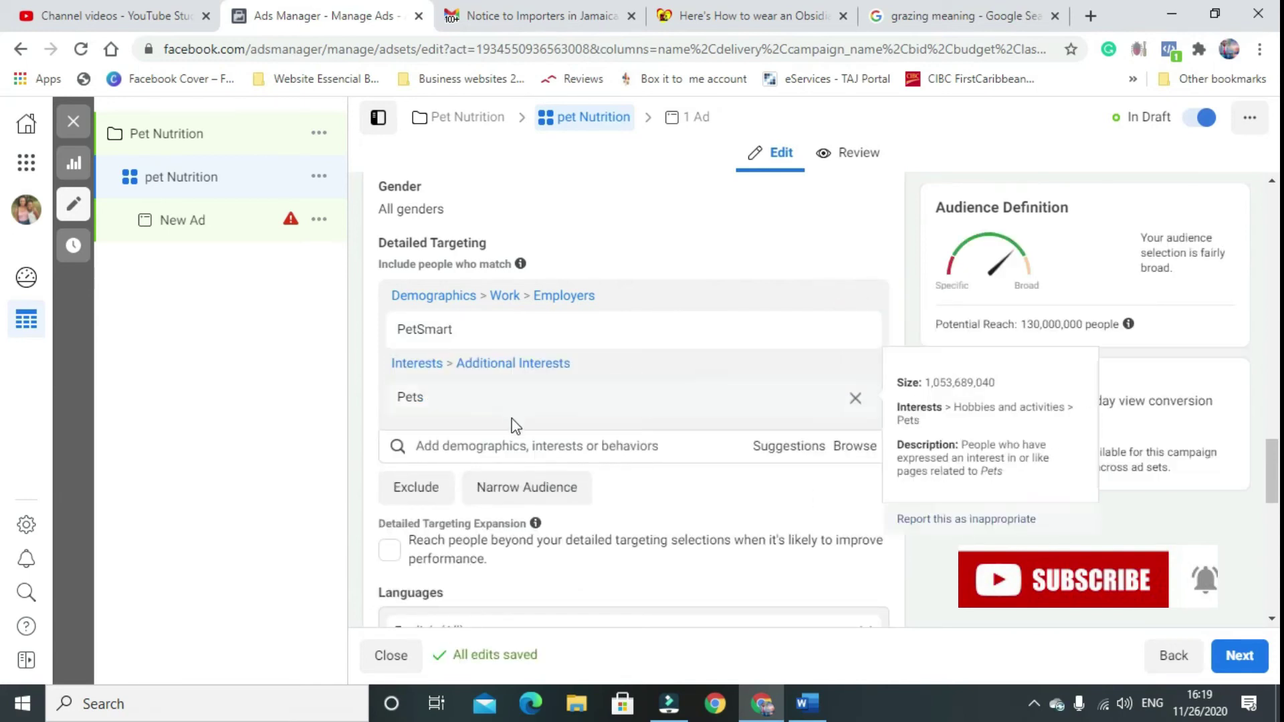
mouse_move(535, 387)
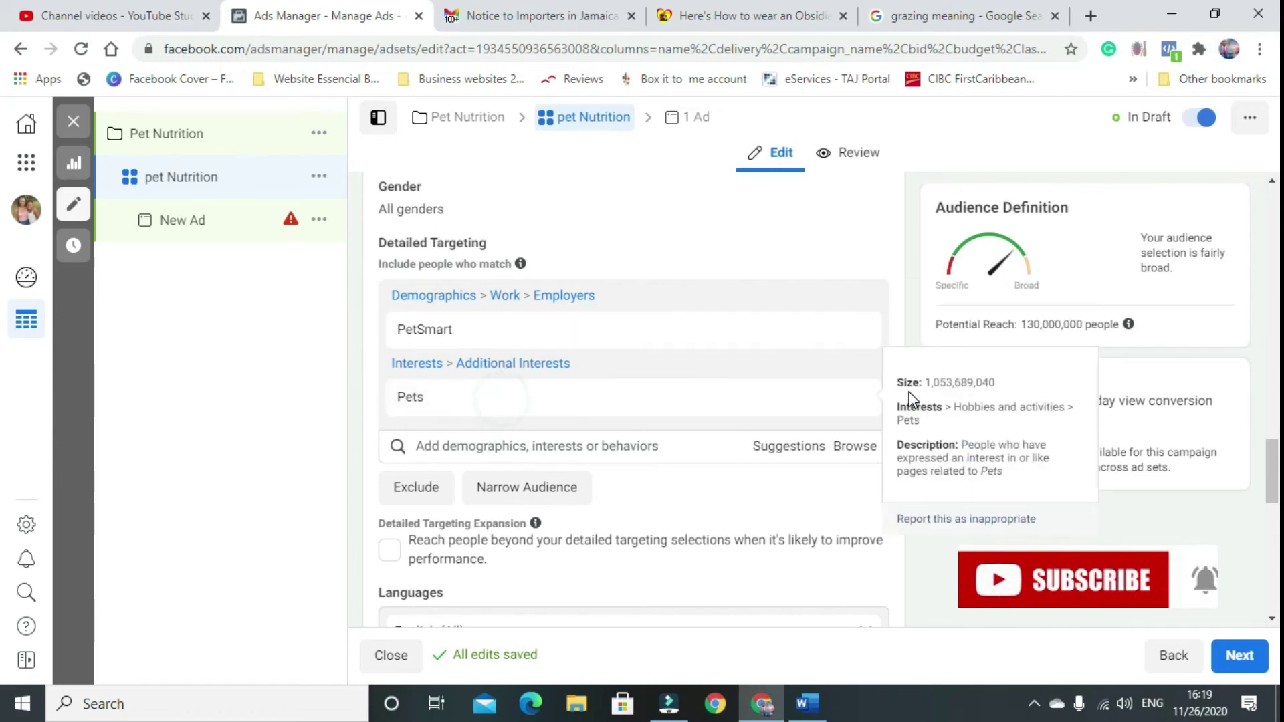
click(856, 398)
- Search the detailed targeting for "pet food" and add the interest Alpo (pet food) alongside the employer PetSmart
click(580, 379)
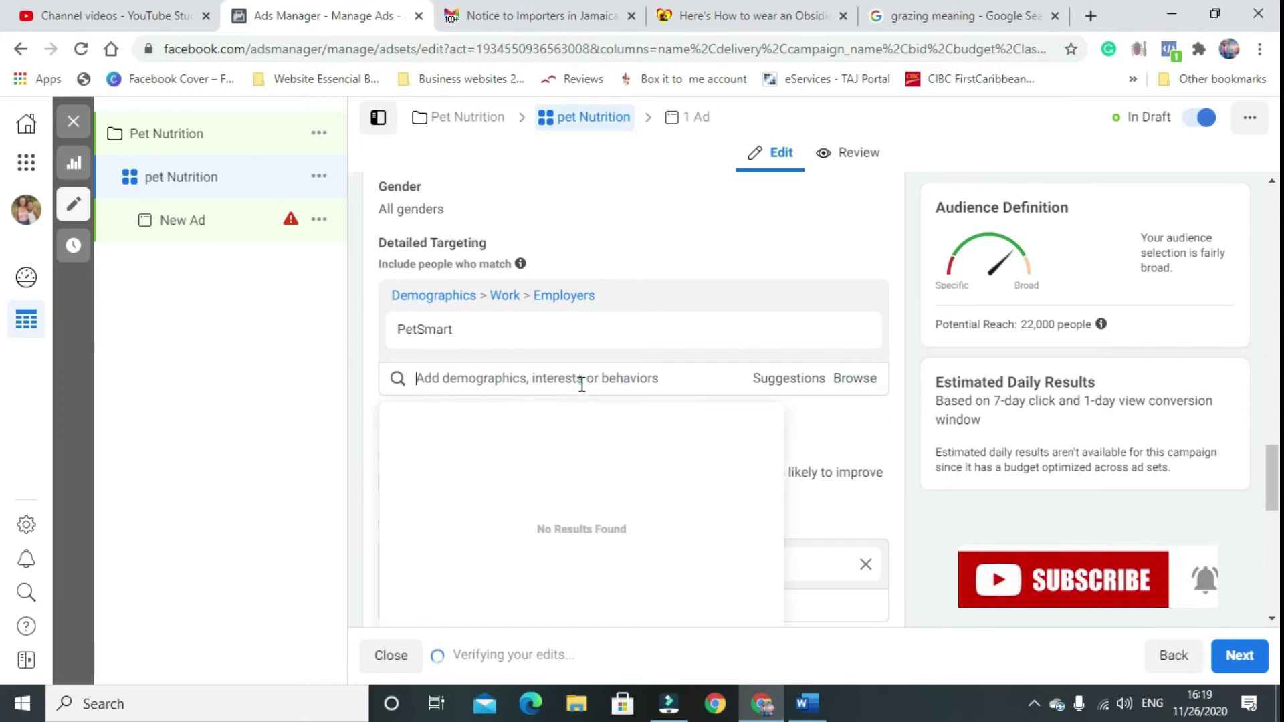
text(food)
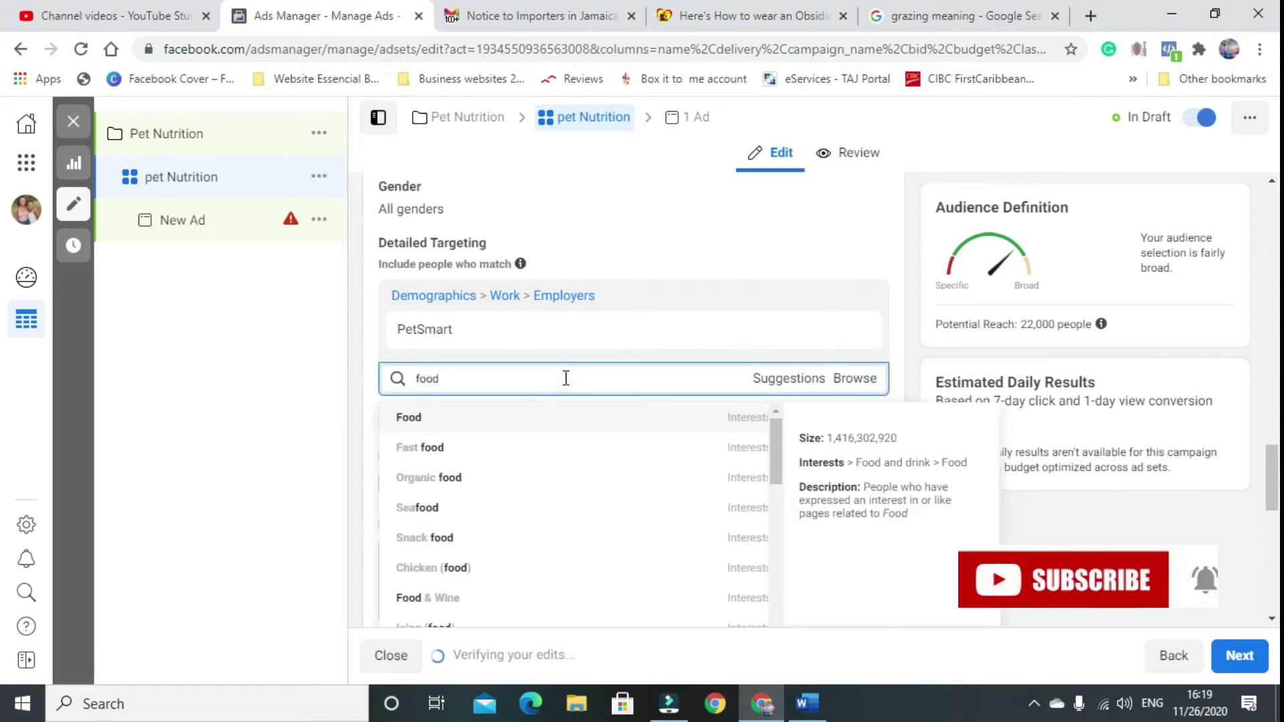
key(BackSpace)
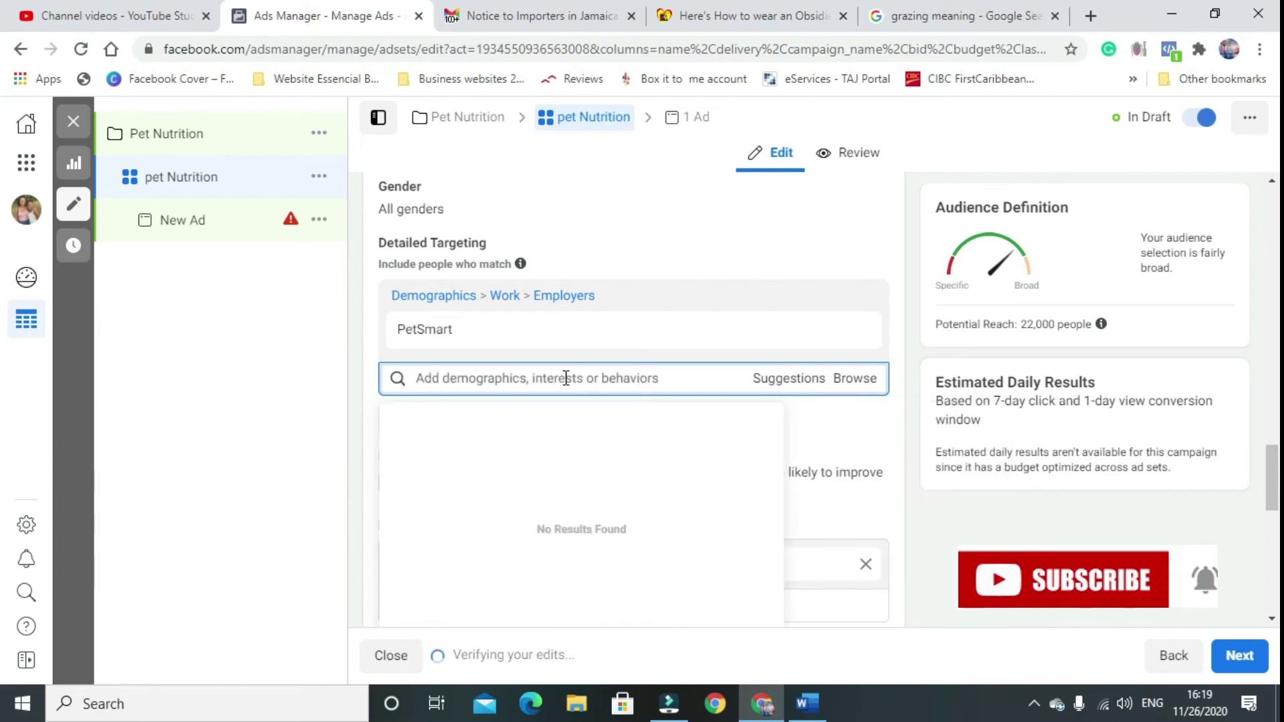
text(pet food)
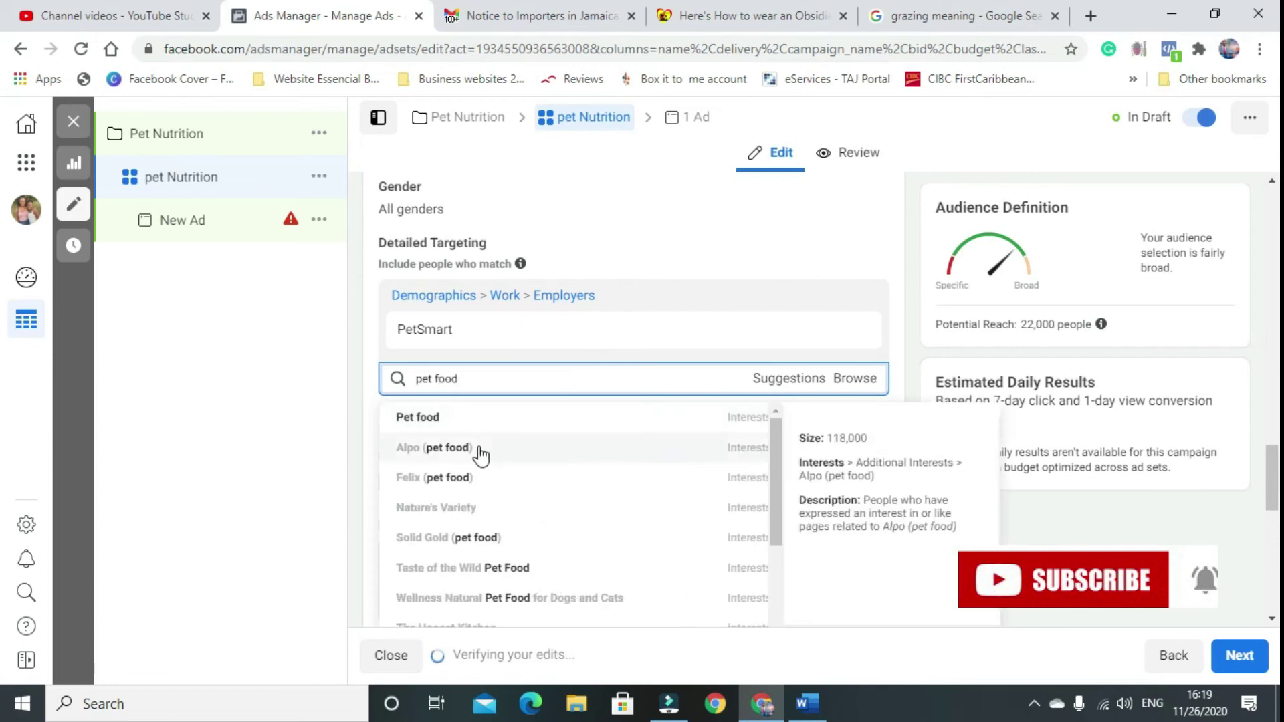
click(450, 449)
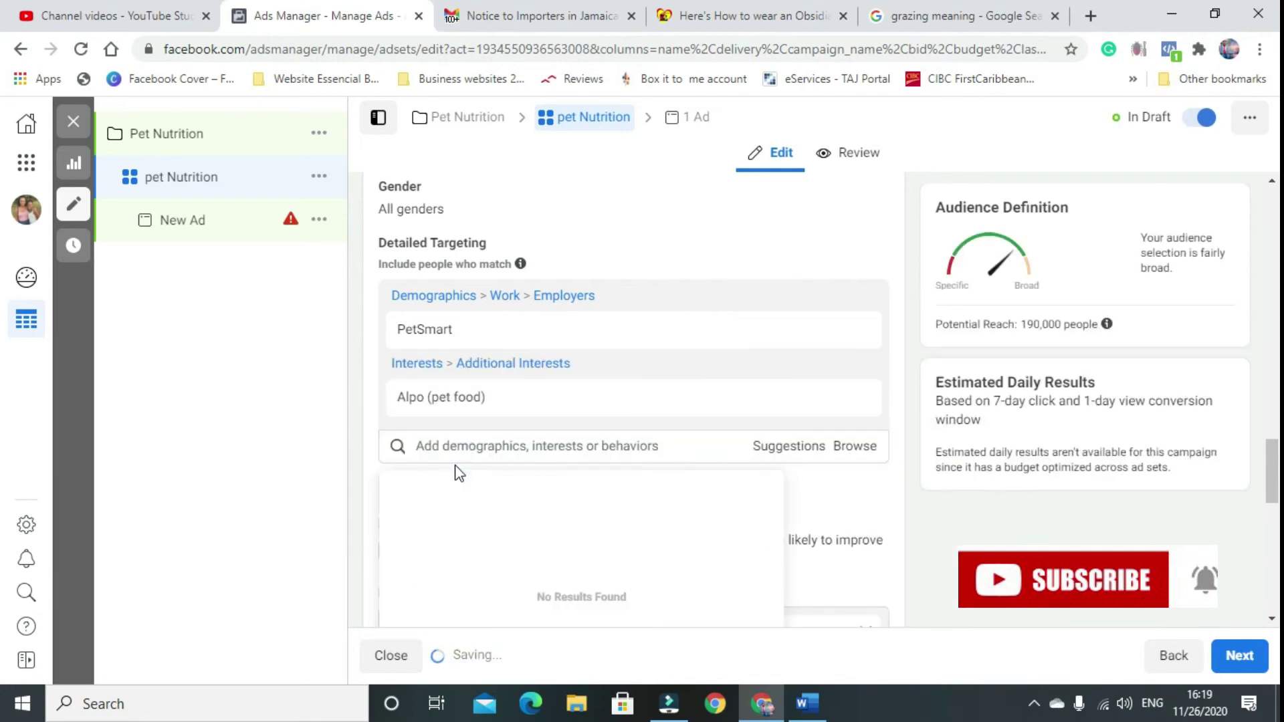
click(501, 406)
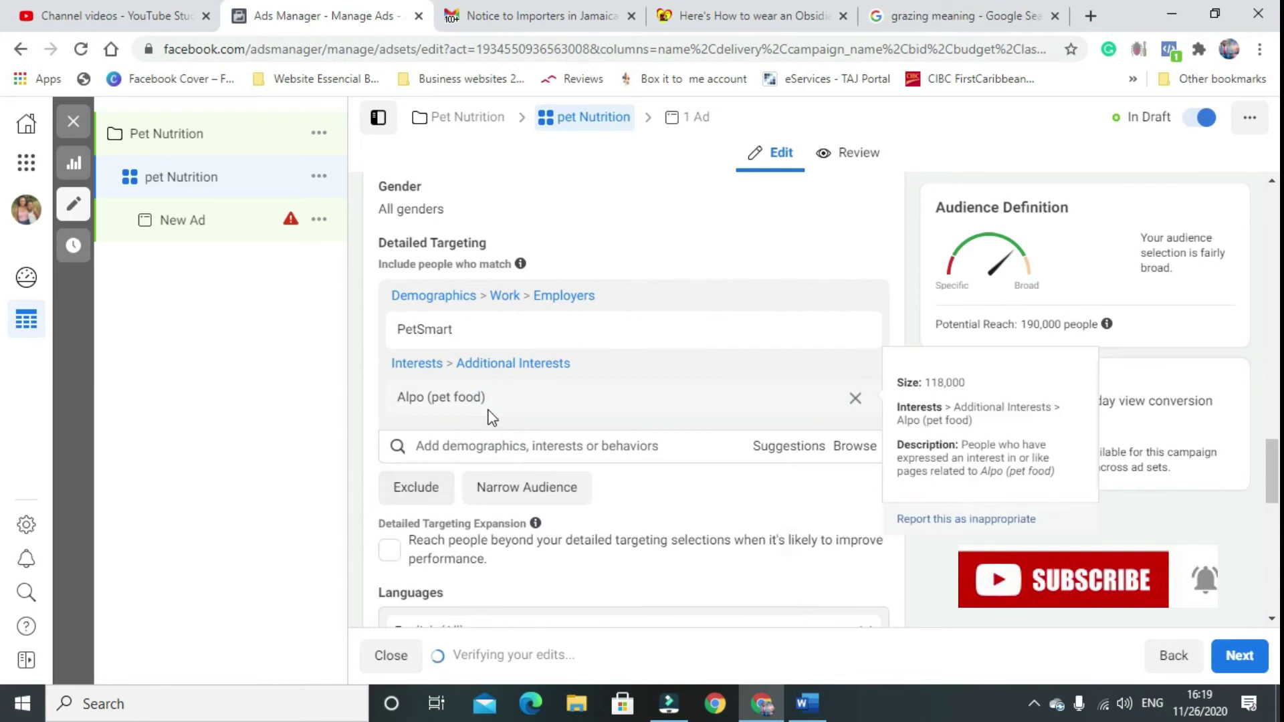
- Replace the interest Alpo (pet food) with the interest Pet store in the detailed targeting, keeping the employer PetSmart
click(859, 448)
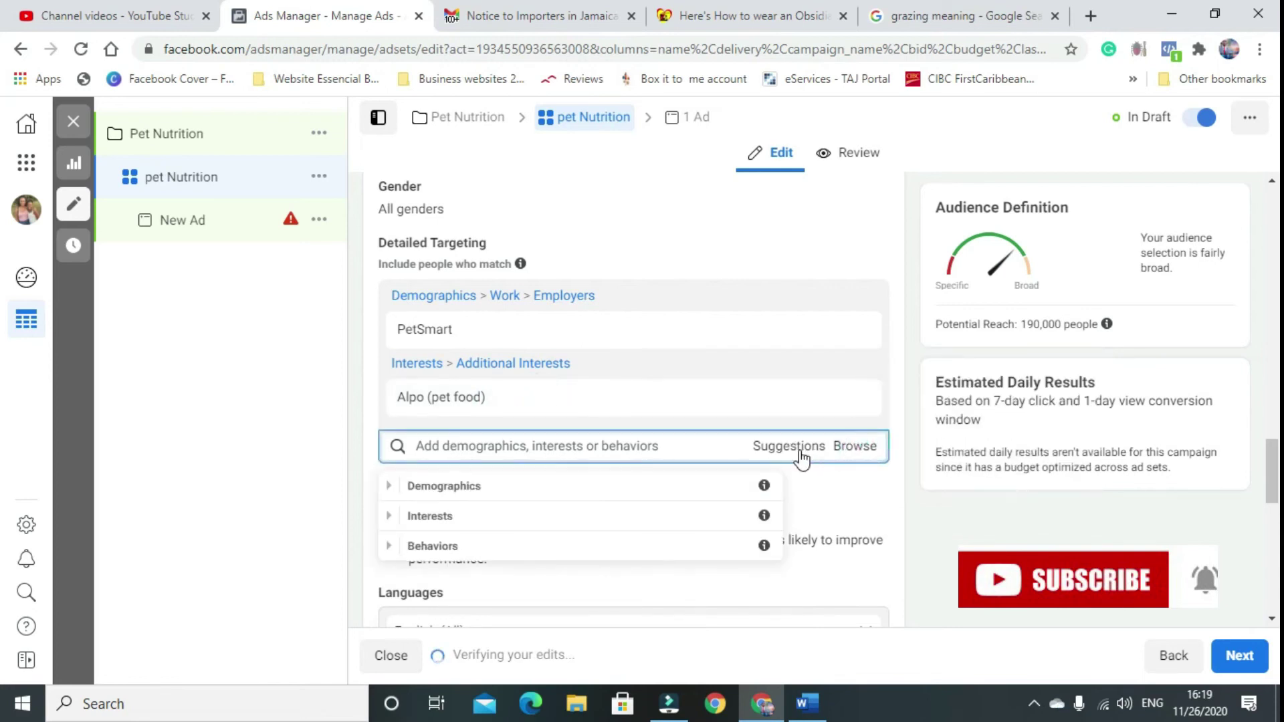
click(558, 445)
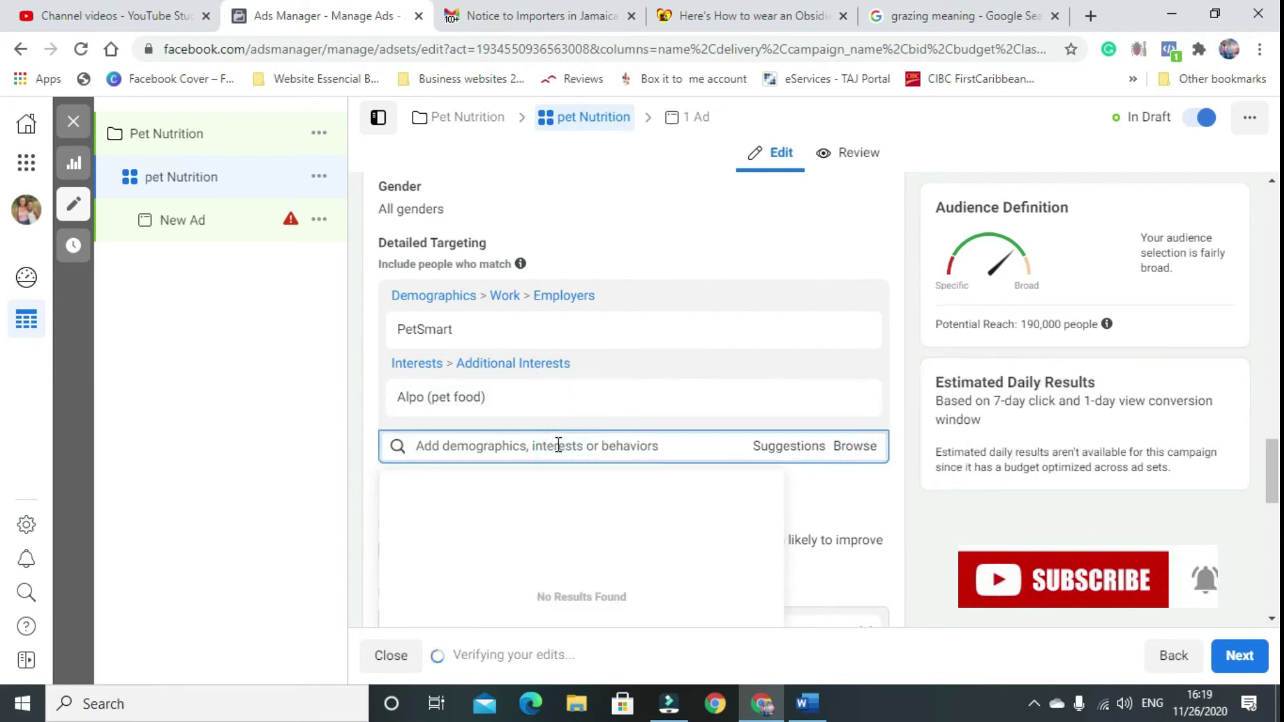
text(pet)
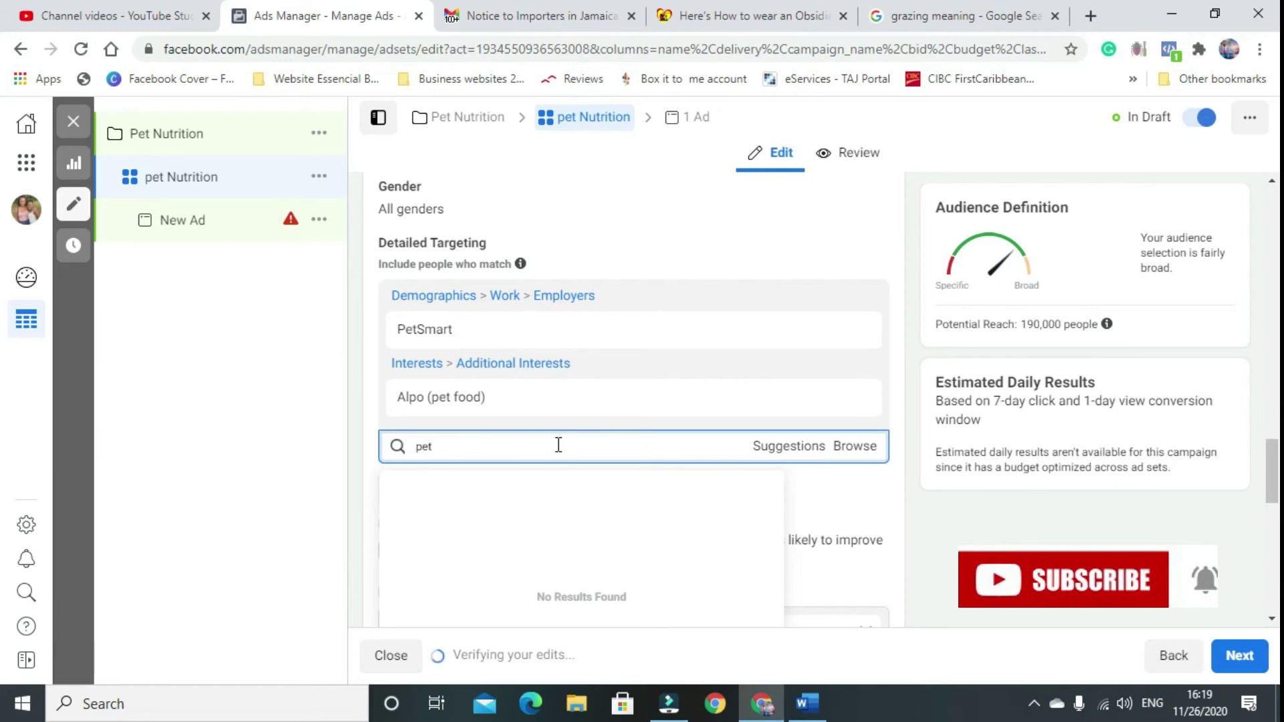
click(484, 547)
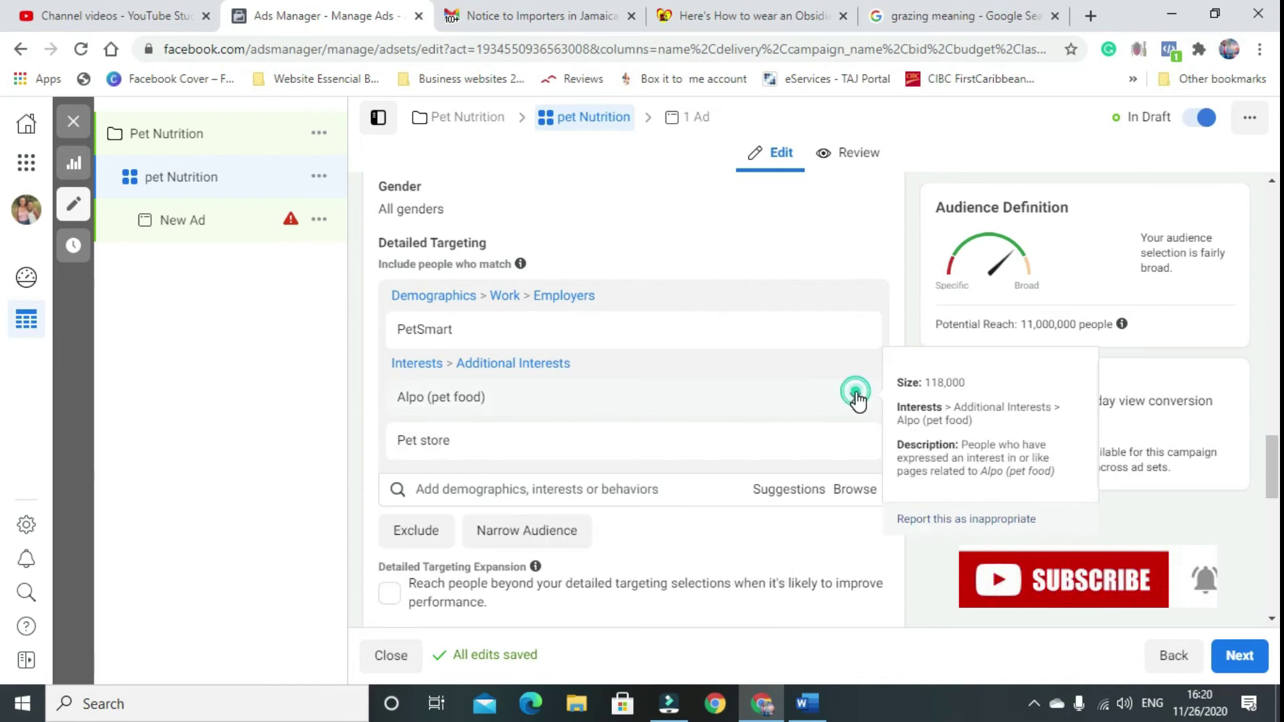
click(856, 399)
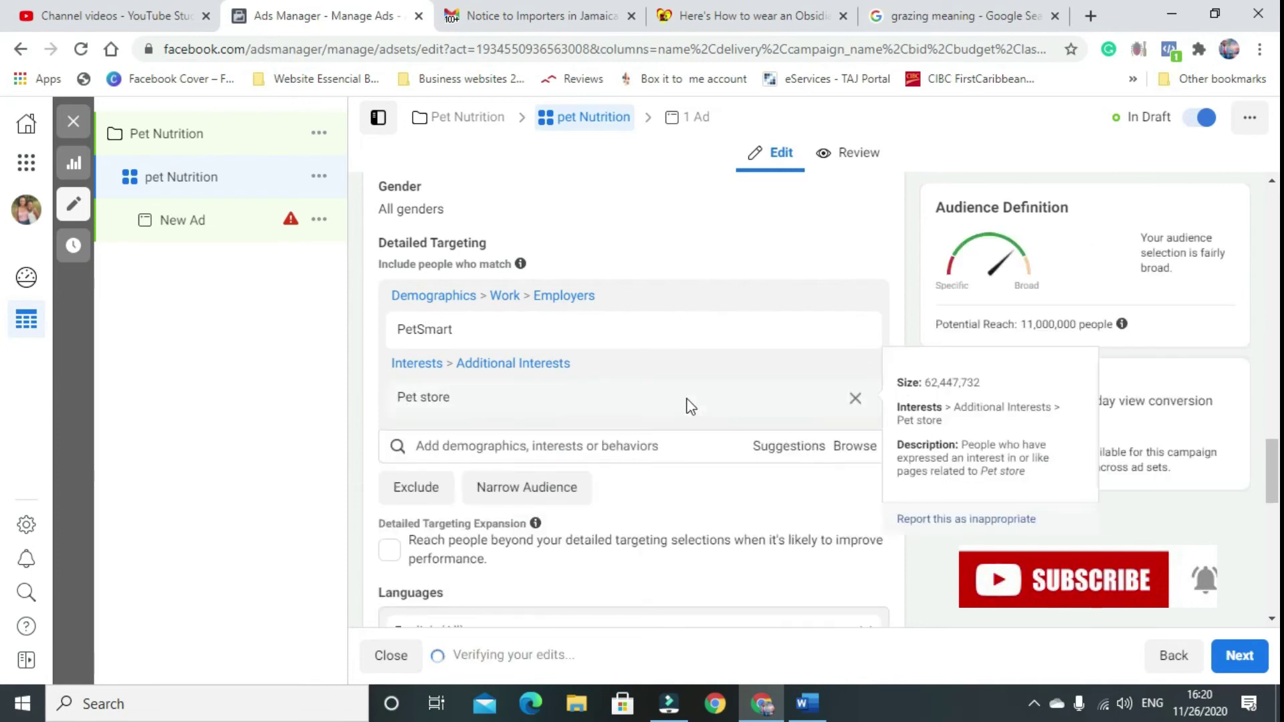
- Search the detailed targeting for "pet nutrition", try out the employer Hill's Pet Nutrition, and remove it again
click(507, 441)
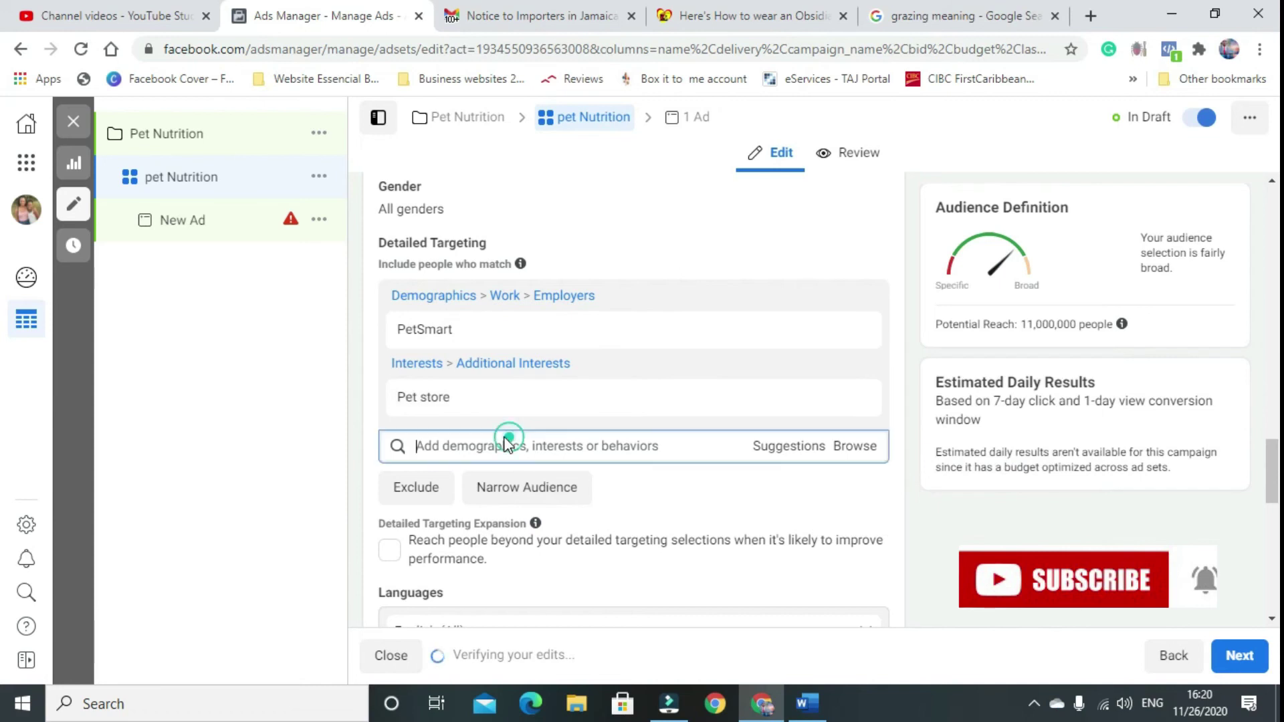
text(pet)
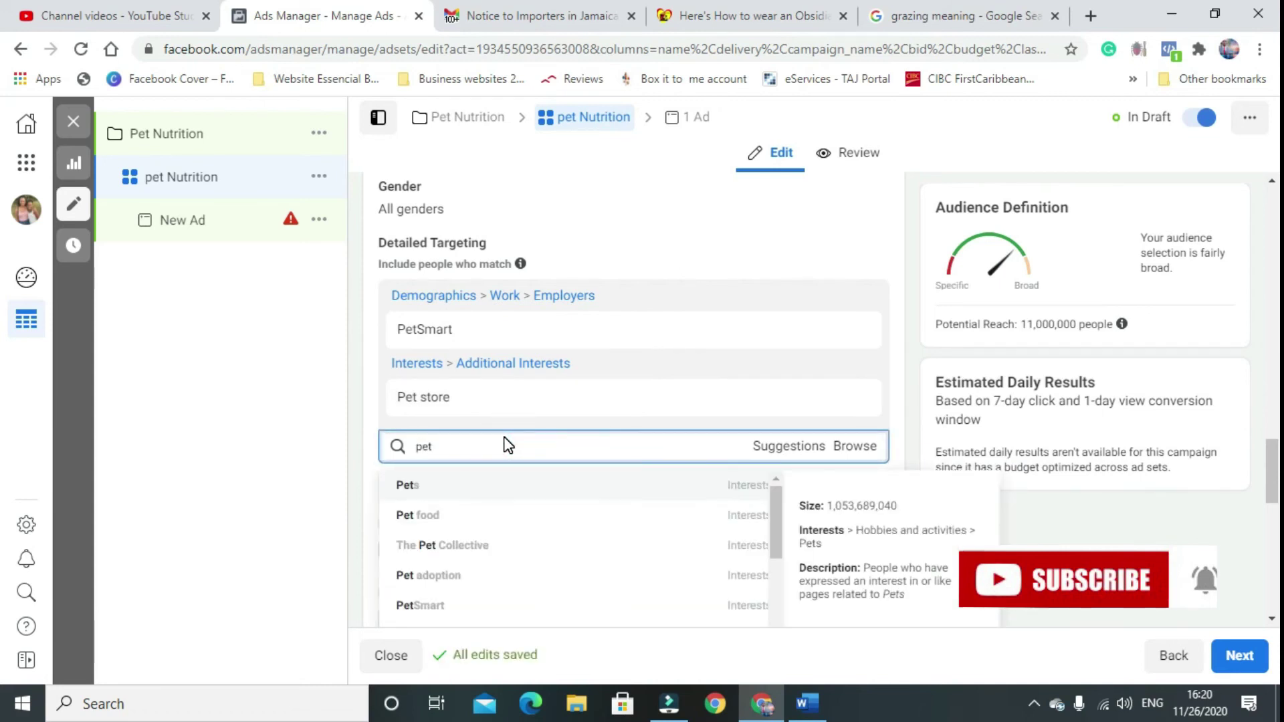
text( nutrition)
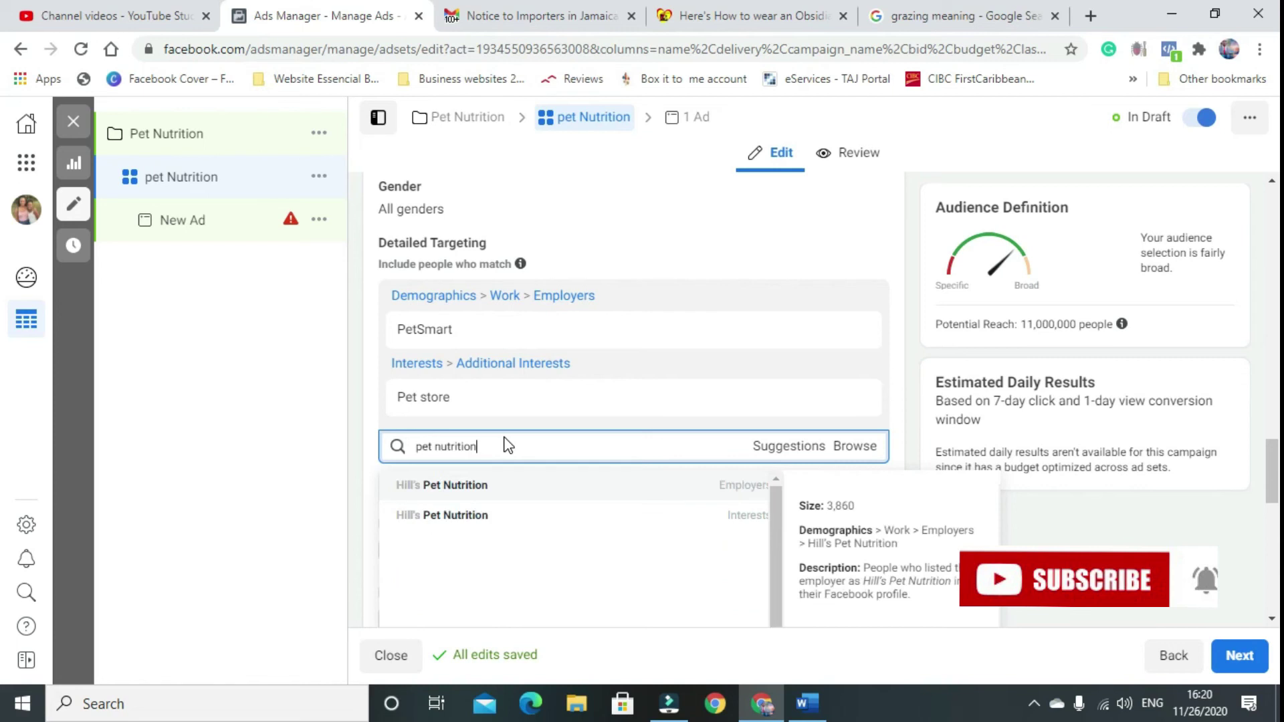
click(482, 488)
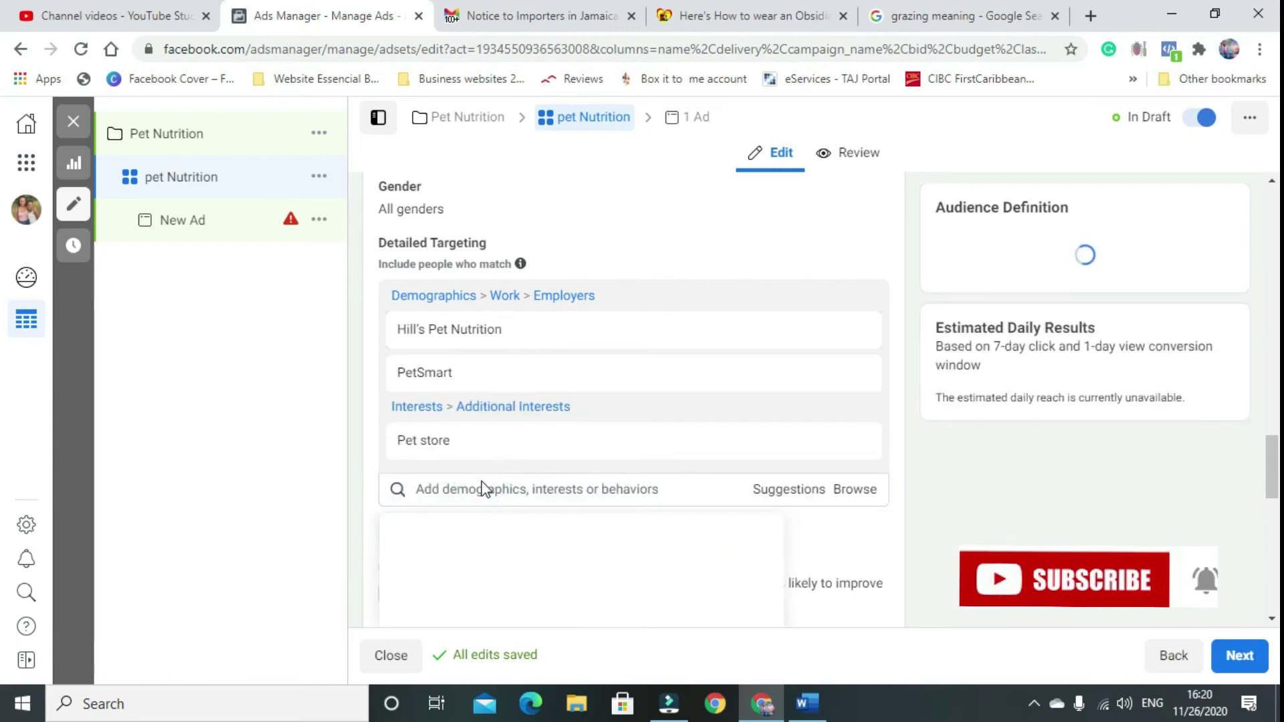
mouse_move(472, 459)
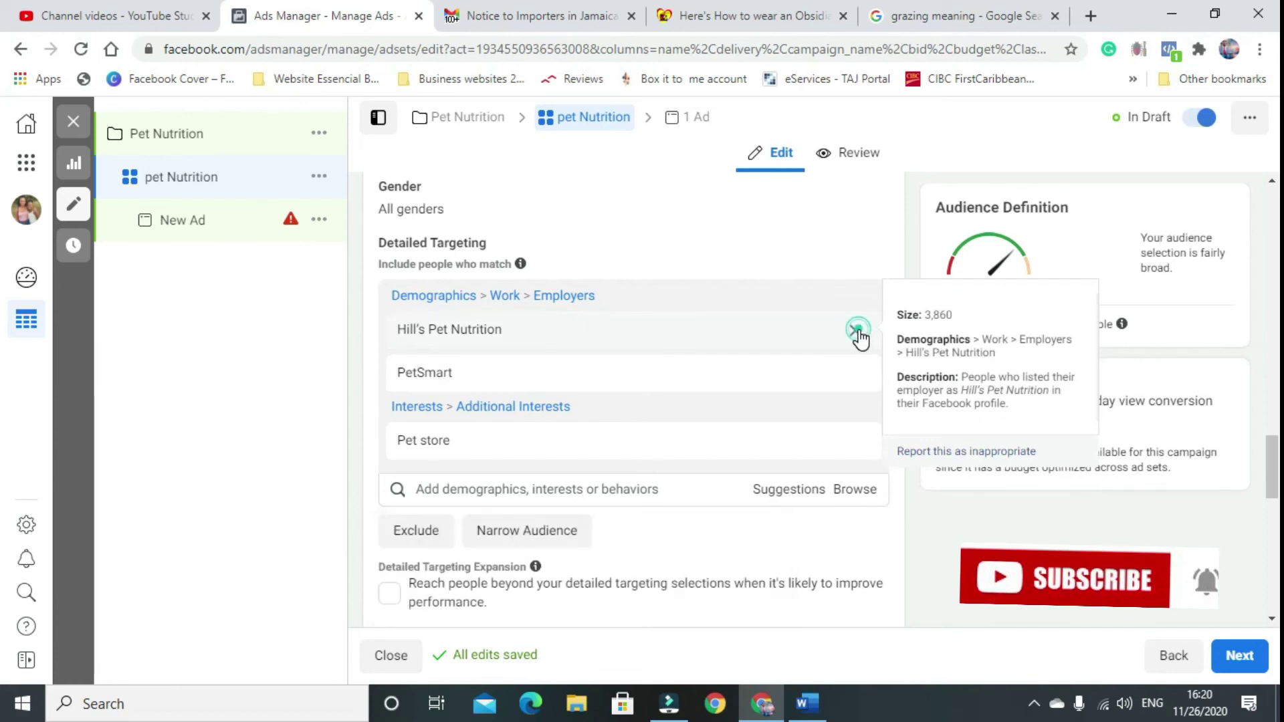
click(856, 331)
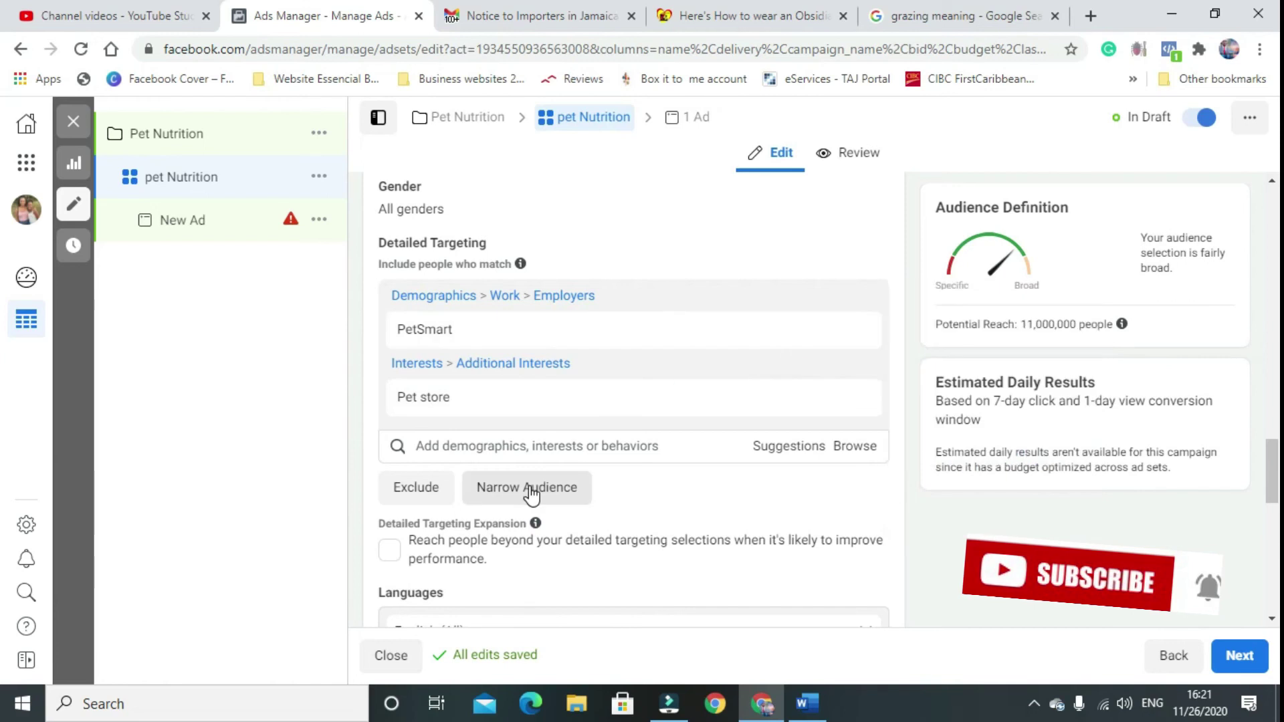
- Search the detailed targeting for "pet", try out the interest Pet food, and remove it again
click(847, 447)
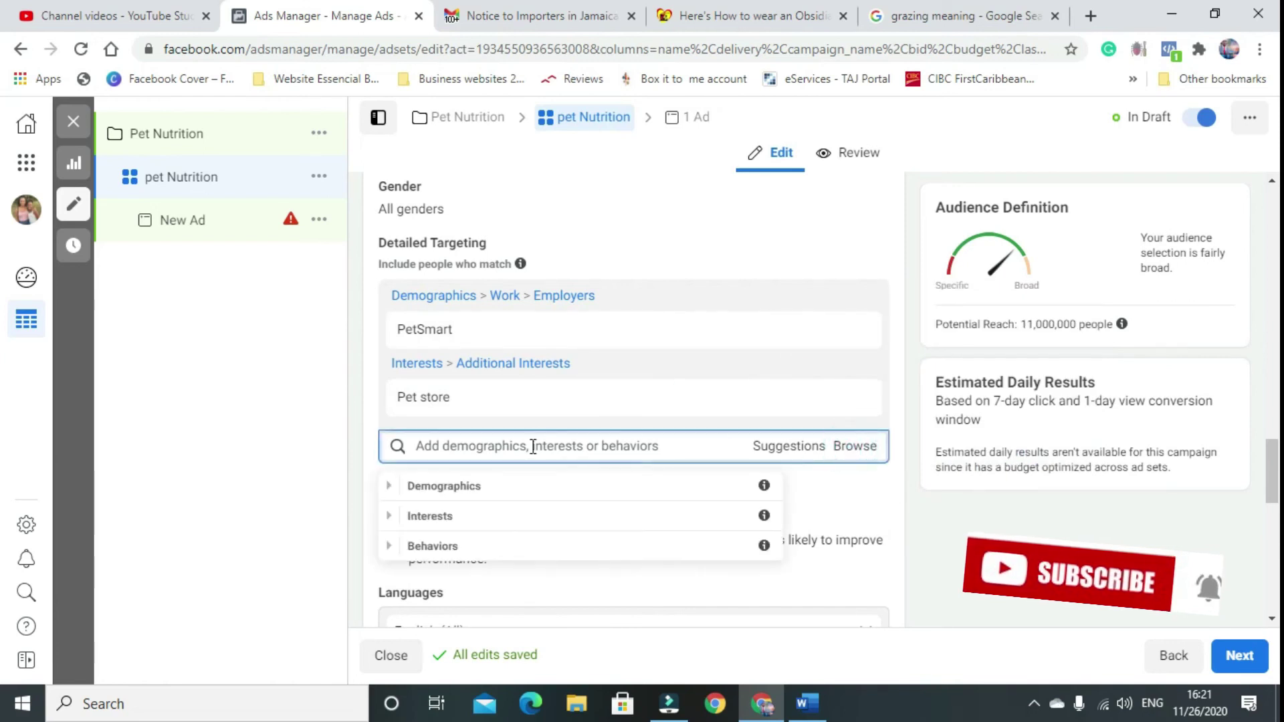
click(530, 444)
text(pet)
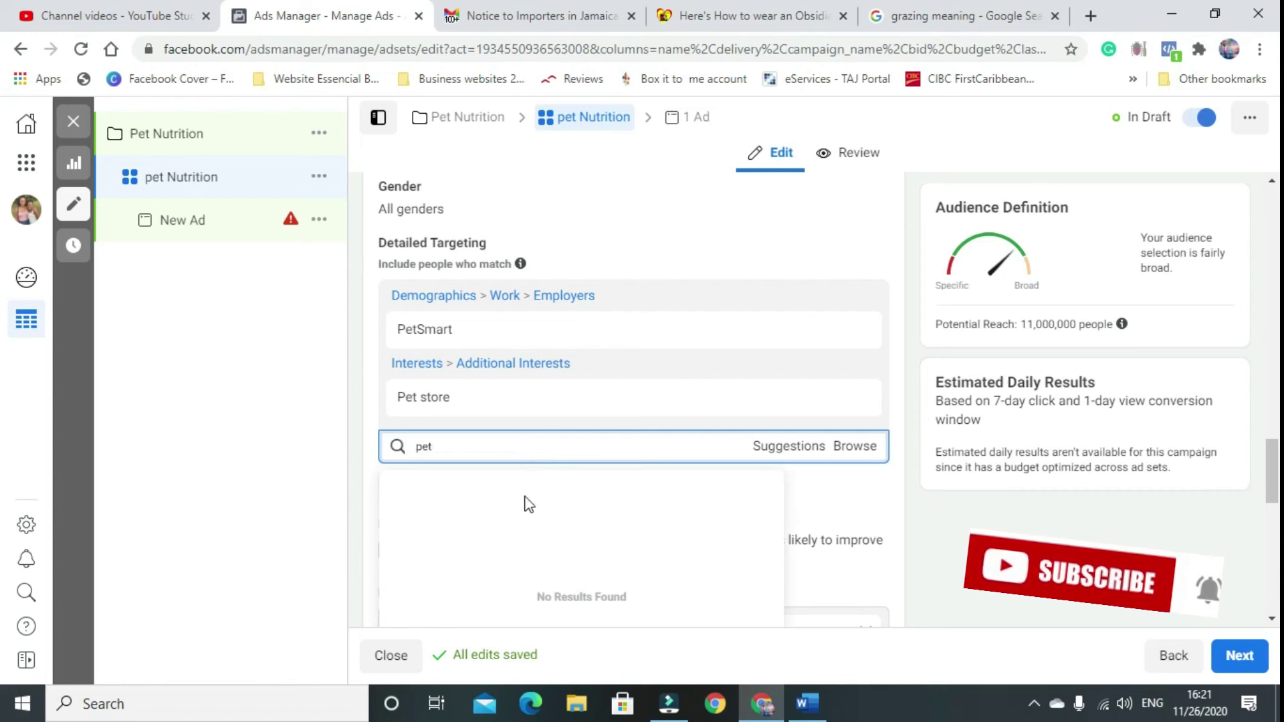
click(438, 520)
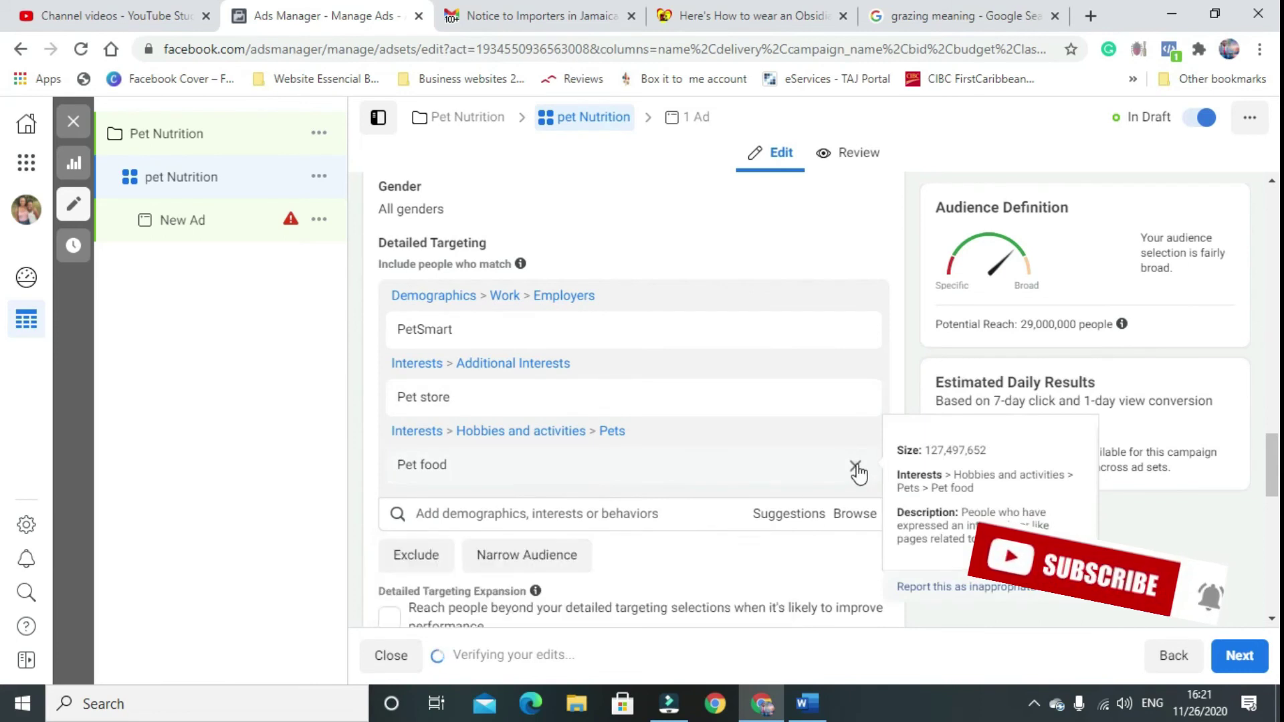
click(856, 468)
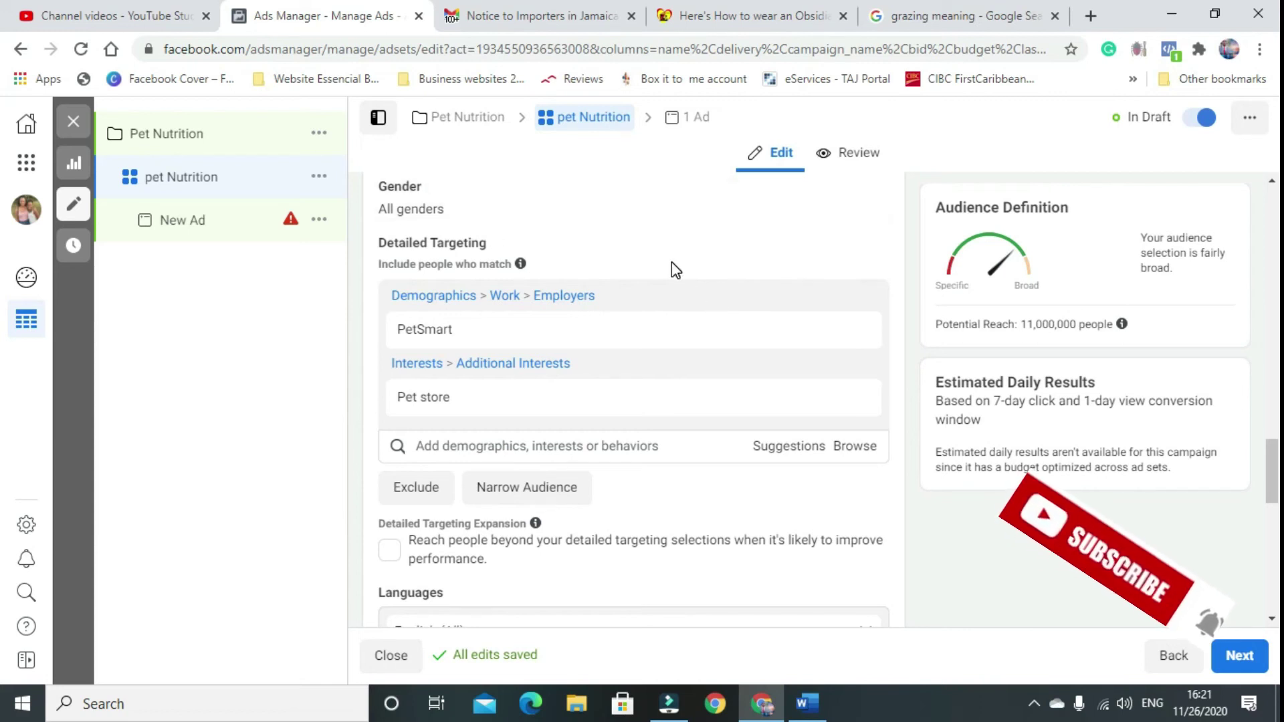
- Review the ad set's placements and its optimization and delivery settings, and continue to the new ad's setup
mouse_move(1091, 302)
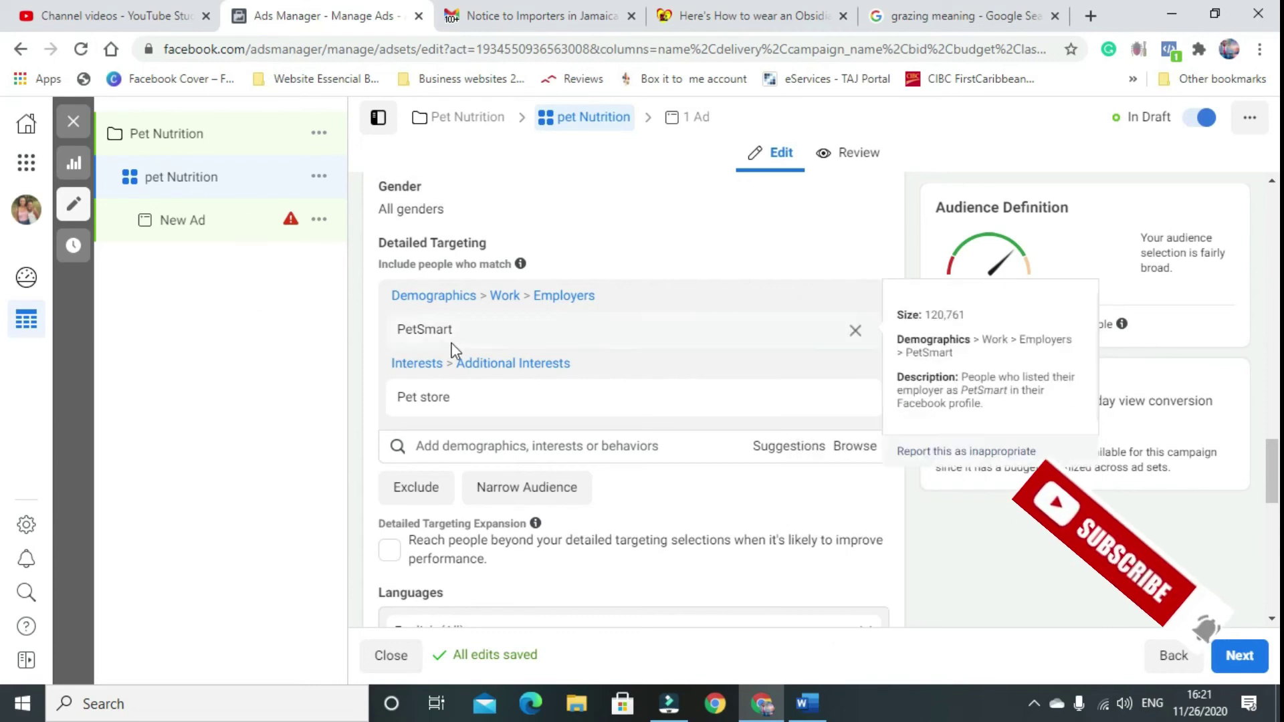
scroll(486, 439, down, 8)
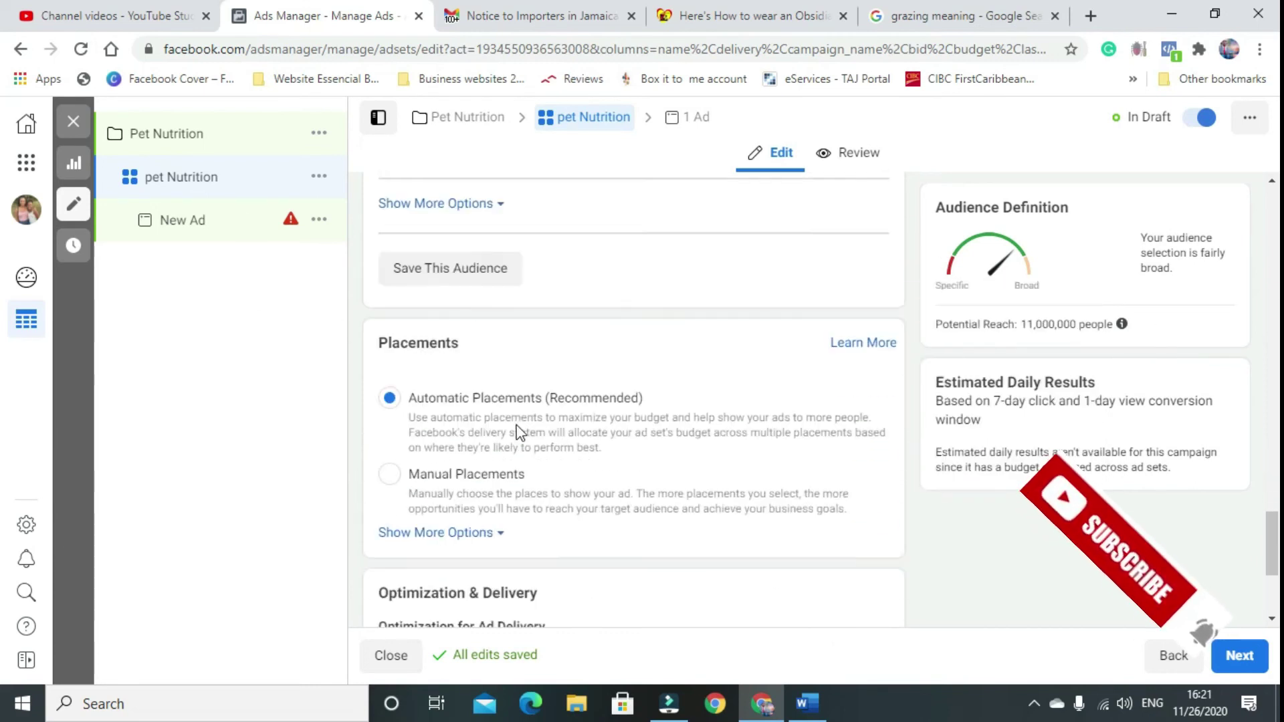
scroll(519, 433, down, 3)
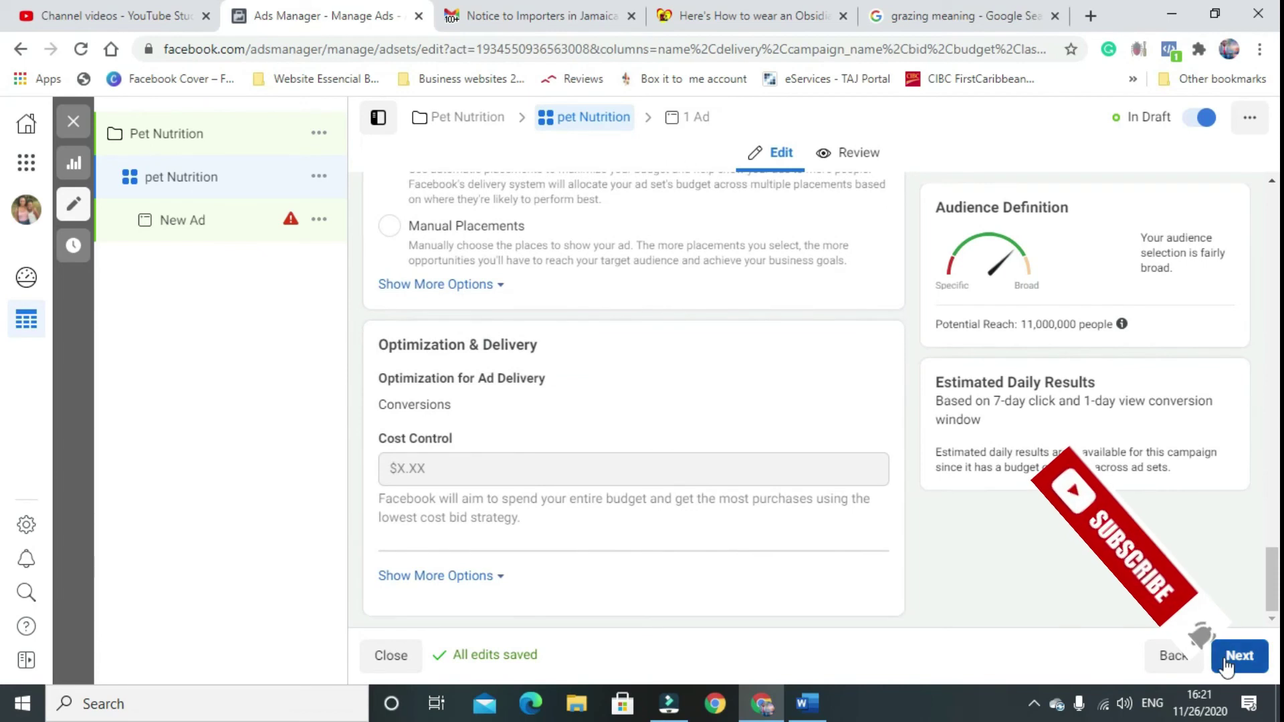
click(1244, 669)
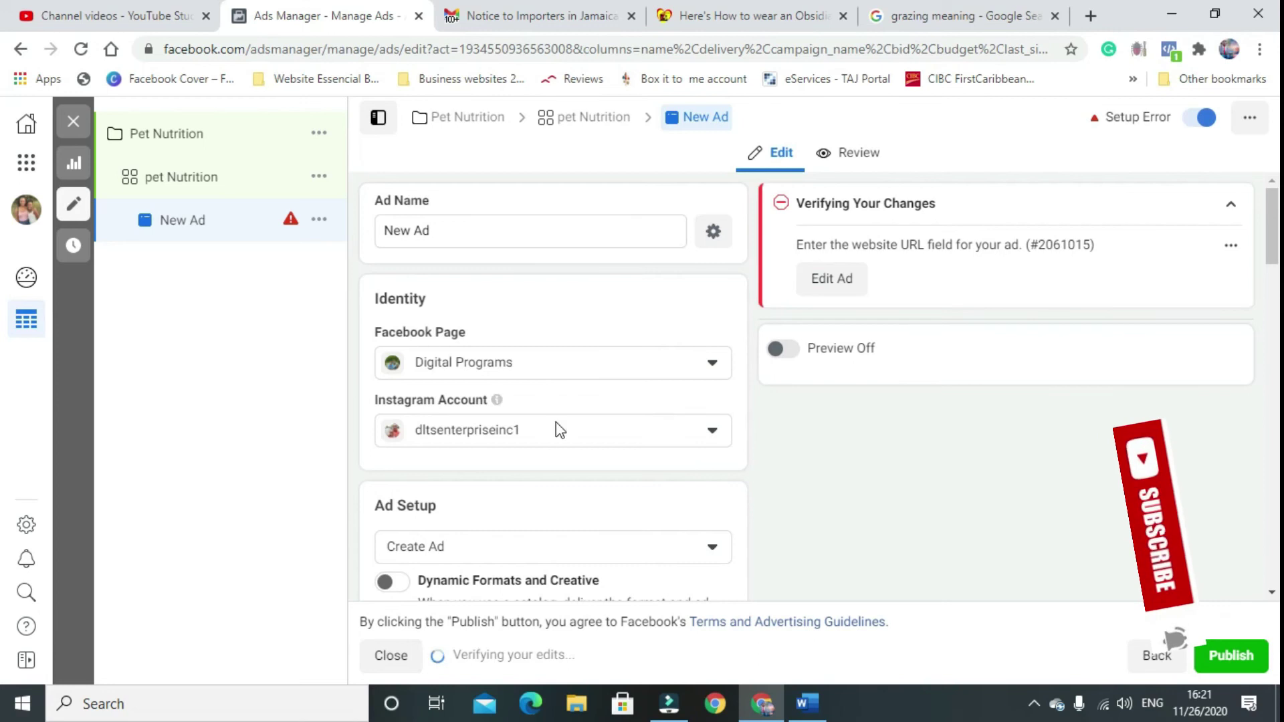
mouse_move(493, 401)
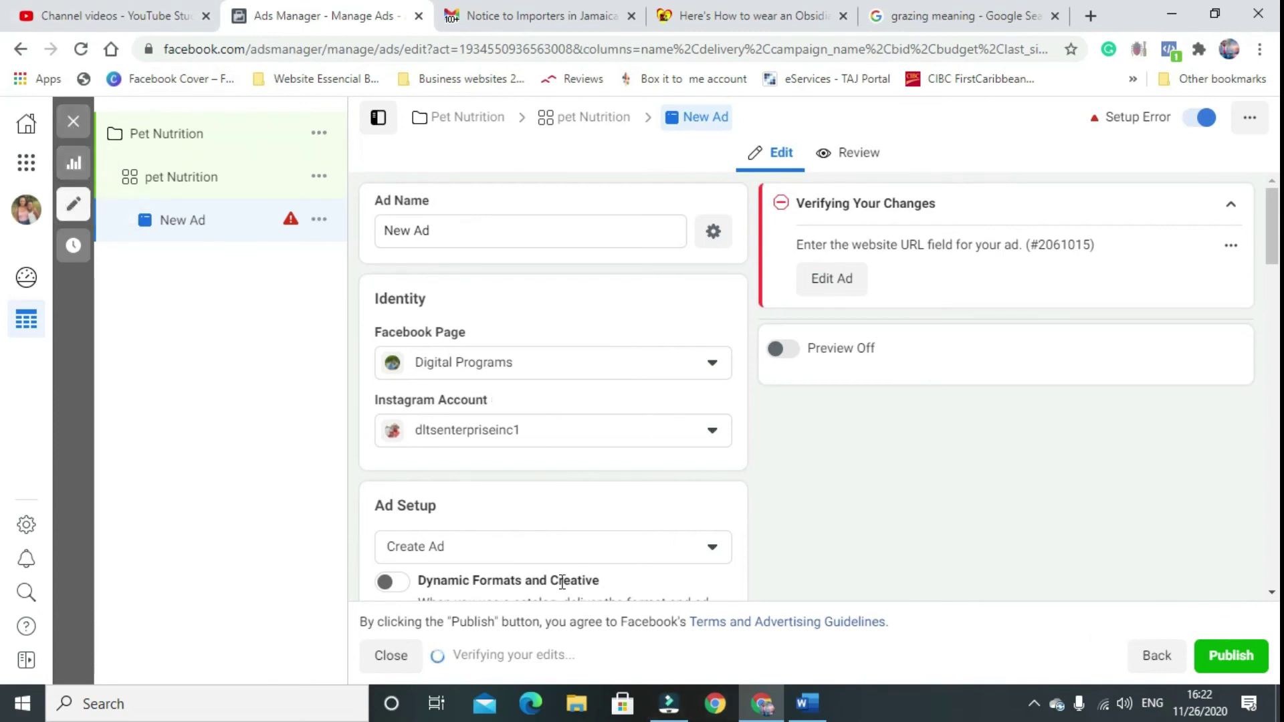
click(669, 703)
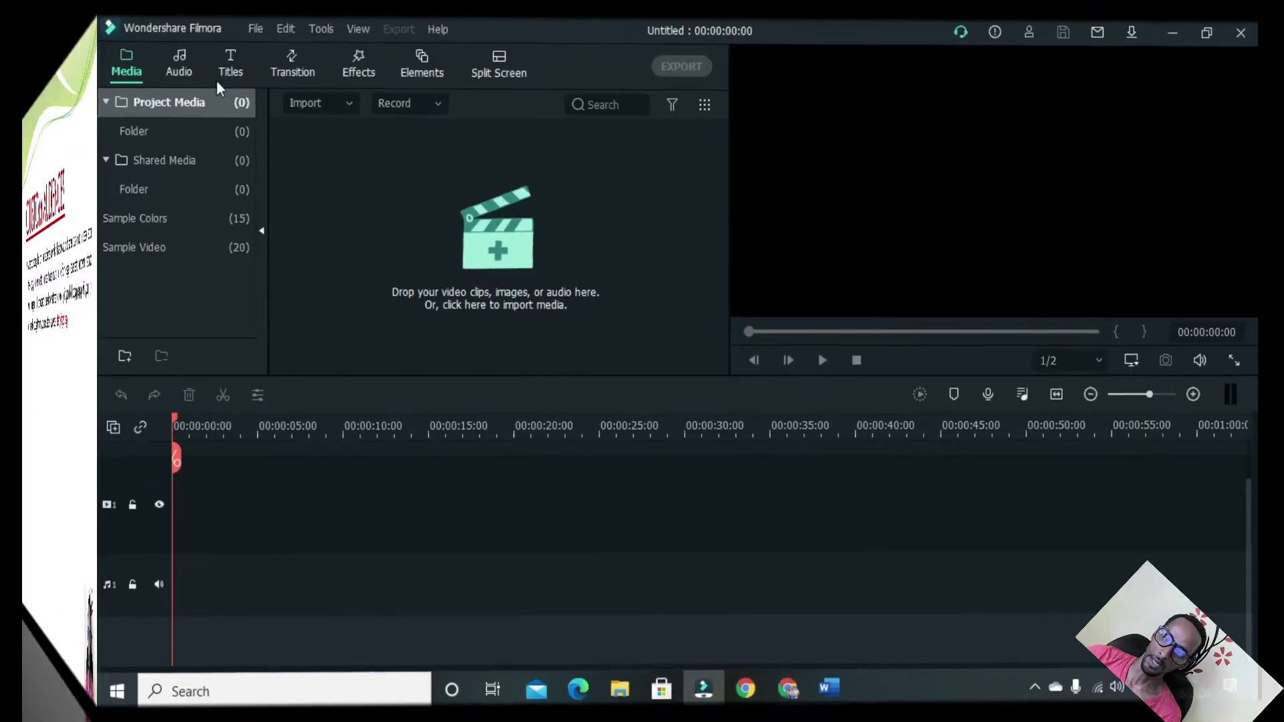
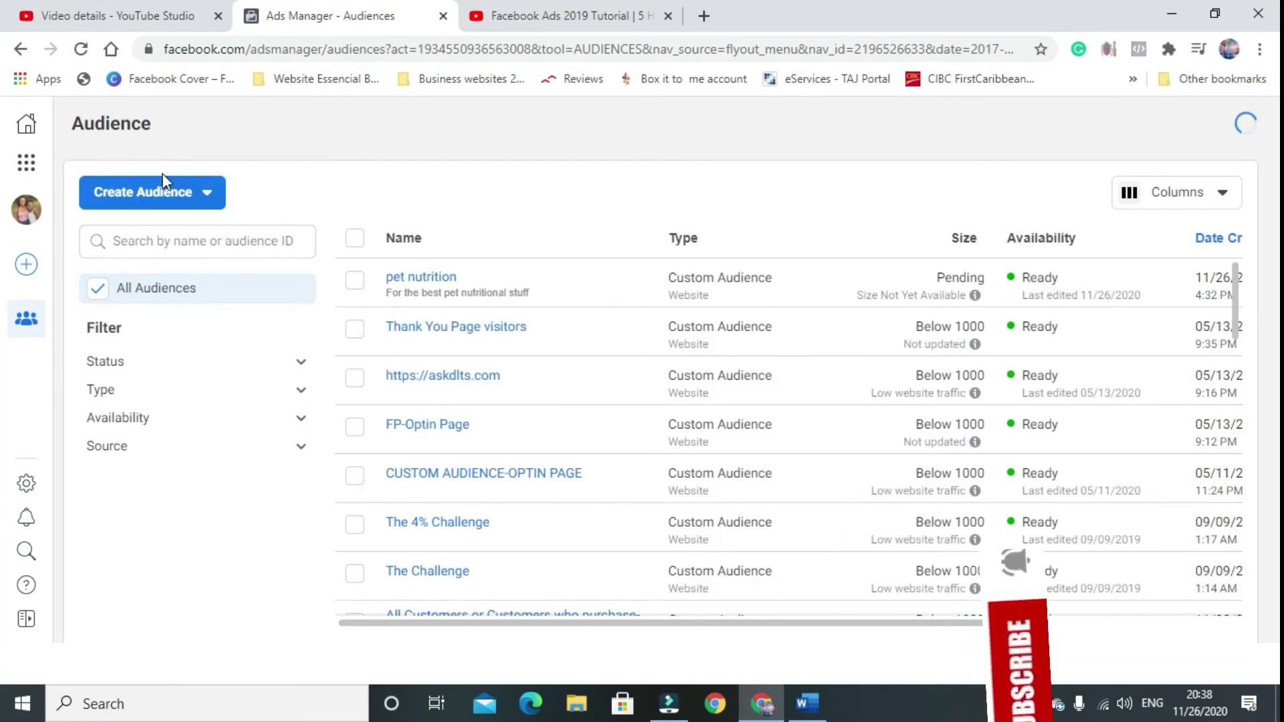
- Start a new custom audience that uses the website as its source
click(206, 196)
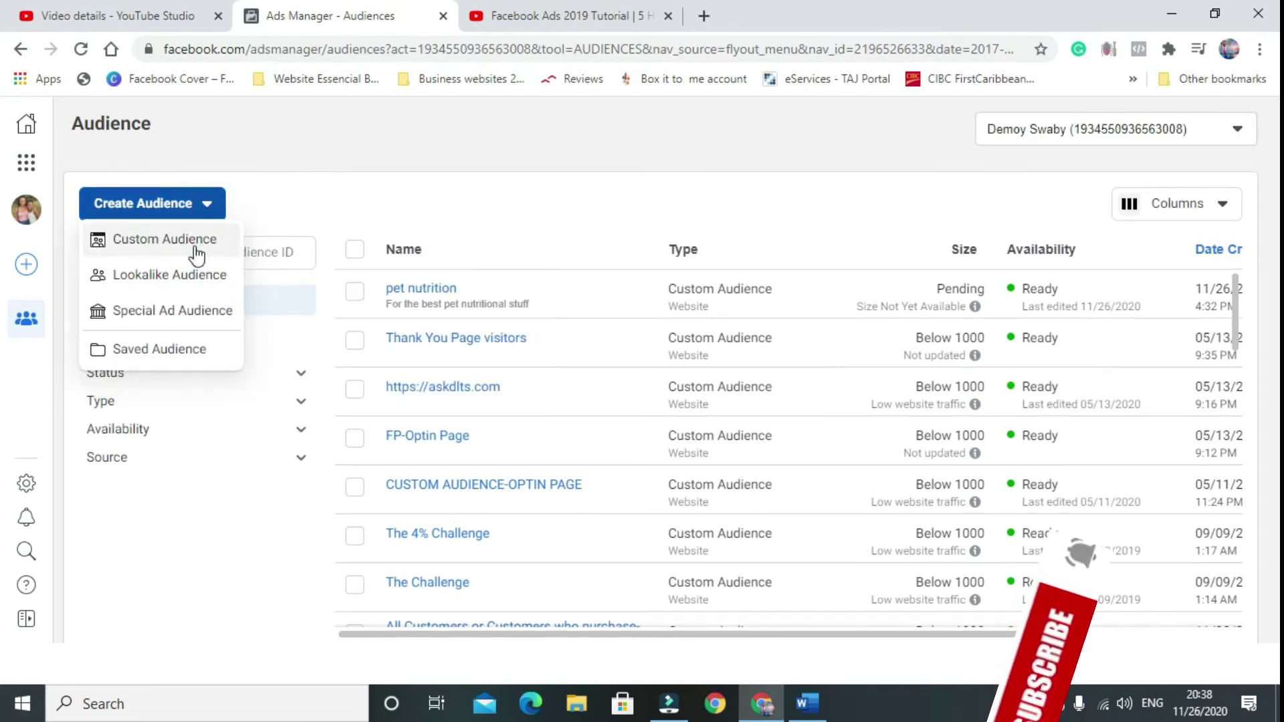
click(194, 246)
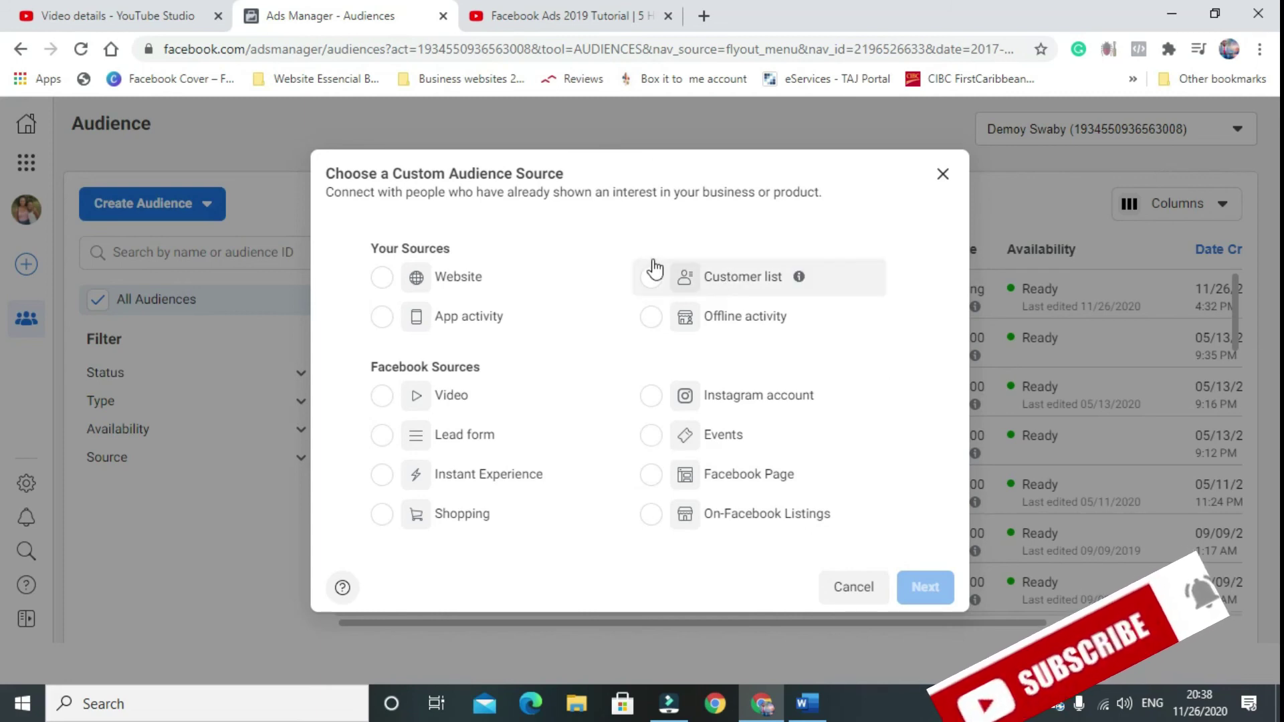
click(382, 277)
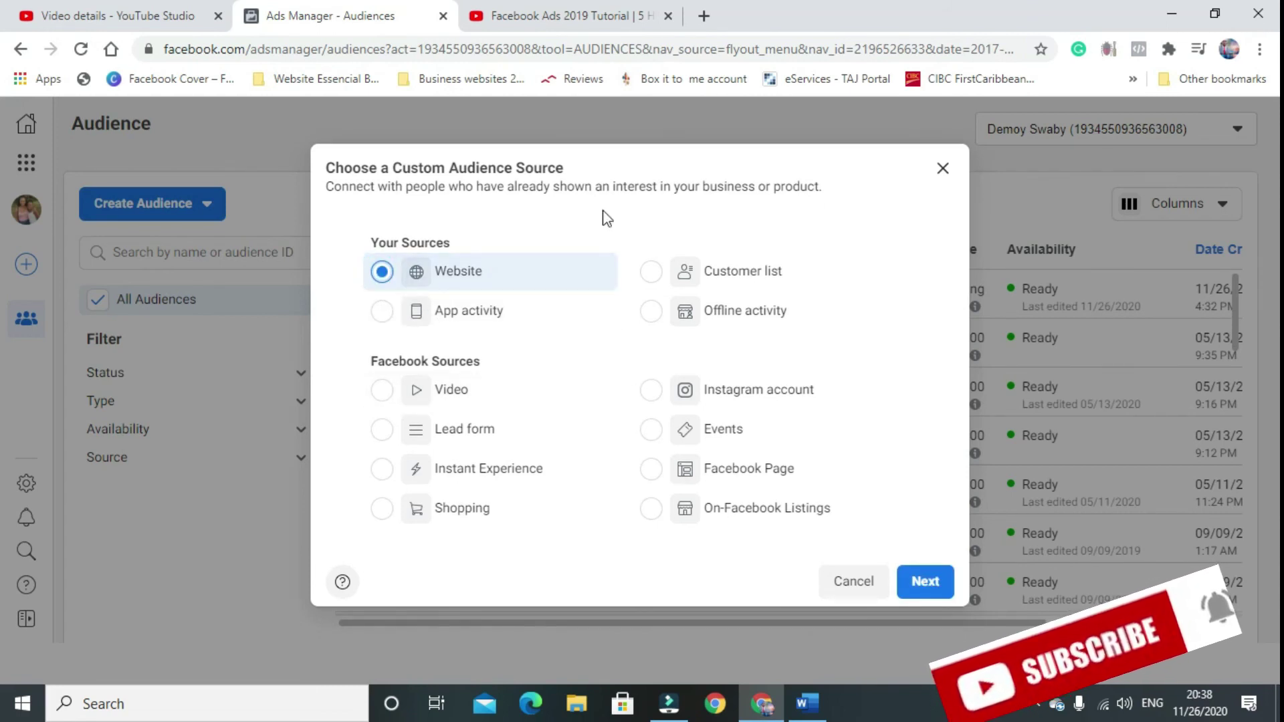
click(934, 583)
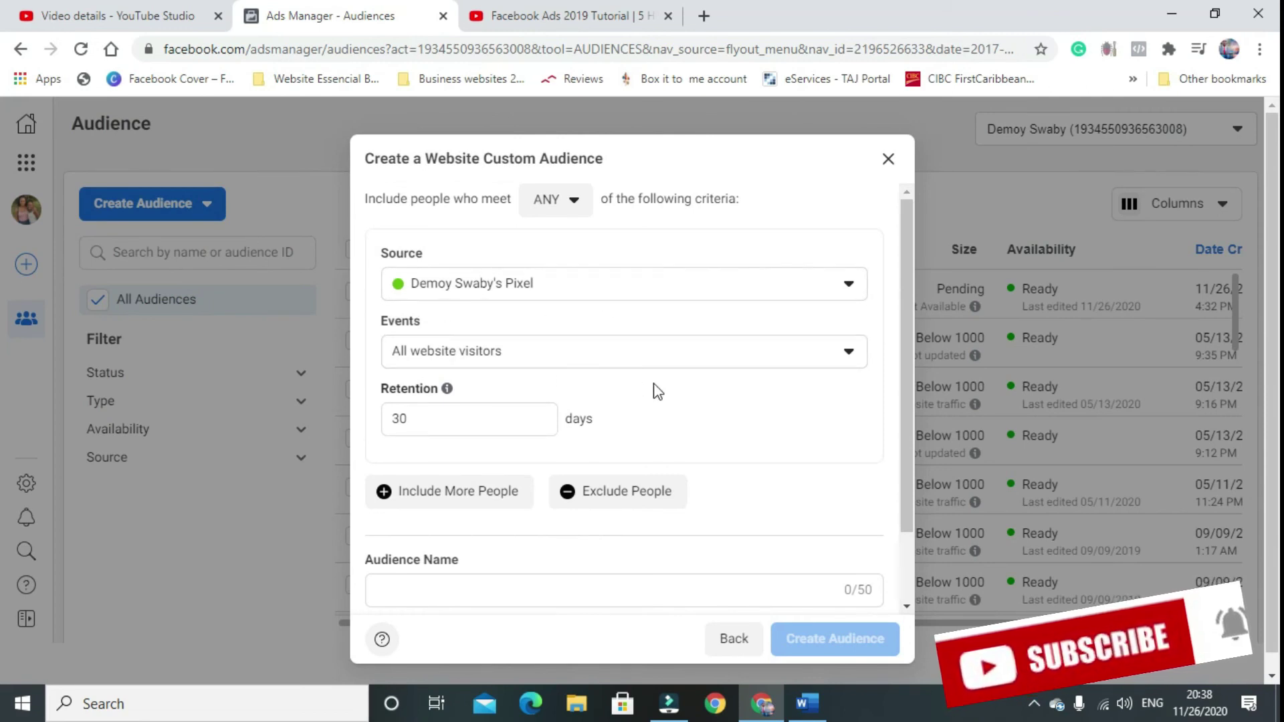
- Name the website custom audience "all website vistors", create it, and finish without choosing a follow-up action
scroll(655, 454, down, 2)
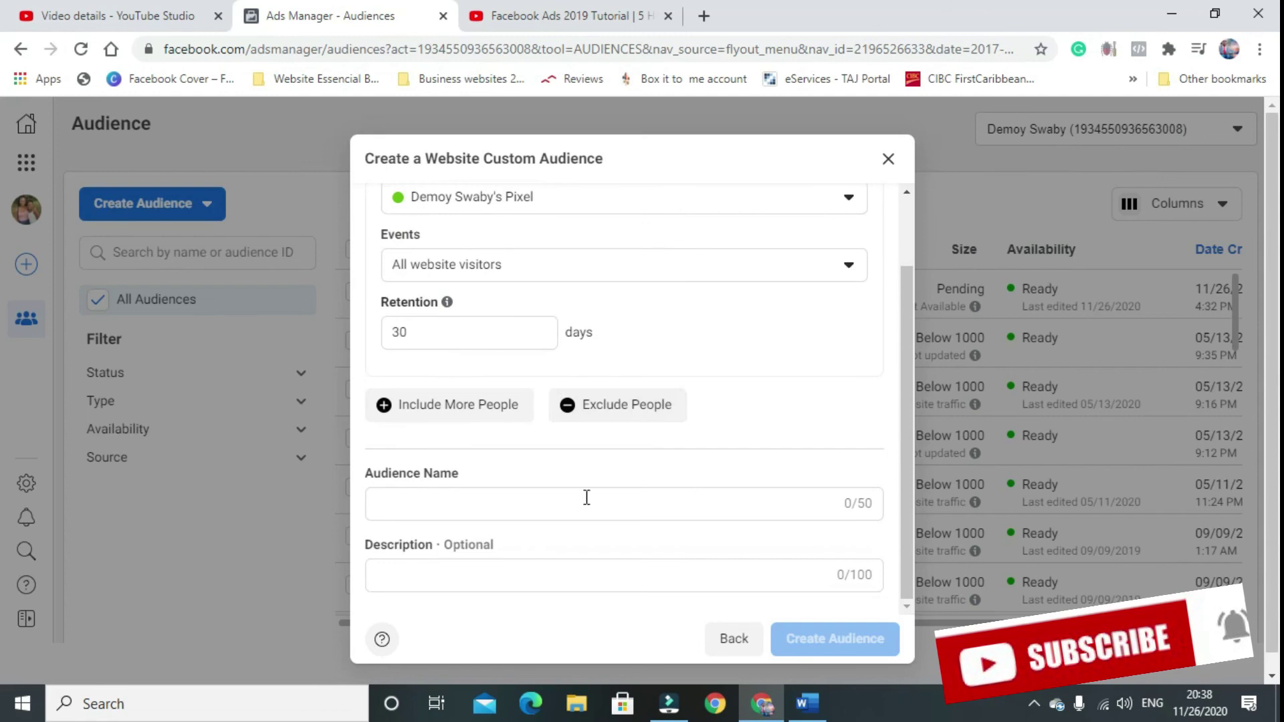
click(548, 508)
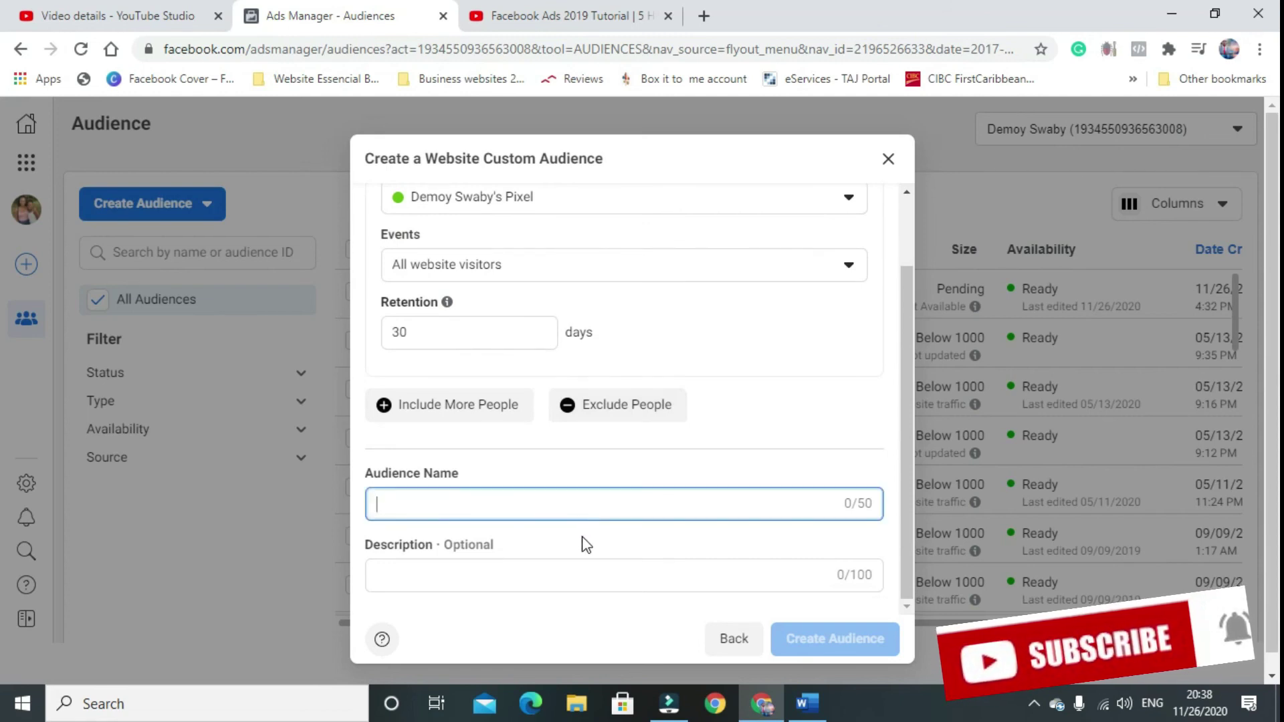
text(all website vistors)
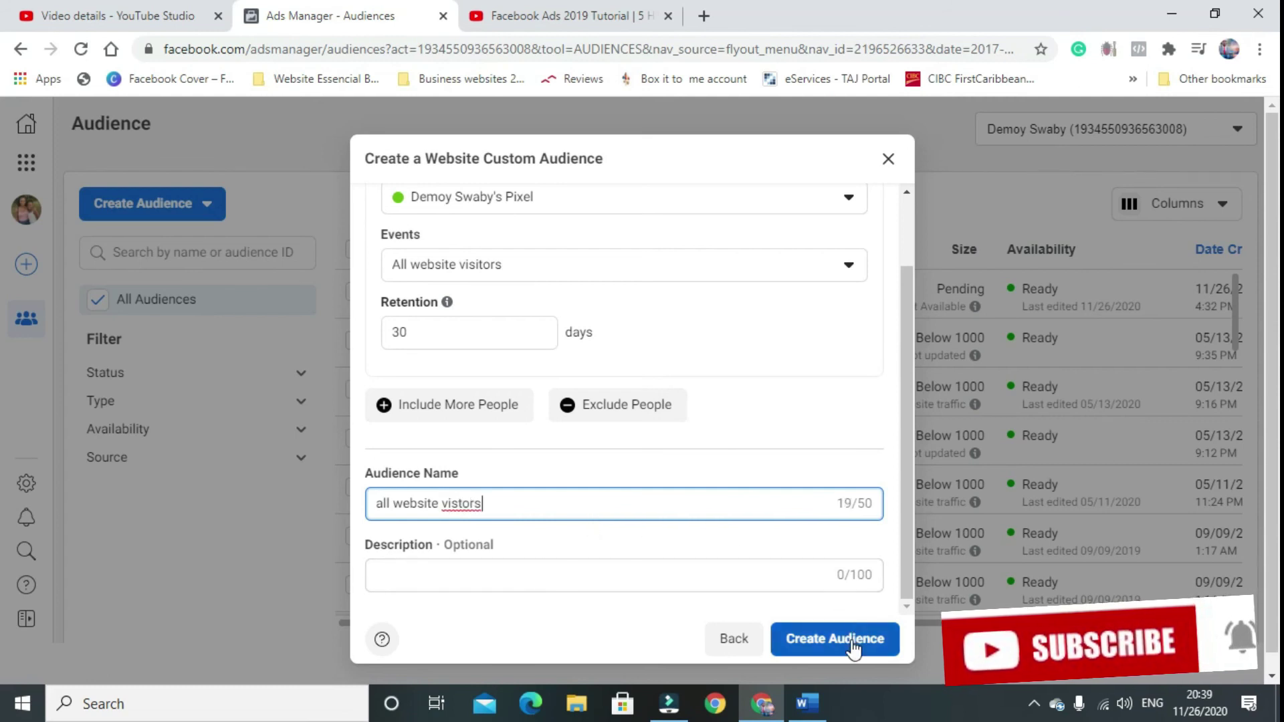
click(829, 643)
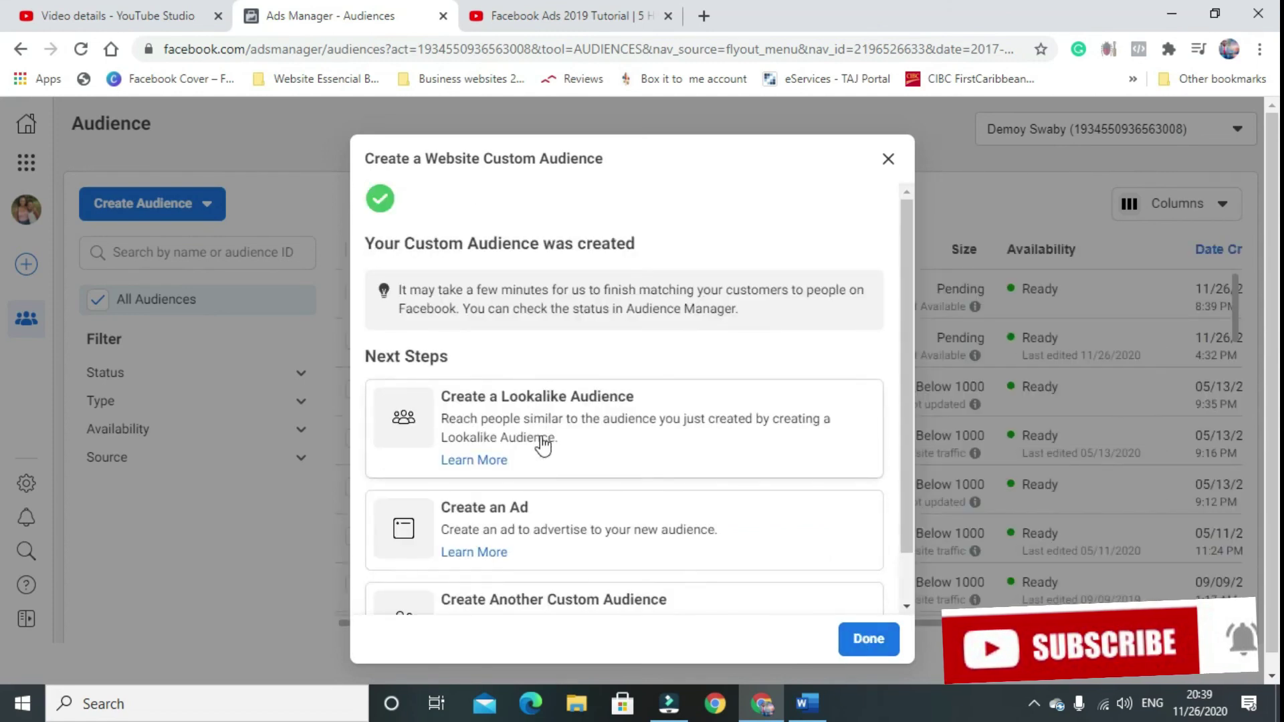
scroll(619, 547, down, 1)
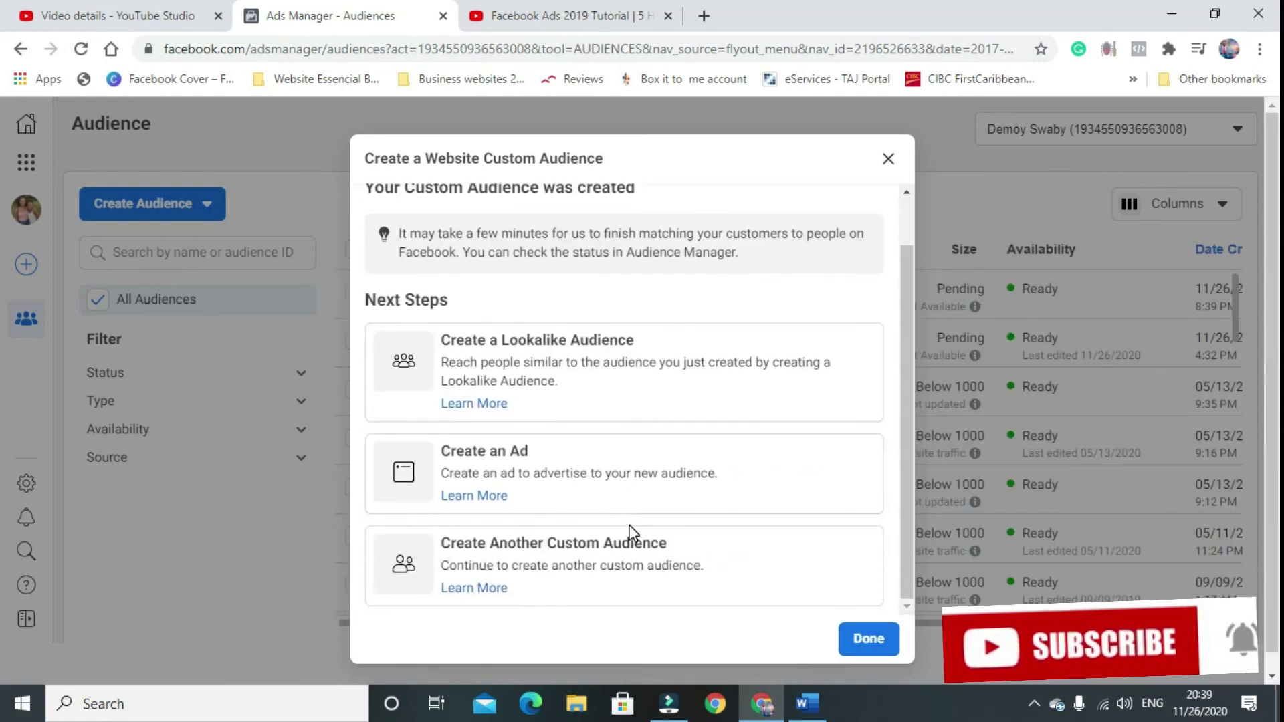
scroll(645, 332, up, 1)
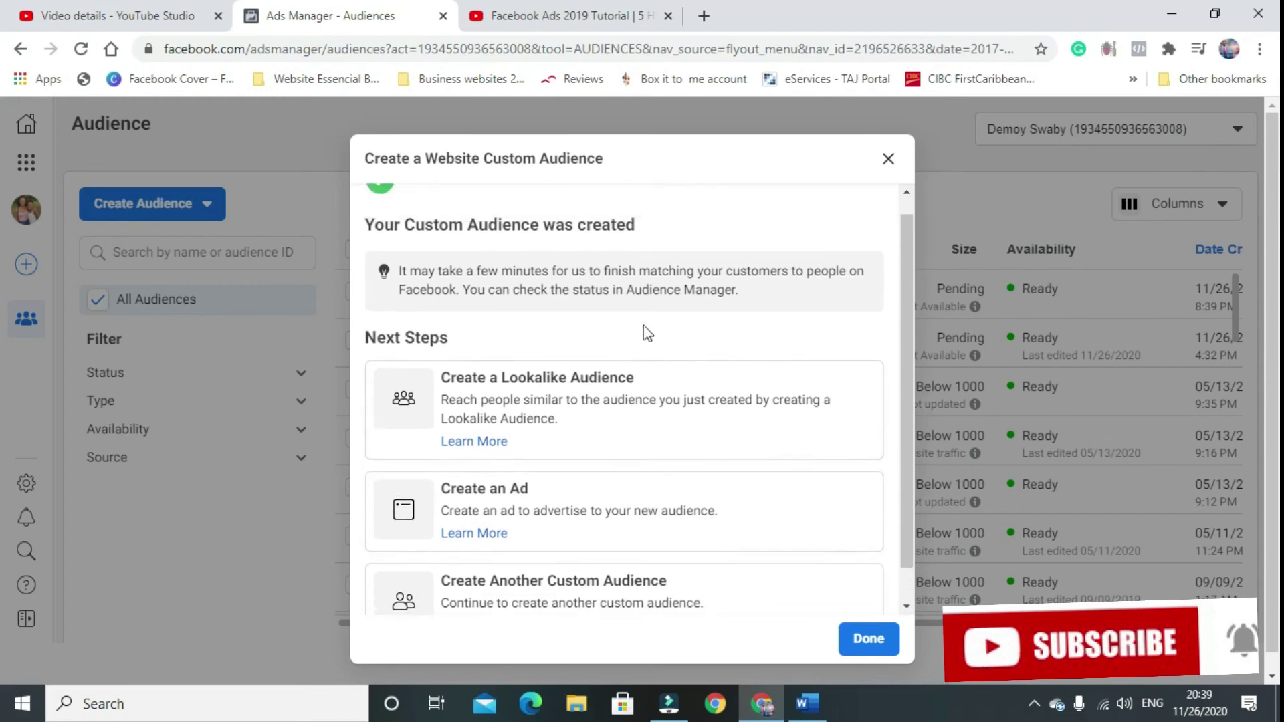
click(889, 639)
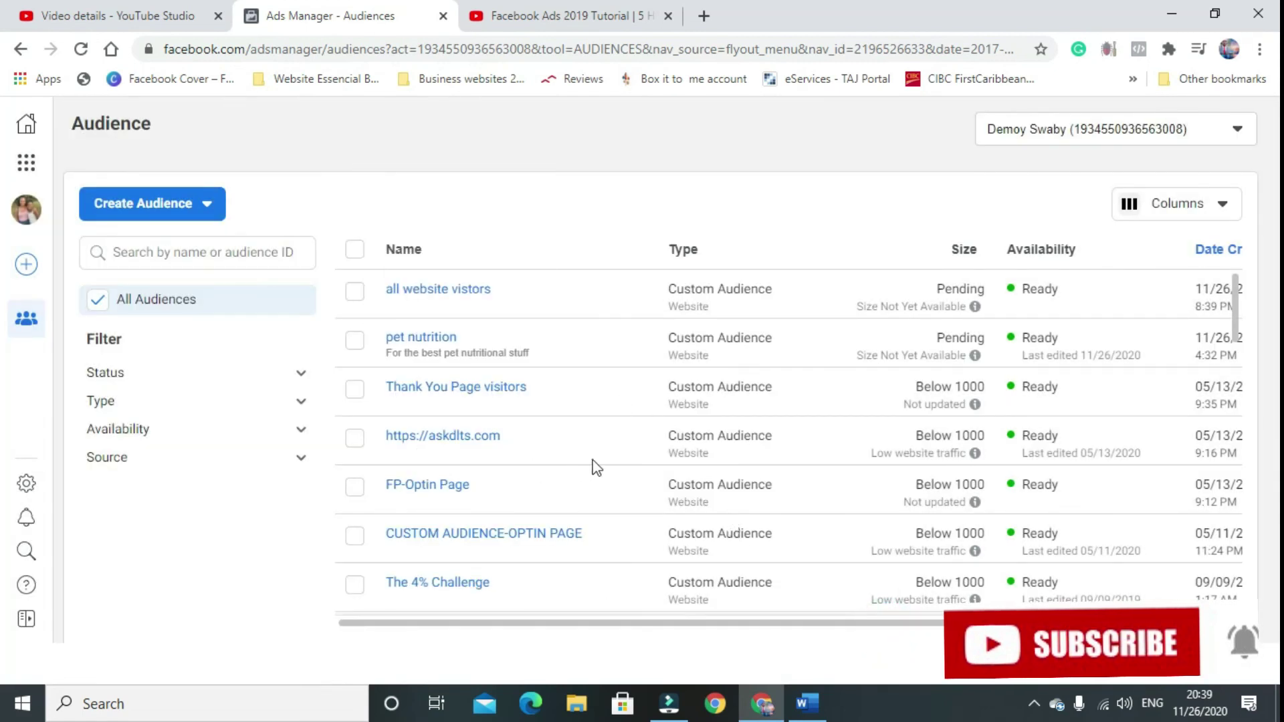
- Go from the audience list to the campaigns overview in Ads Manager
click(30, 173)
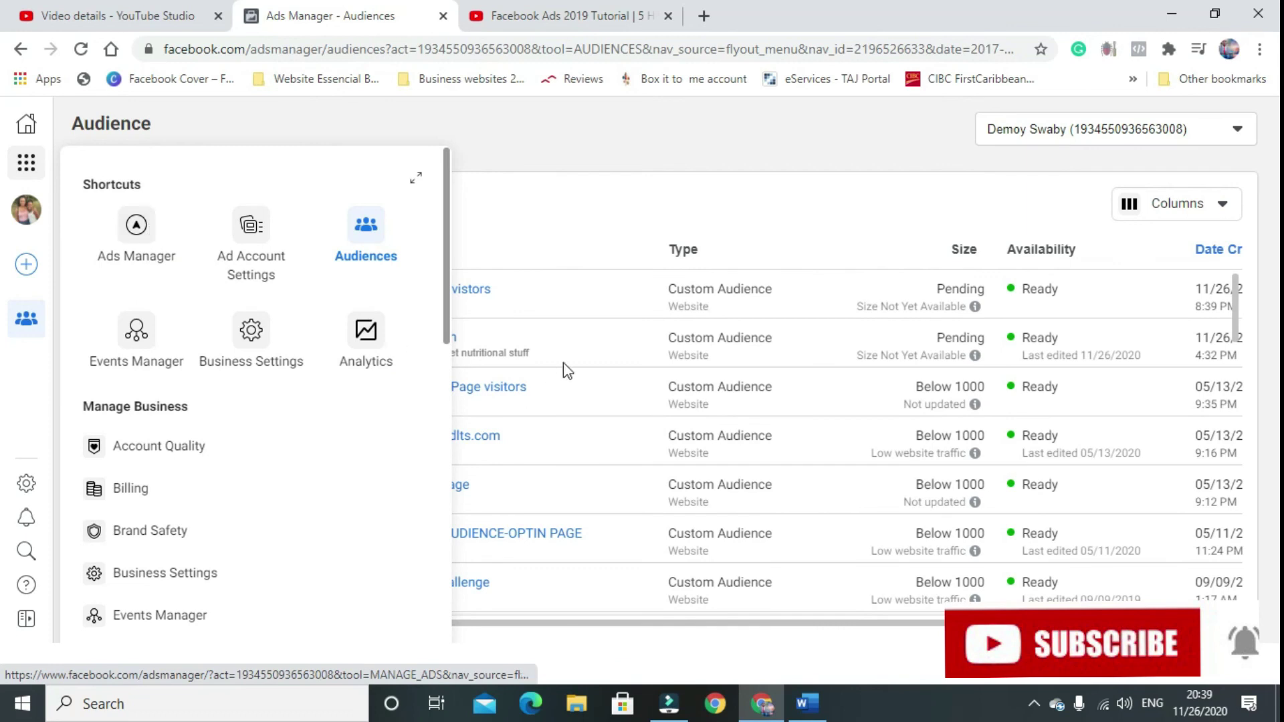
click(144, 227)
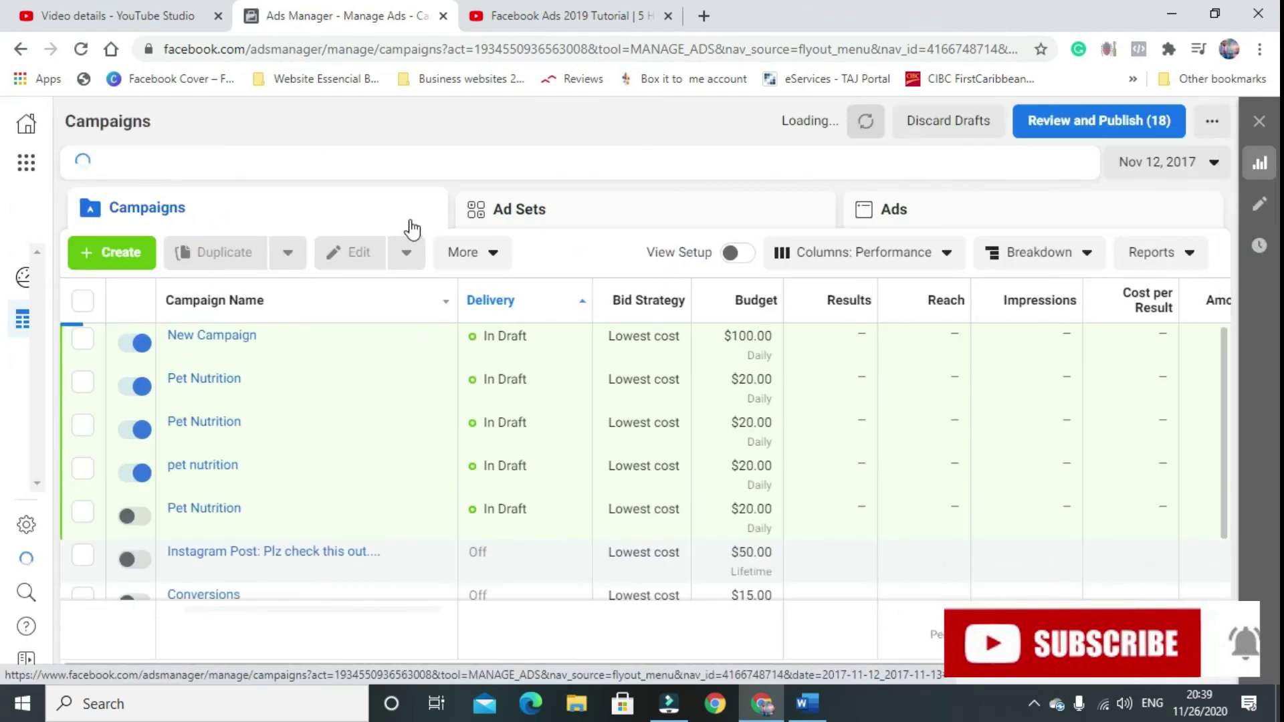
- Create a new campaign with the Conversions objective and continue to its settings
click(112, 257)
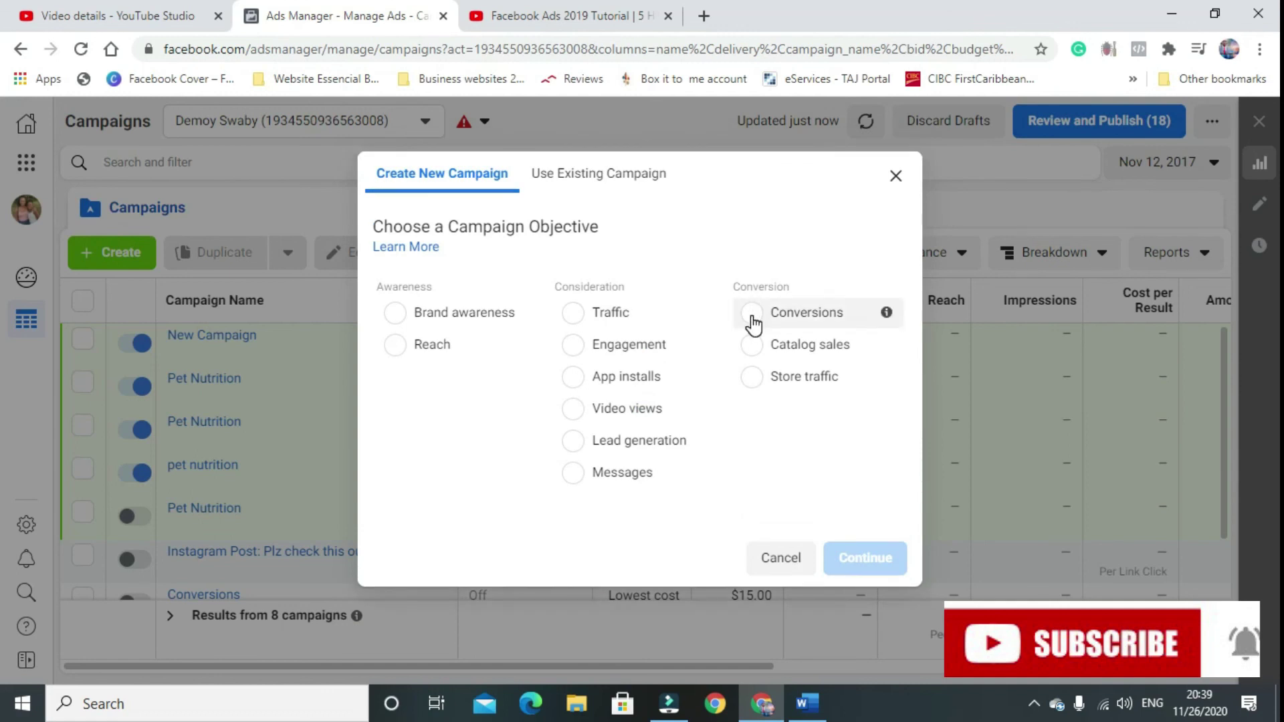
click(753, 319)
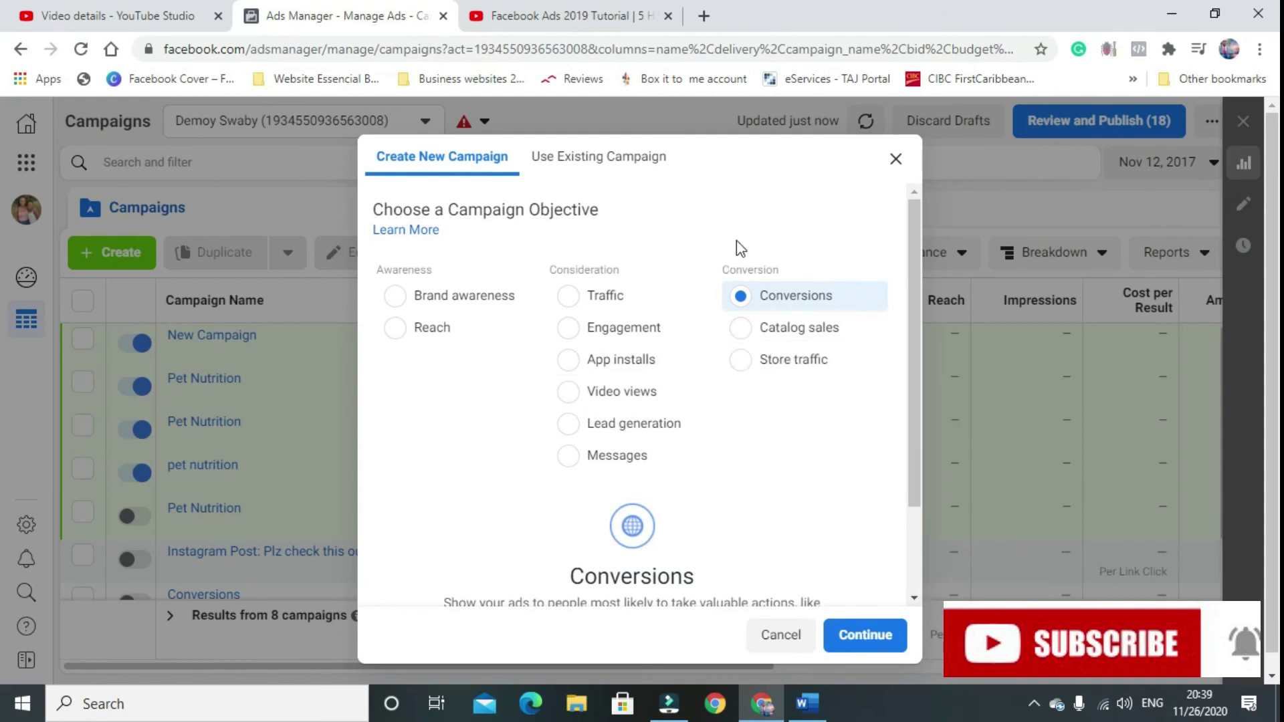
click(859, 640)
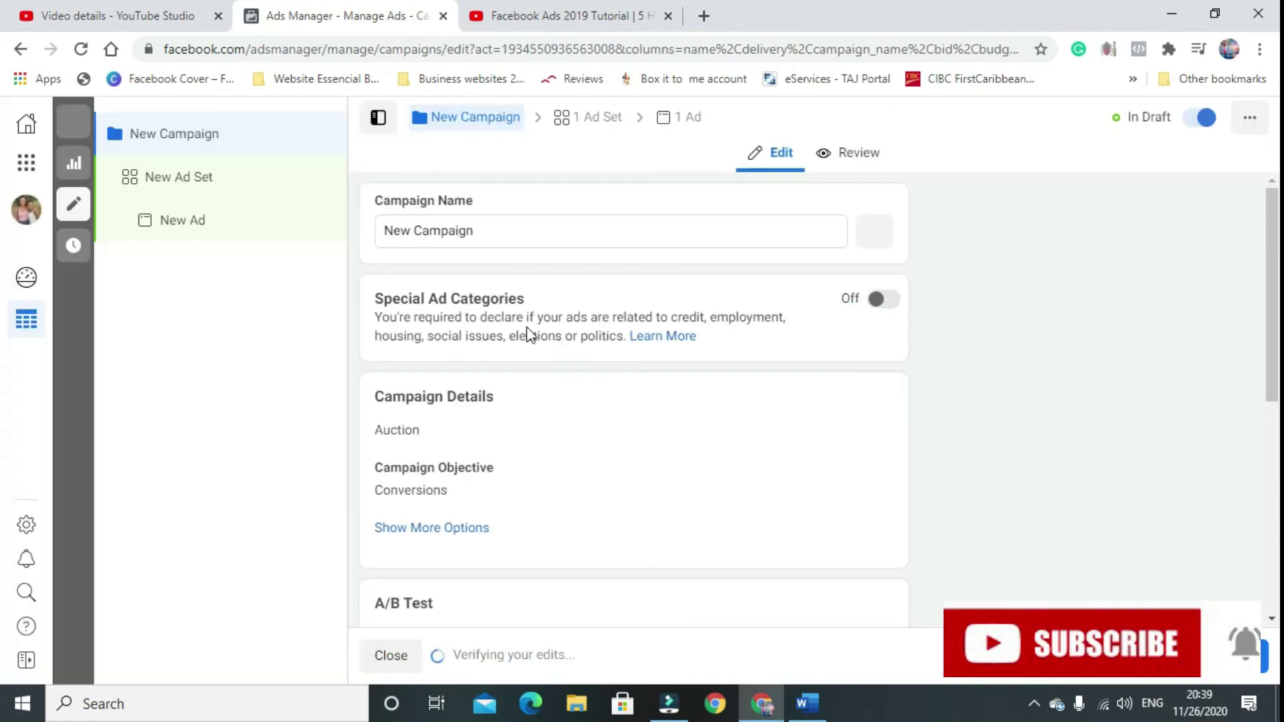
click(723, 226)
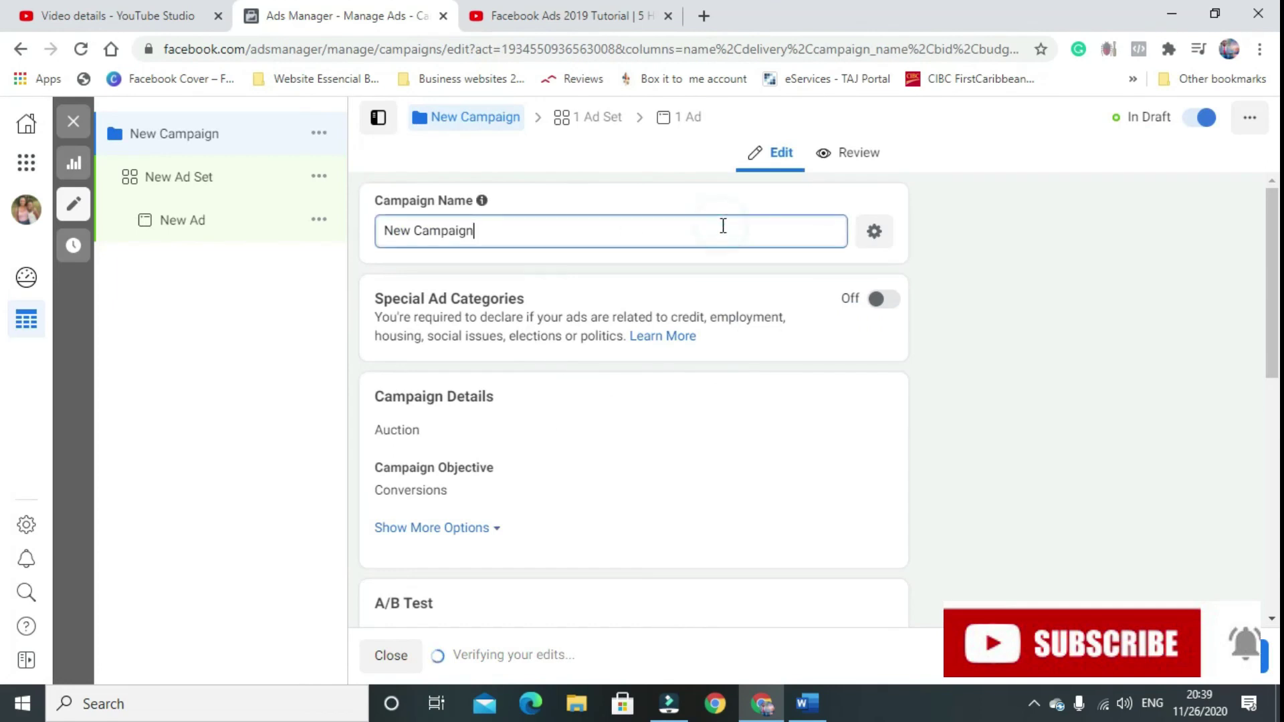
triple_click(534, 237)
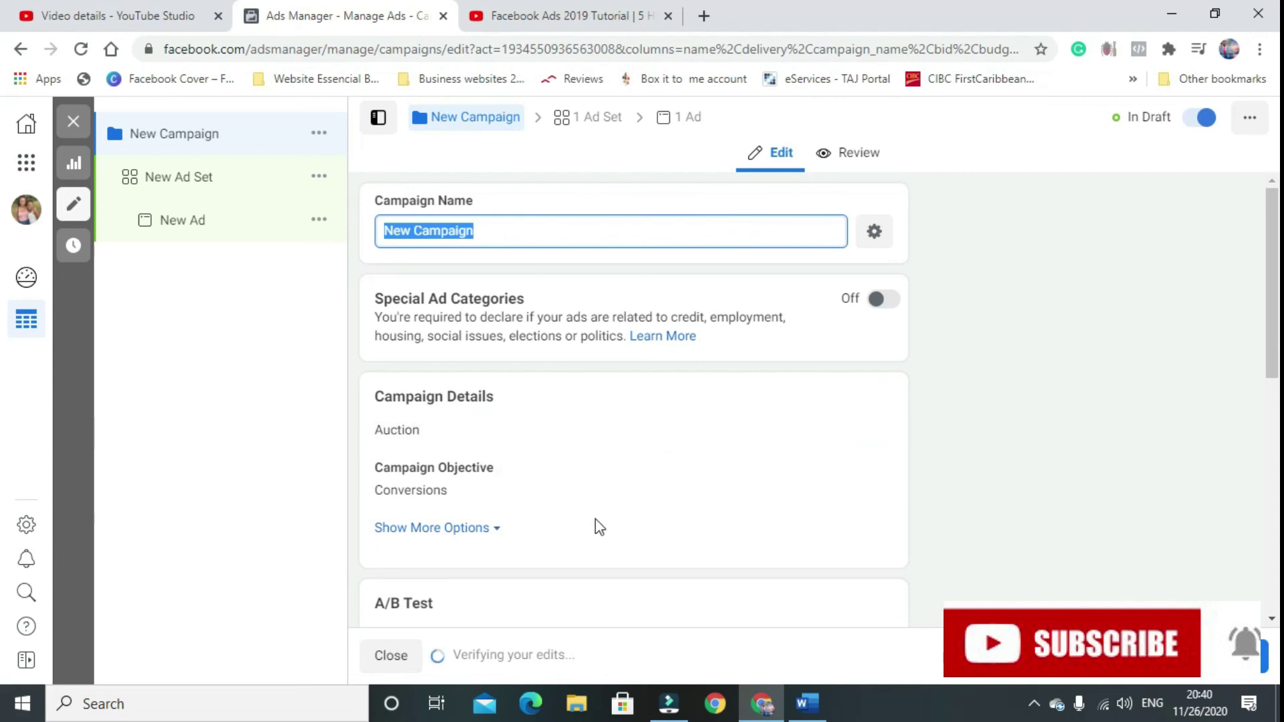
- Set the campaign's daily budget to 20.00 USD and continue to the new ad set
scroll(596, 526, down, 5)
scroll(595, 519, down, 3)
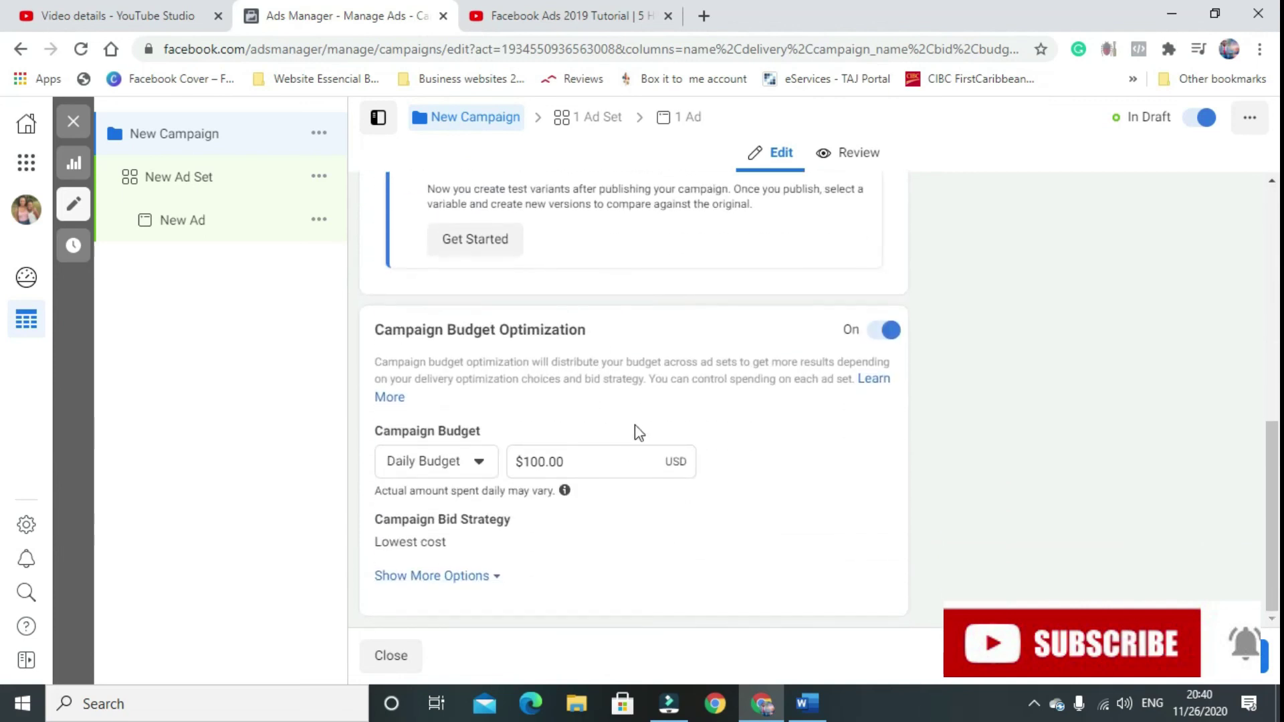
drag(546, 466, 487, 459)
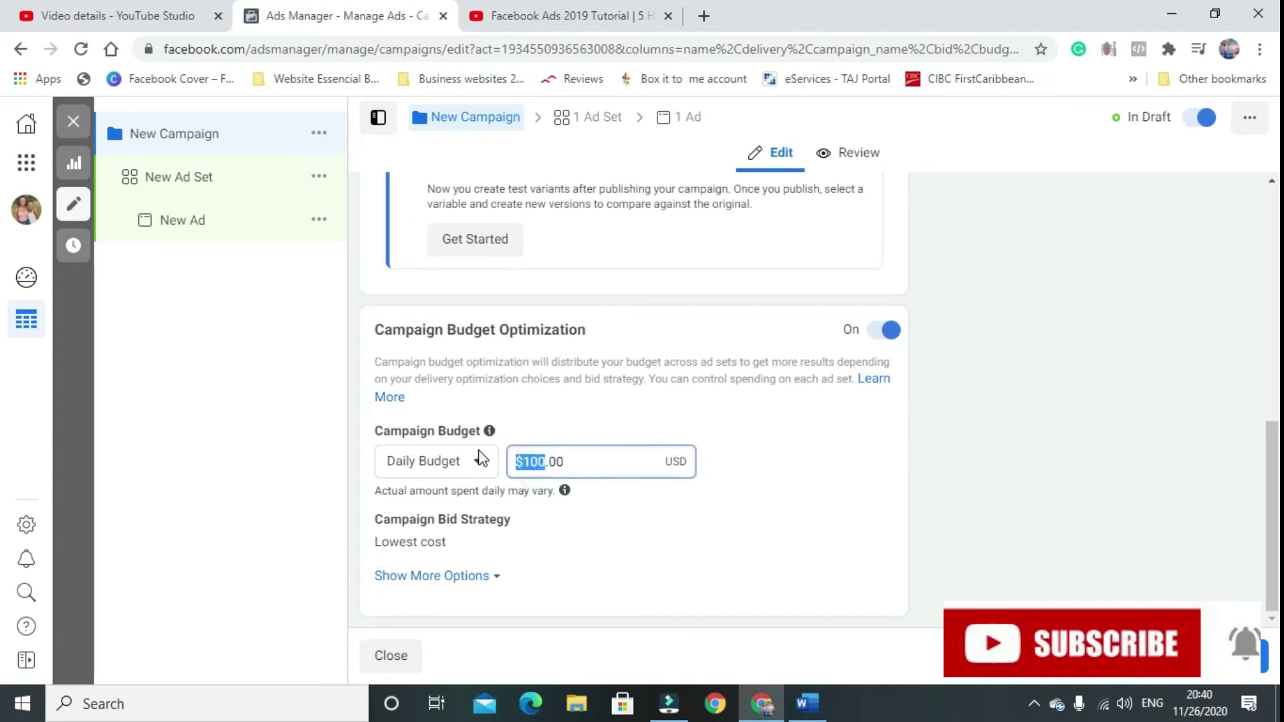
text(20)
scroll(526, 428, up, 3)
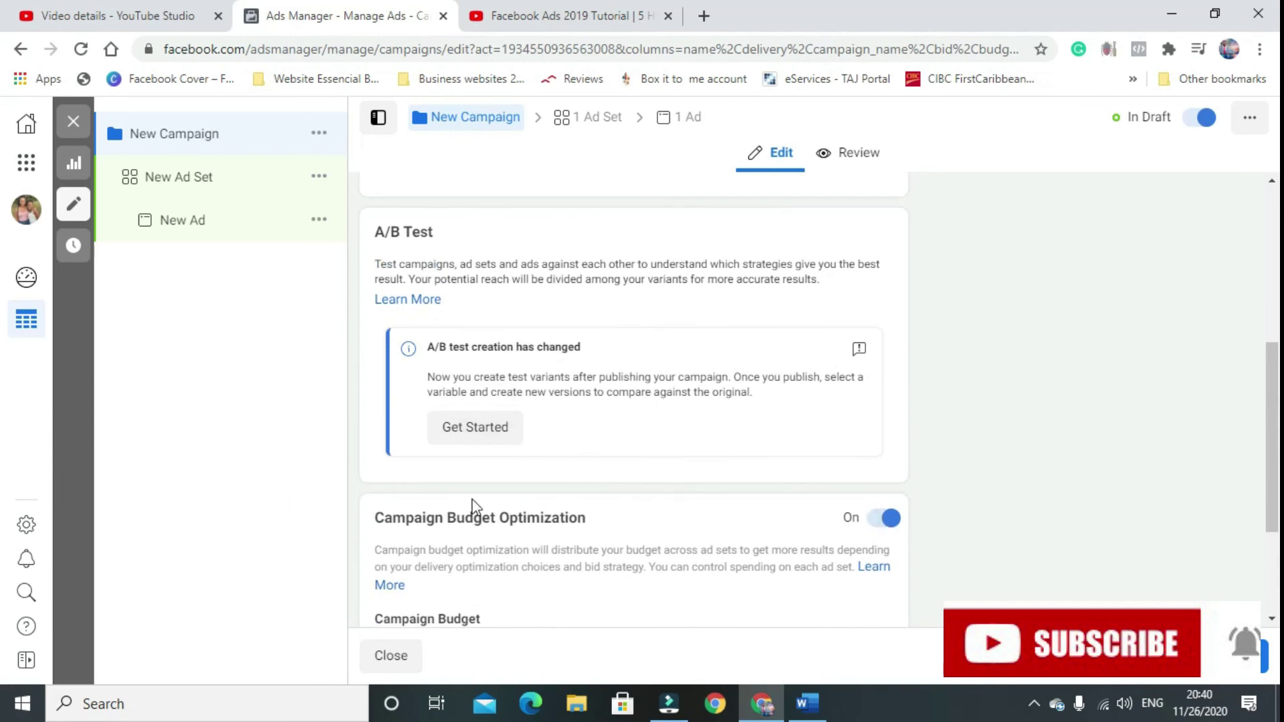
scroll(635, 528, down, 3)
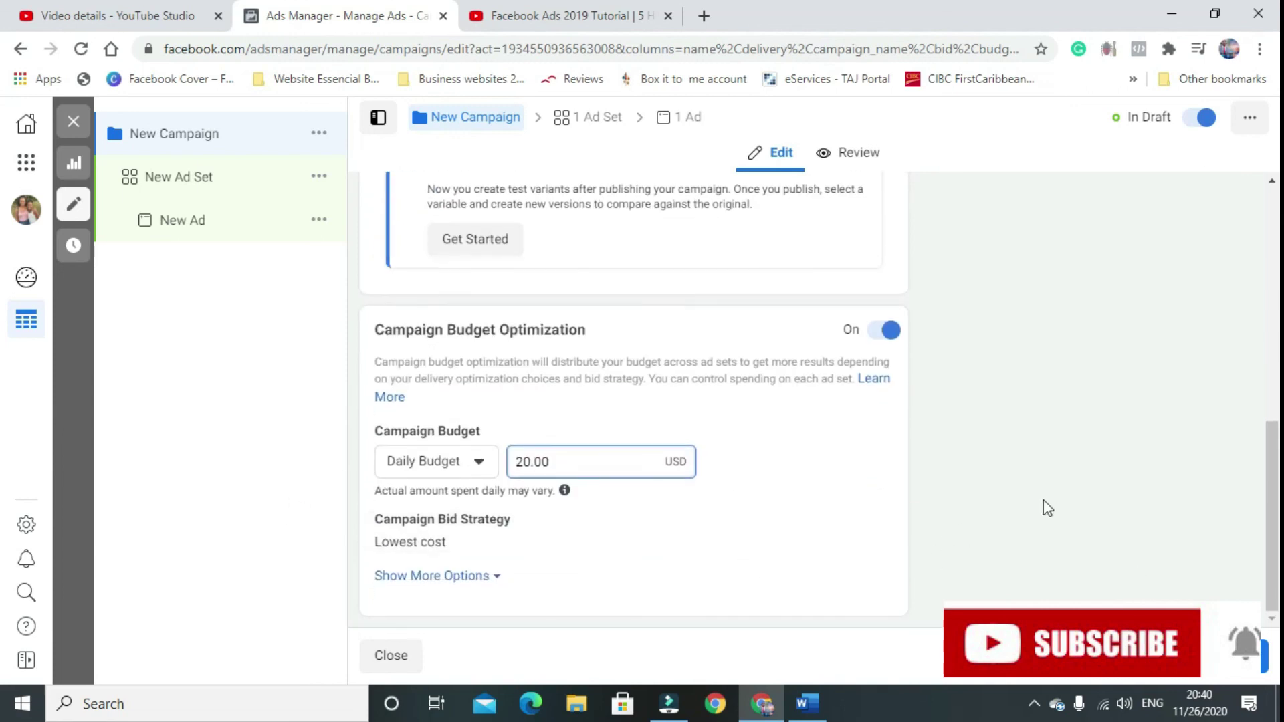
scroll(522, 396, up, 3)
scroll(523, 396, up, 3)
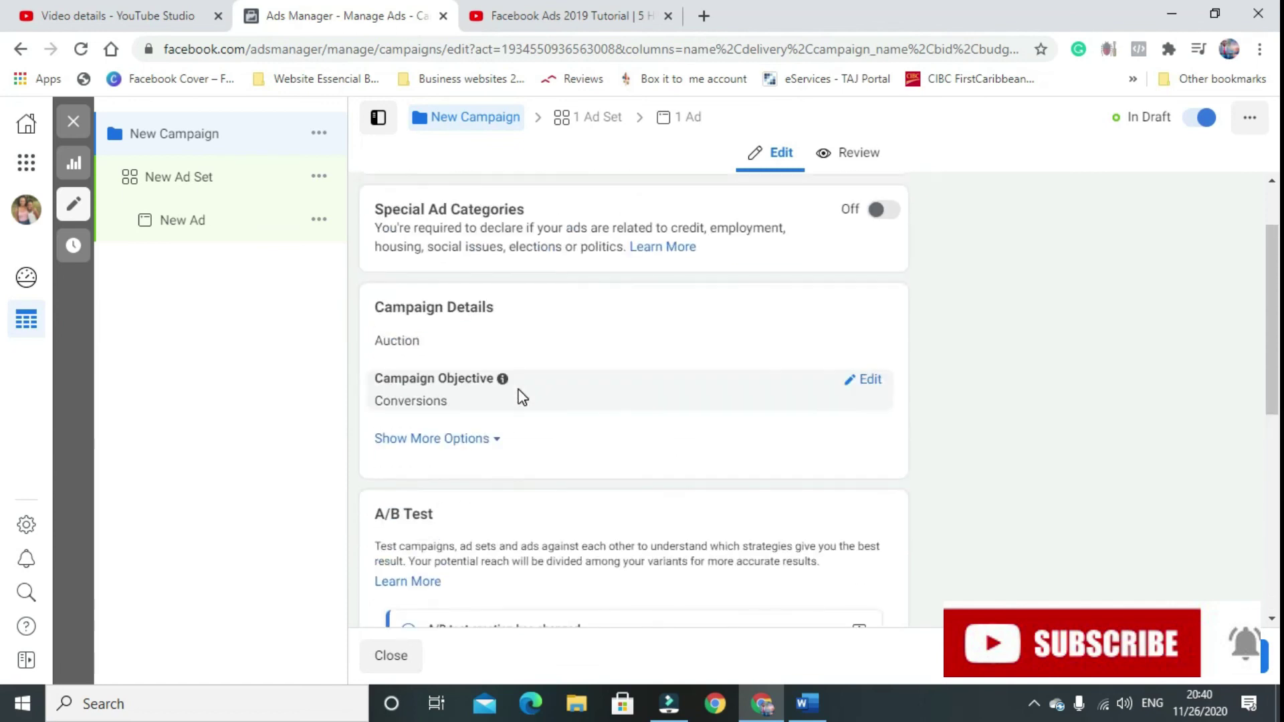
scroll(651, 408, up, 1)
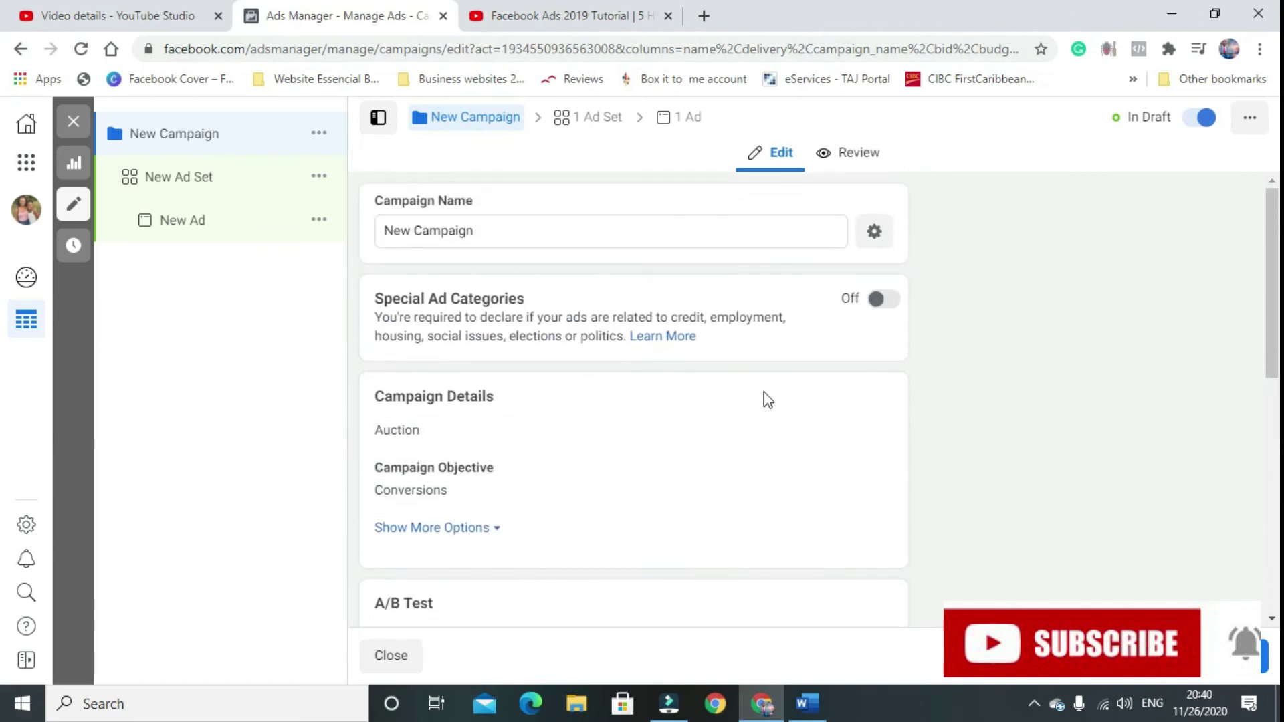
scroll(735, 475, down, 7)
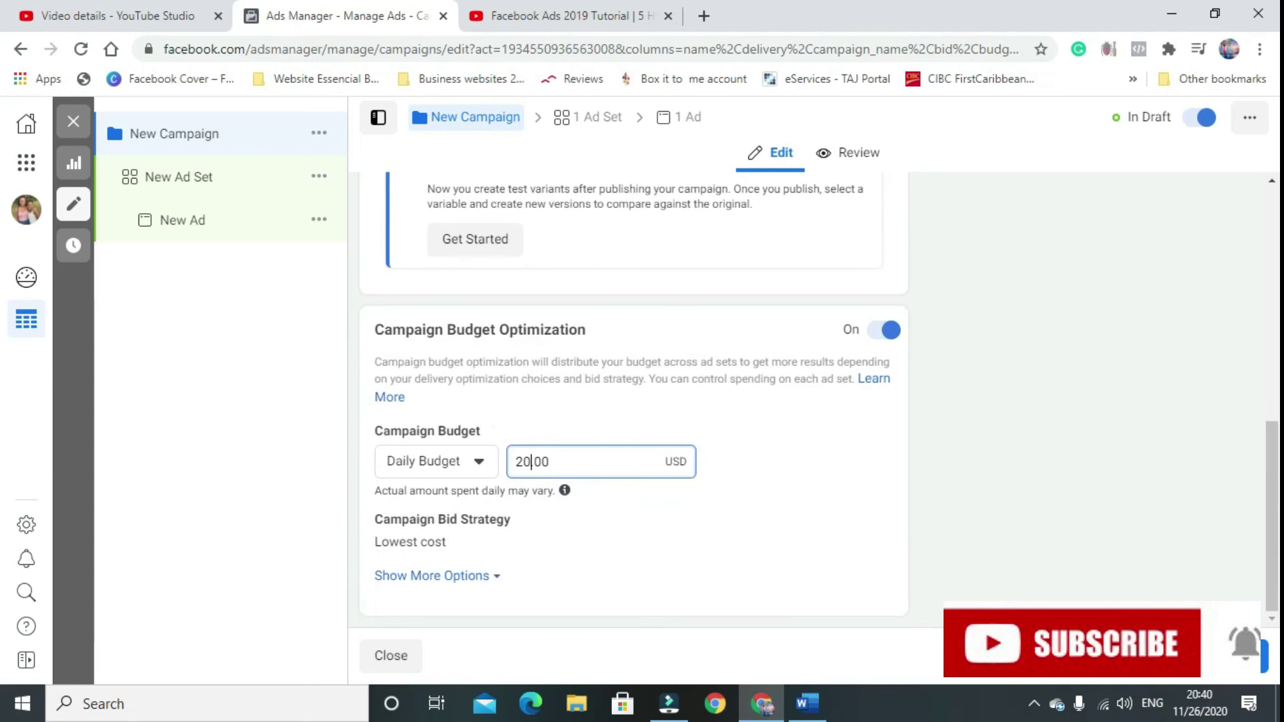
click(1241, 656)
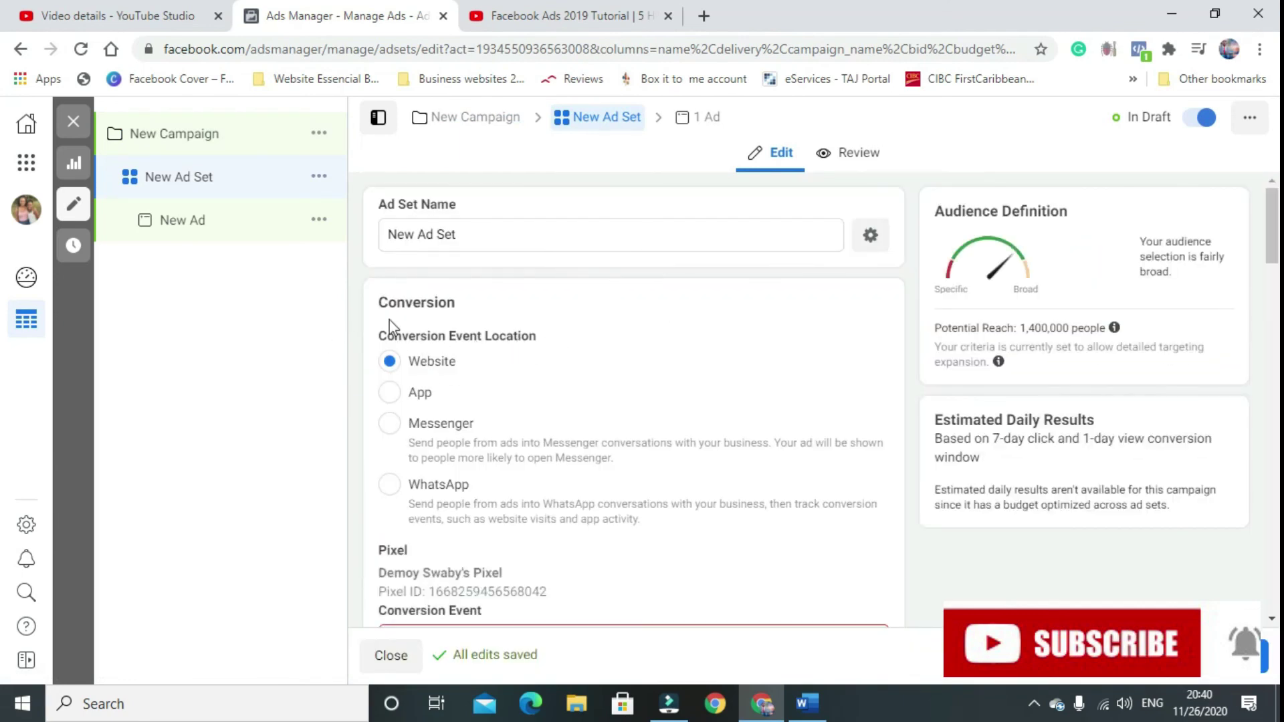
- Choose Purchase as the conversion event for the ad set's website pixel
scroll(574, 381, down, 4)
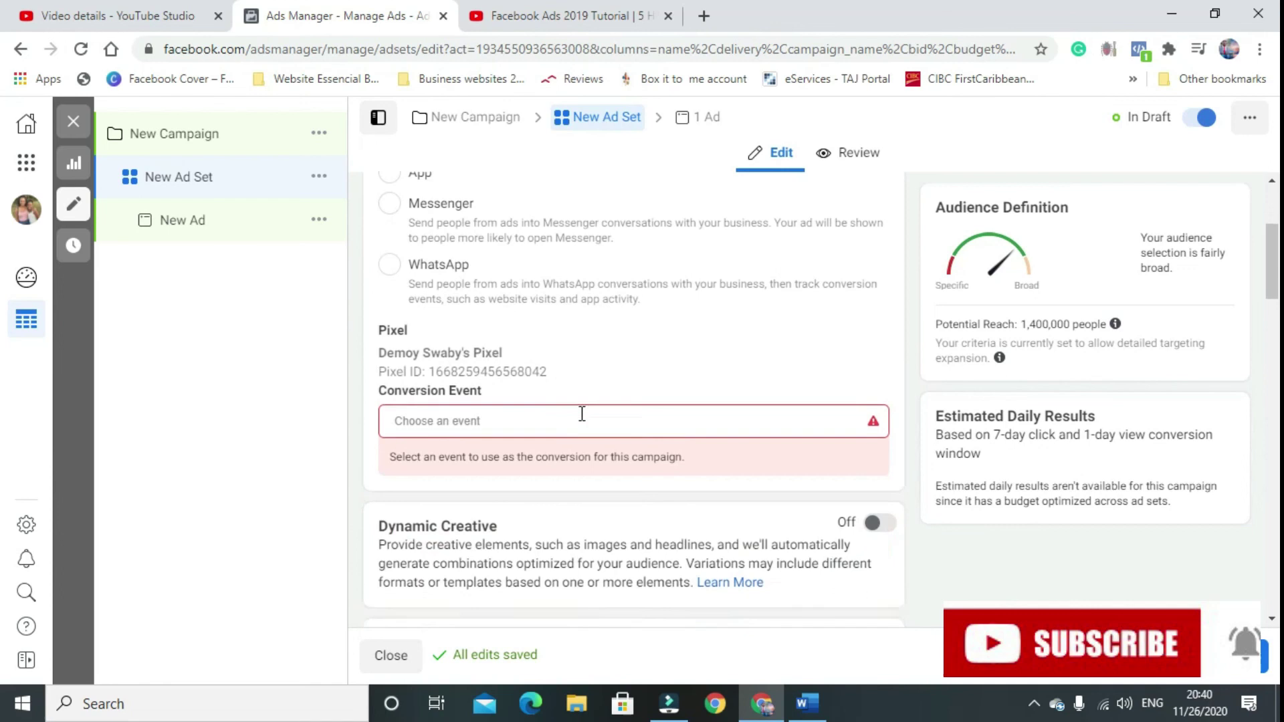
click(718, 355)
scroll(431, 468, down, 5)
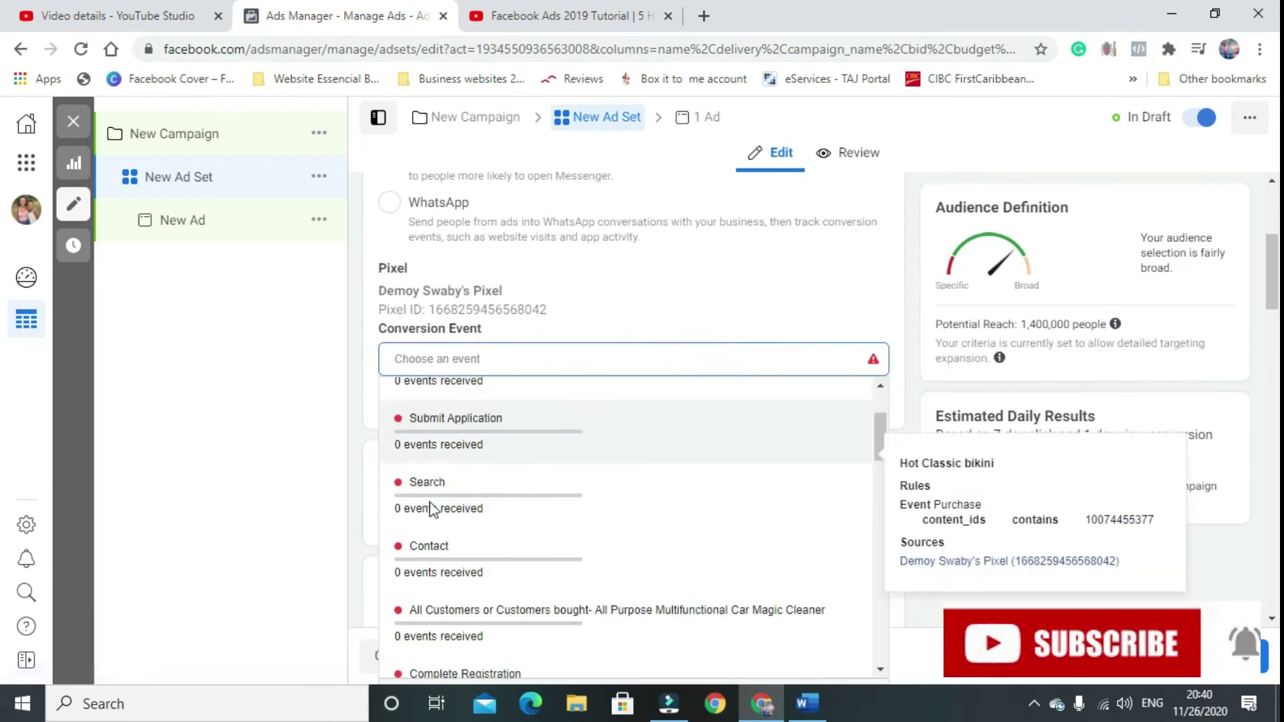
scroll(435, 511, down, 4)
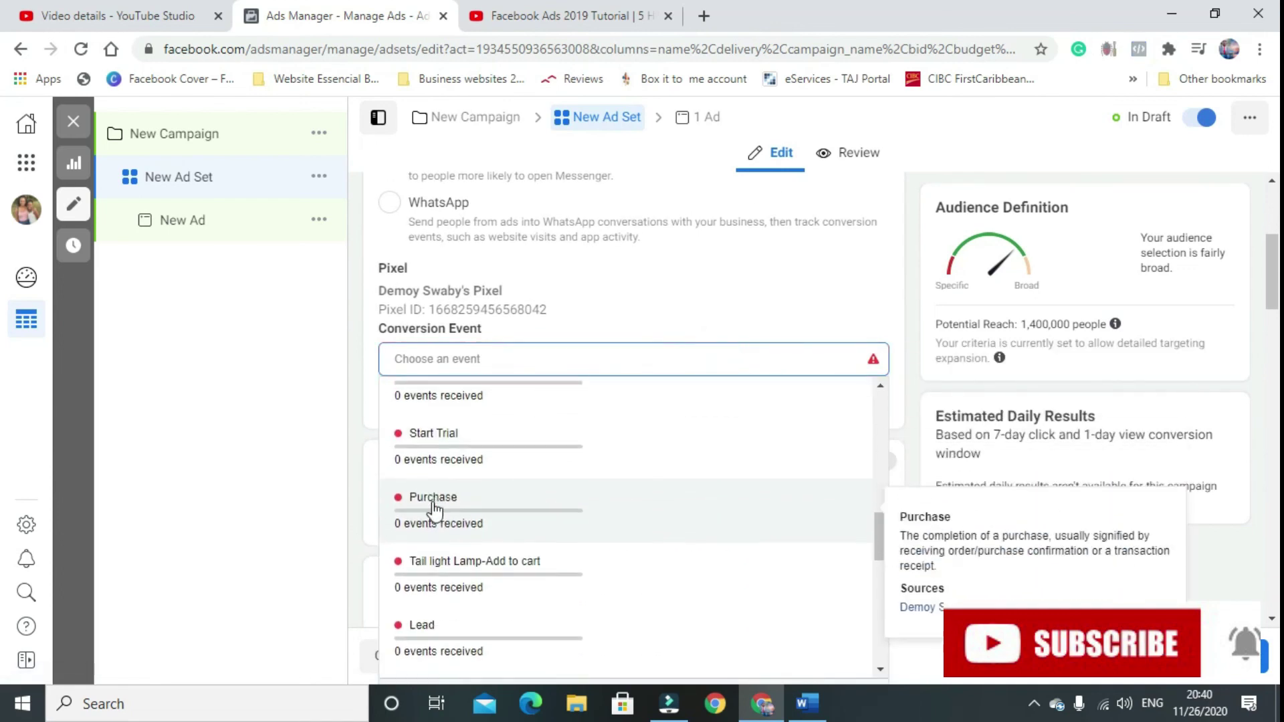
click(433, 498)
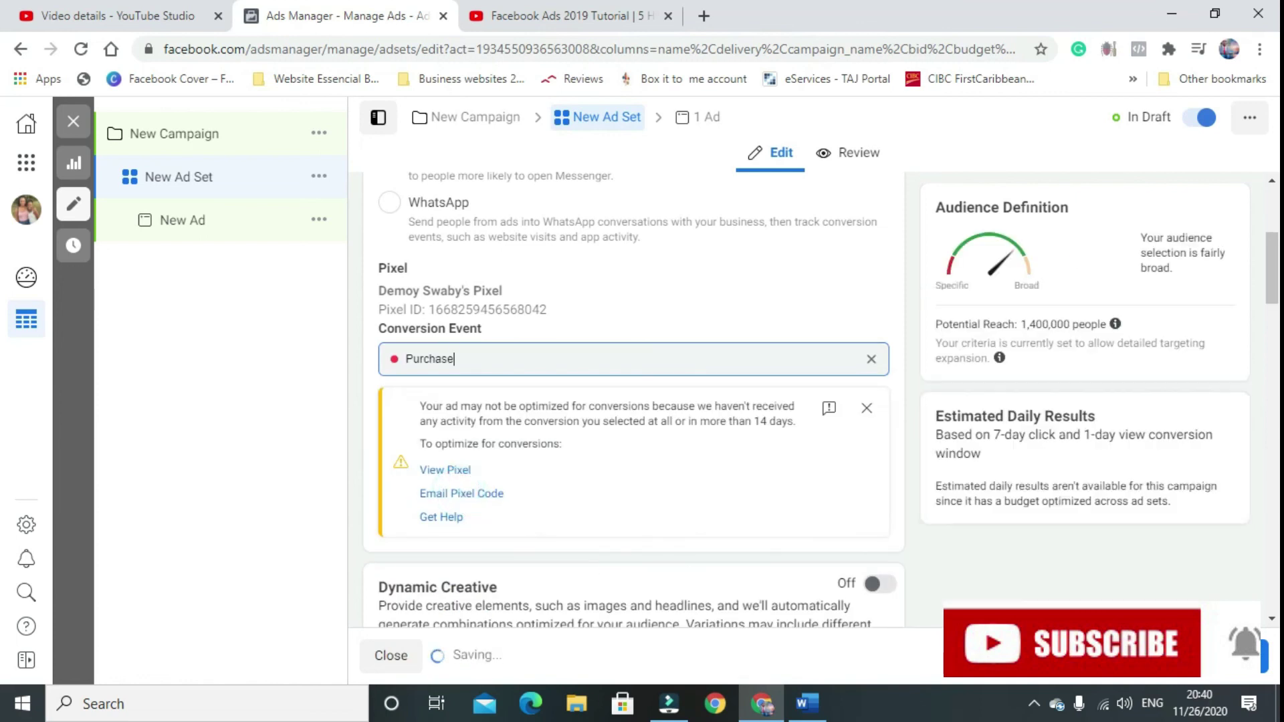
scroll(696, 509, down, 3)
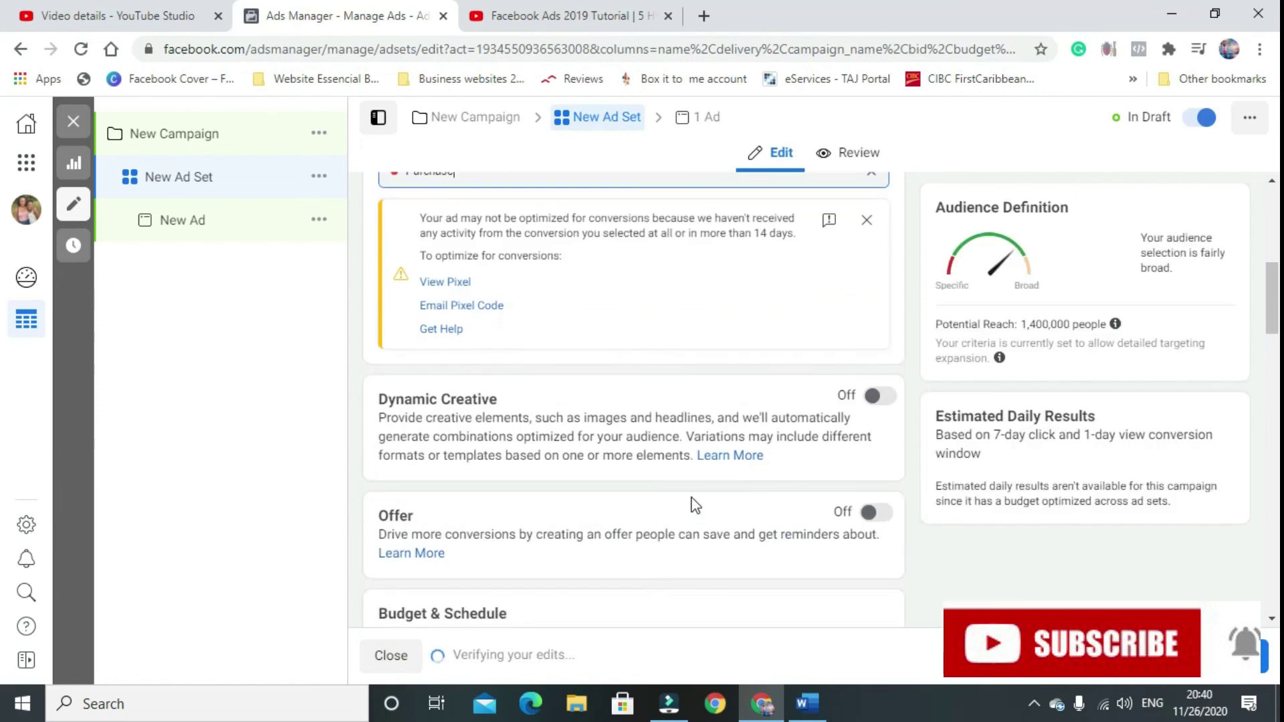
scroll(695, 506, down, 2)
scroll(691, 505, up, 3)
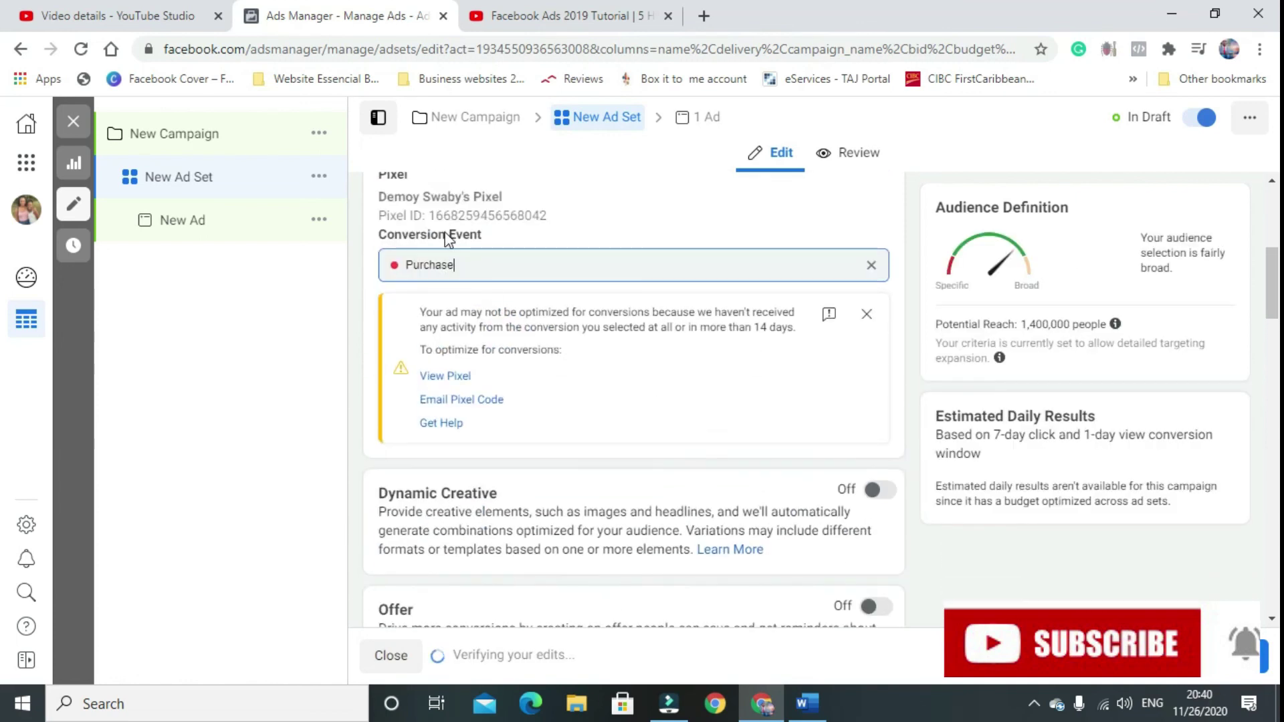
- Enable an end date for the ad set's schedule and set it to Nov 28, 2020
scroll(515, 465, down, 4)
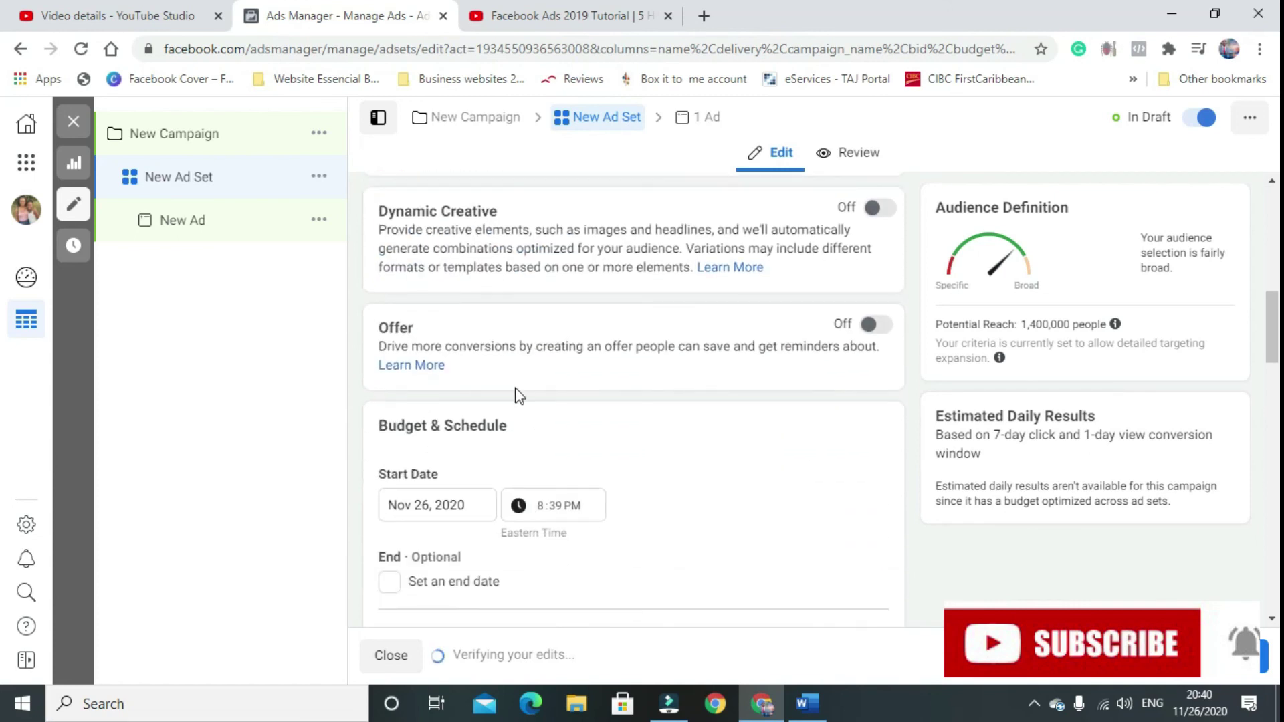
scroll(515, 396, down, 1)
scroll(517, 409, down, 2)
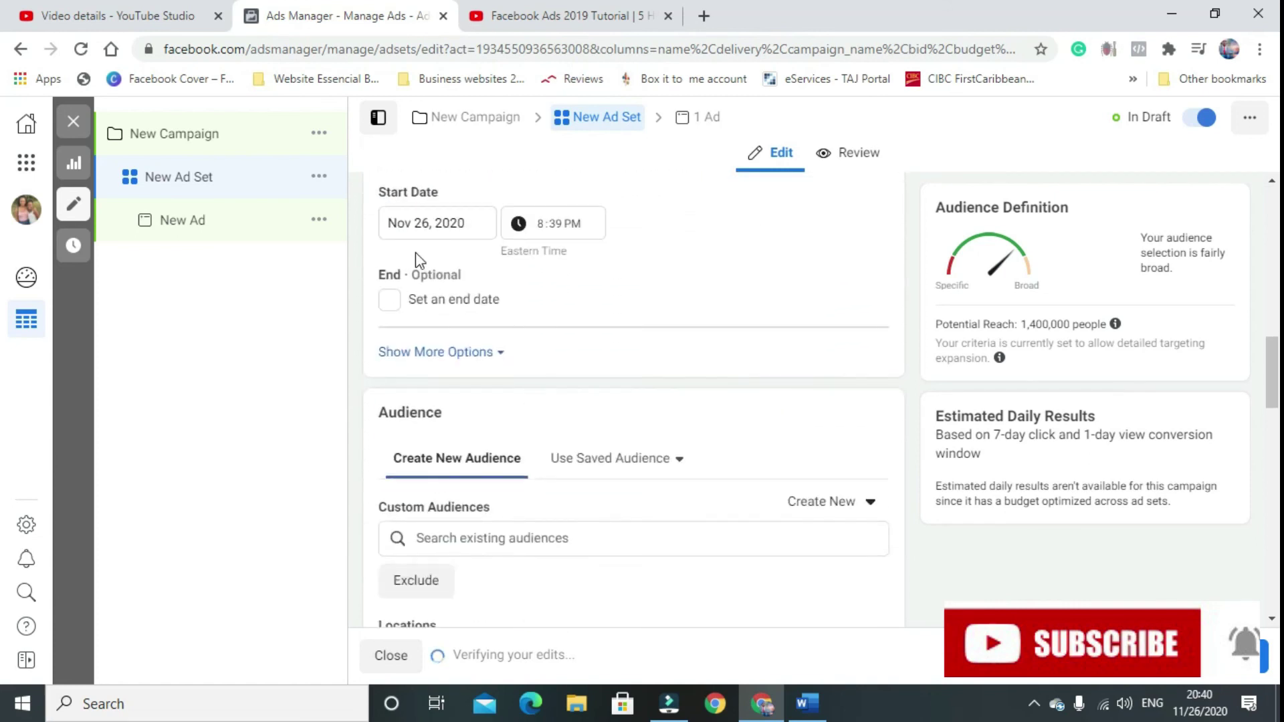
click(390, 300)
click(459, 344)
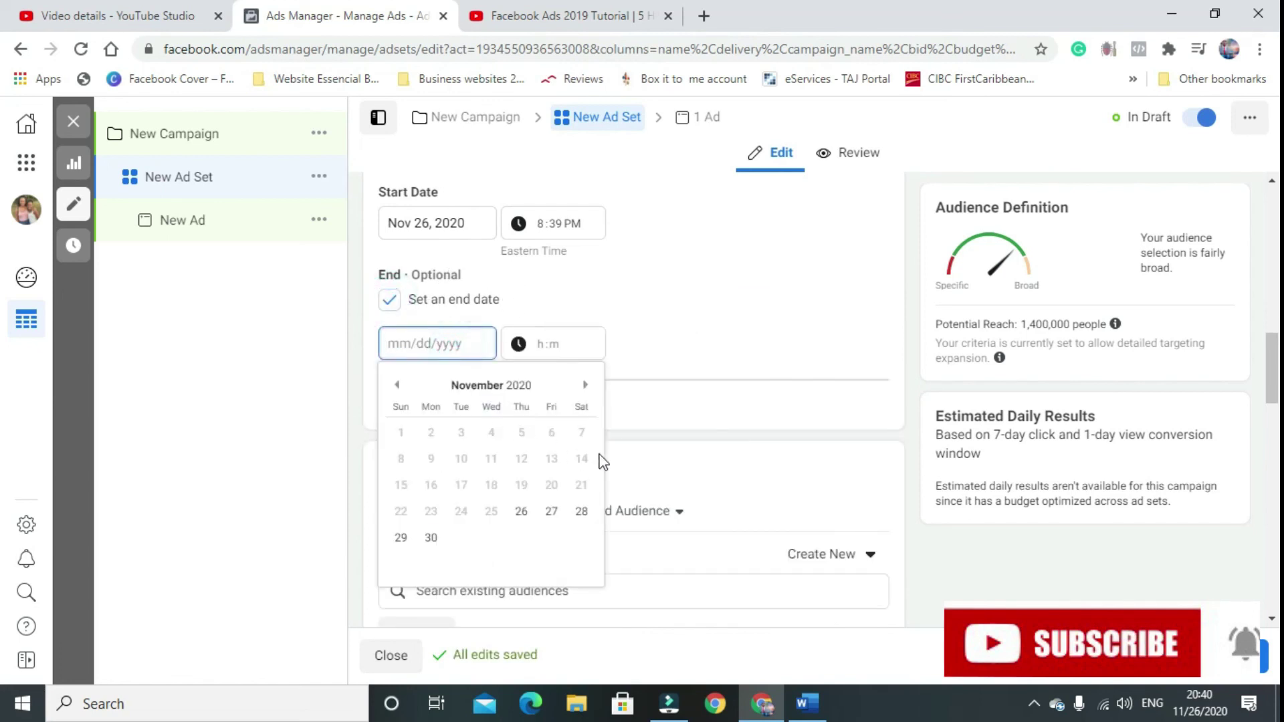
click(581, 511)
- Look through the saved audiences and include the custom audience "all website vistors" in the ad set's audience
scroll(648, 495, down, 5)
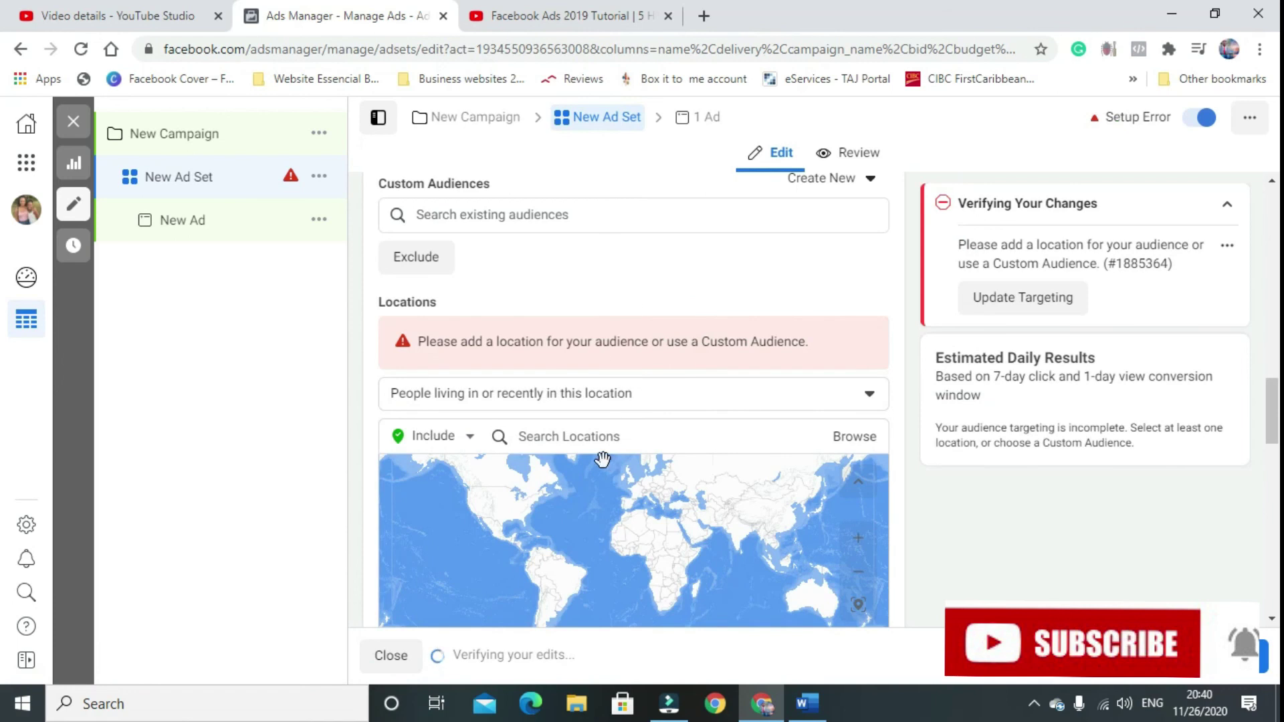
scroll(631, 201, up, 4)
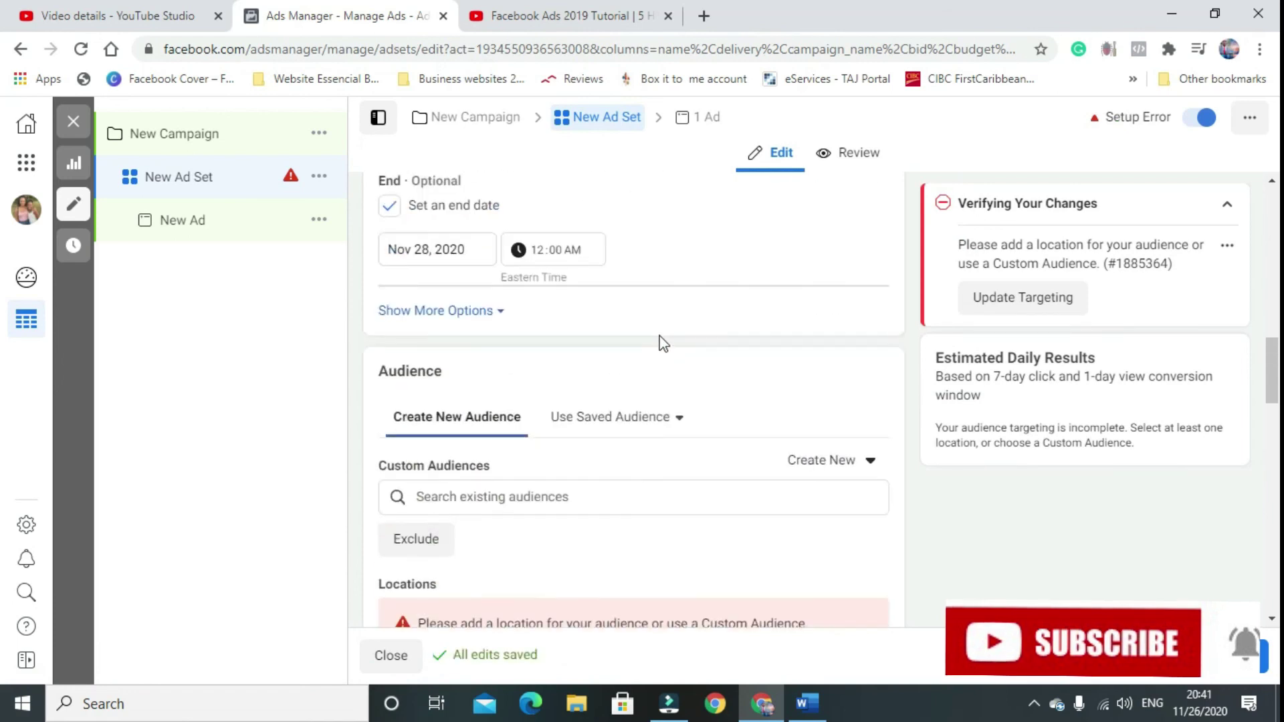
click(658, 422)
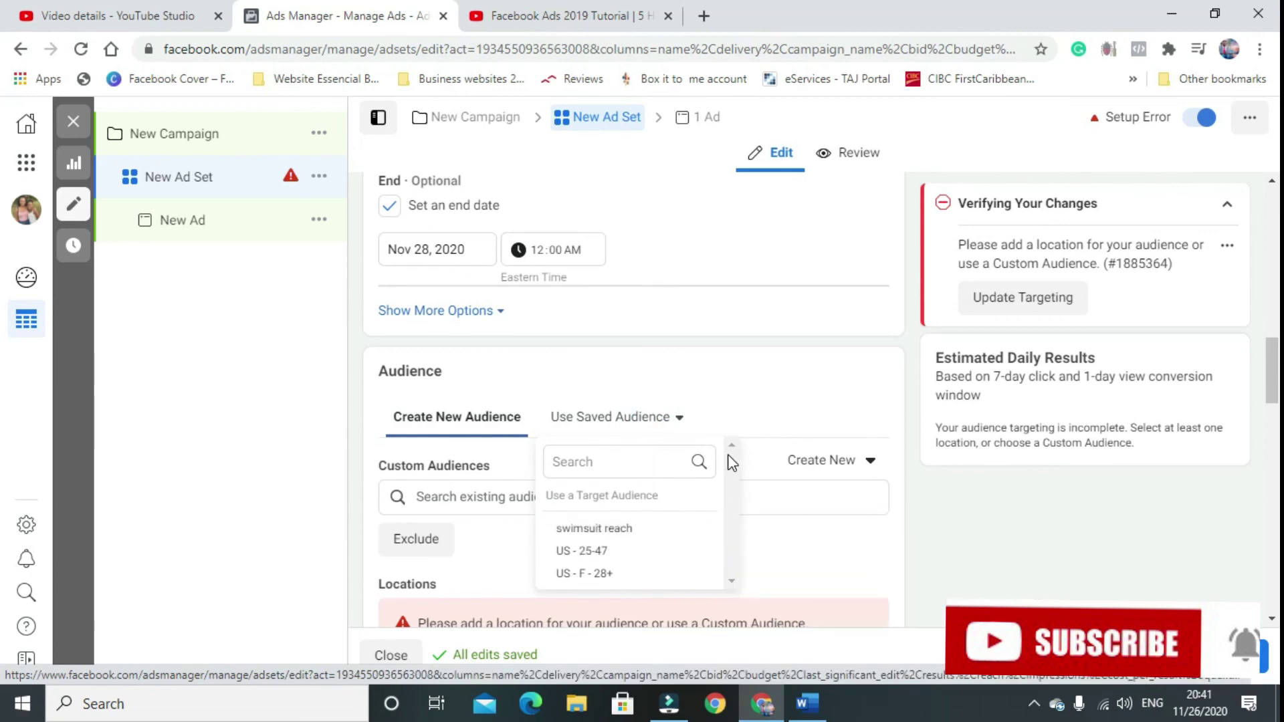
scroll(728, 427, down, 4)
scroll(705, 375, up, 1)
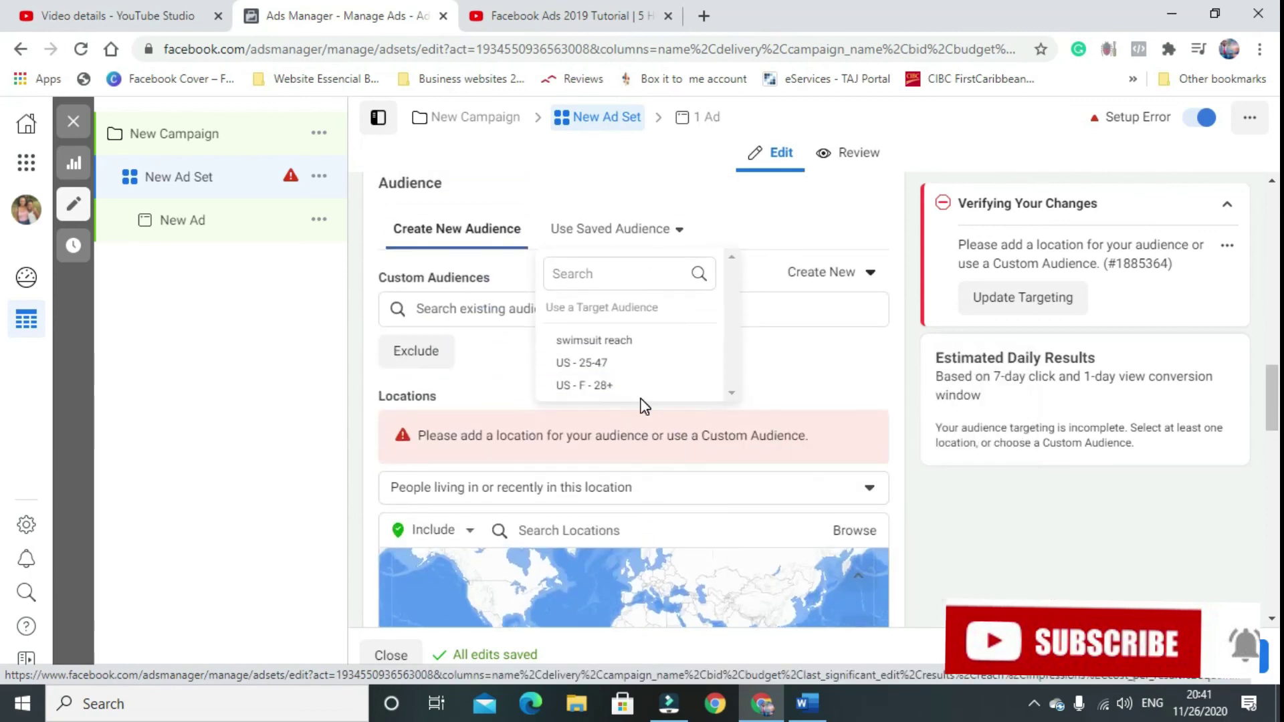
scroll(631, 314, up, 4)
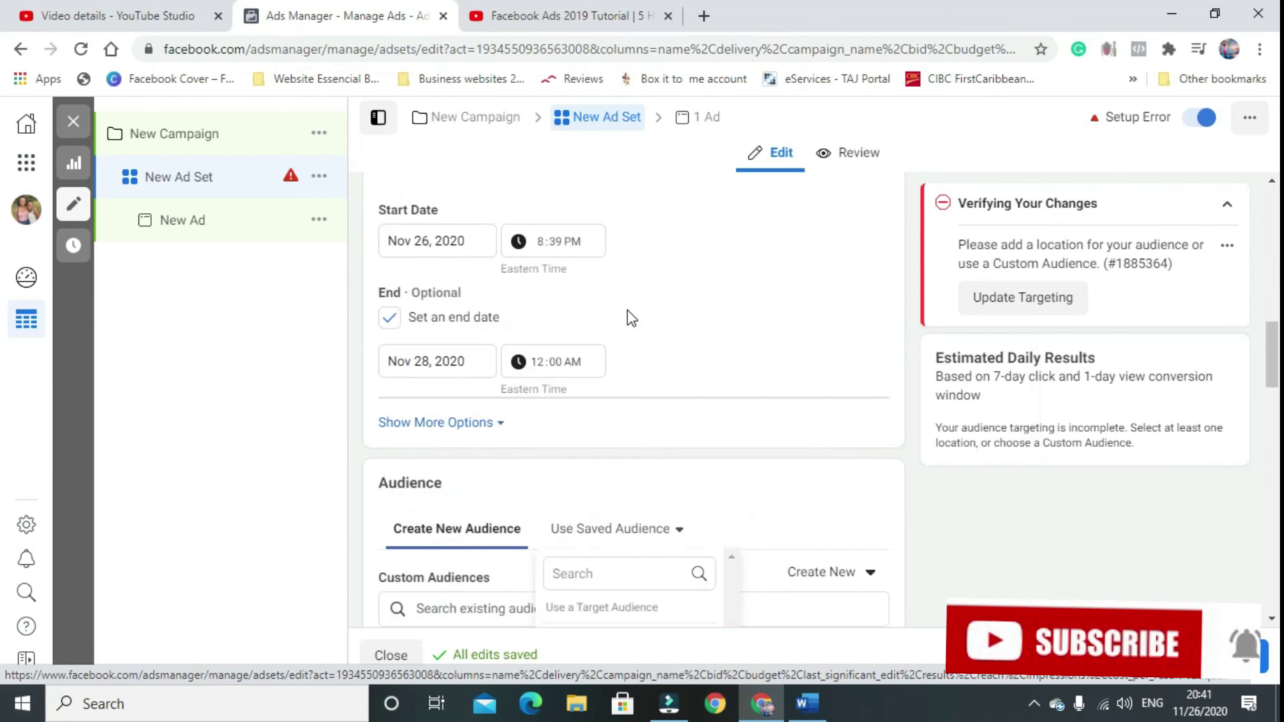
scroll(625, 380, down, 4)
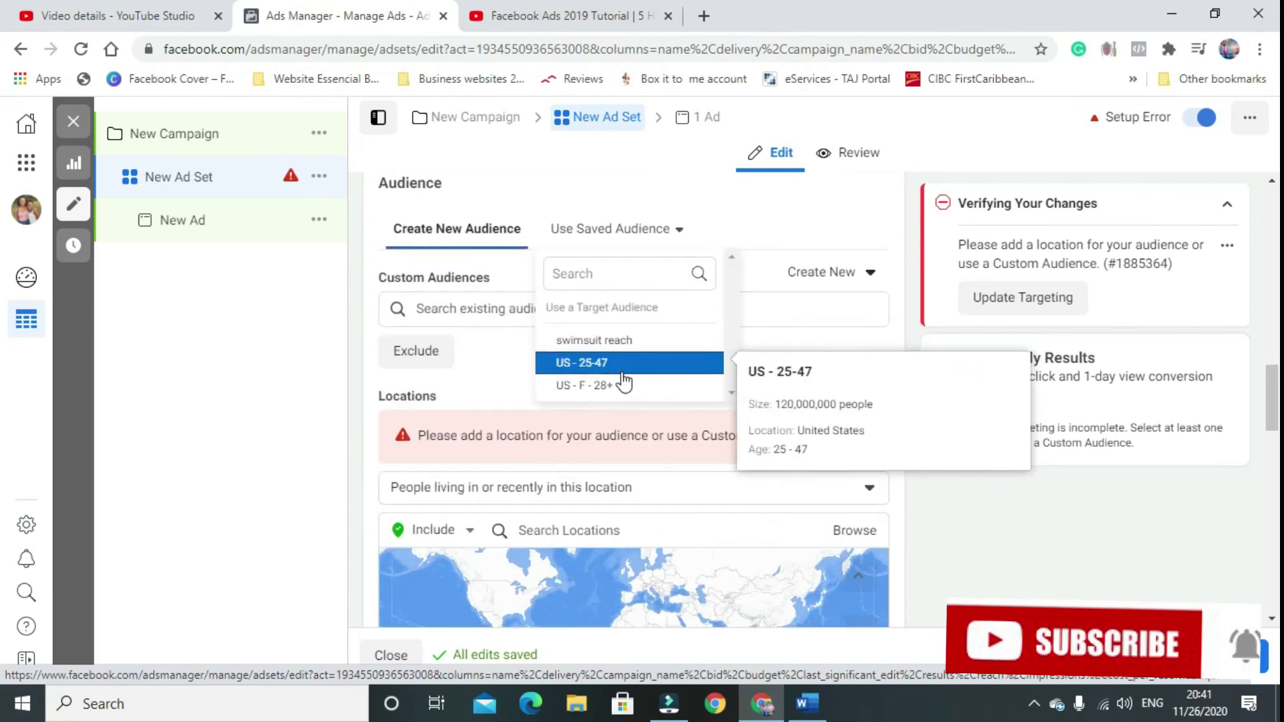
click(469, 341)
click(466, 305)
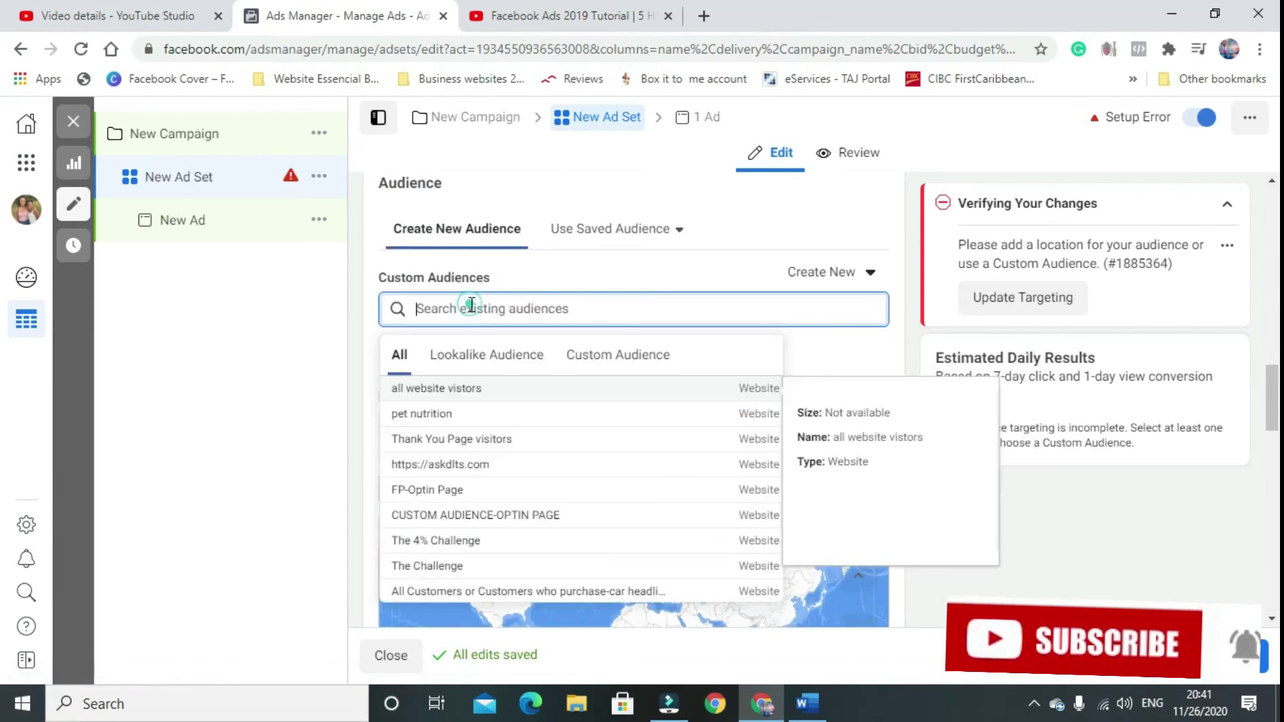
click(480, 391)
- Set the ad set's location targeting to "People living in this location"
scroll(717, 482, down, 5)
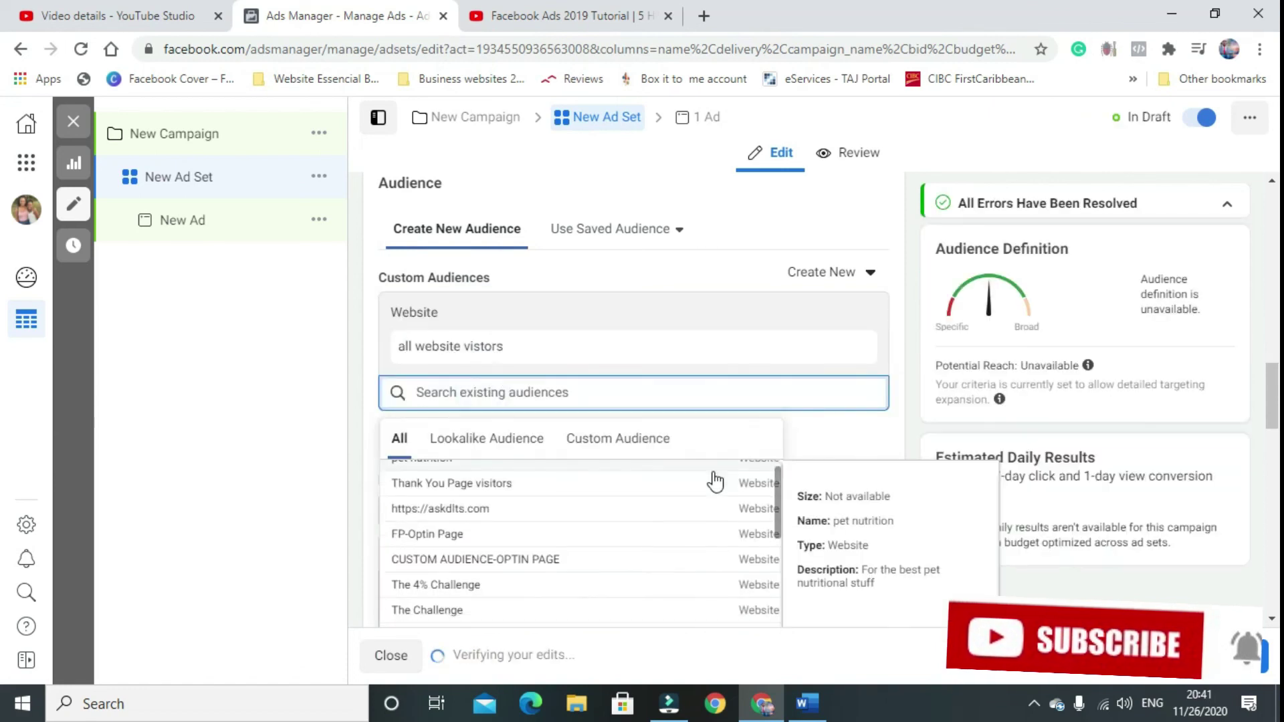
scroll(736, 448, down, 3)
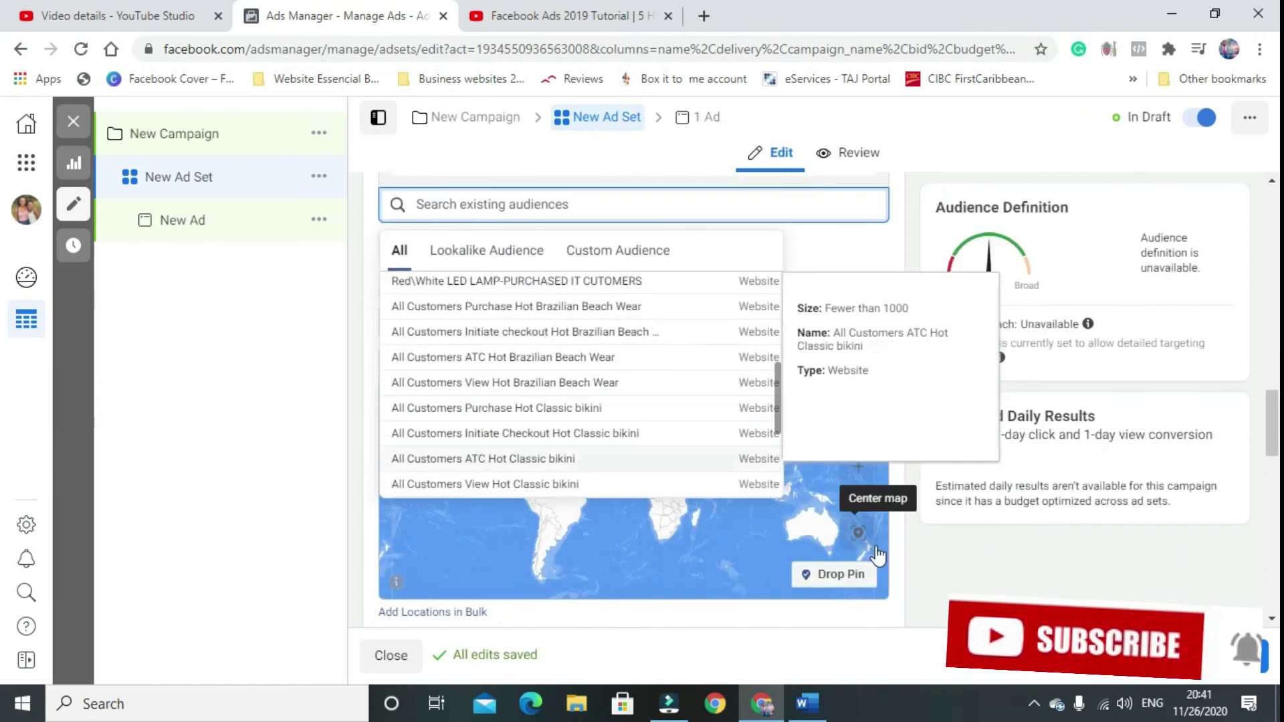
scroll(624, 530, down, 3)
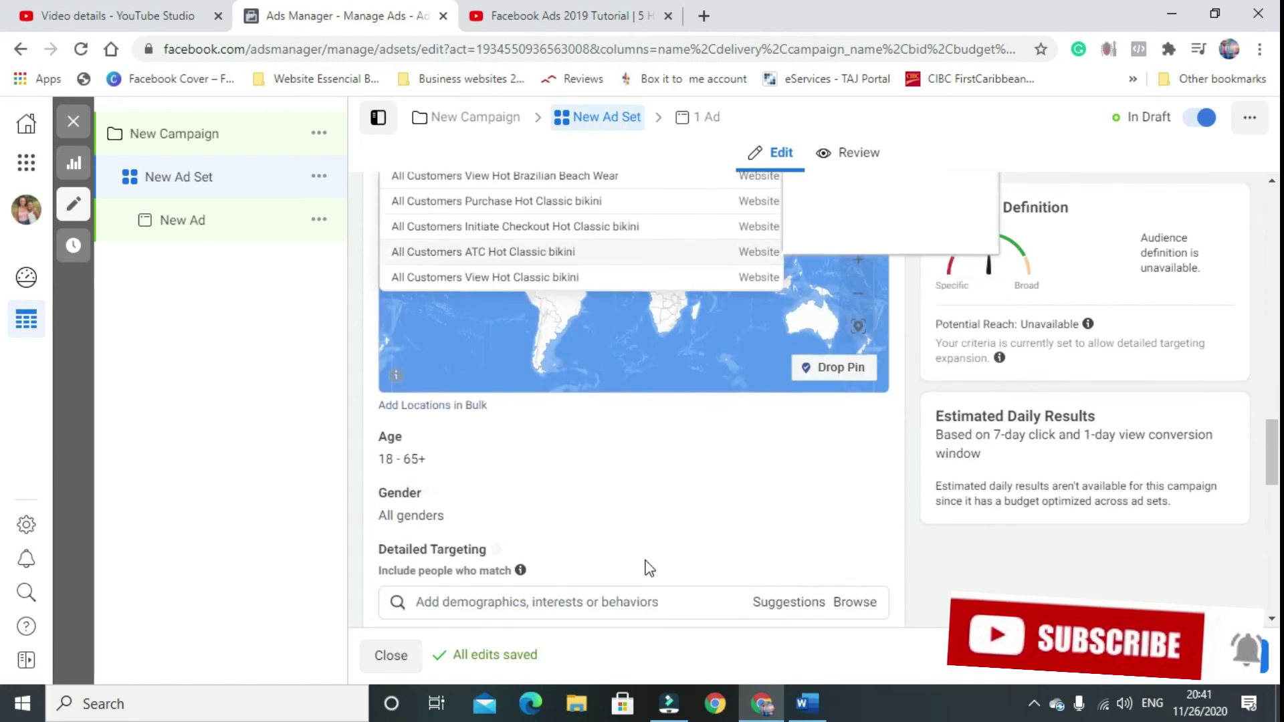
scroll(616, 586, down, 5)
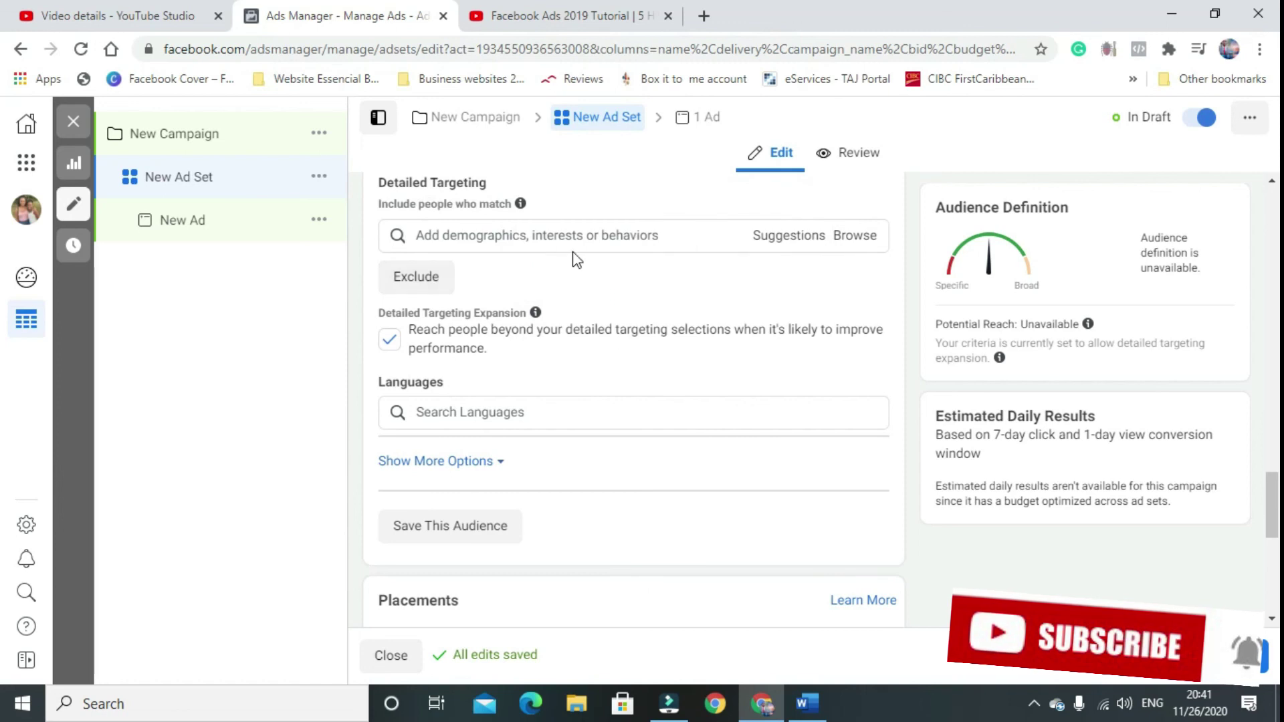
scroll(571, 277, up, 10)
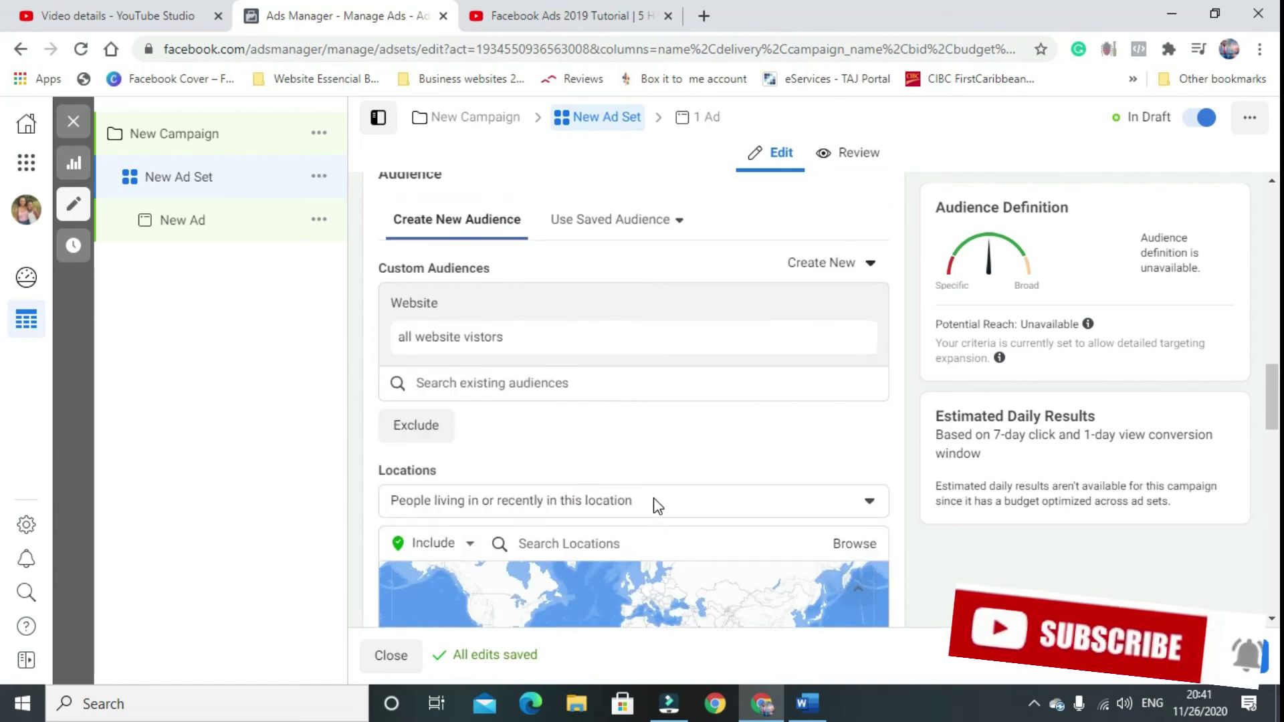
click(653, 497)
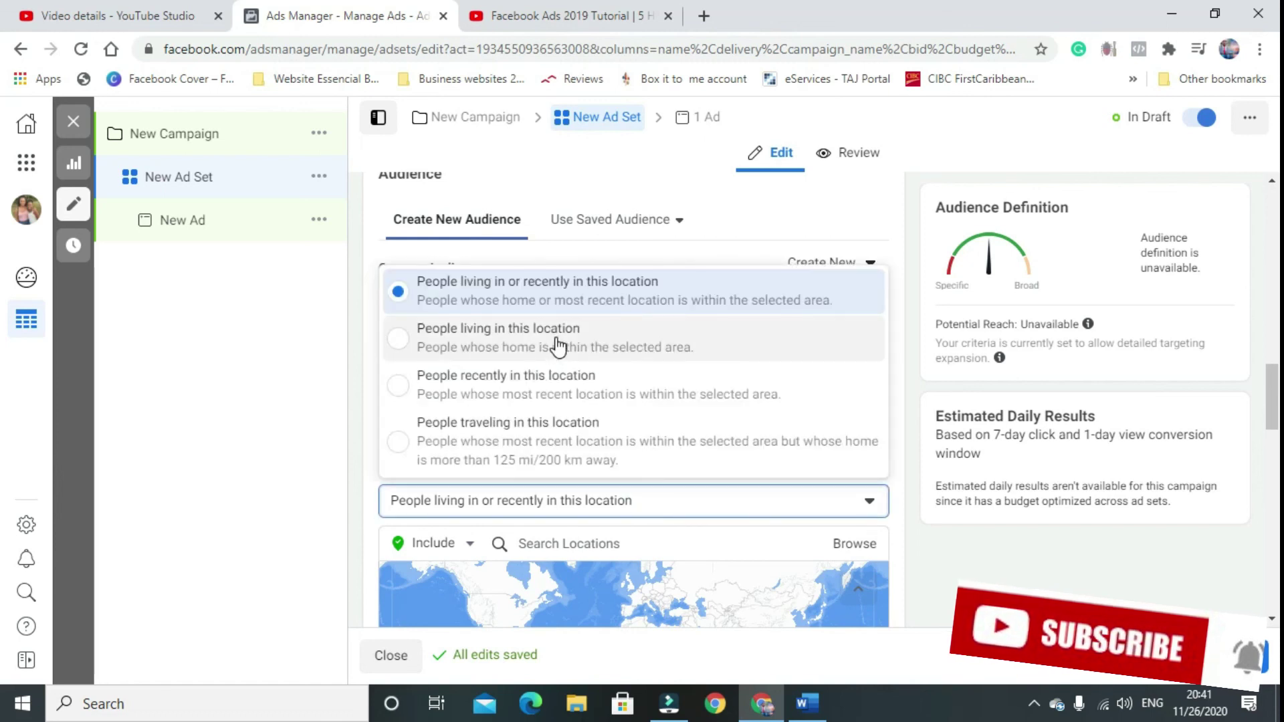
click(556, 345)
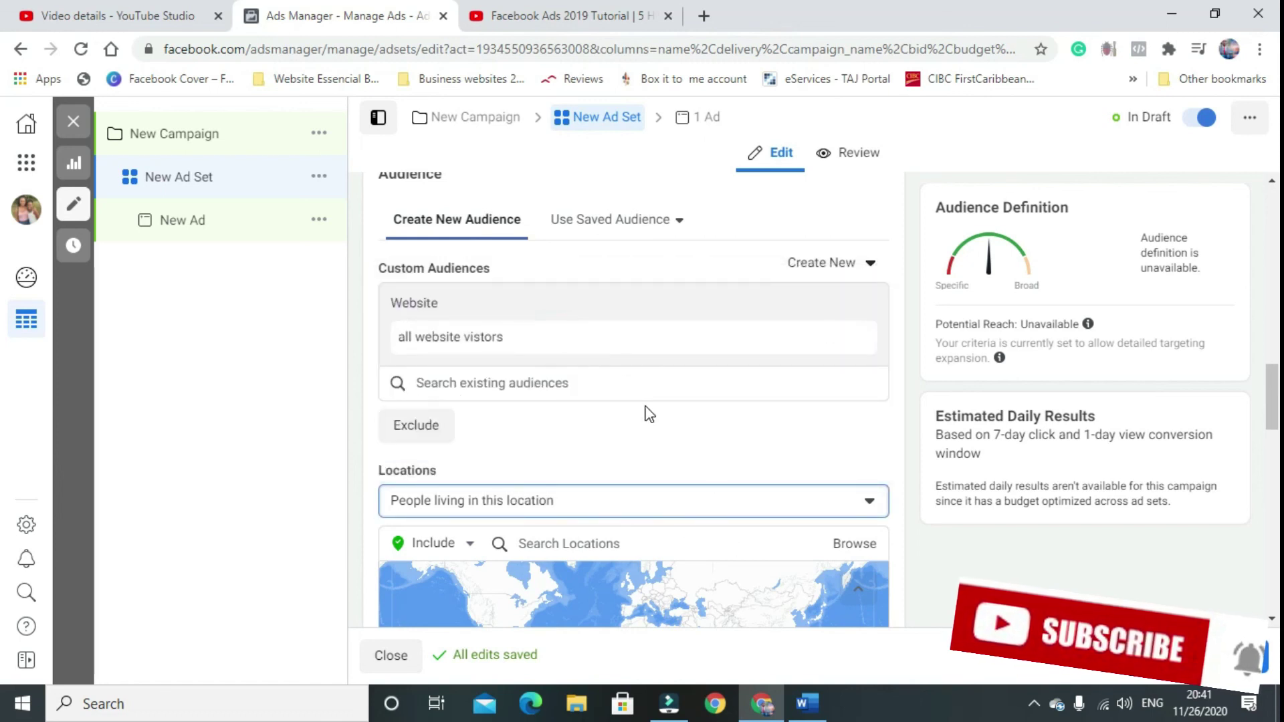
- Turn off Detailed Targeting Expansion for the ad set's audience
scroll(649, 413, down, 6)
scroll(417, 259, down, 2)
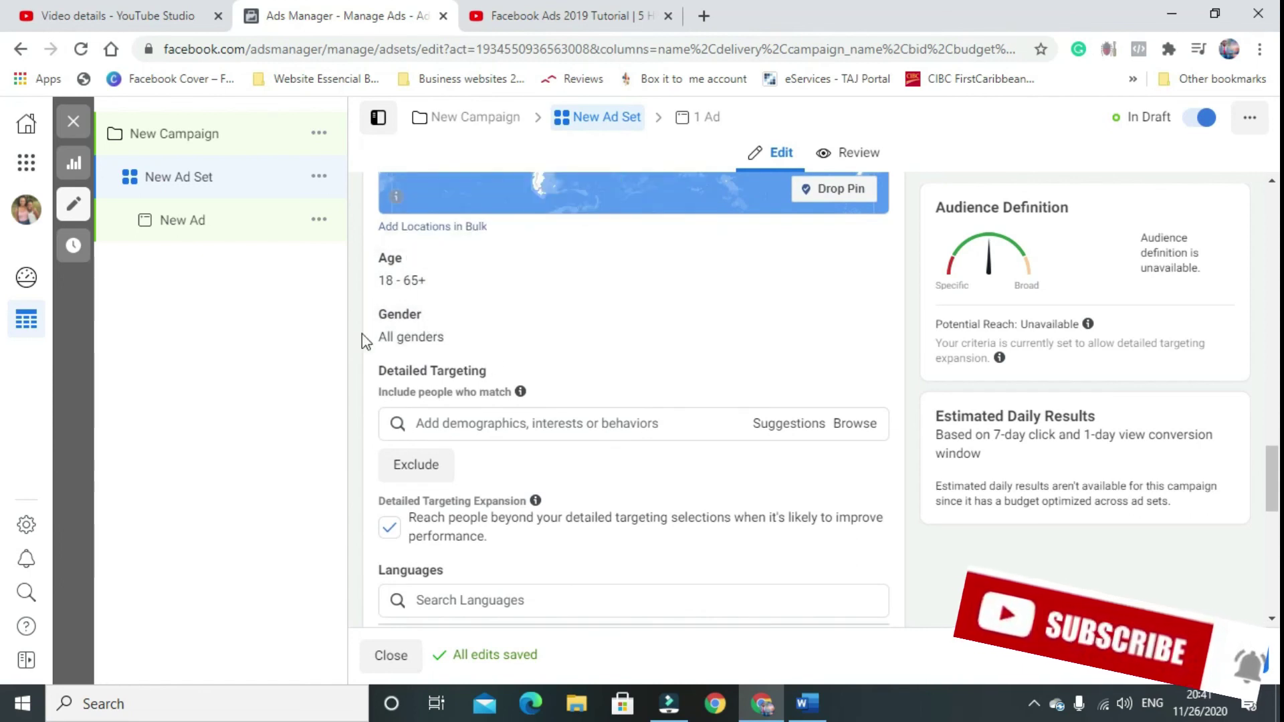
scroll(468, 414, down, 3)
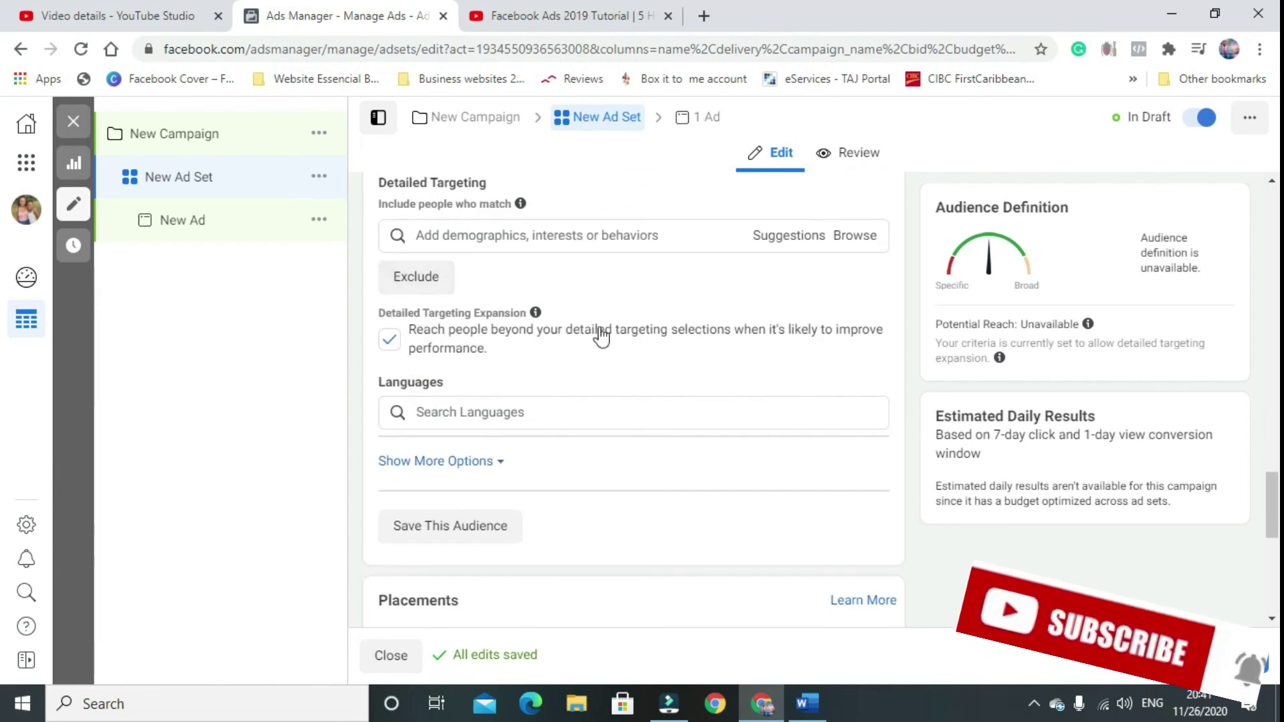
click(387, 340)
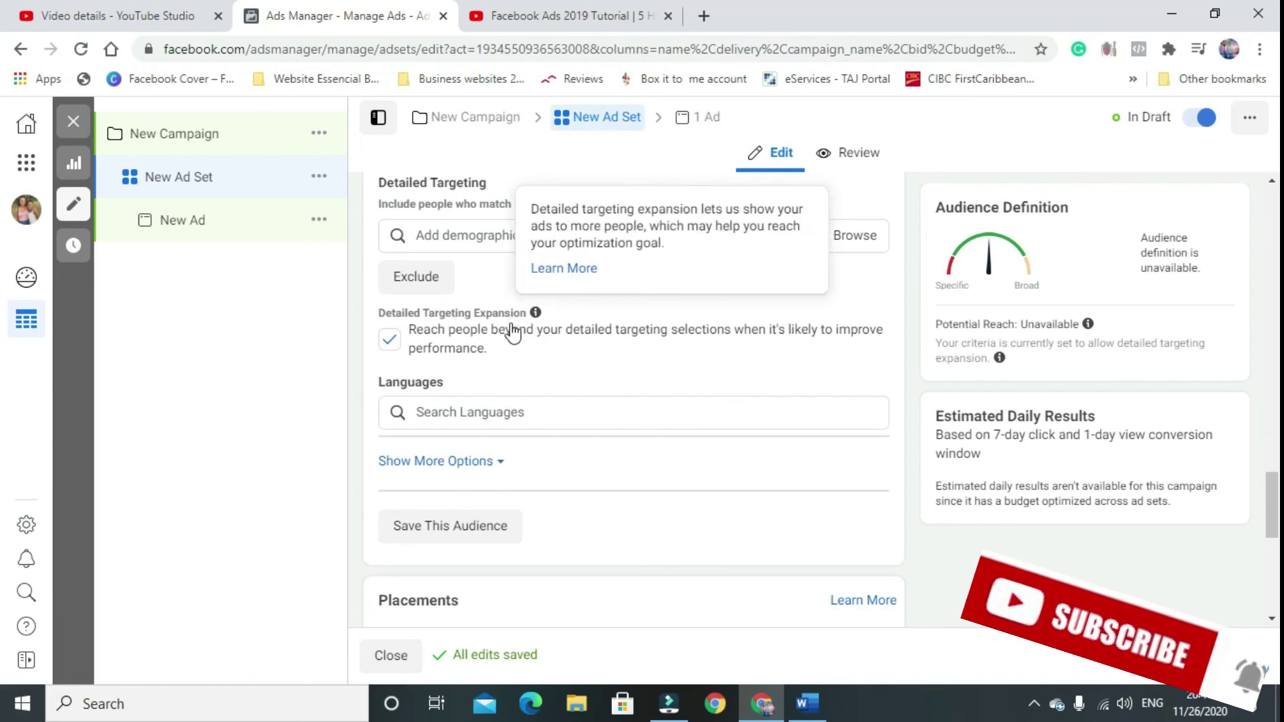
click(398, 341)
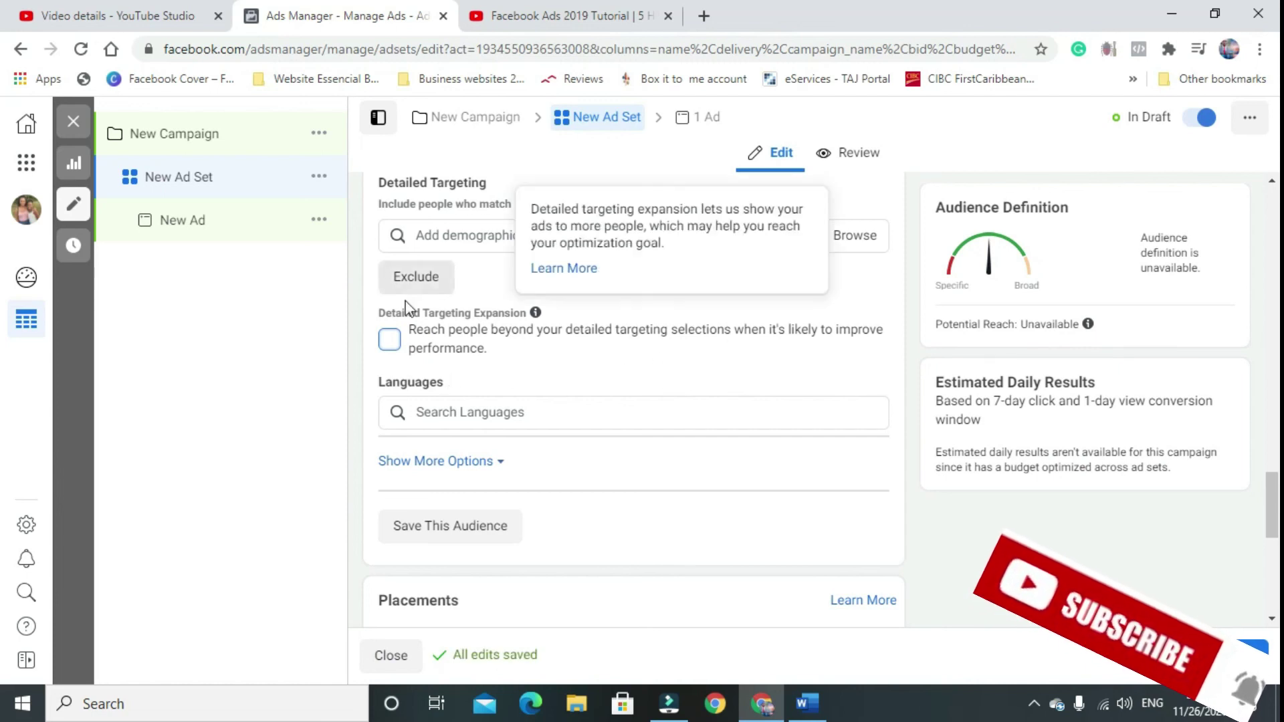
- Review the ad set's placements, optimization and detailed targeting settings, and continue to the new ad
scroll(574, 357, down, 3)
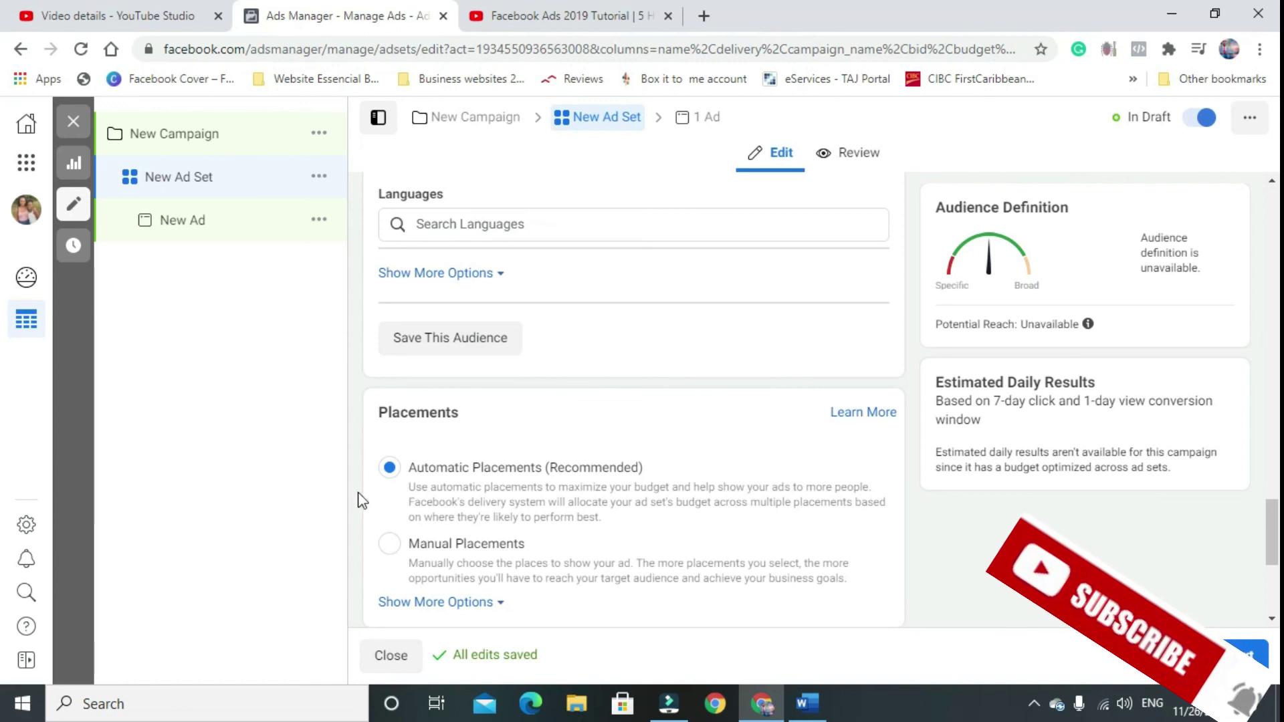
scroll(511, 406, down, 5)
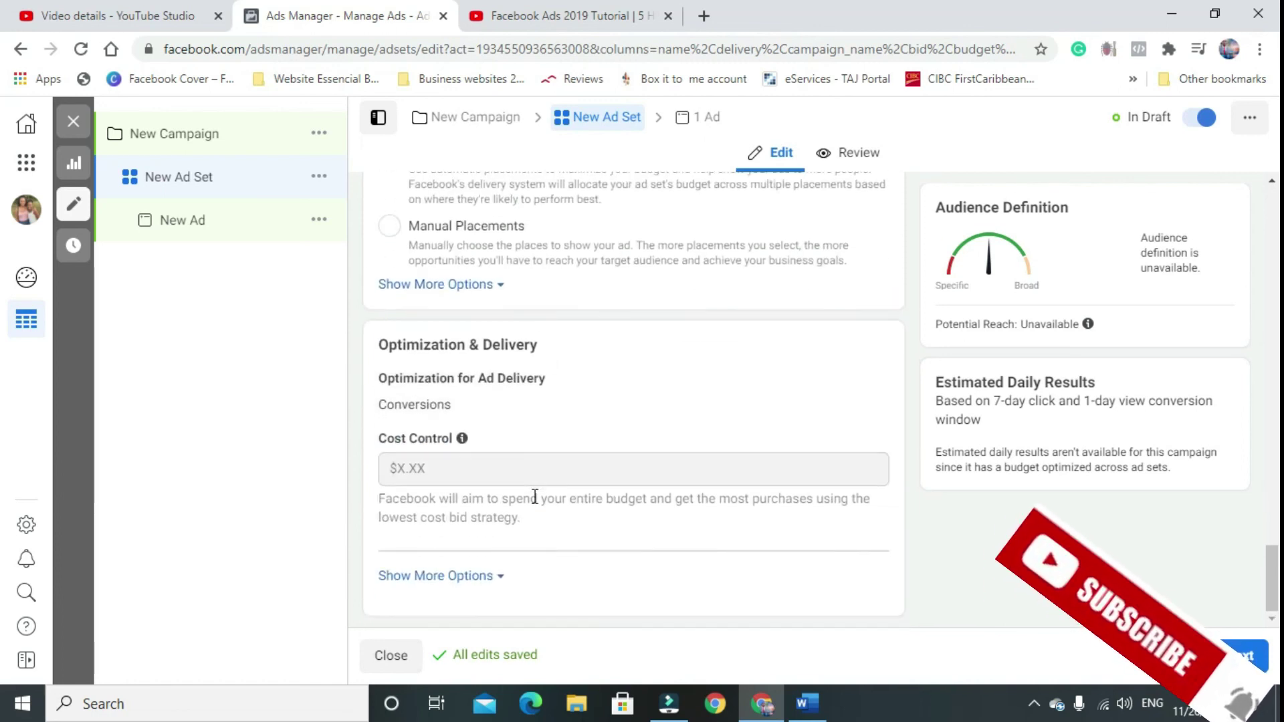
scroll(542, 412, up, 6)
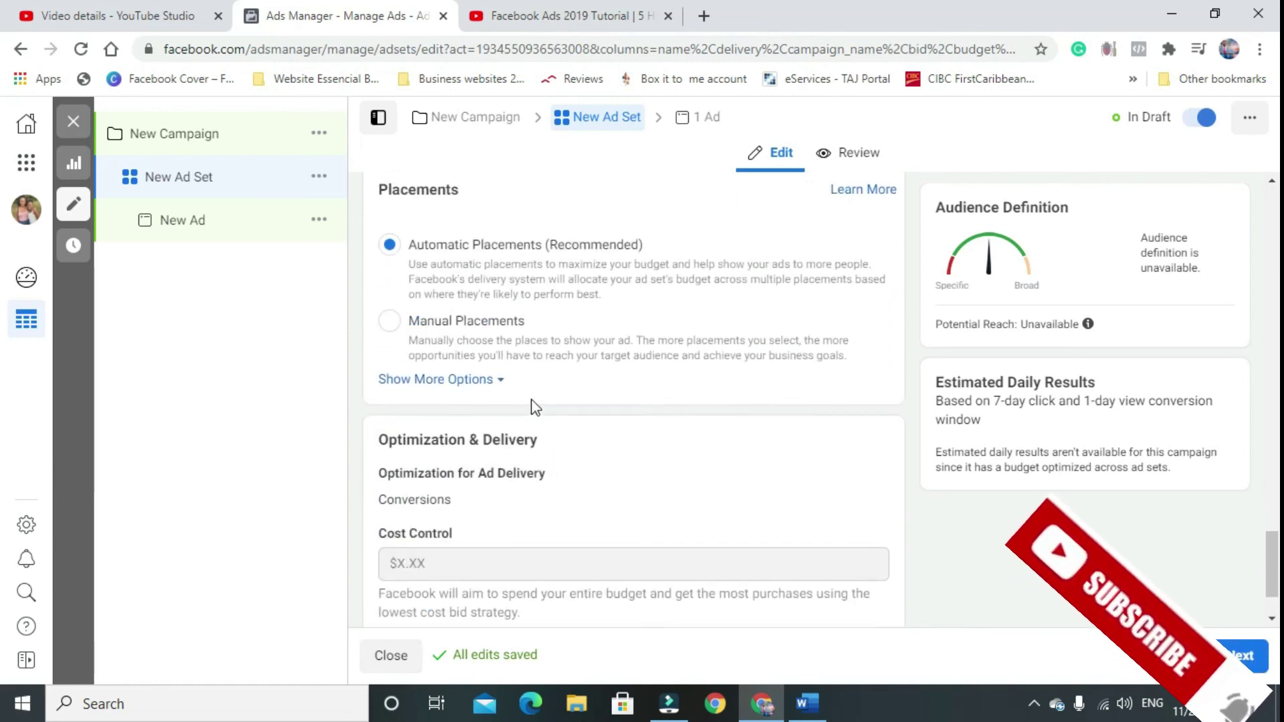
scroll(579, 385, up, 4)
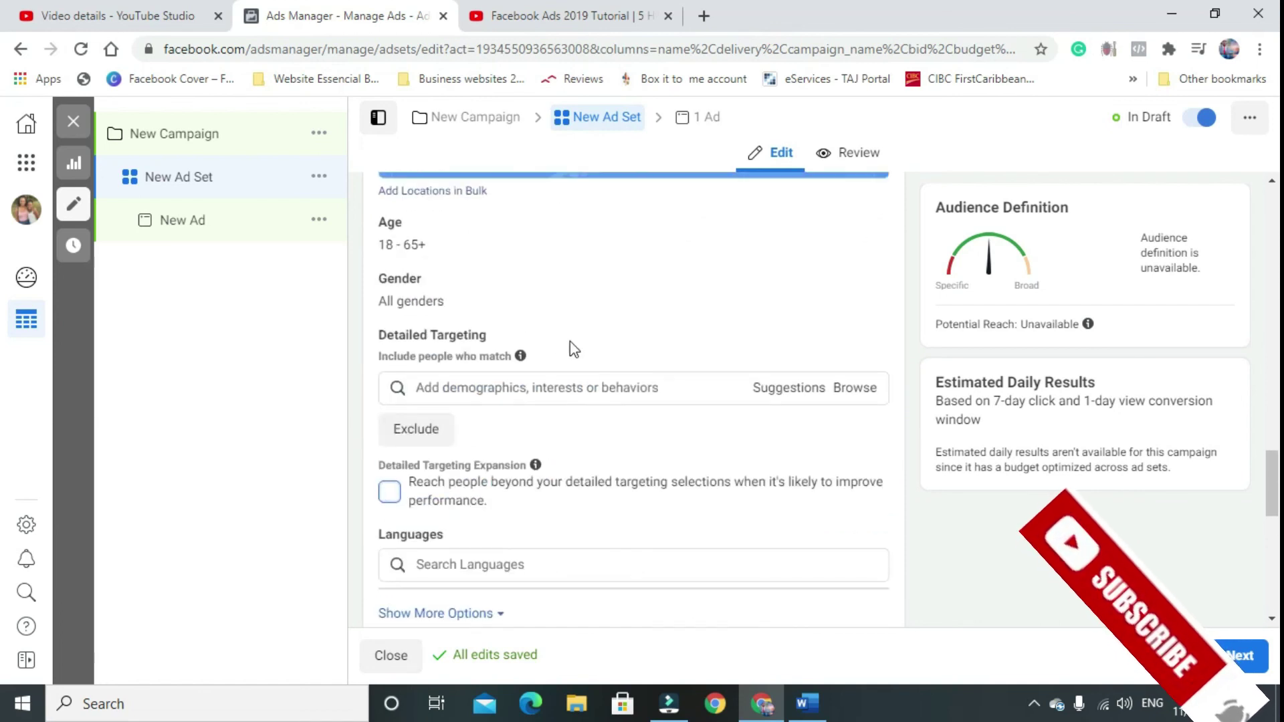
scroll(463, 320, up, 1)
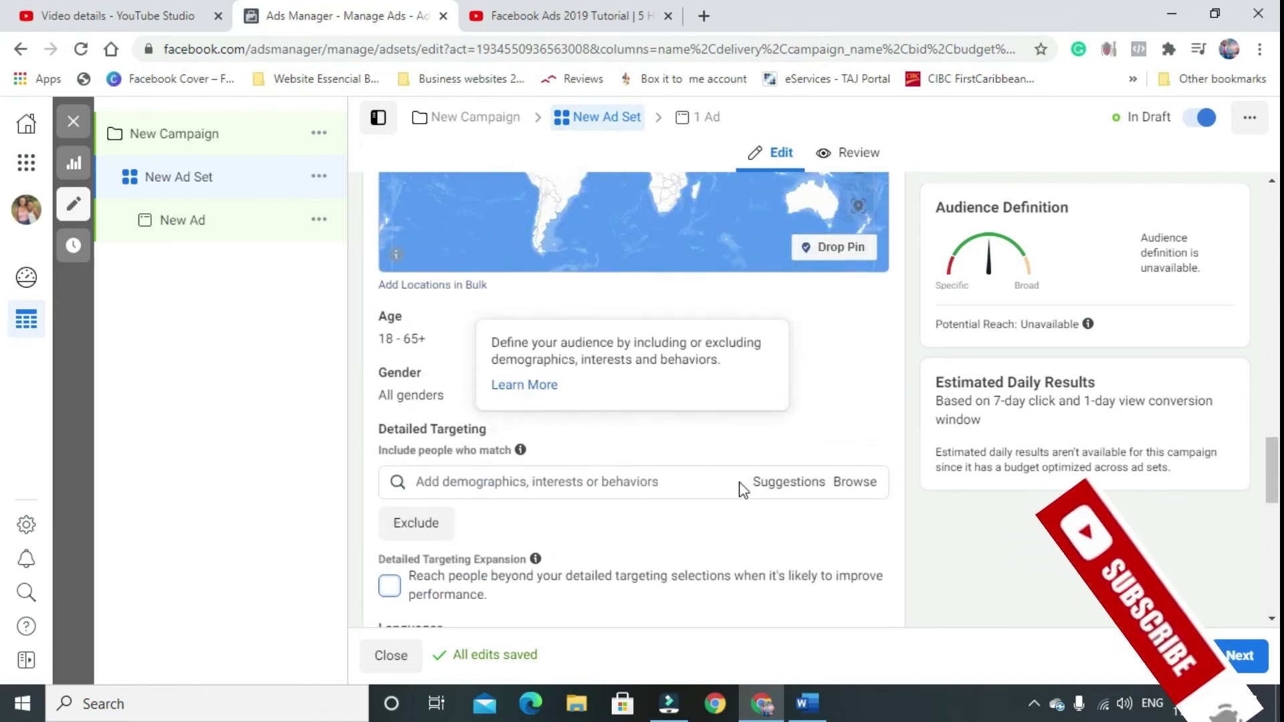
scroll(426, 389, down, 3)
click(1241, 656)
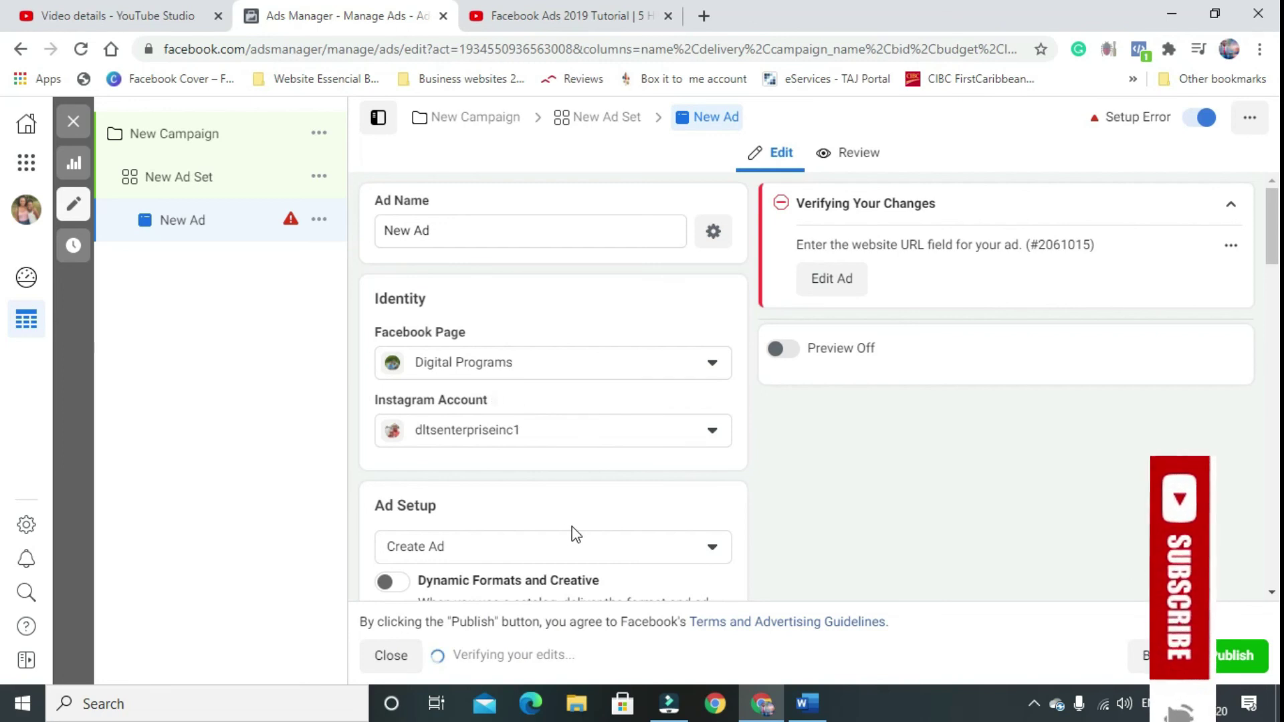
- Look over the new ad's setup and close the editor without publishing the draft items
scroll(571, 527, down, 3)
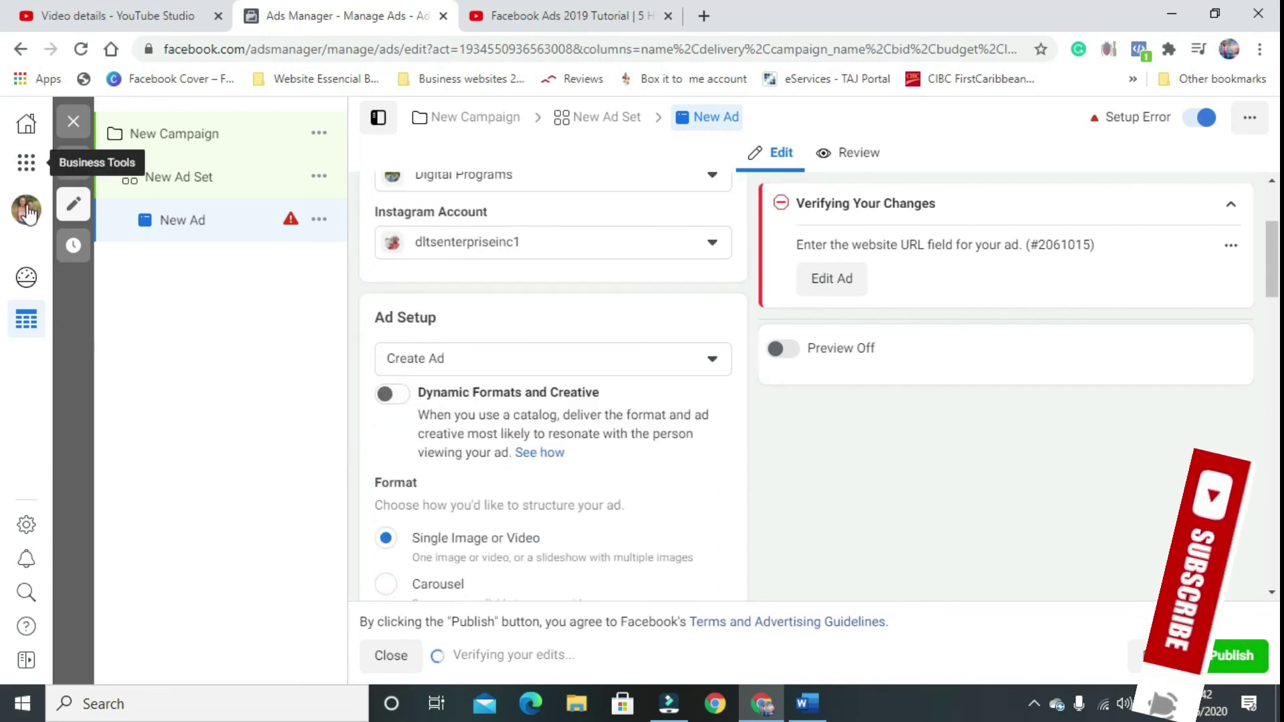
click(71, 130)
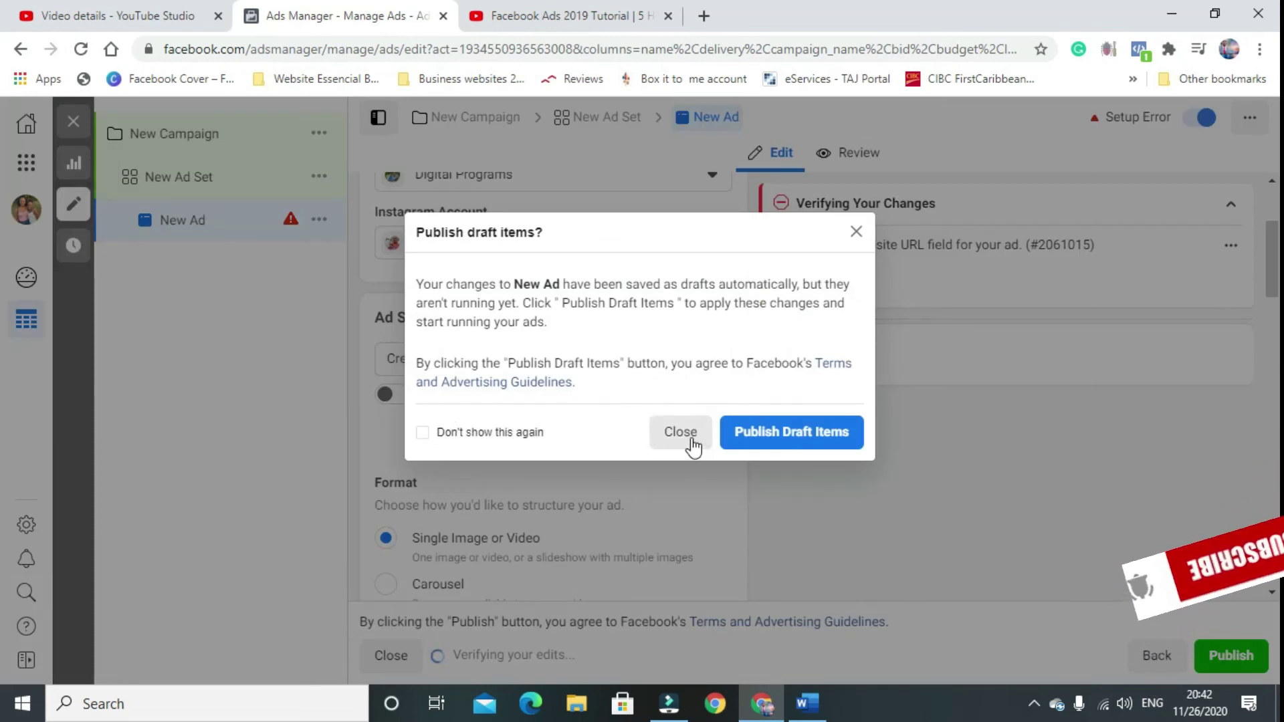
click(691, 438)
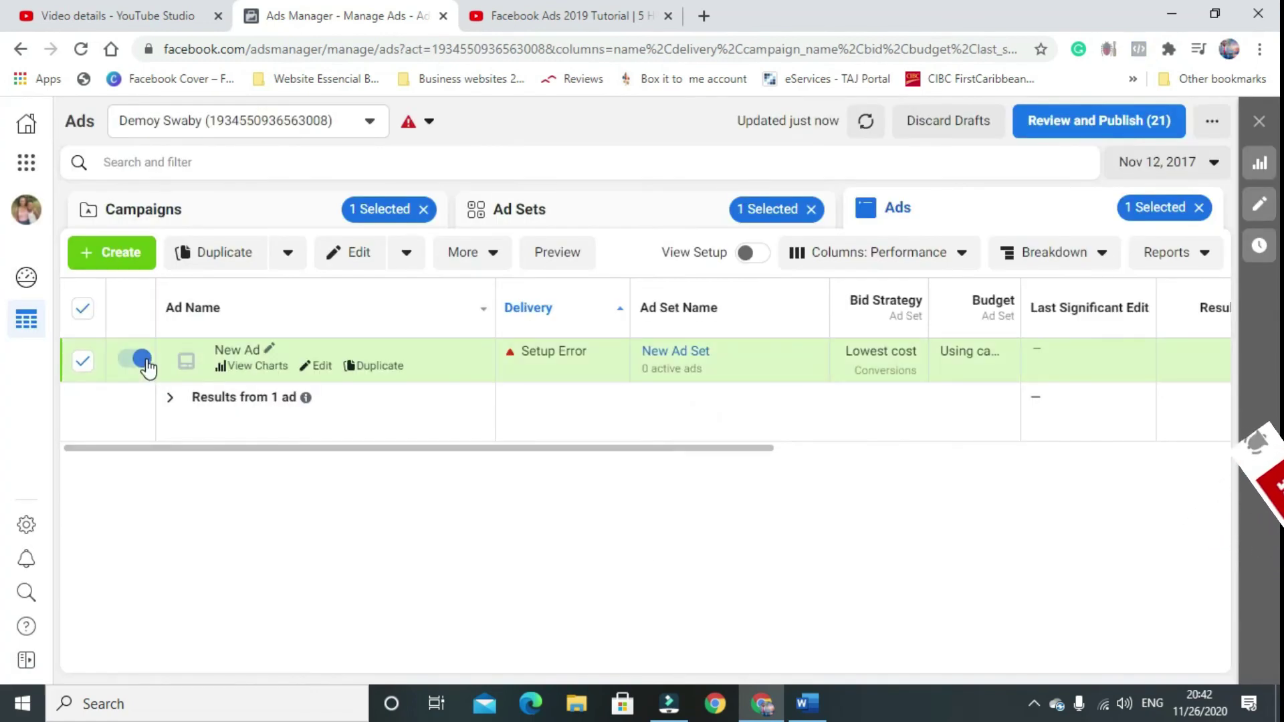
click(446, 315)
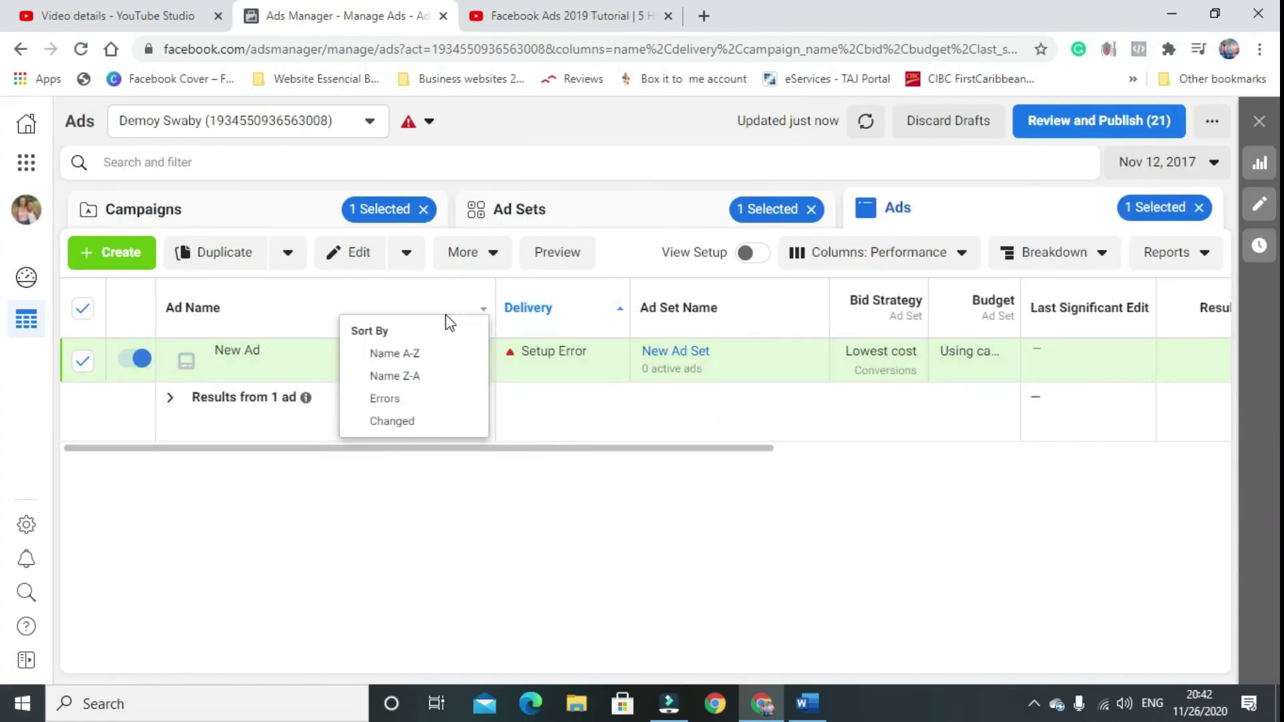
click(410, 298)
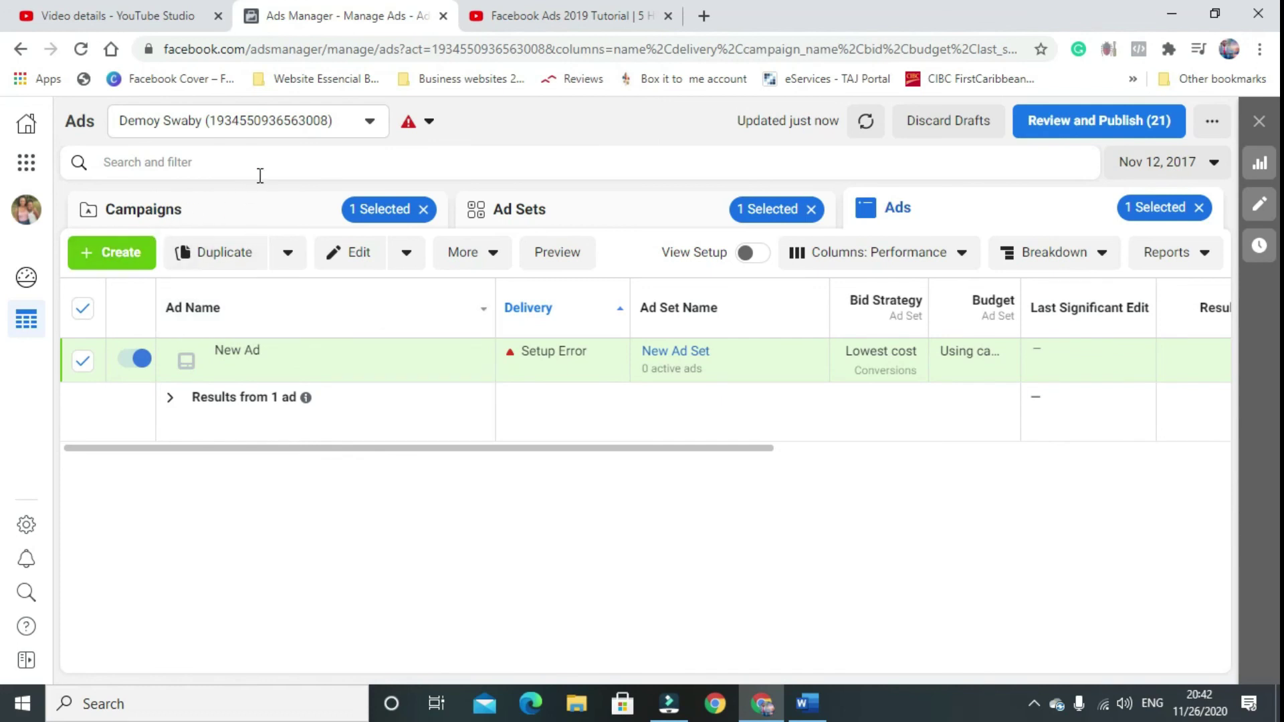